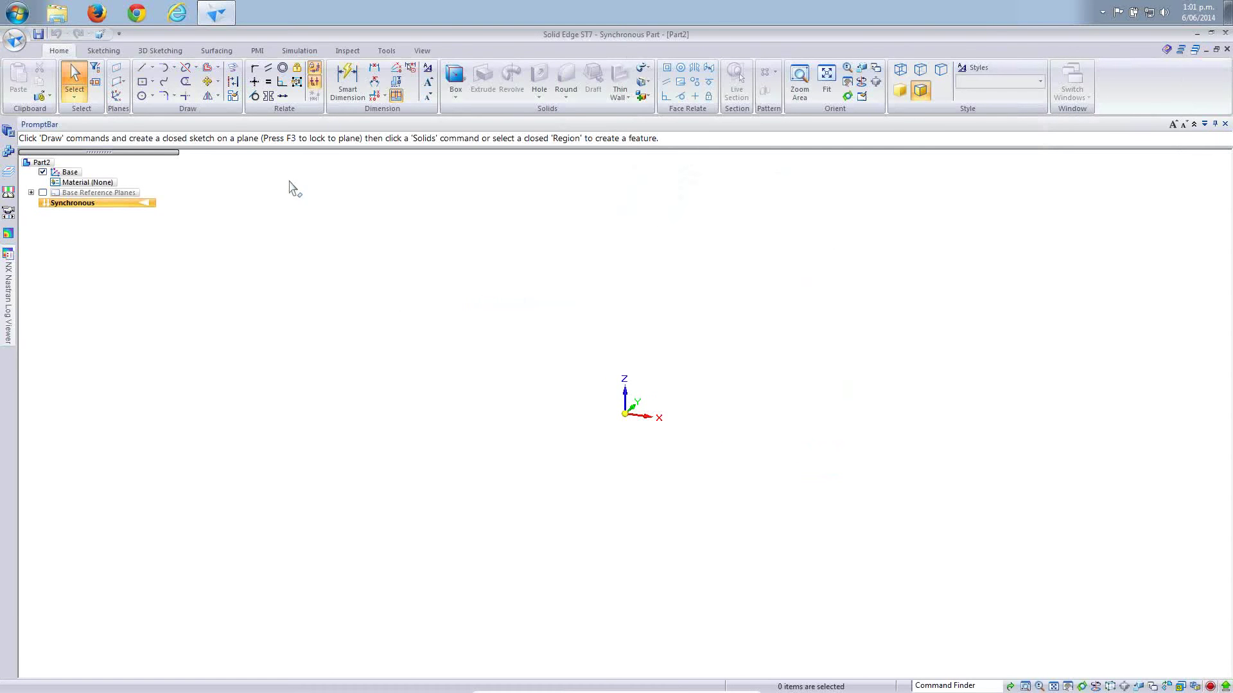
Switch the part to ordered modelling and start a new 3D sketch.
right_click(140, 205)
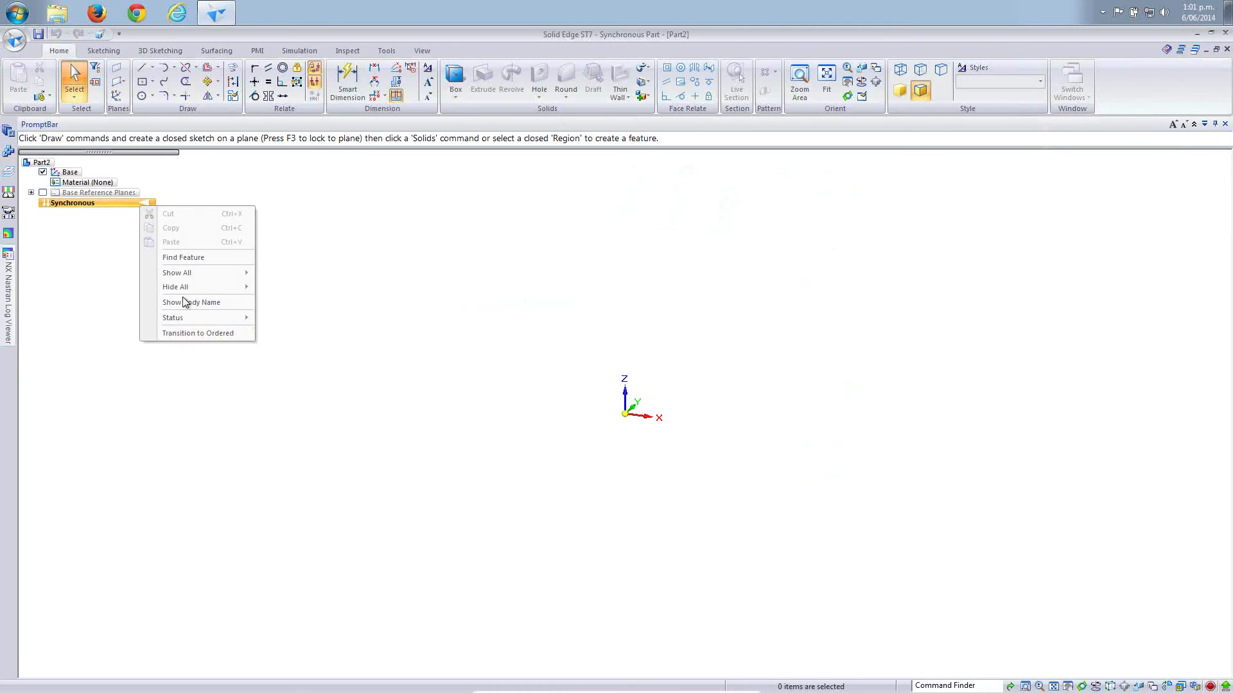
left_click(193, 333)
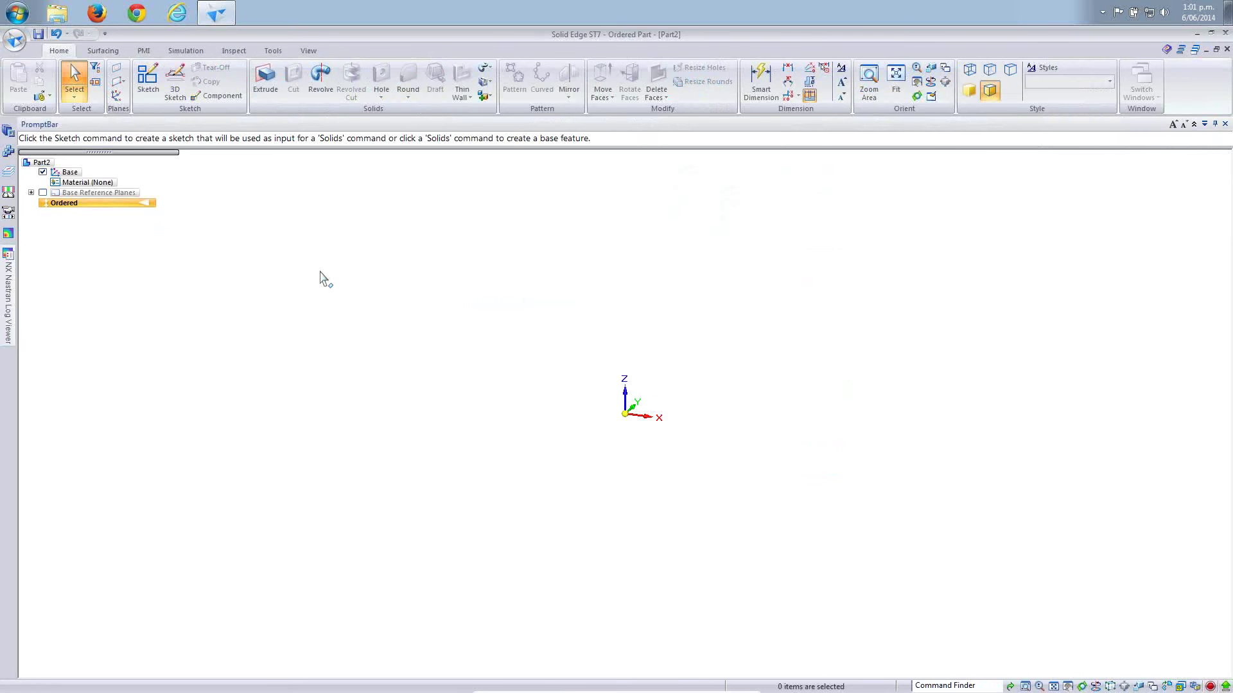
left_click(181, 103)
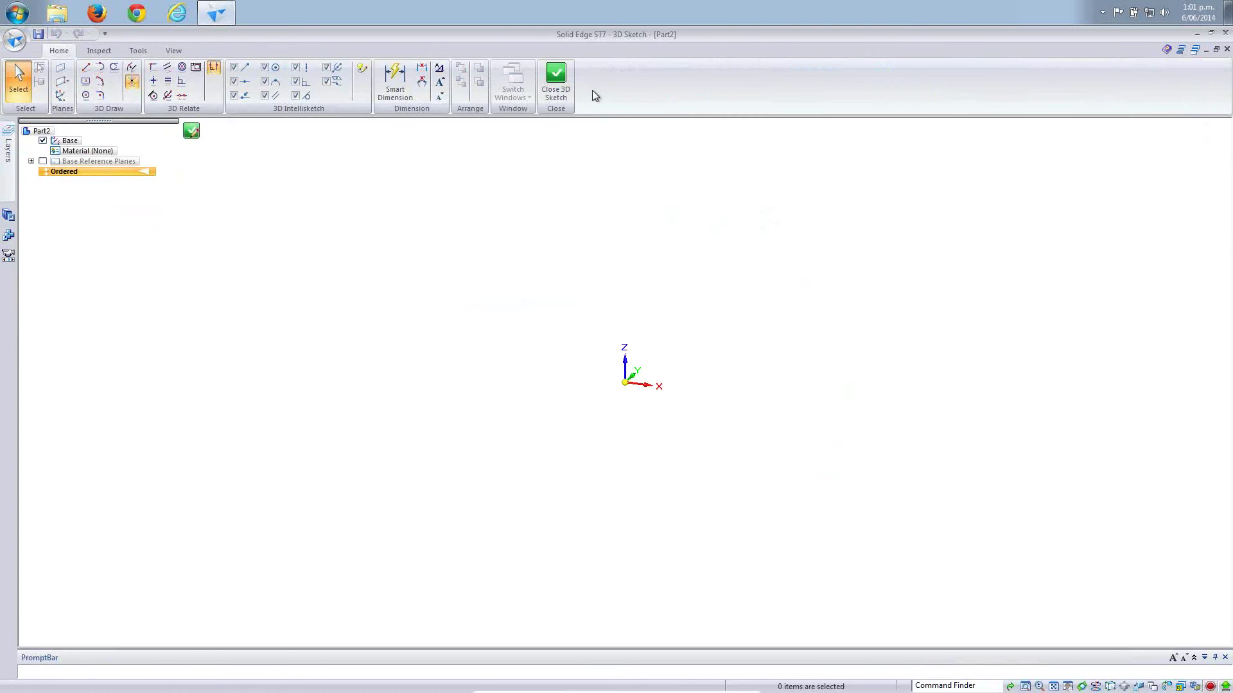
Start the Line tool and reposition the OrientXpres tool away from the origin, keeping orientation relative to Base.
right_click(399, 211)
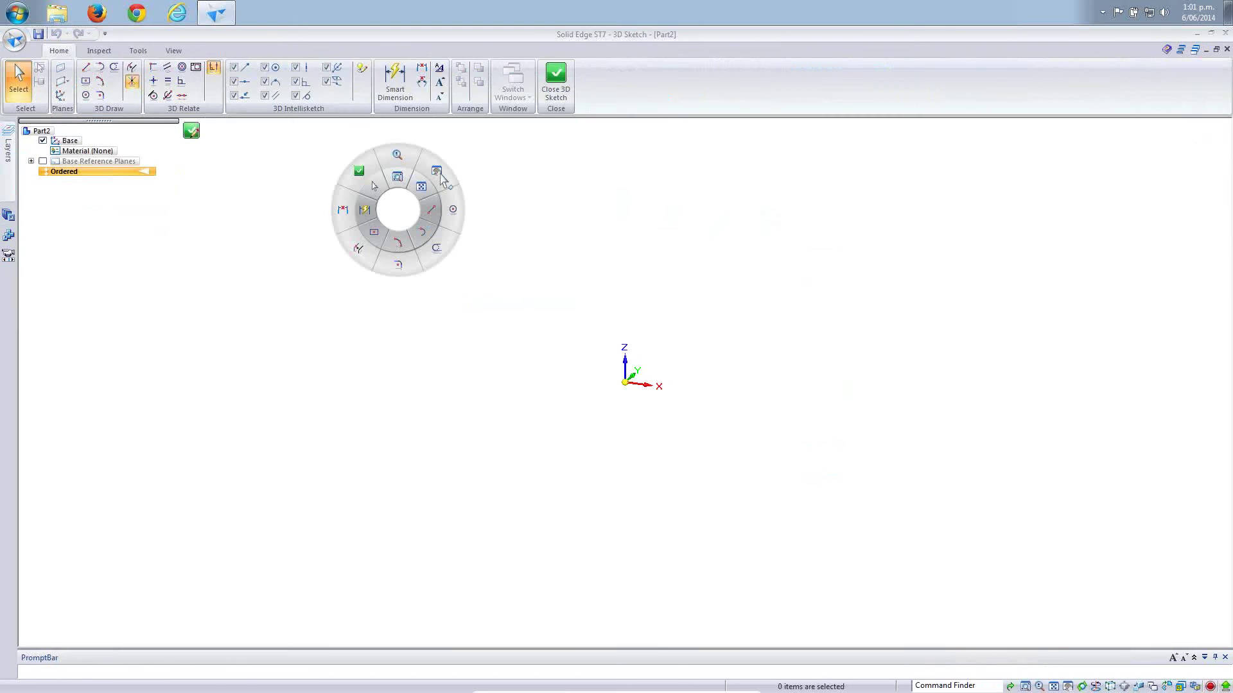
left_click(431, 217)
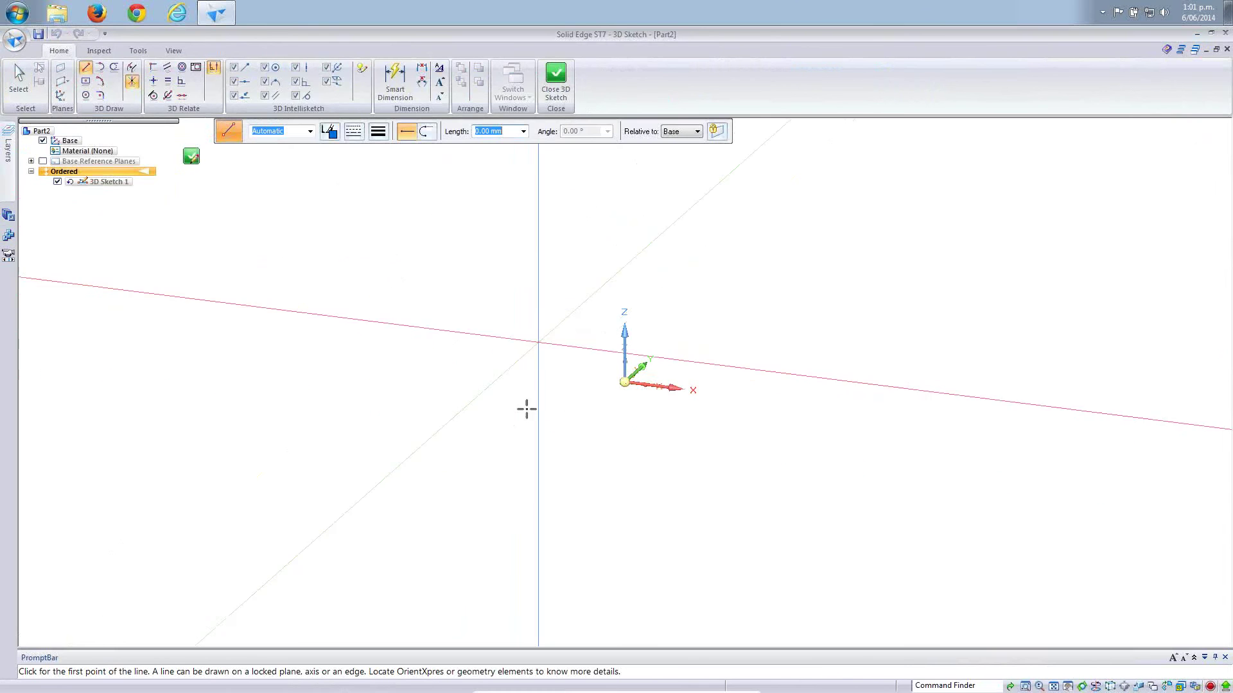
left_click_drag(625, 384, 431, 383)
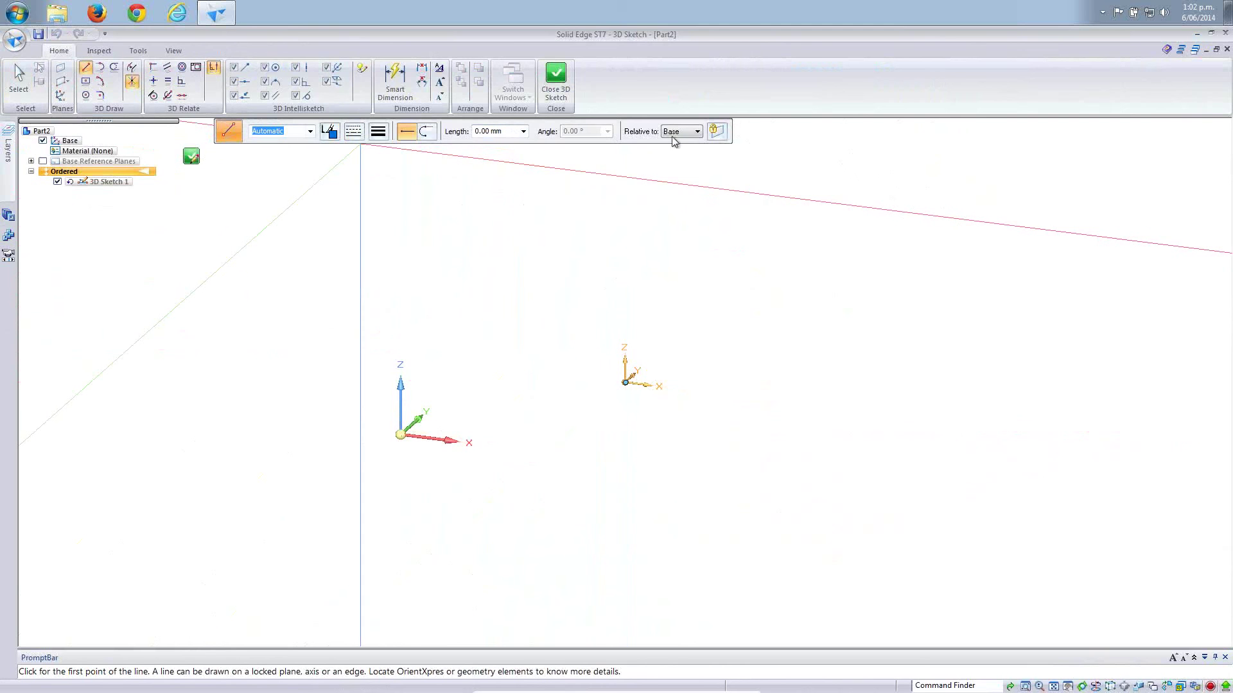
left_click(696, 132)
left_click(675, 142)
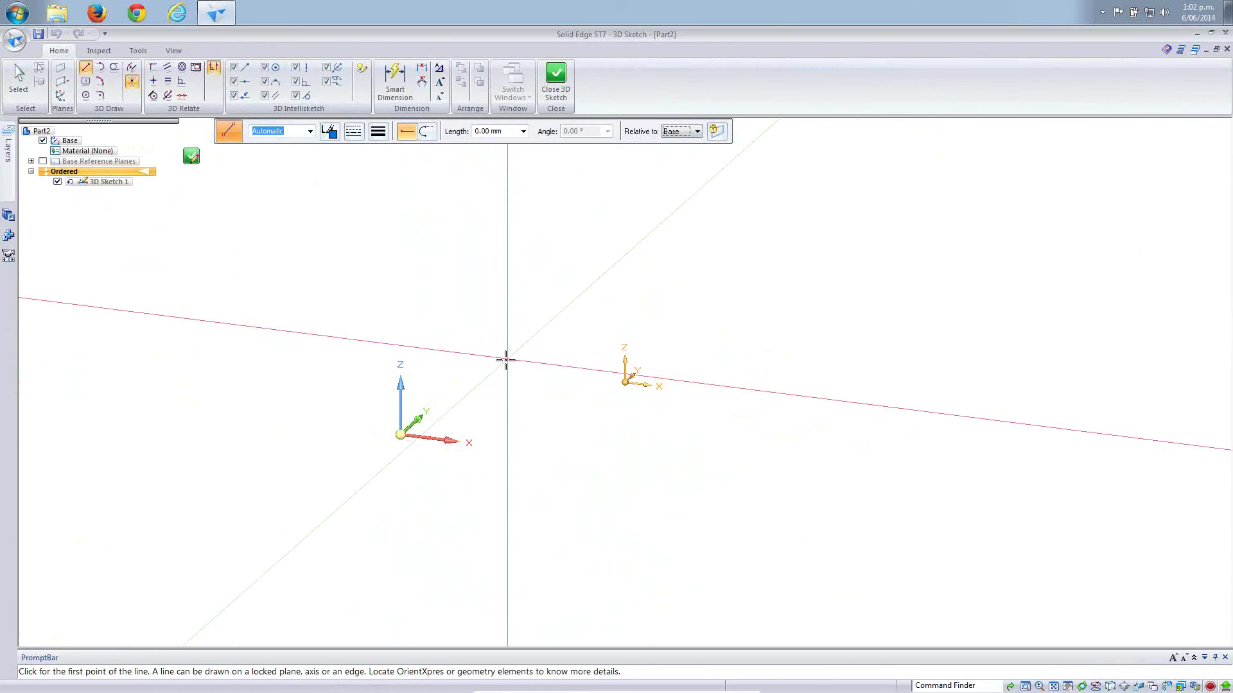
Draw a 150 mm line from the origin along the Y axis.
left_click(626, 384)
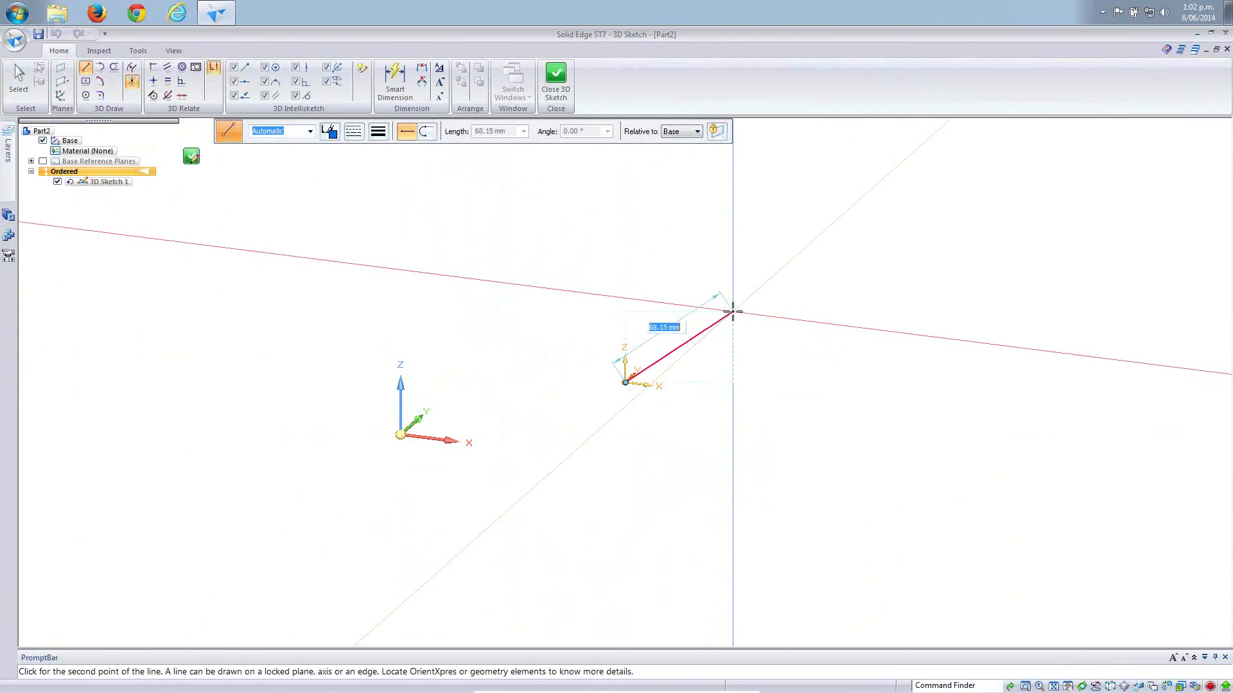
middle_click_drag(731, 321, 756, 349)
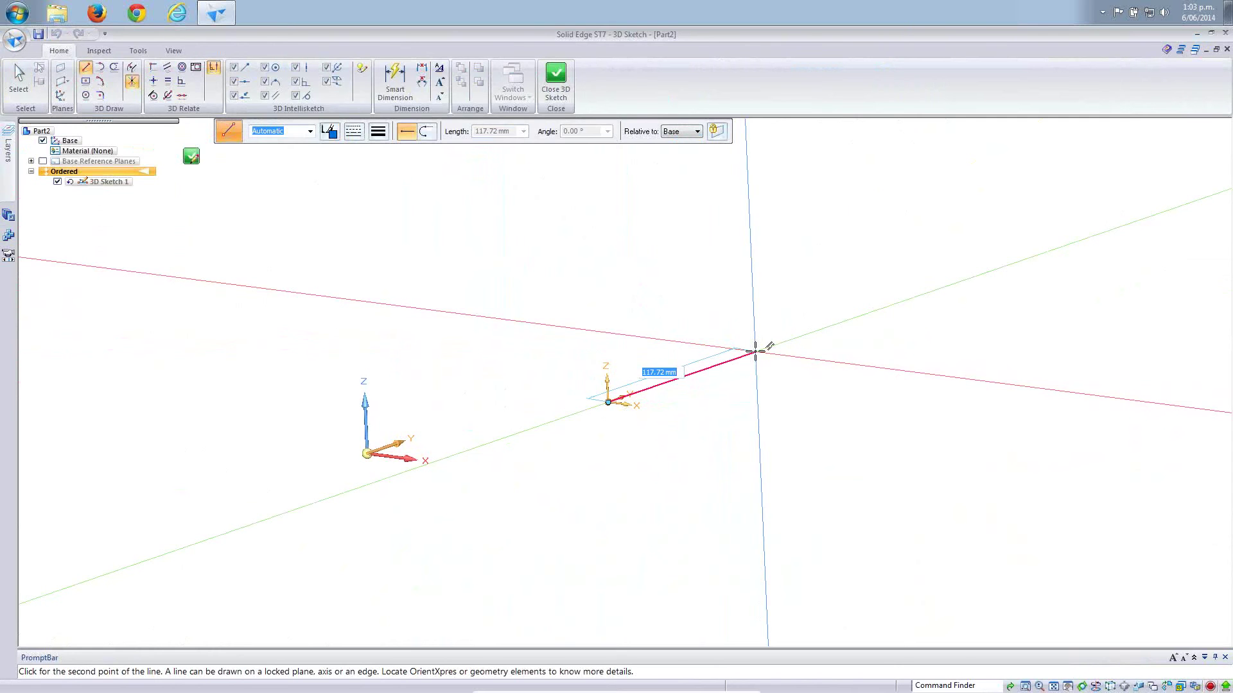
mouse_move(755, 351)
middle_mouse_down()
mouse_move(694, 422)
mouse_move(696, 372)
mouse_move(603, 317)
middle_mouse_up()
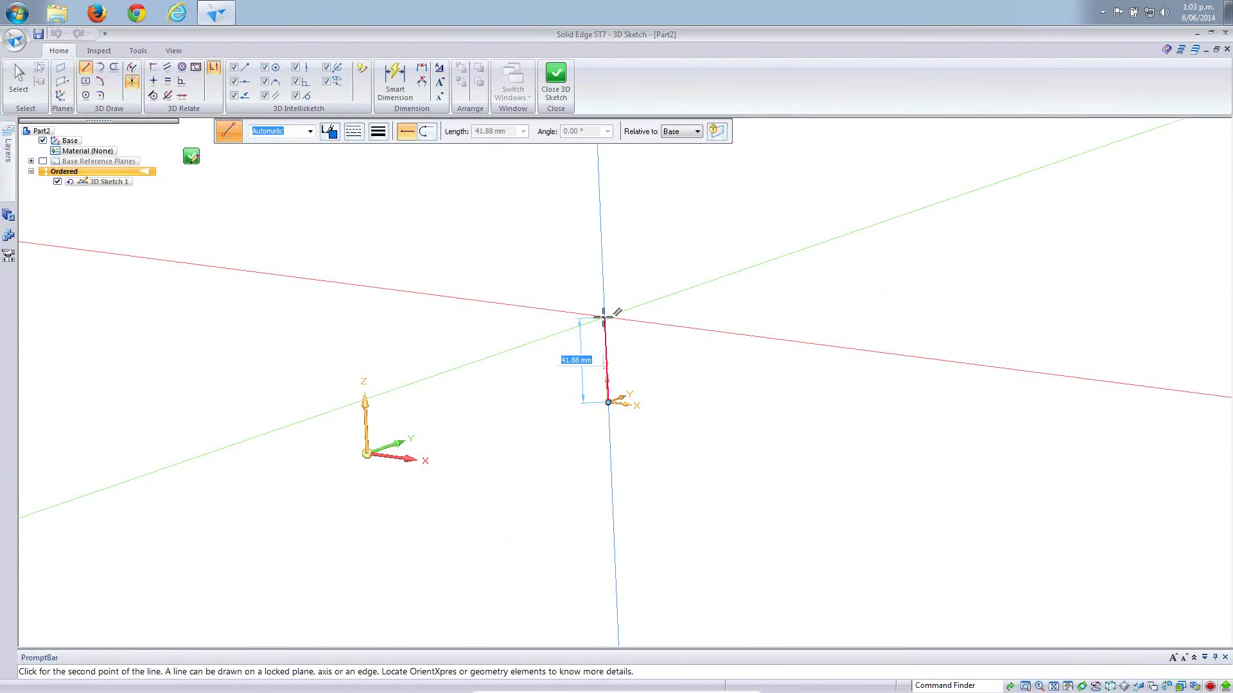
middle_click_drag(604, 317, 579, 331)
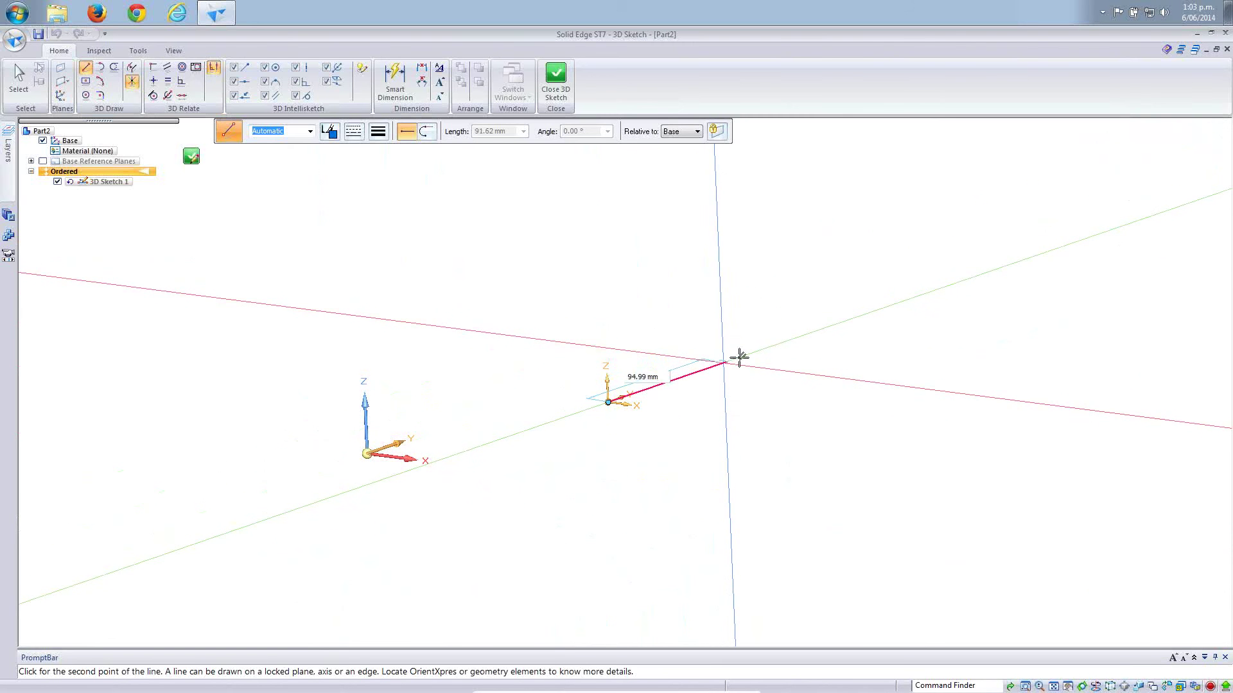
type("150")
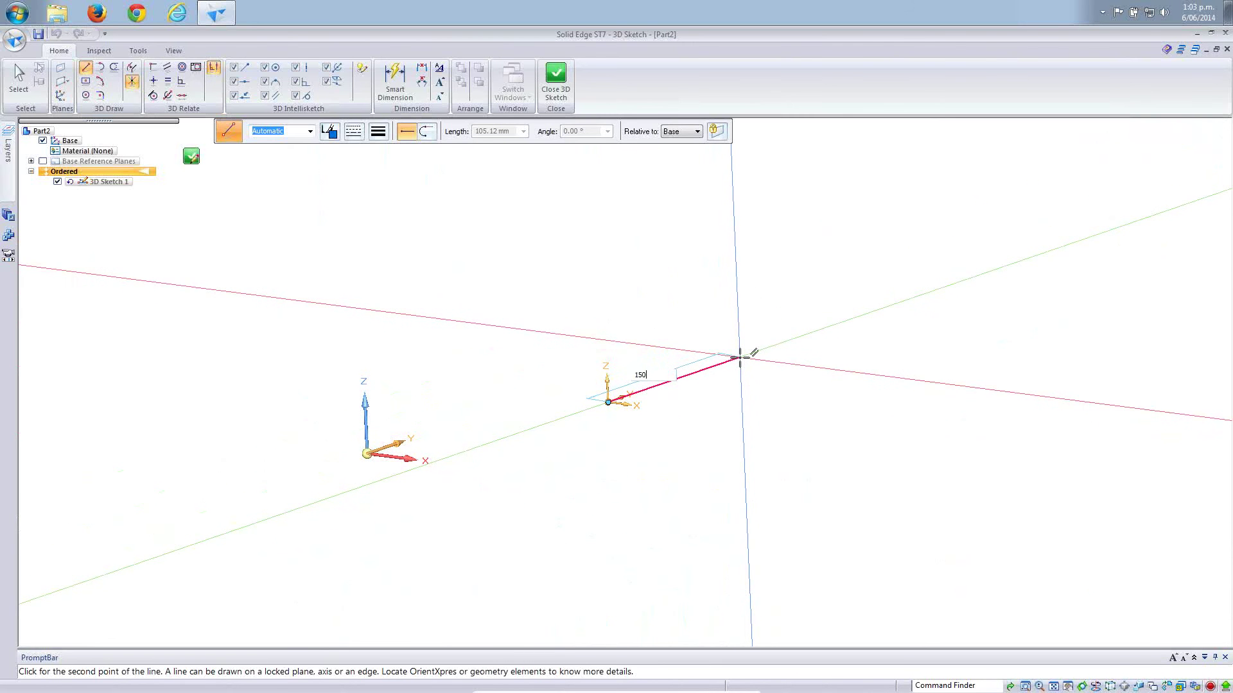
key("Return")
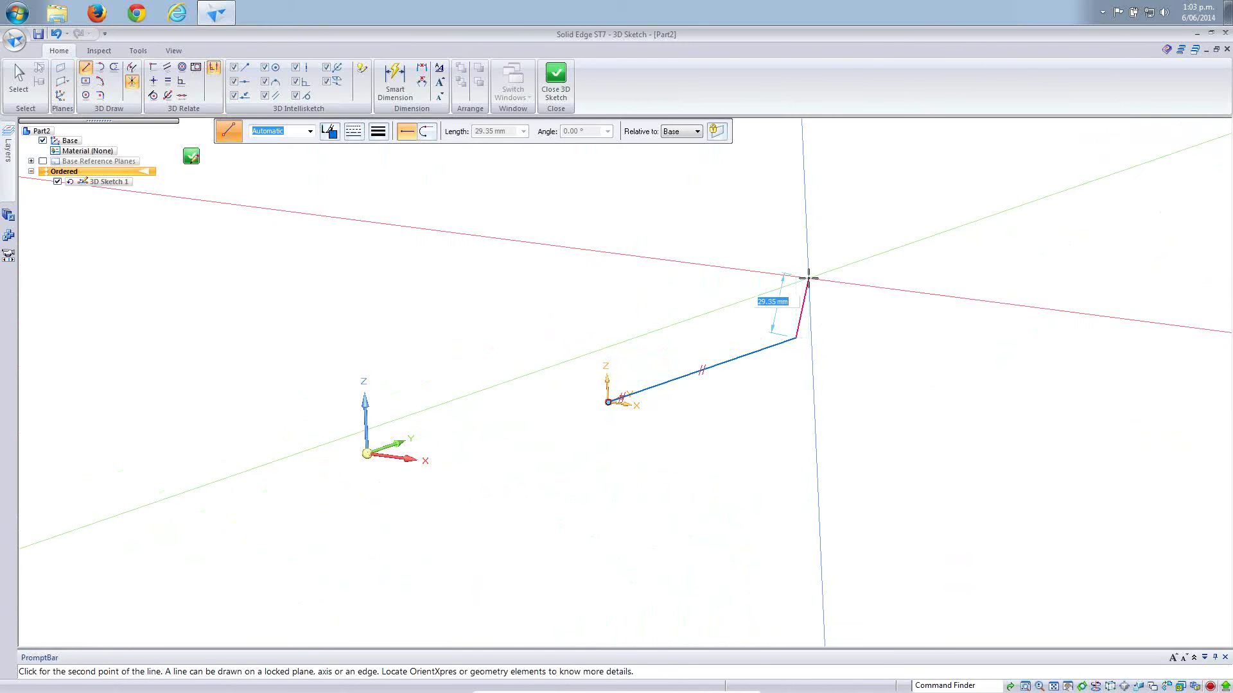
Continue the path in the YZ plane with a 200 mm line rising at 30° from the first line's end.
middle_click_drag(807, 284, 766, 322)
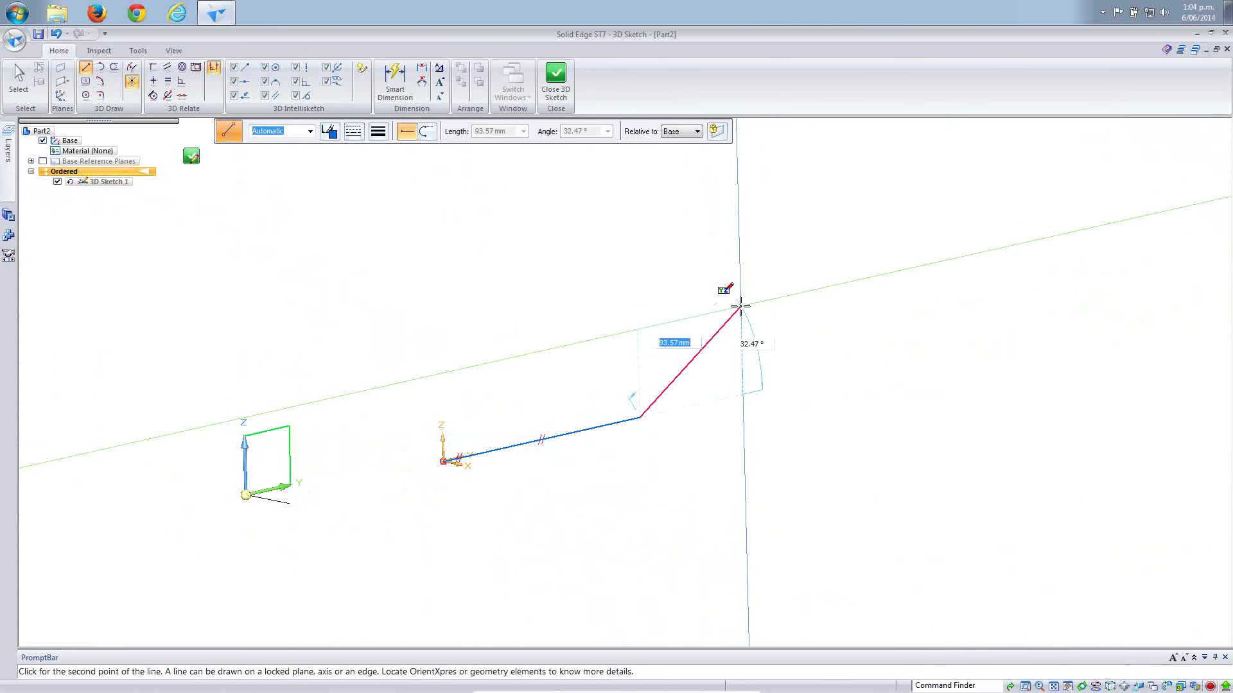
type("200")
key("Tab")
type("30")
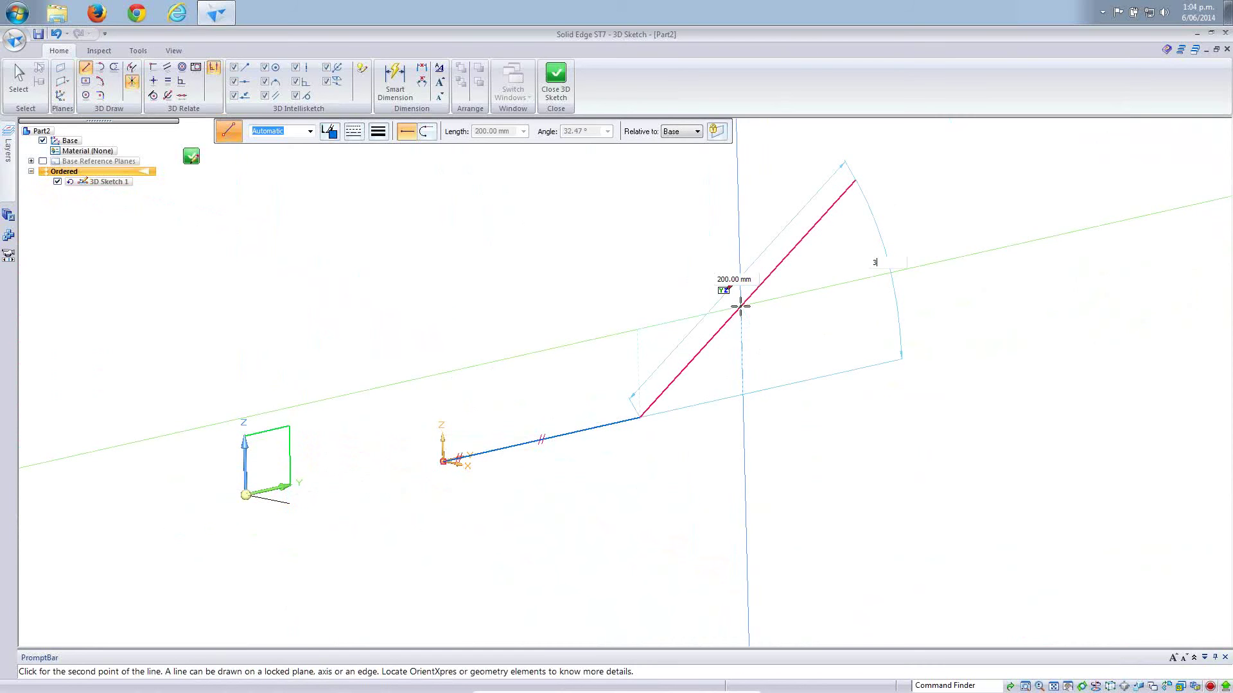
key("Return")
left_click(846, 289)
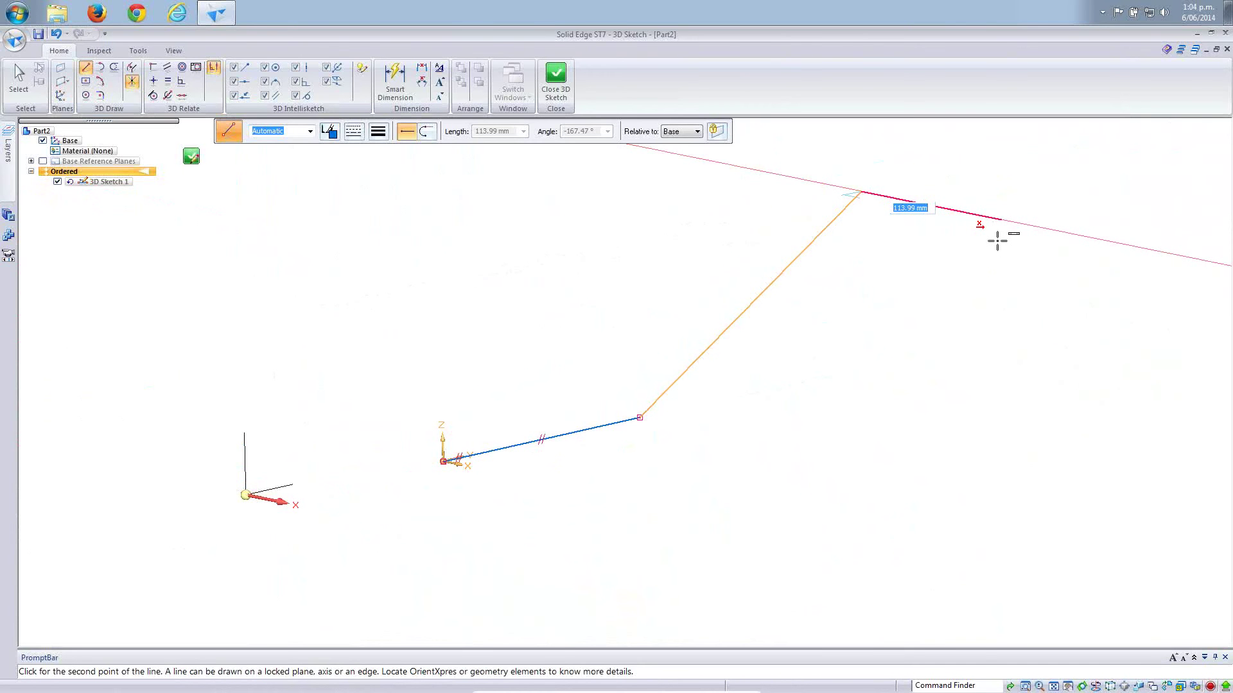
Add a 150 mm line parallel to the X axis from the upper end of the angled line.
type("150")
key("Return")
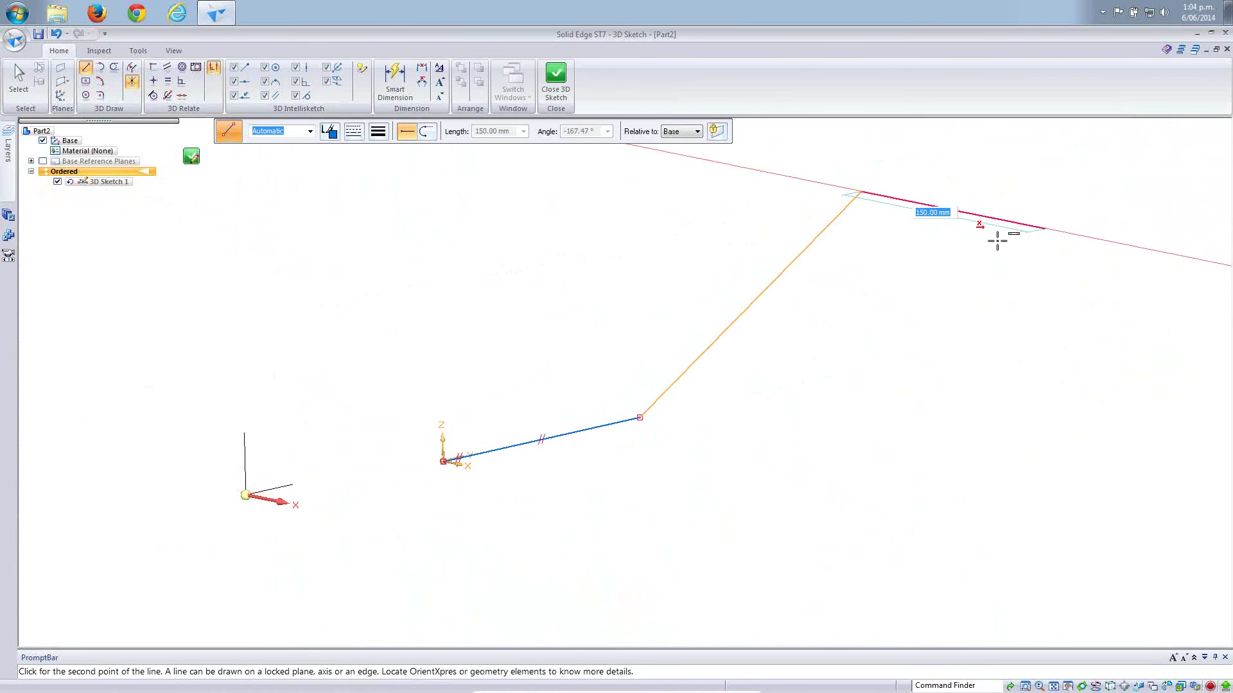
left_click(997, 241)
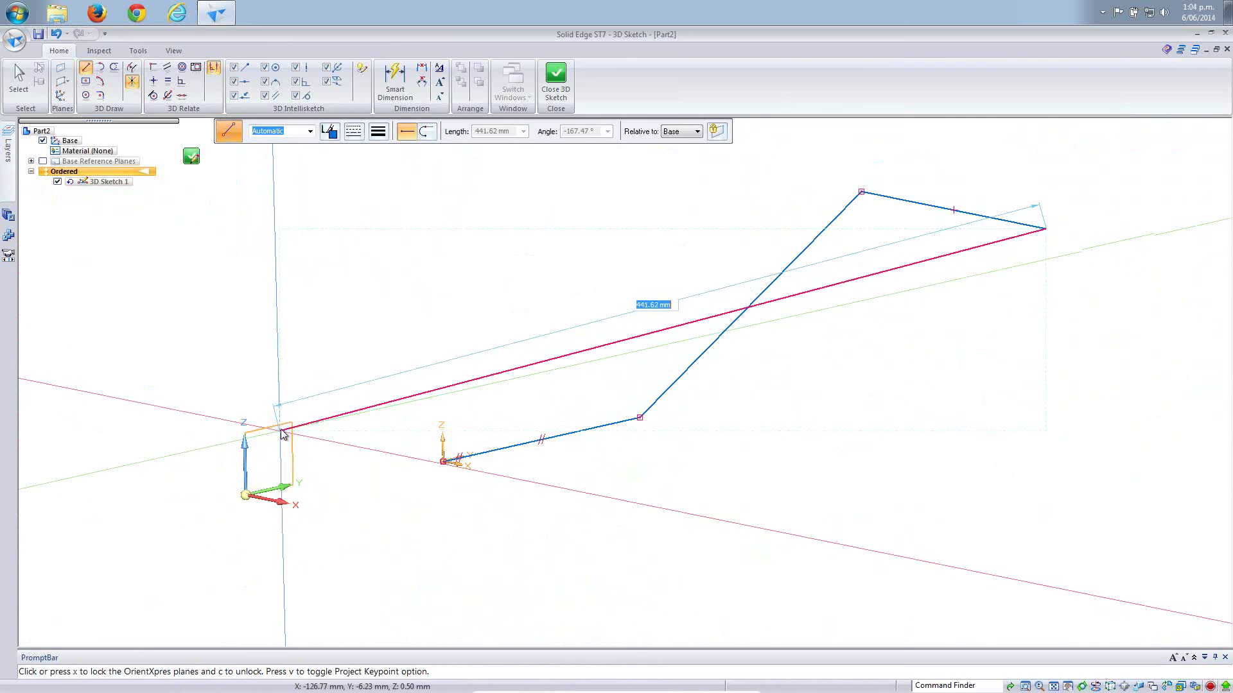
Lock to the YZ plane, complete the path with matching 200 mm sloped and 150 mm Y-direction lines, and close the 3D sketch.
left_click(283, 427)
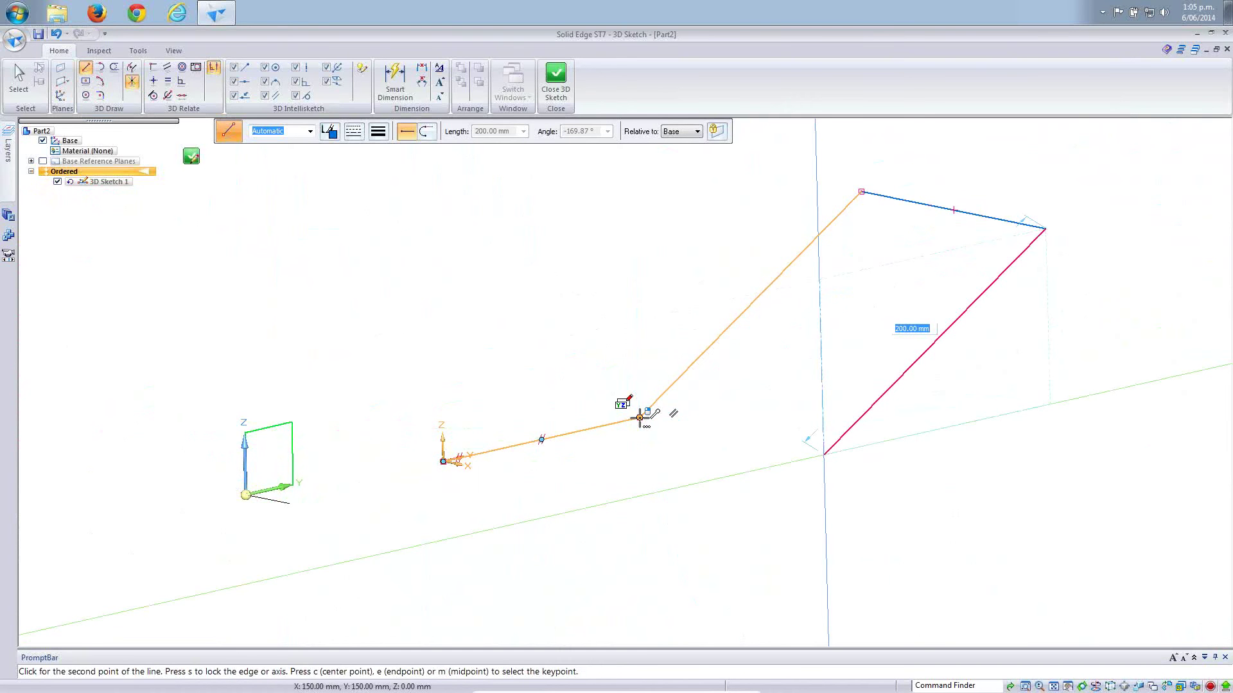
left_click(638, 448)
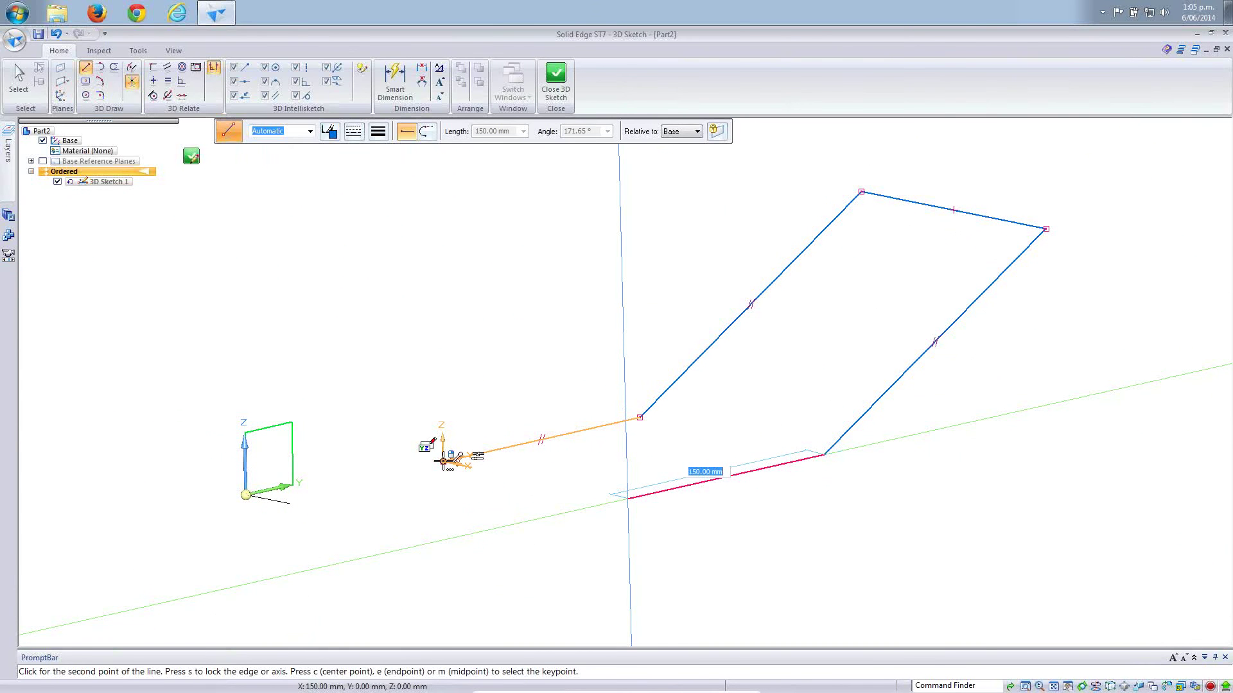
left_click(443, 461)
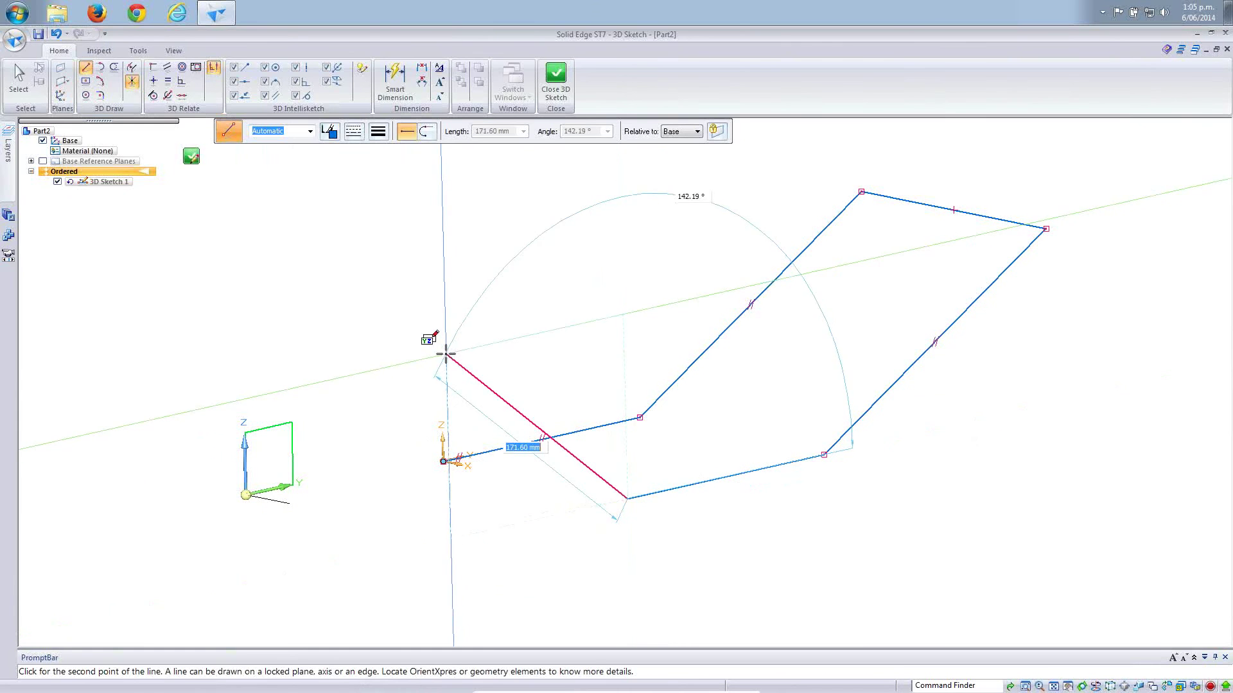
right_click(446, 354)
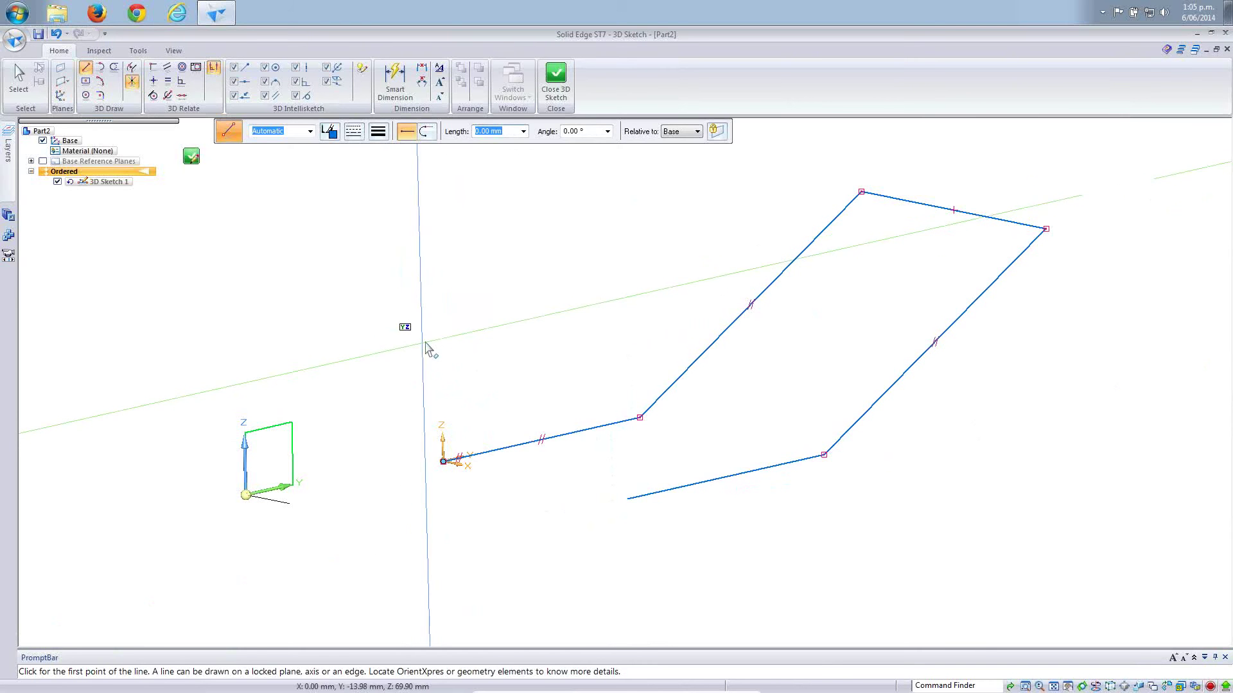
key("Escape")
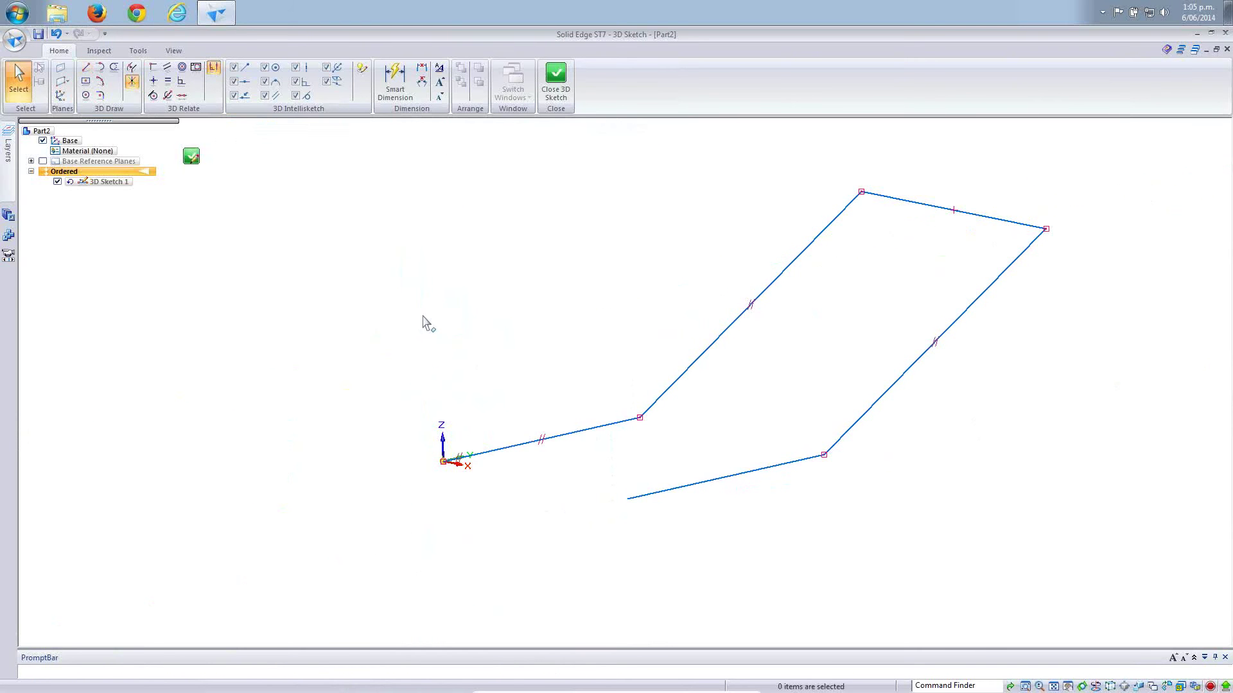
middle_click_drag(418, 315, 391, 309)
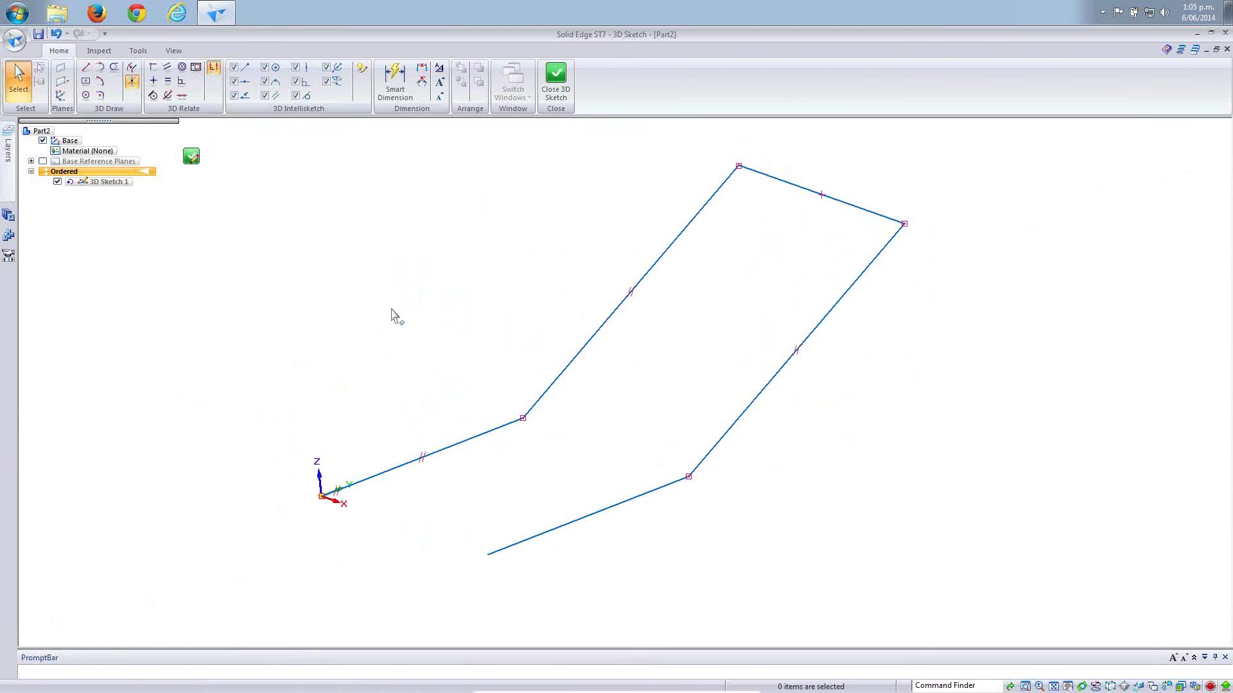
left_click(192, 157)
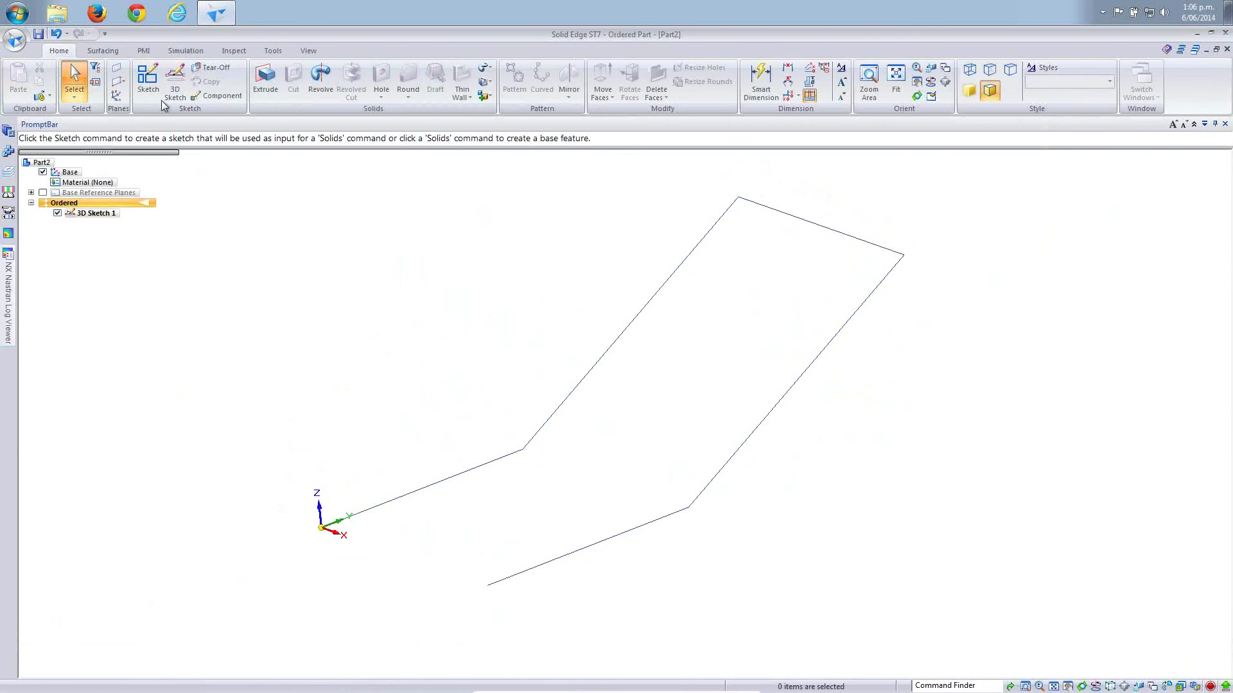
In a second 3D sketch, draw a 12 mm diameter circle in the XZ plane centred on the path's open end.
left_click(172, 92)
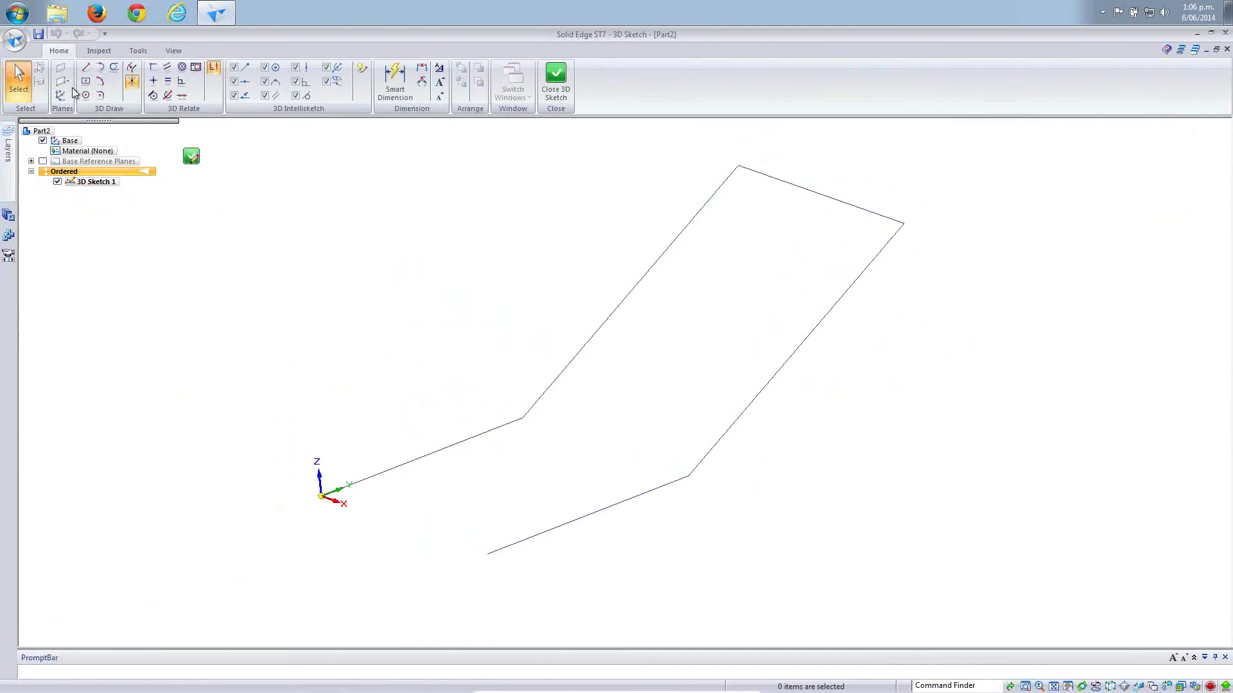
right_click(302, 212)
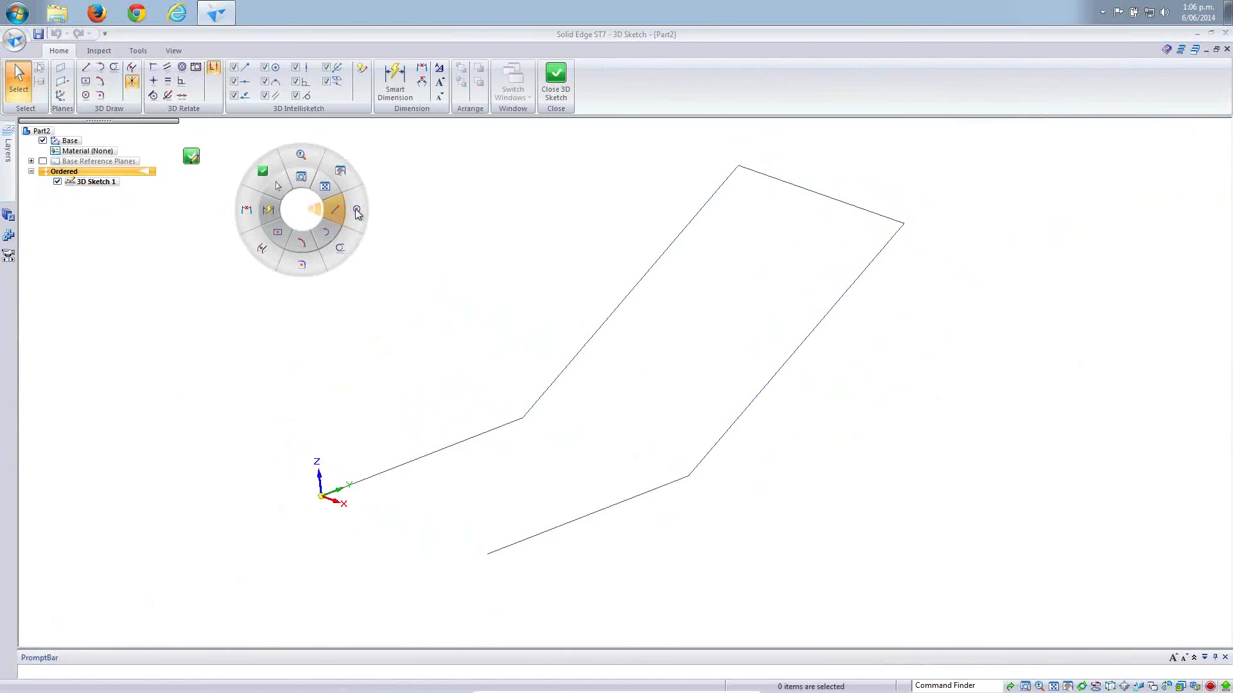
left_click(358, 214)
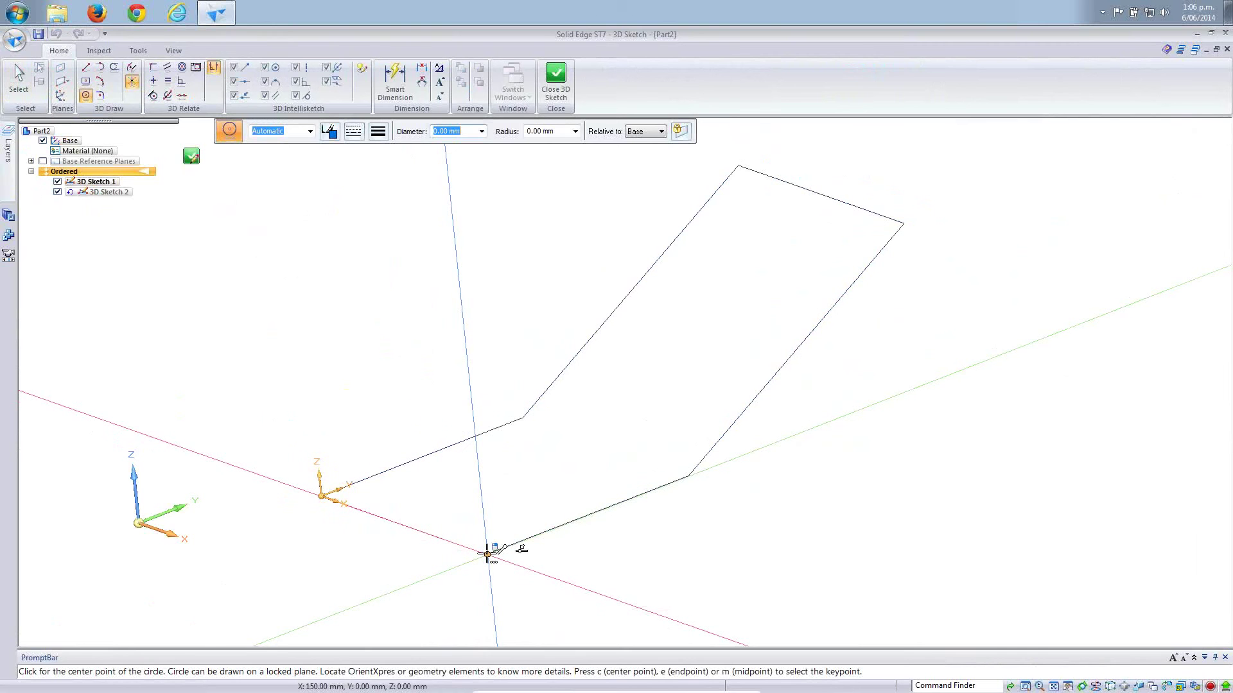
left_click(488, 554)
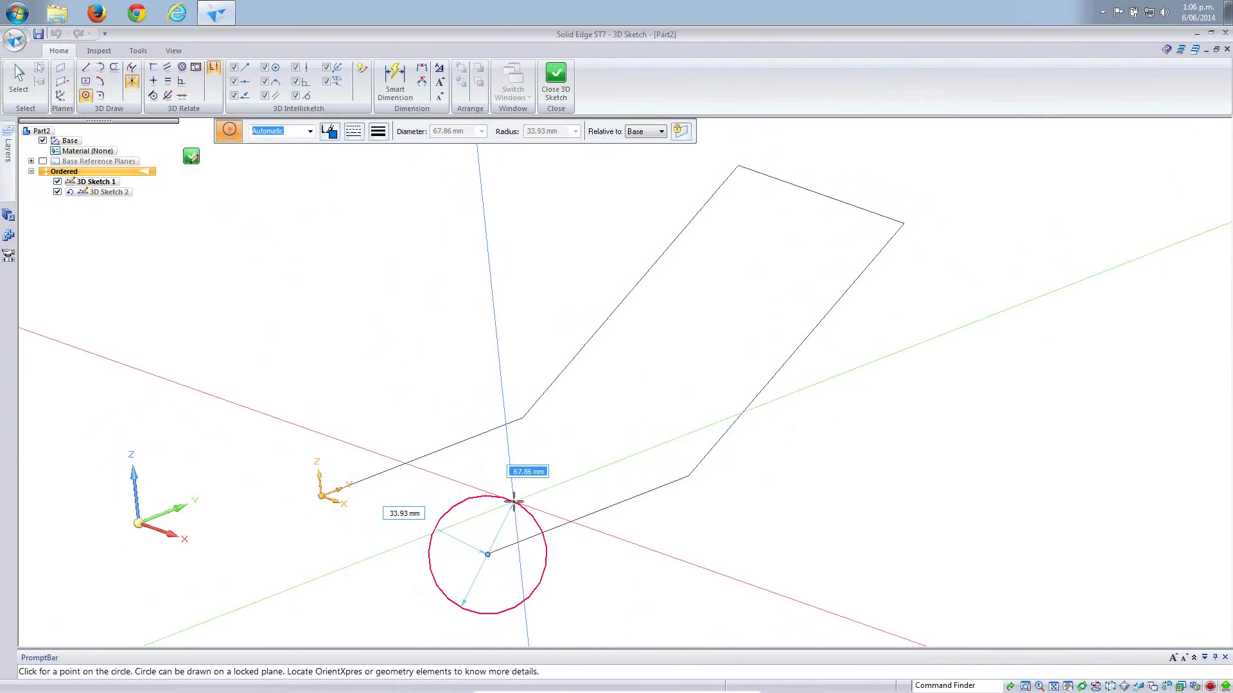
key("ctrl+f")
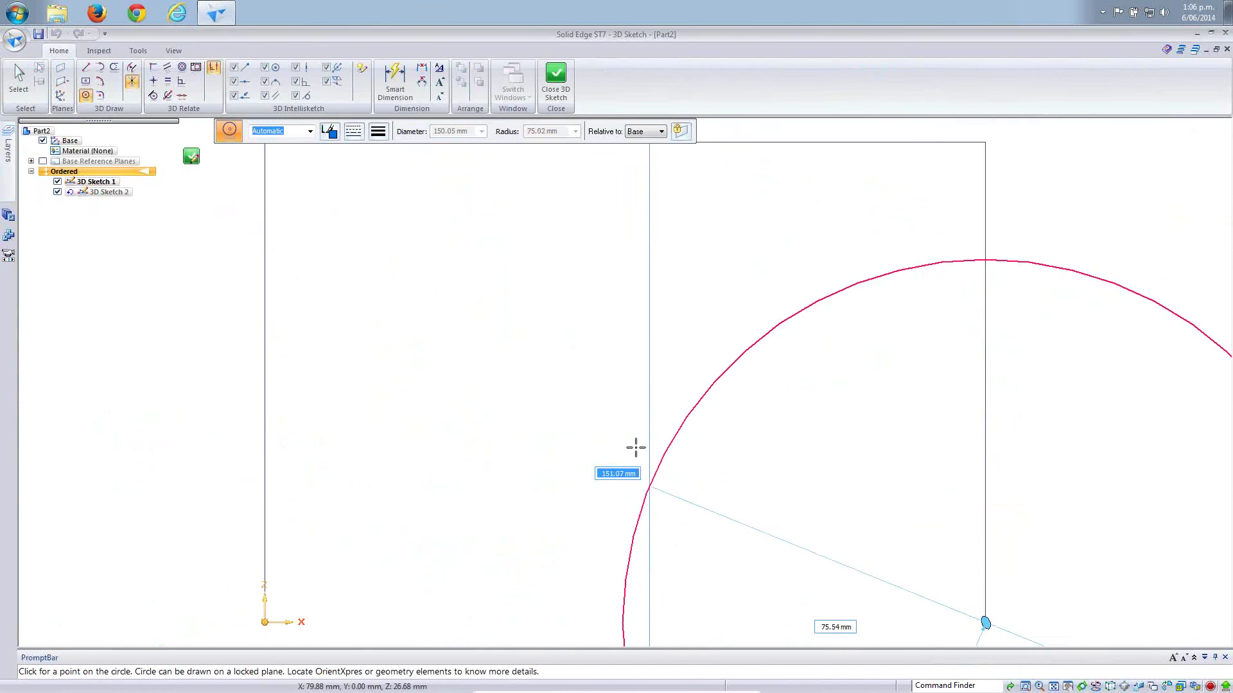
scroll(490, 338, "down", 5)
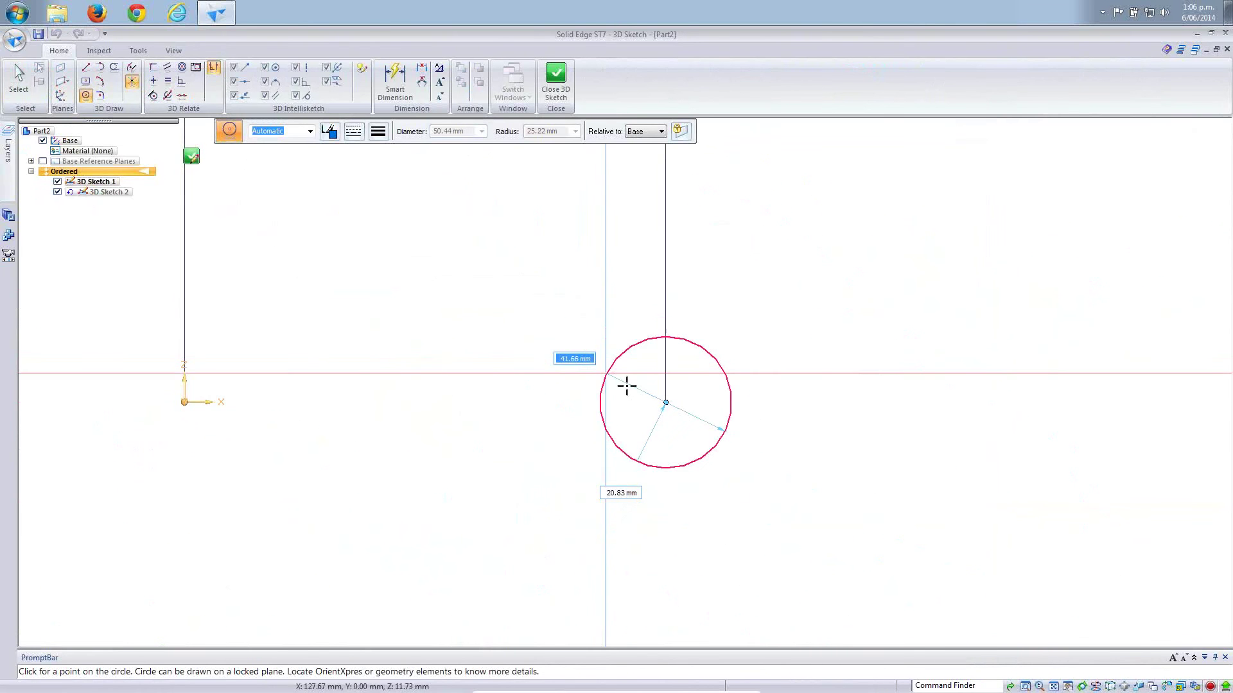
type("12")
key("Return")
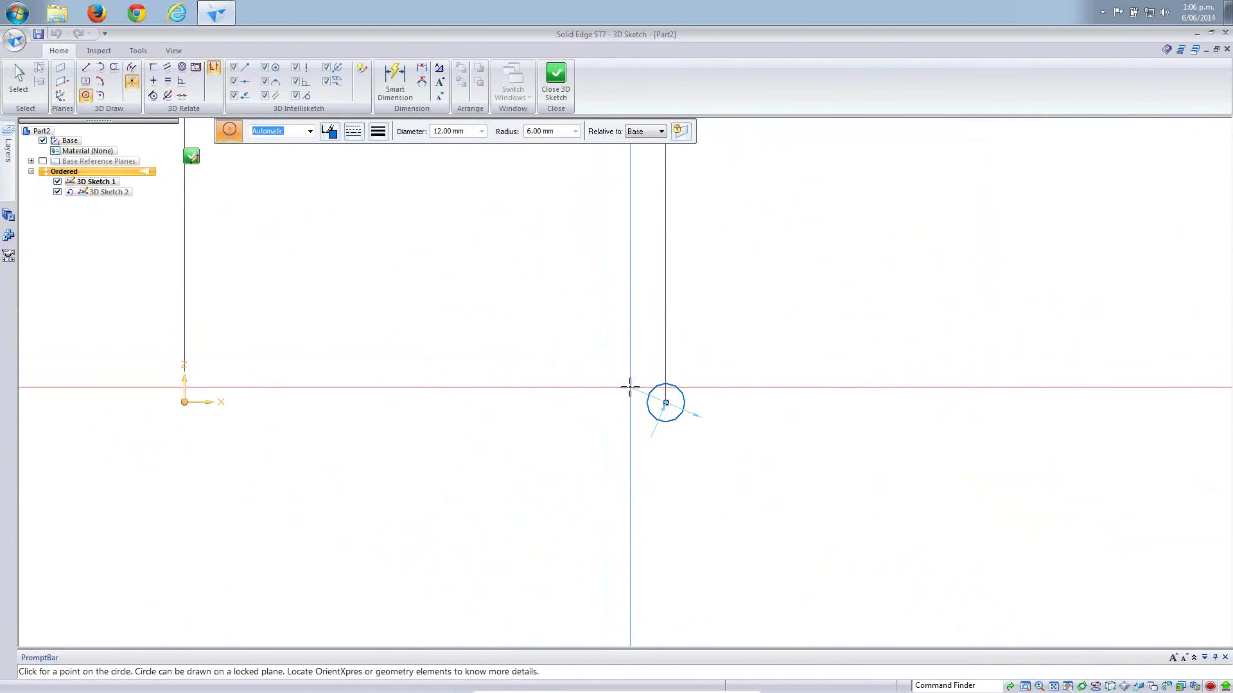
Close the circle's 3D sketch and display the path and circle in isometric view.
right_click(571, 319)
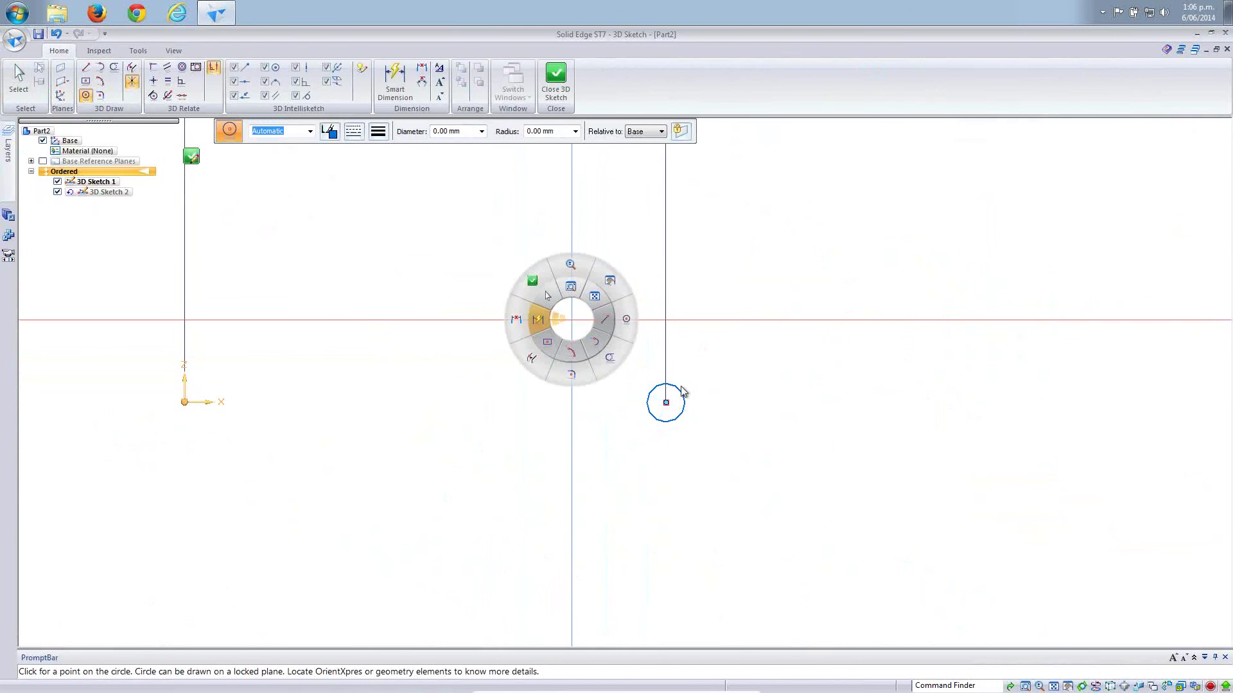
left_click(549, 319)
left_click(710, 358)
left_click(556, 82)
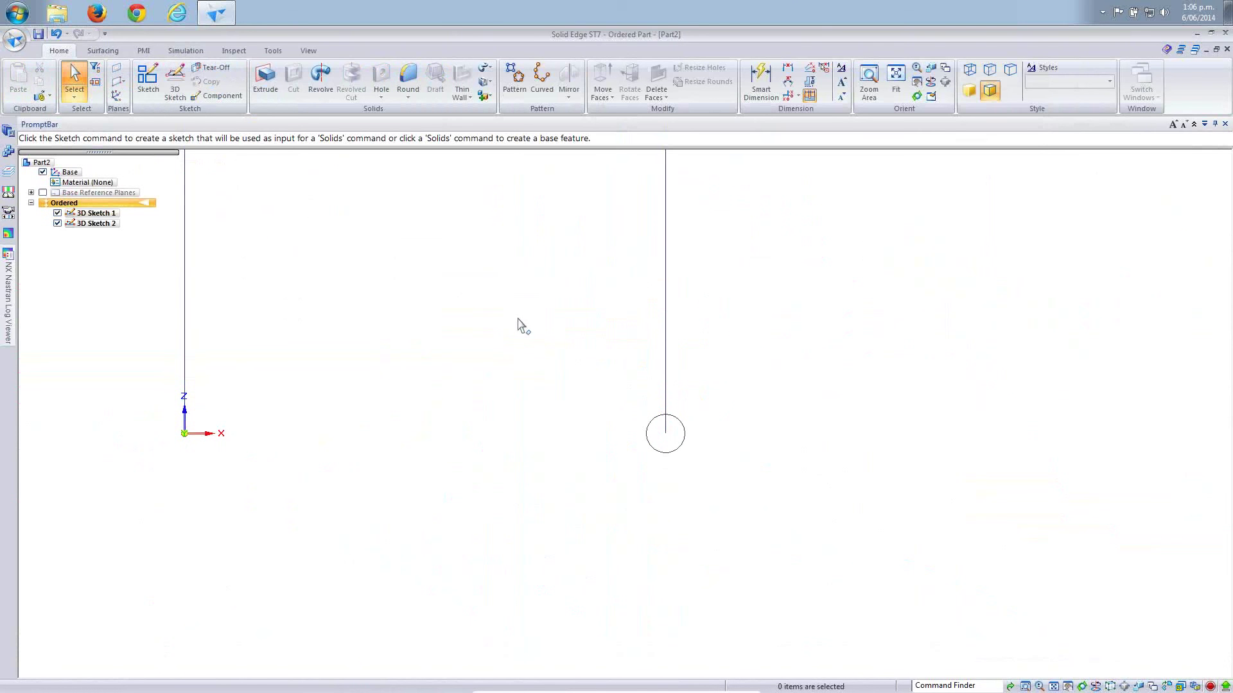
key("ctrl+i")
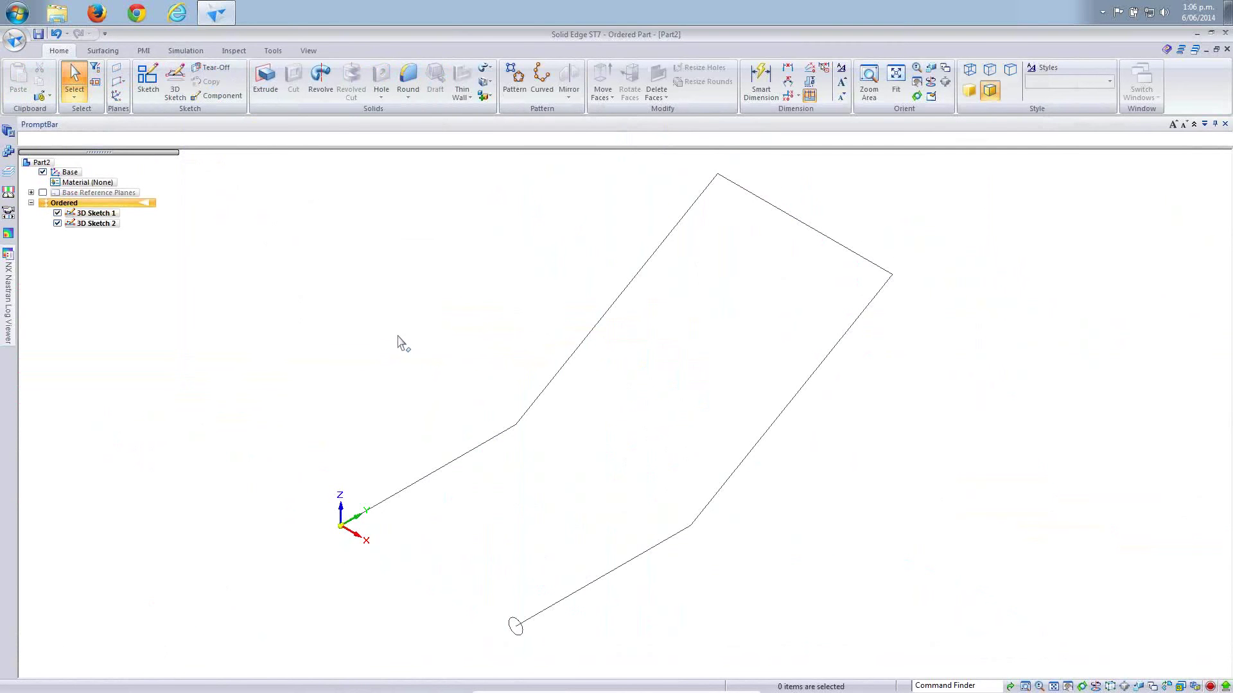
Reopen the path's 3D sketch and round the lower corner nearest the origin with a 20 mm fillet.
key("ctrl+j")
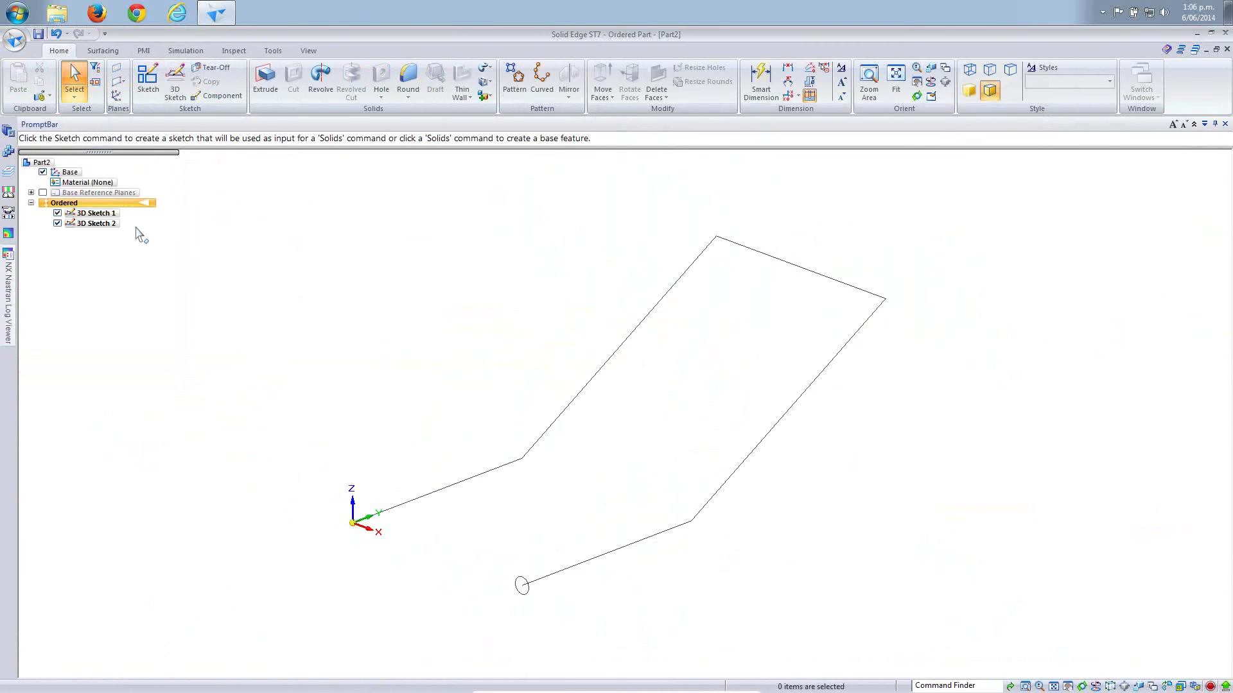
left_click(101, 214)
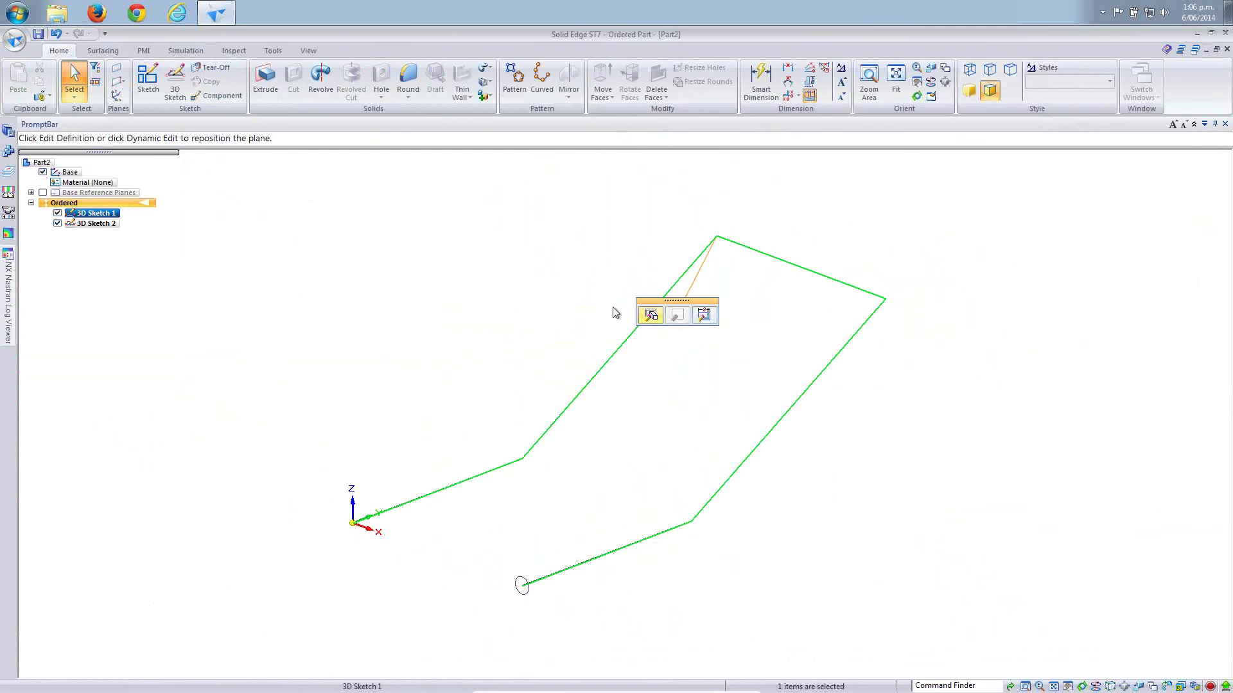
left_click(651, 315)
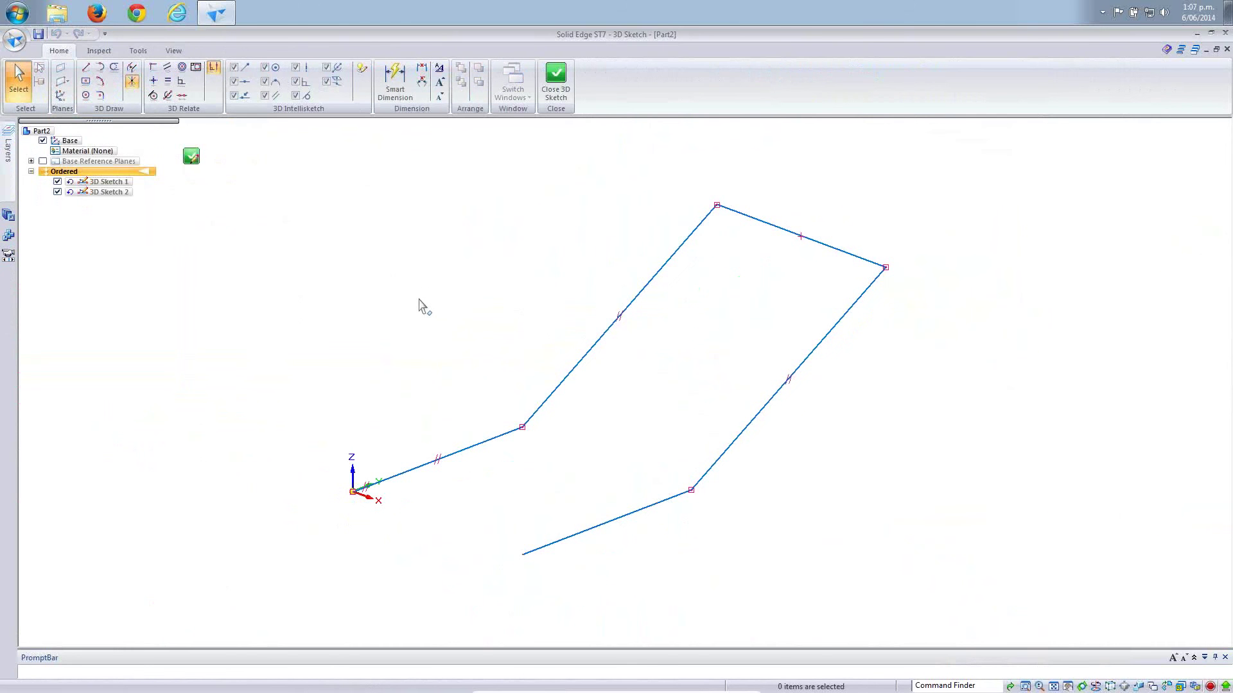
right_click(423, 293)
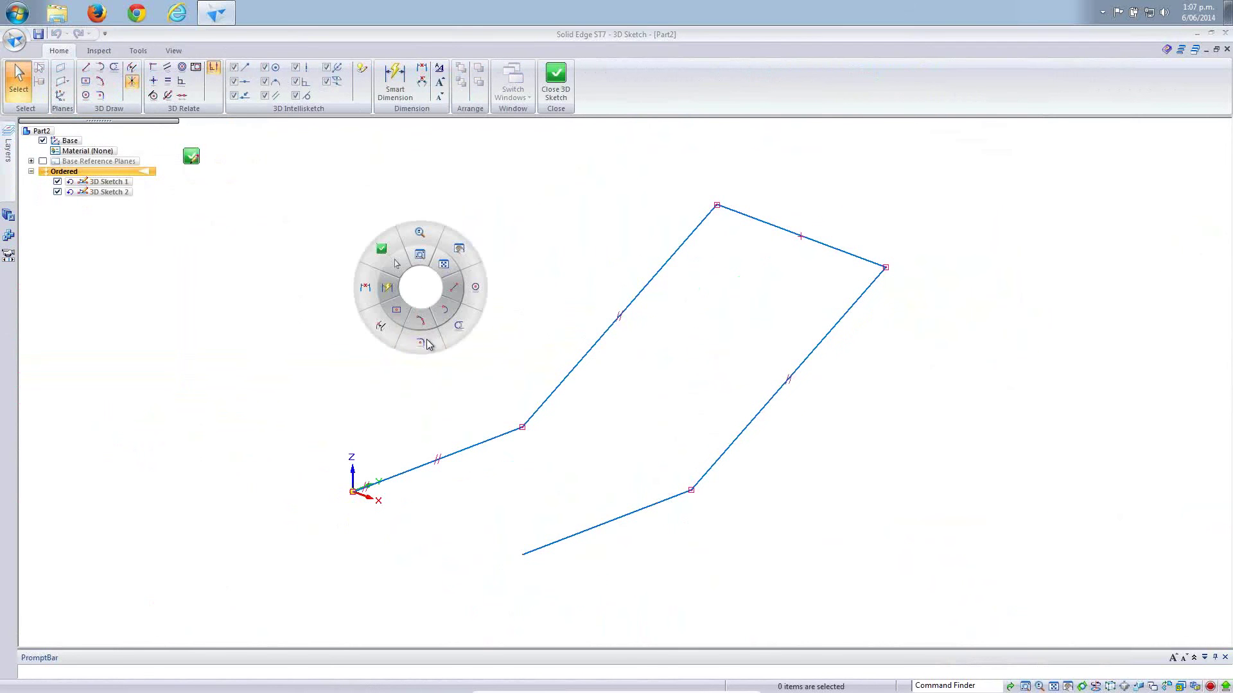
left_click(414, 333)
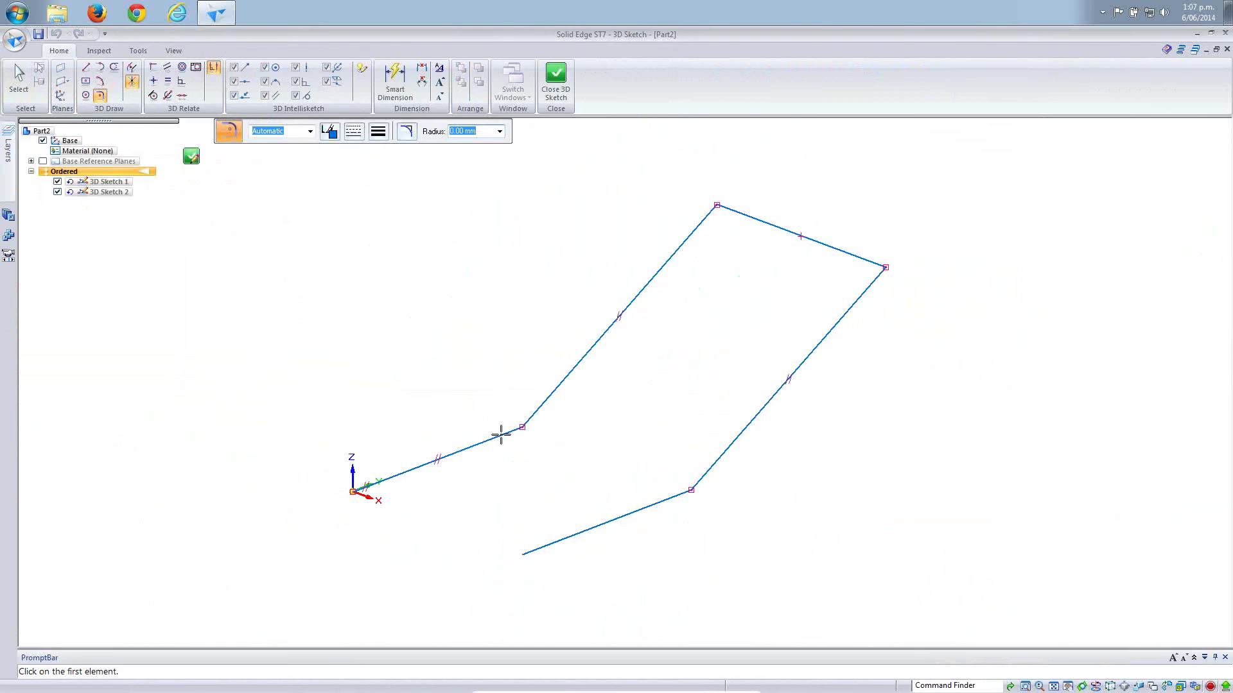
left_click(525, 414)
left_click(531, 403)
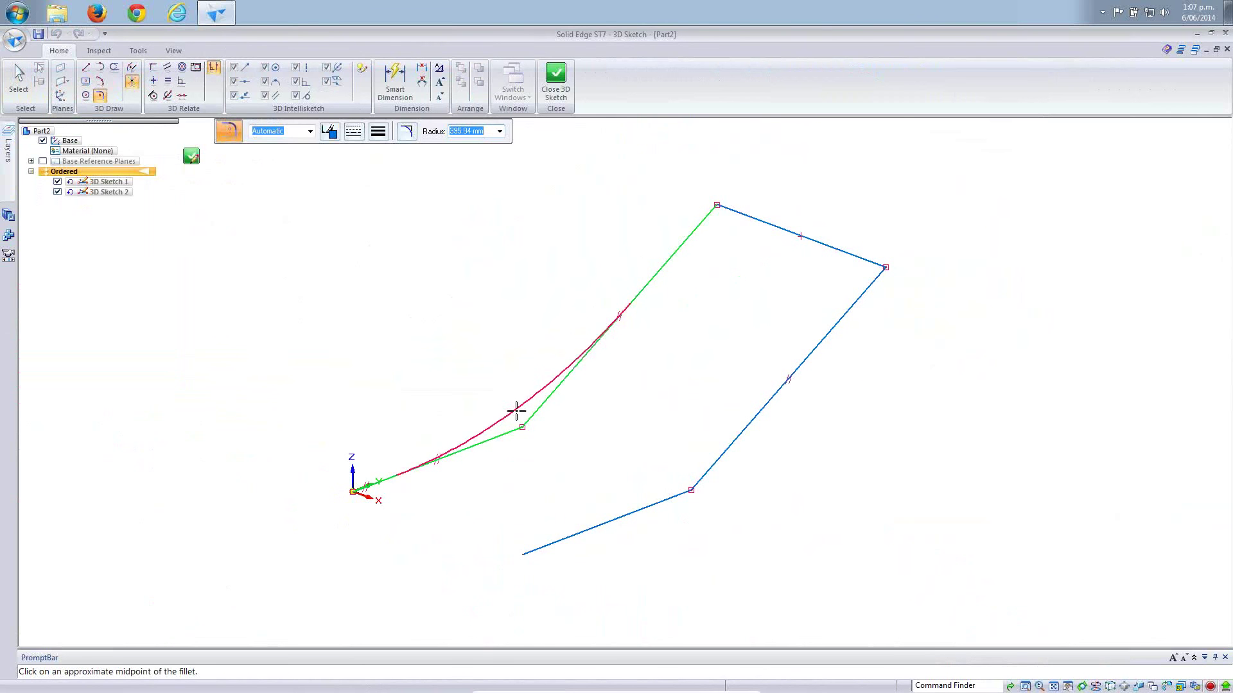
type("20")
key("Return")
left_click(516, 411)
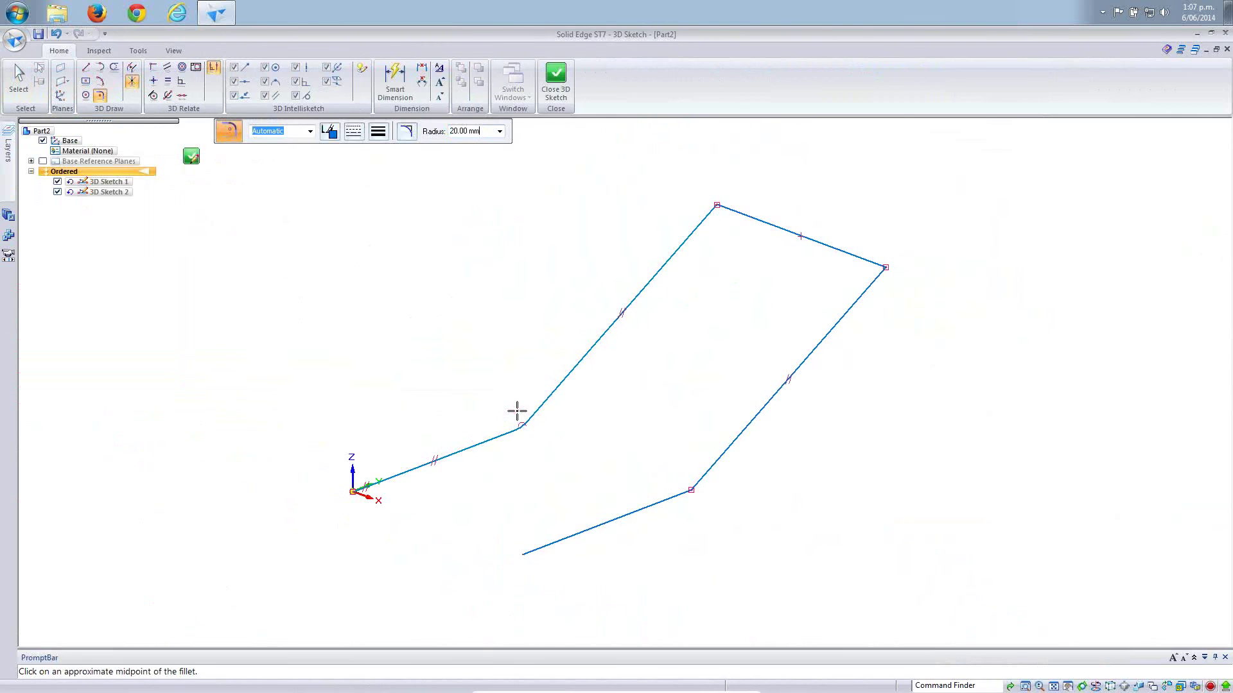
Fillet the other lower corner and both upper corners of the path with the same 20 mm radius.
left_click(686, 492)
left_click(707, 469)
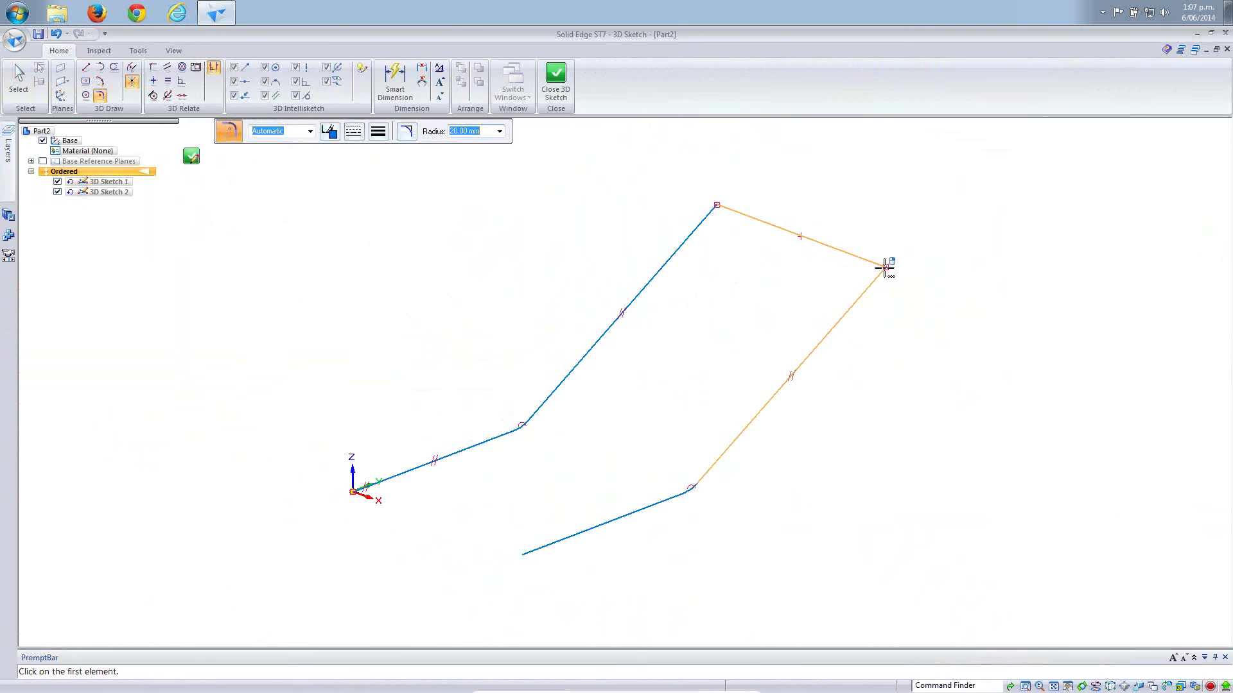
left_click(885, 267)
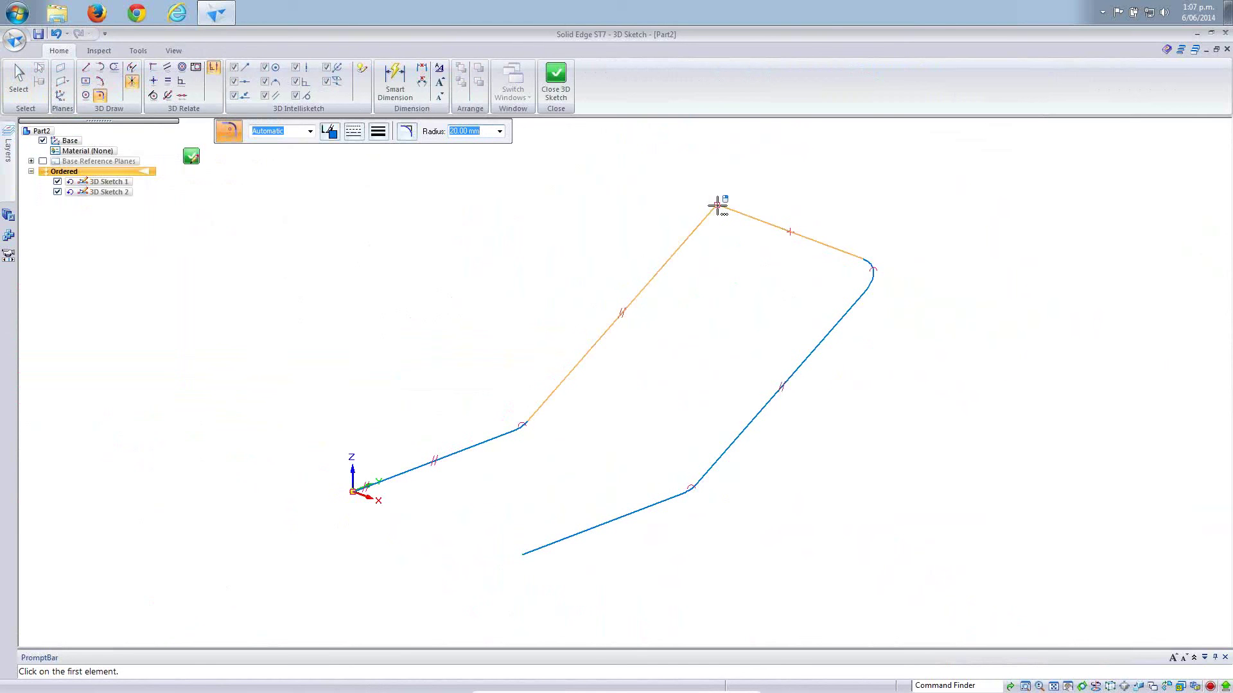
left_click(716, 206)
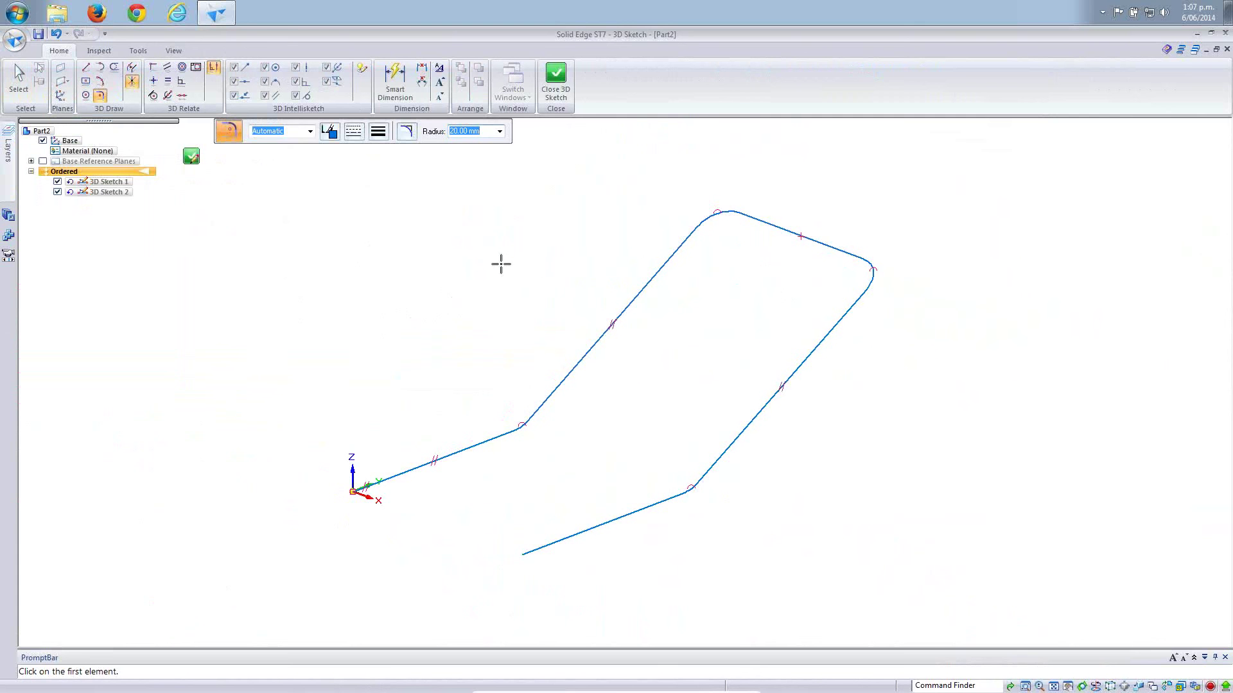
Dimension the spacing between the two sloped lines and the radius of the upper fillet farther from the origin.
left_click(396, 83)
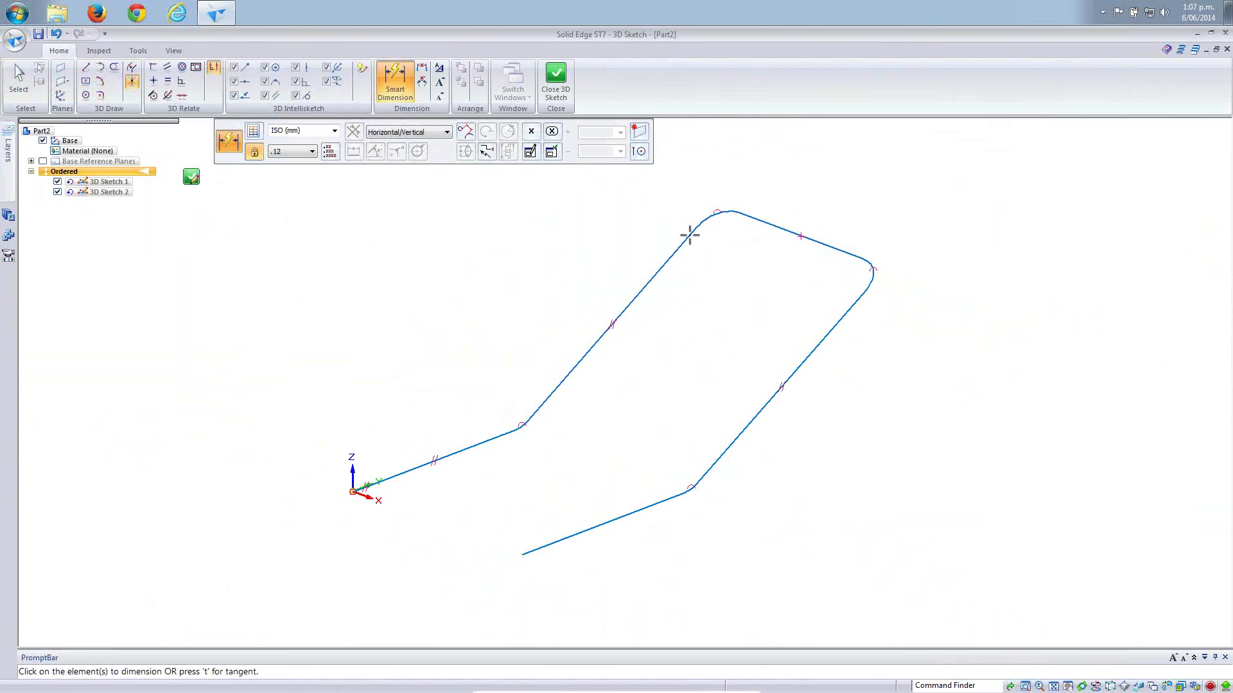
left_click(851, 306)
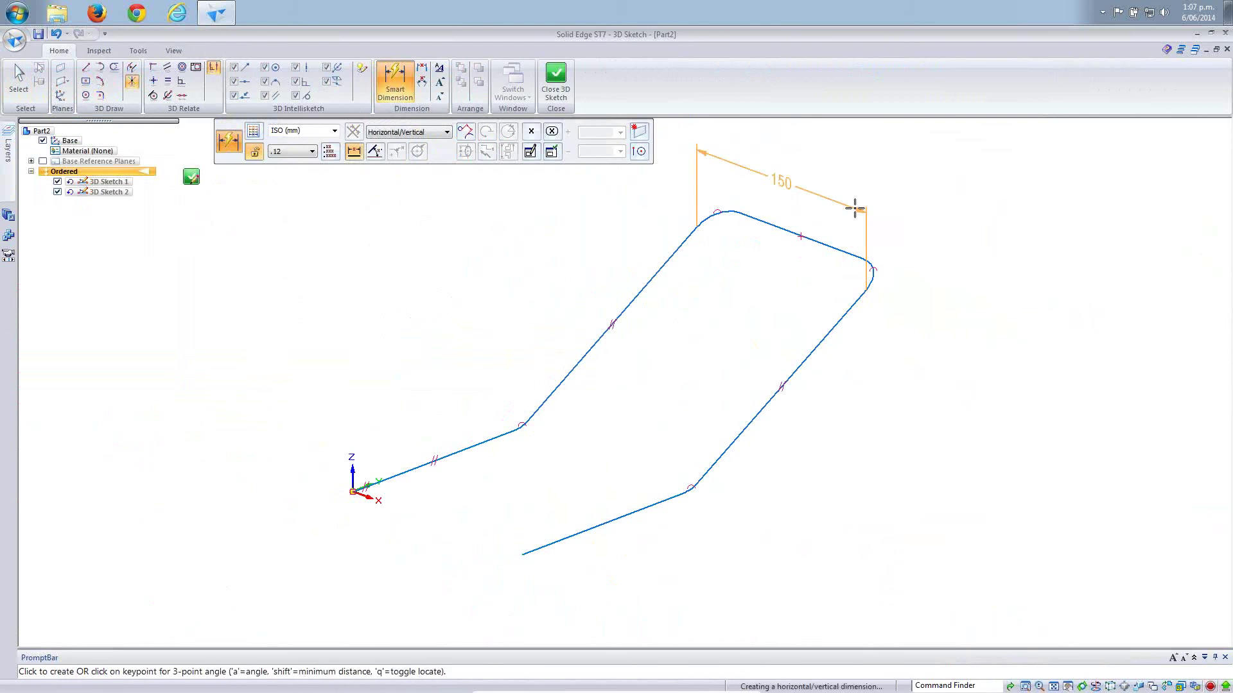
left_click(799, 236)
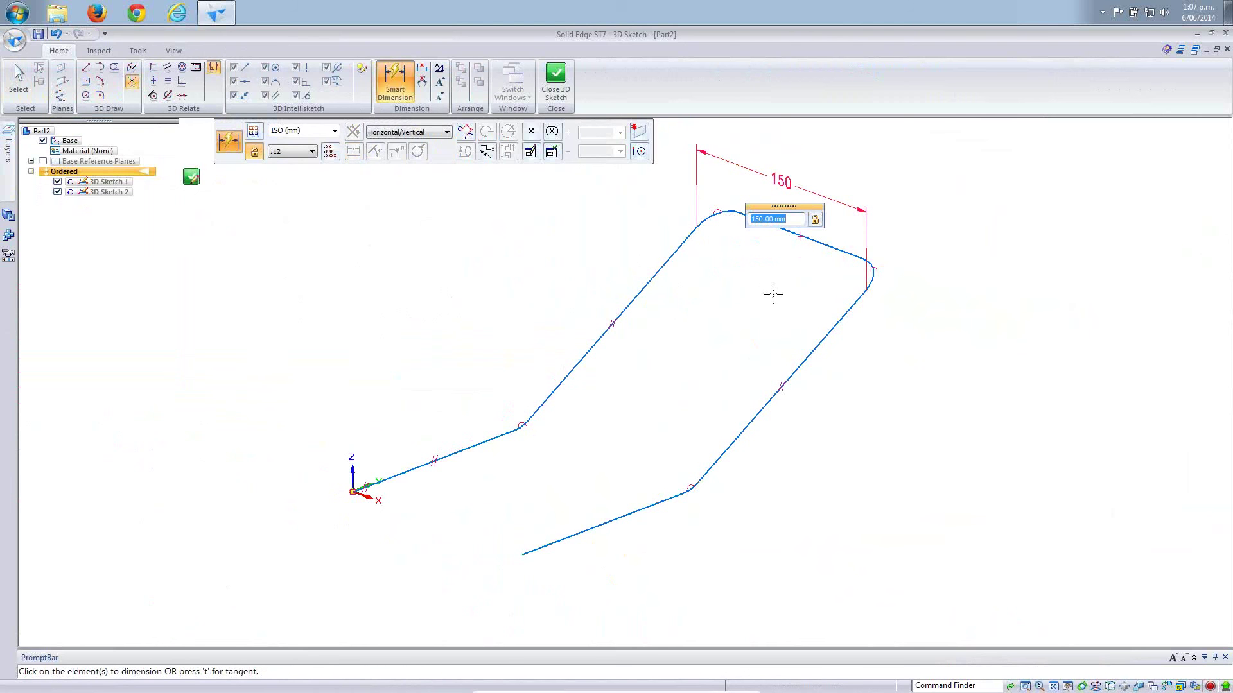
left_click(872, 277)
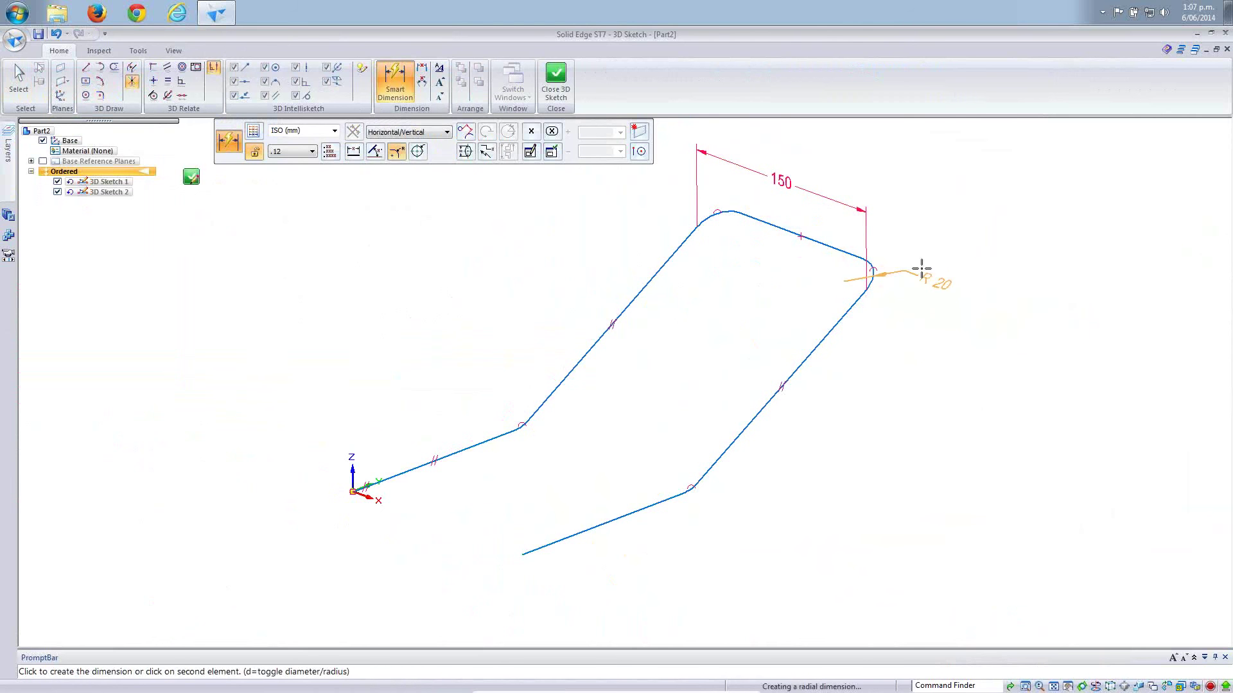
left_click(925, 276)
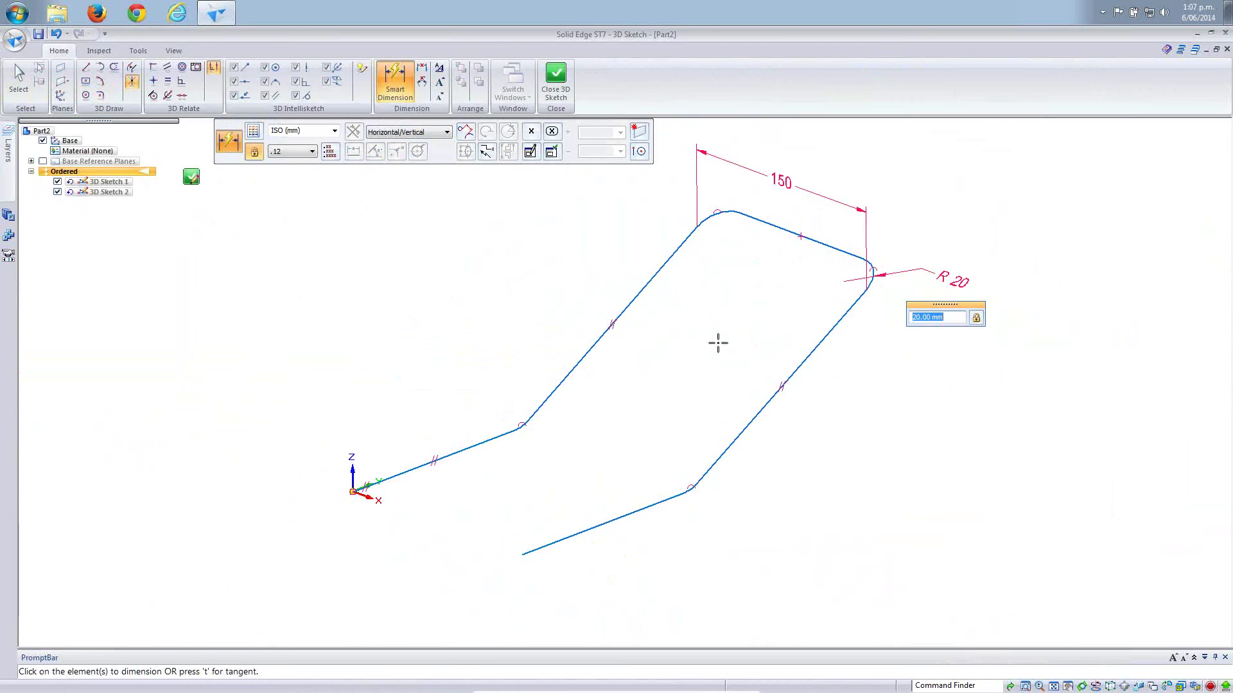
Dimension the angle between the straight line from the origin and its adjoining sloped line, and close the 3D sketch.
left_click(504, 434)
left_click(561, 380)
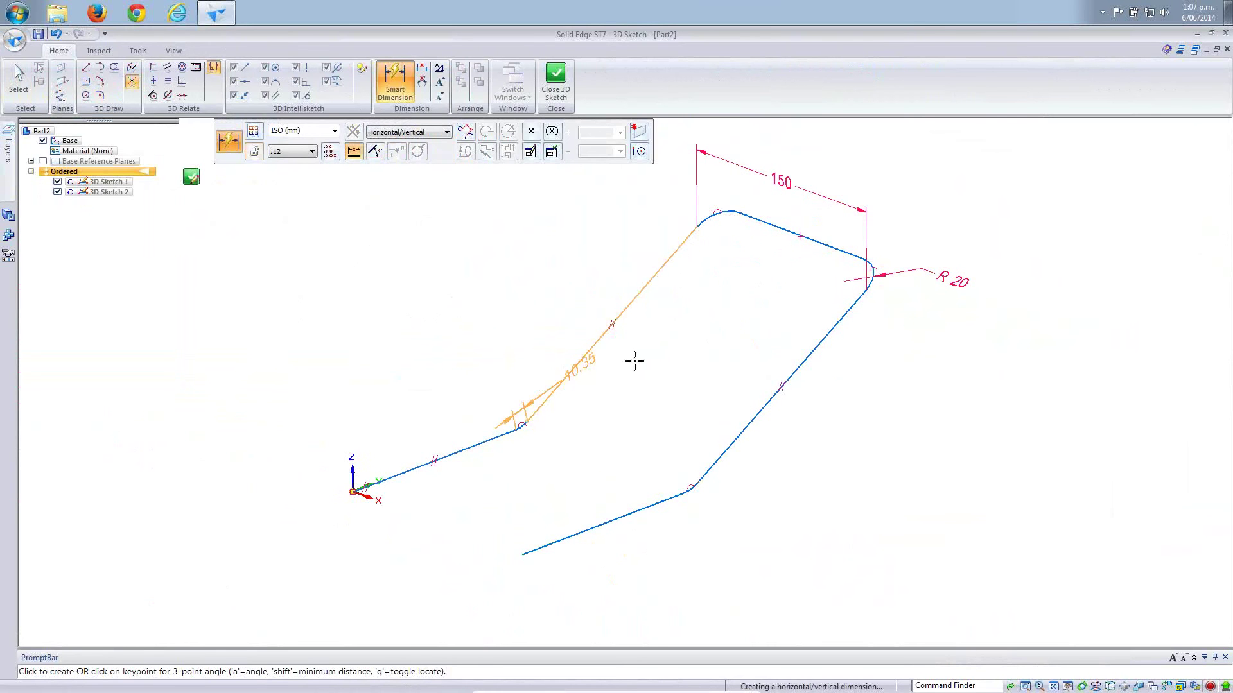
key("a")
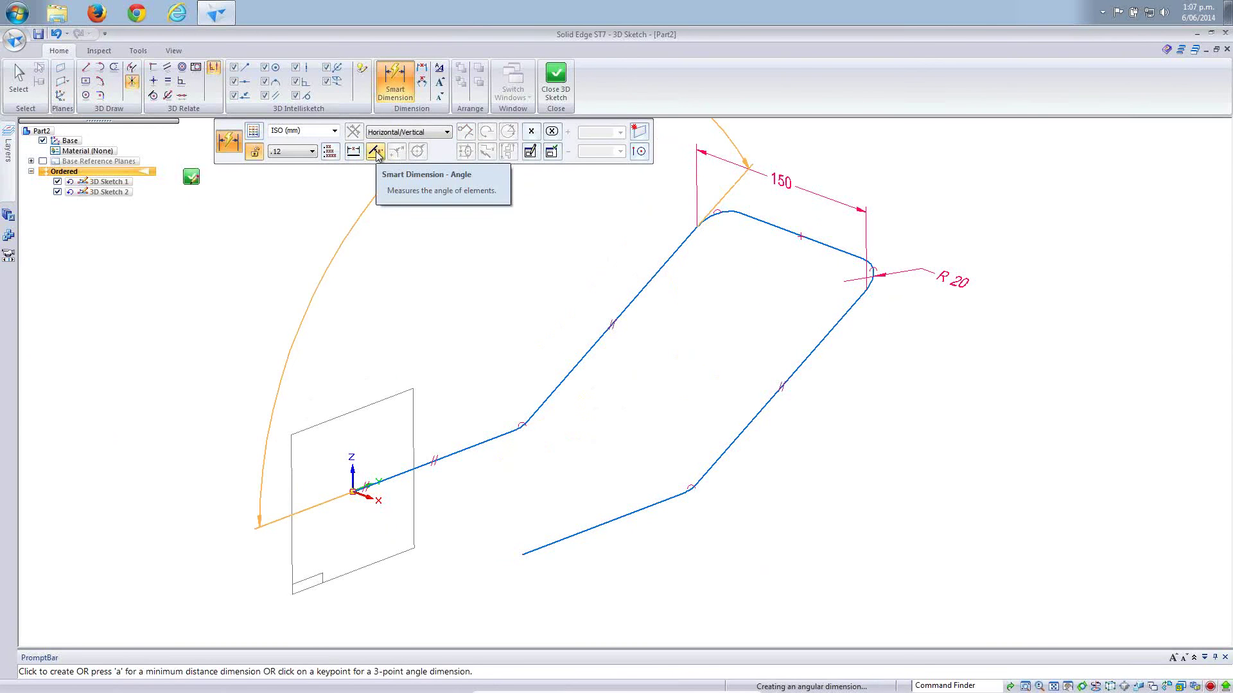
left_click(704, 327)
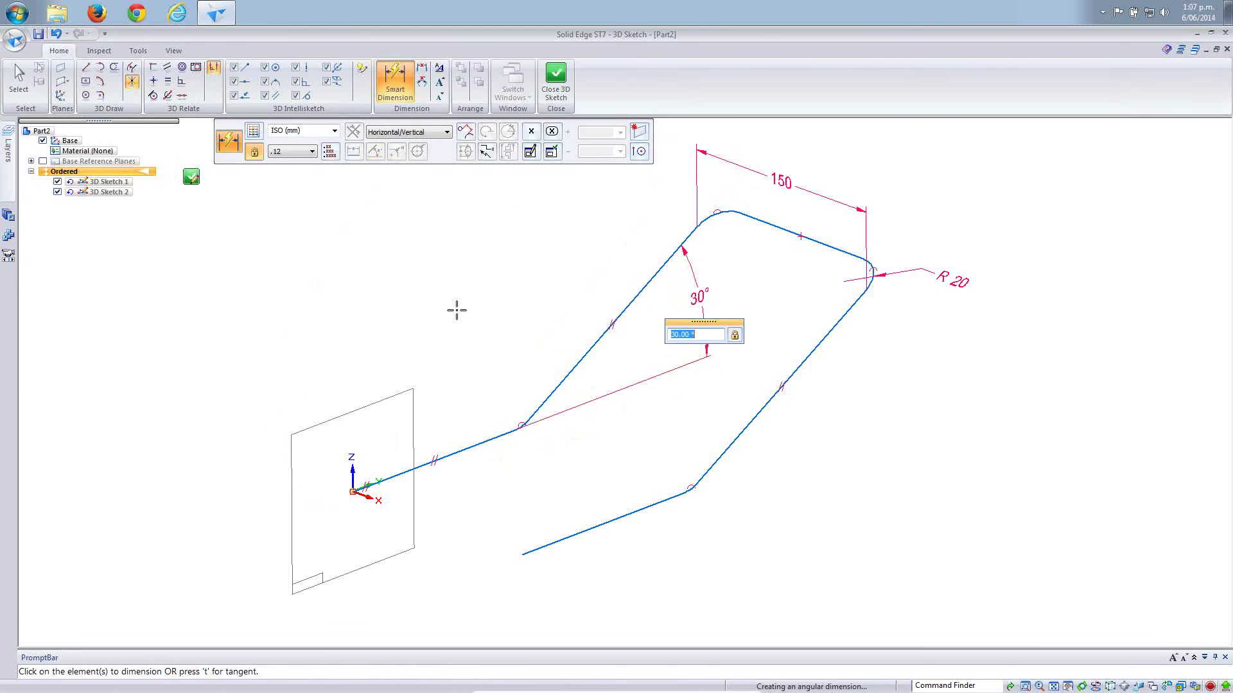
left_click(554, 90)
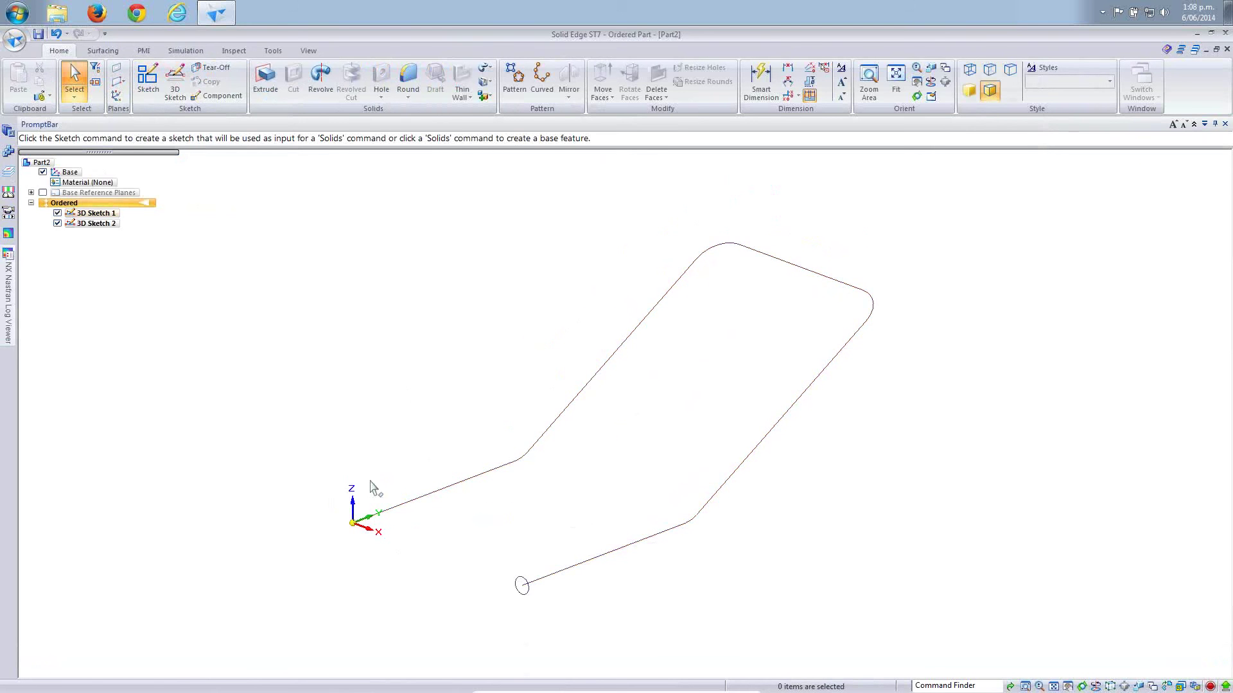
Create a reference plane parallel to the YZ plane at a 150 mm distance, passing through the circle's centre.
left_click(118, 82)
left_click(140, 97)
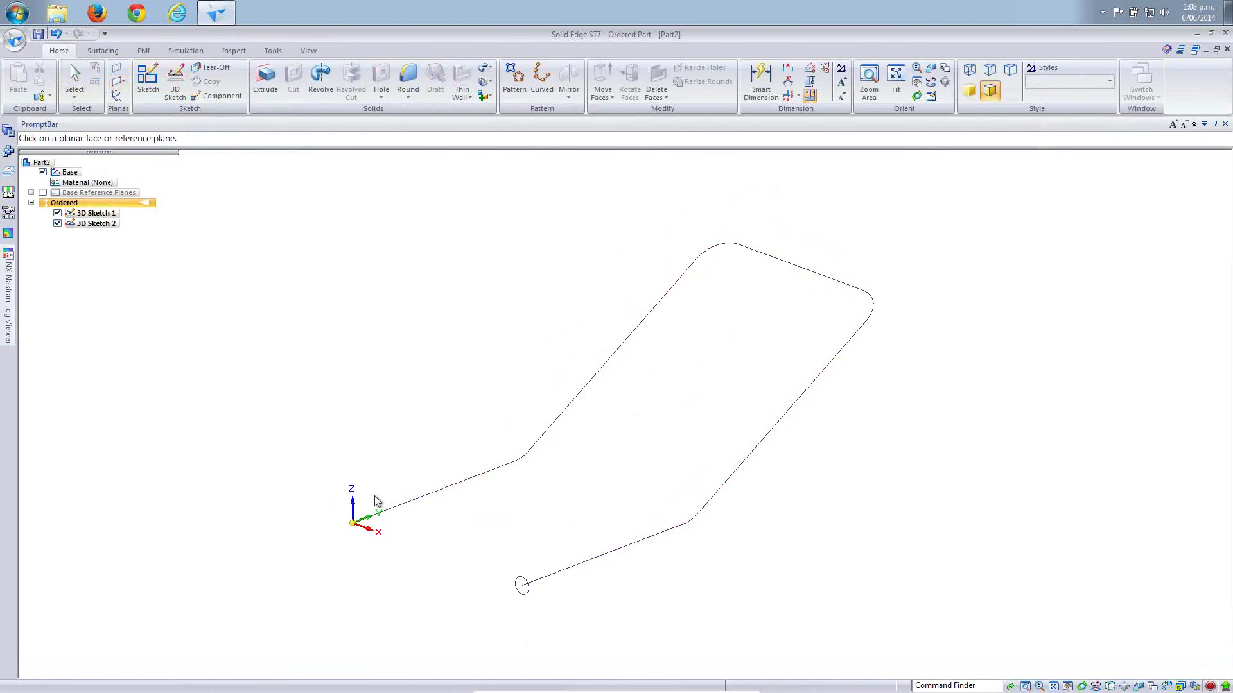
left_click(526, 588)
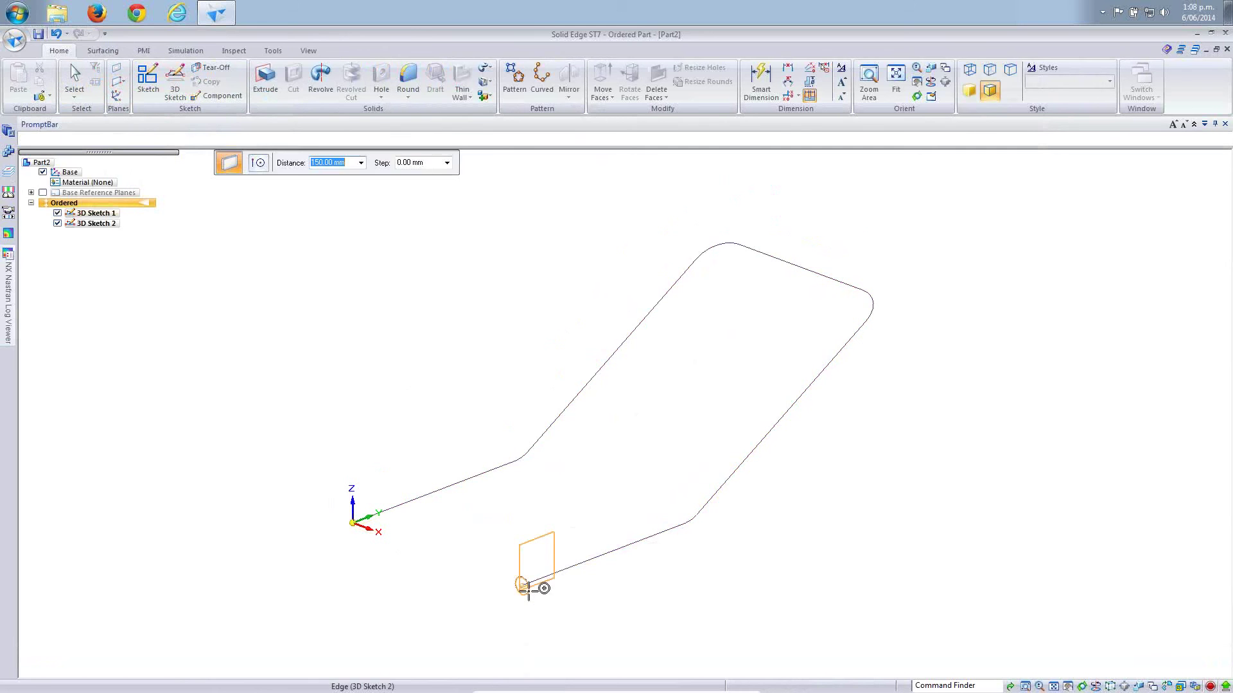
left_click(495, 584)
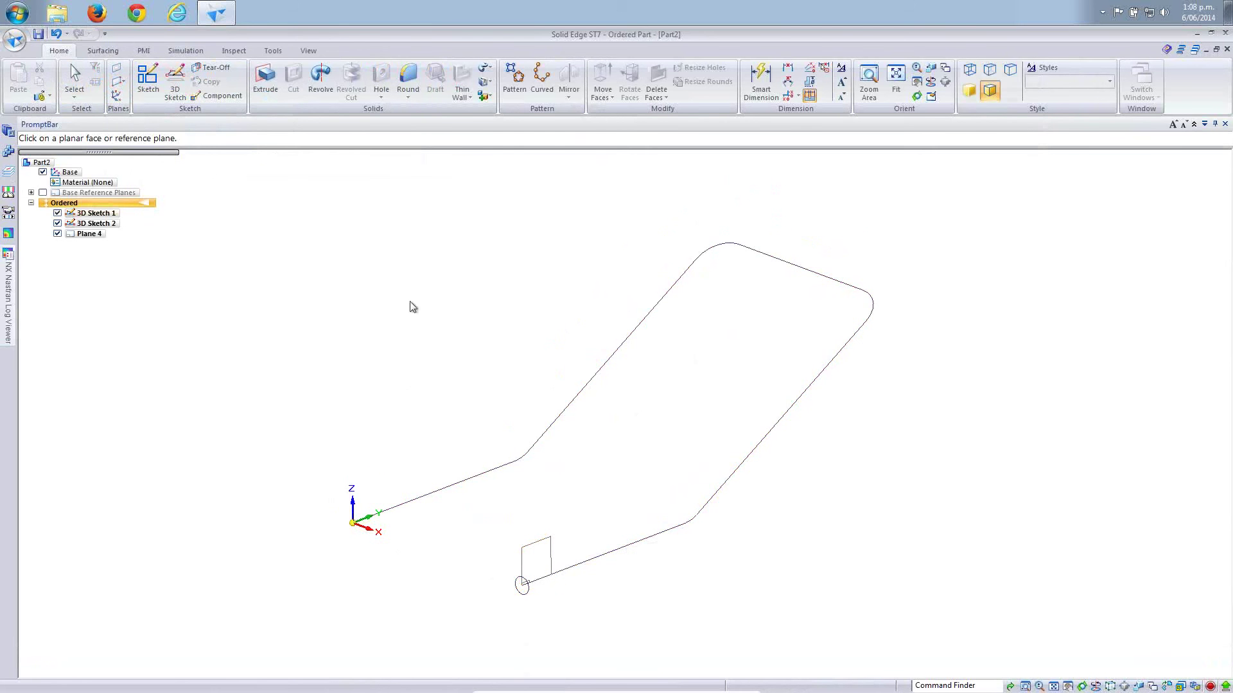
Create a three-point reference plane through the sloped lines, using both lower ends and the upper end nearest the origin side.
left_click(123, 89)
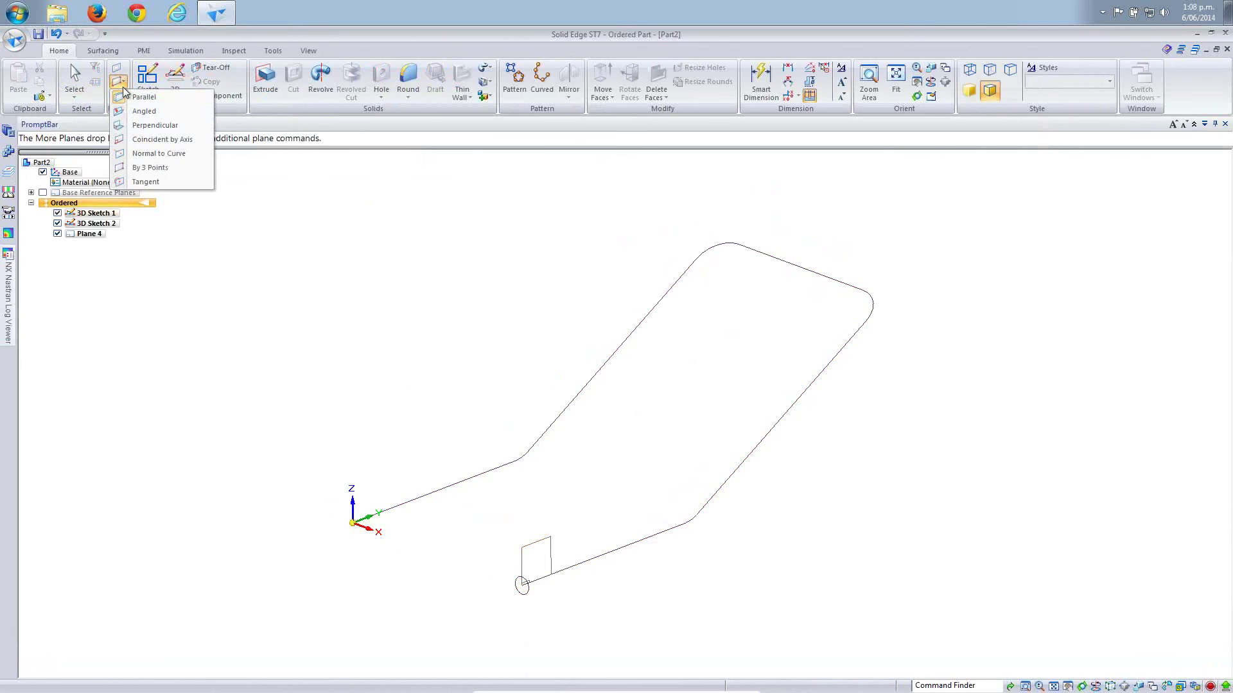
left_click(149, 168)
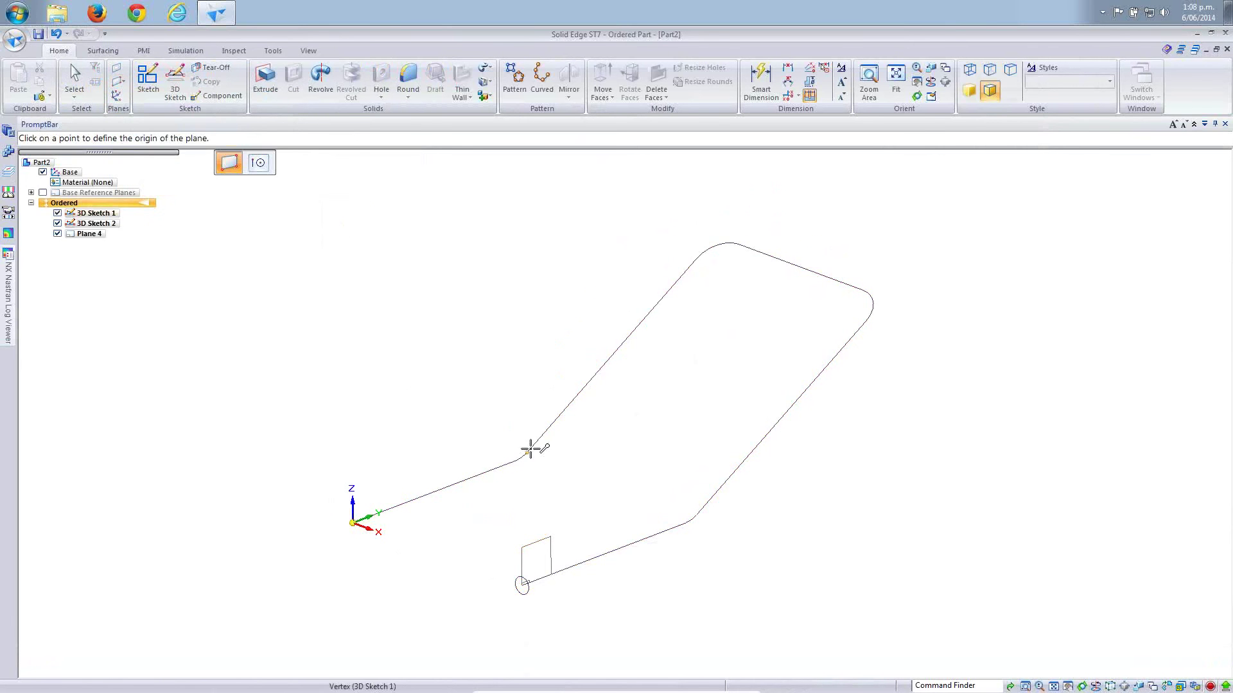
left_click(528, 452)
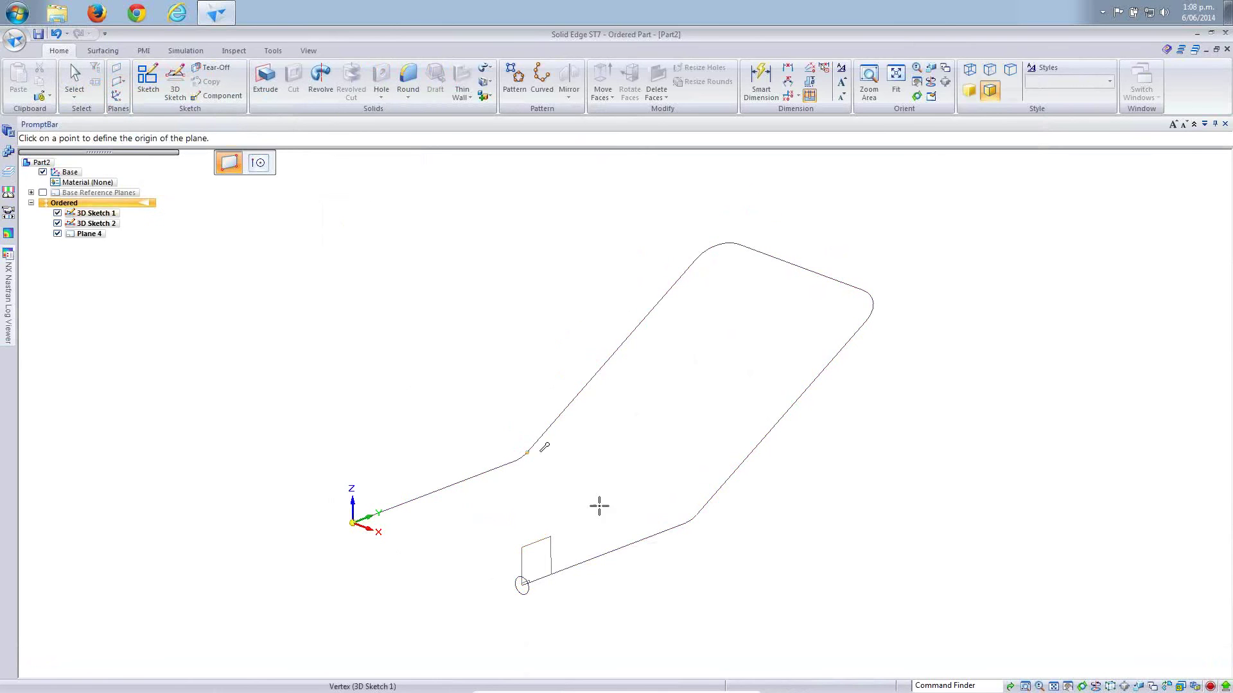
left_click(698, 514)
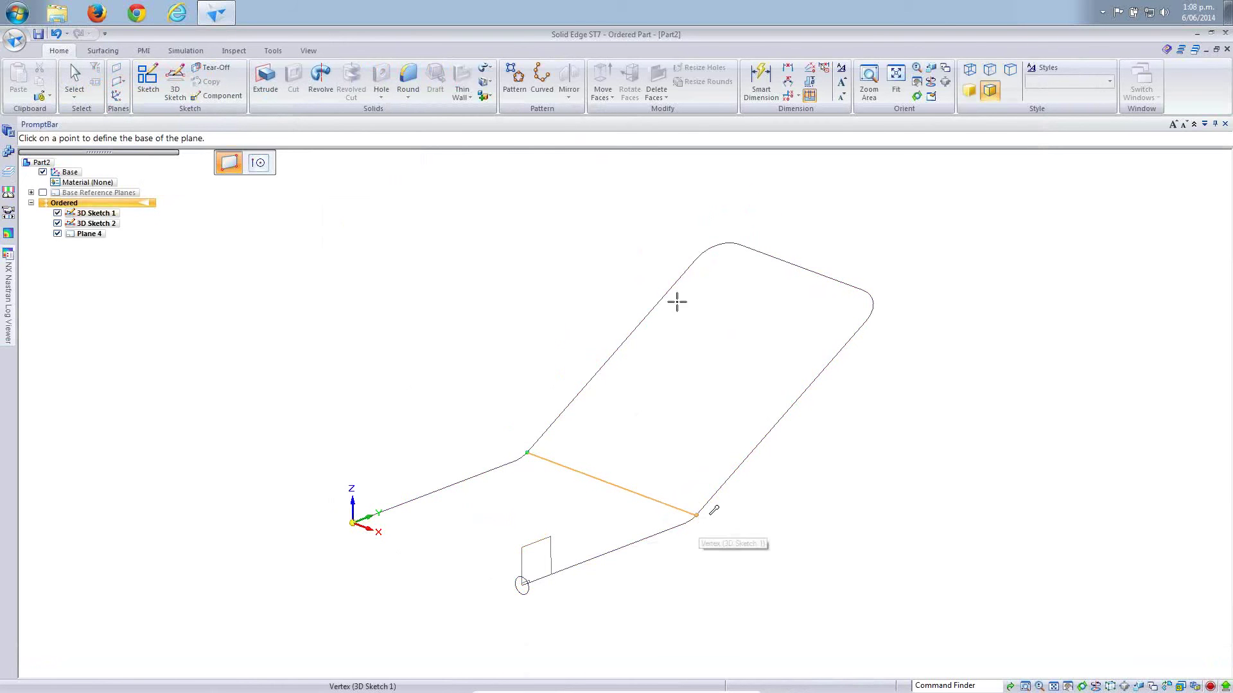
left_click(698, 256)
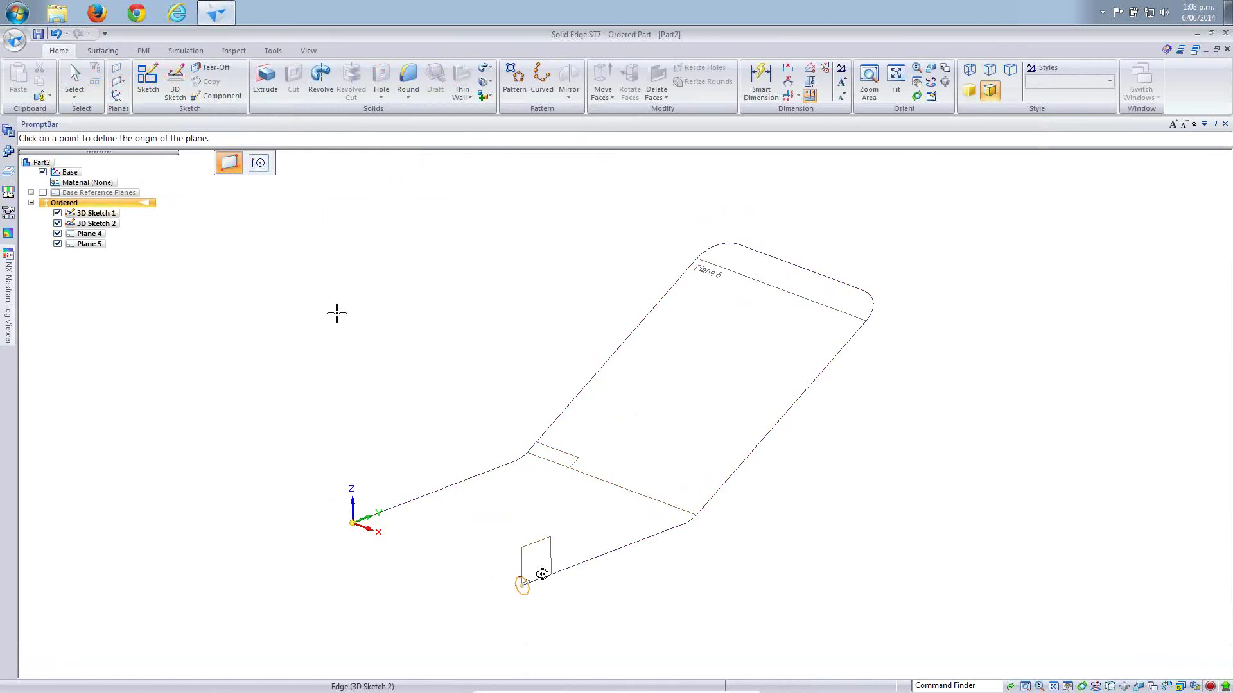
key("Escape")
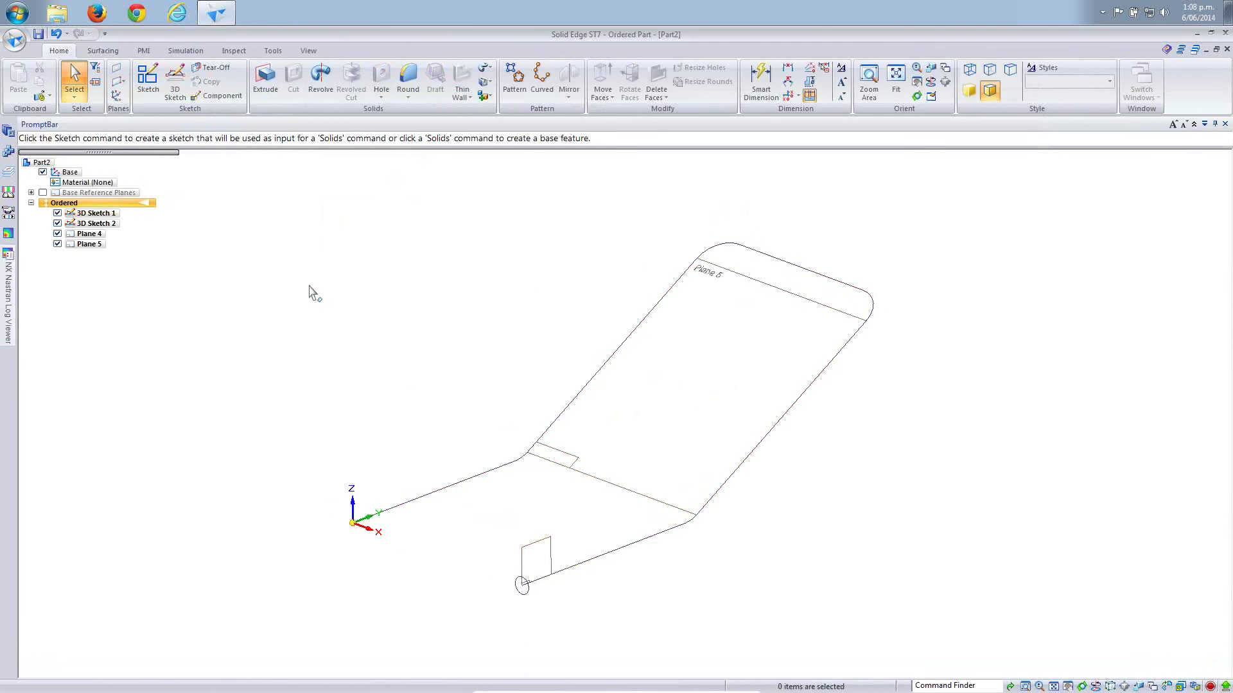
Undo the creation of the parallel plane and the three-point plane.
key("ctrl+z")
key("ctrl+z")
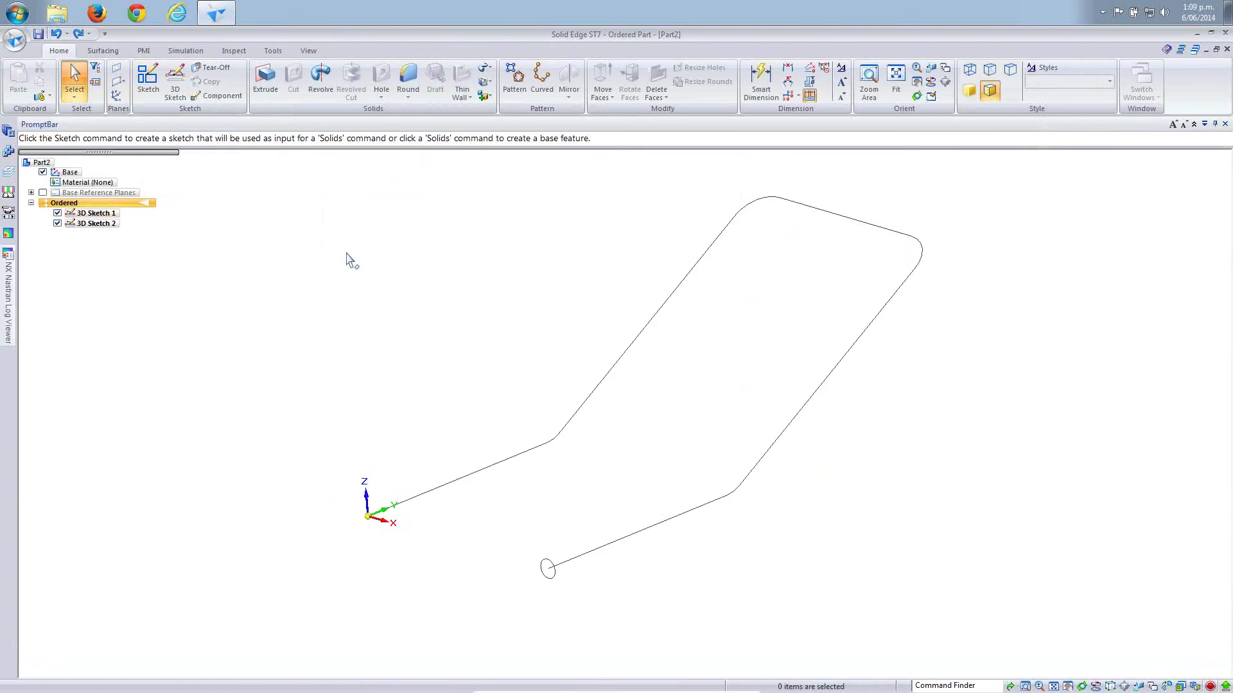
Sweep the 12 mm circle along the filleted 3D path to create a solid protrusion.
left_click(489, 71)
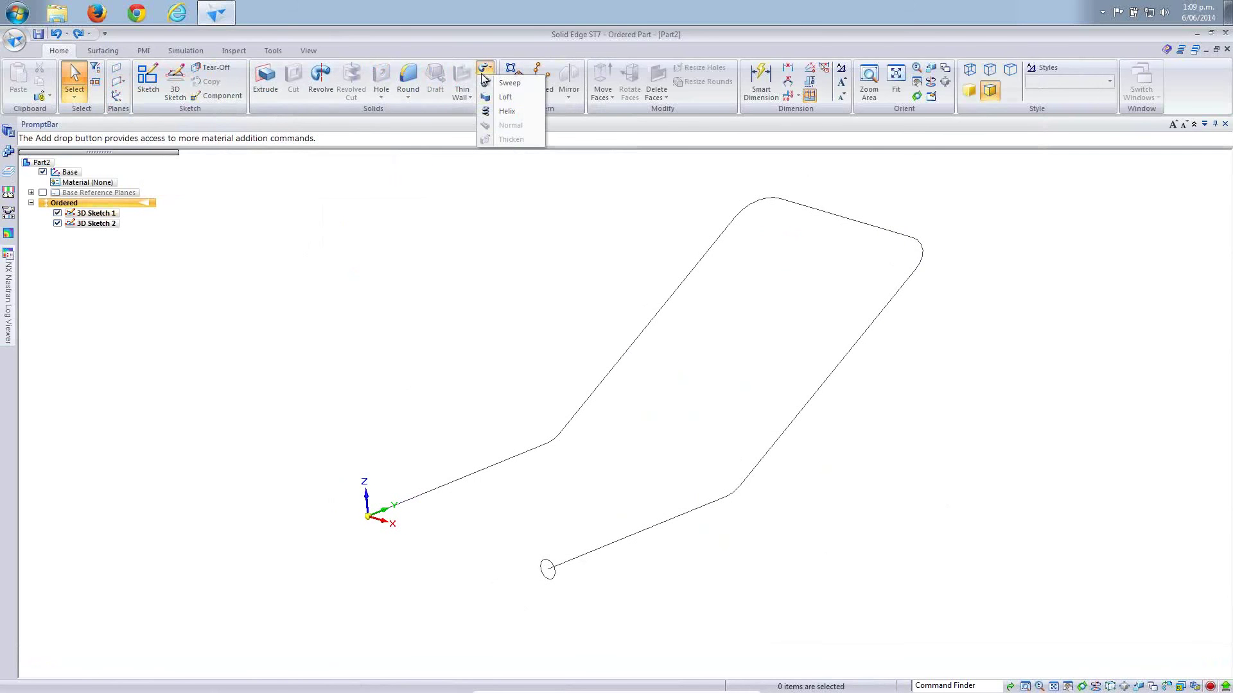
left_click(508, 83)
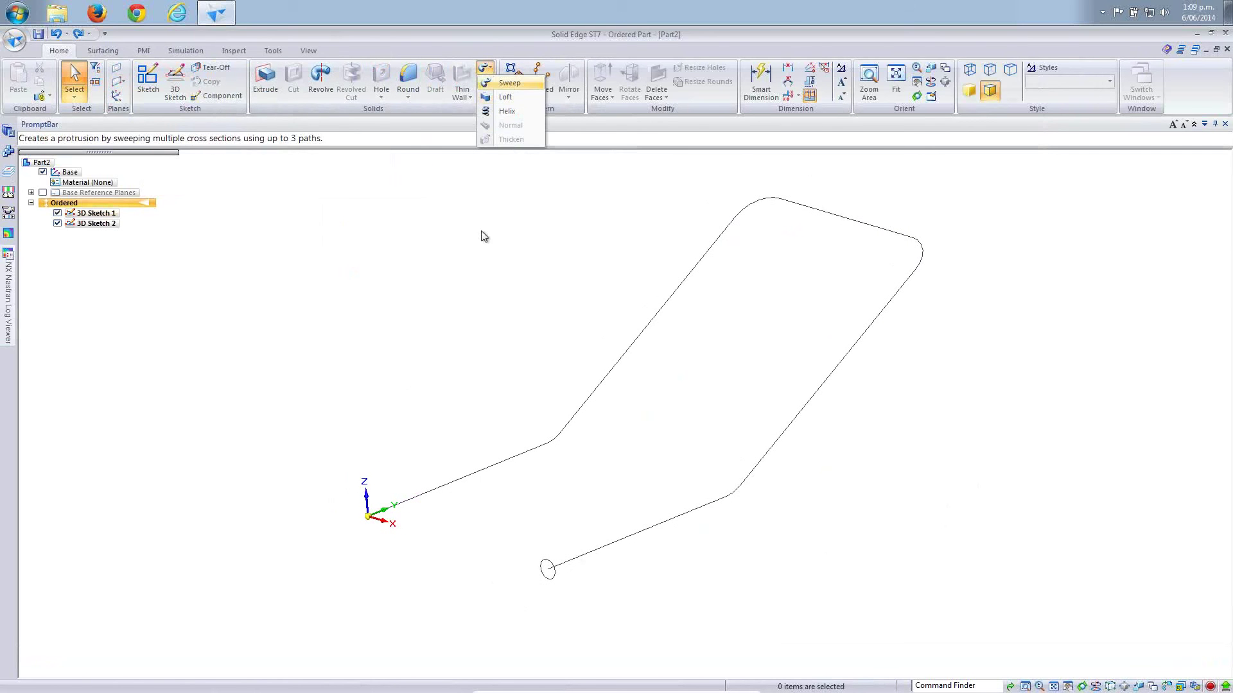
left_click(633, 342)
right_click(652, 433)
left_click(550, 565)
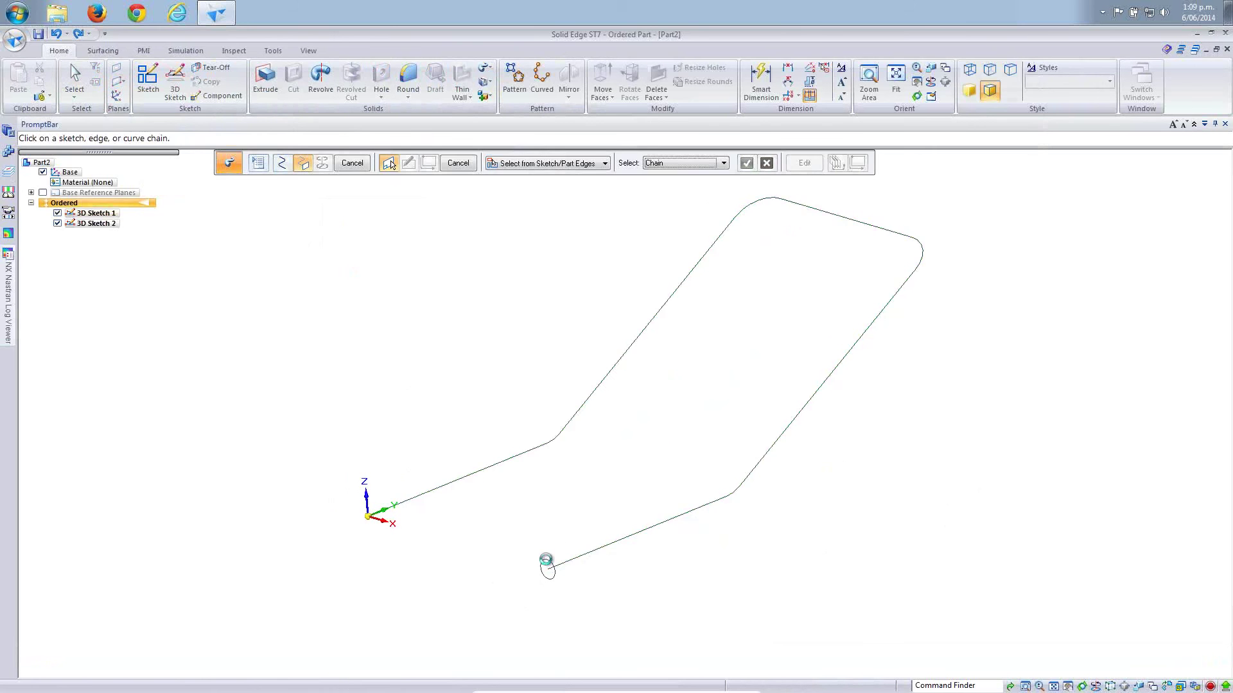
right_click(540, 528)
left_click(352, 164)
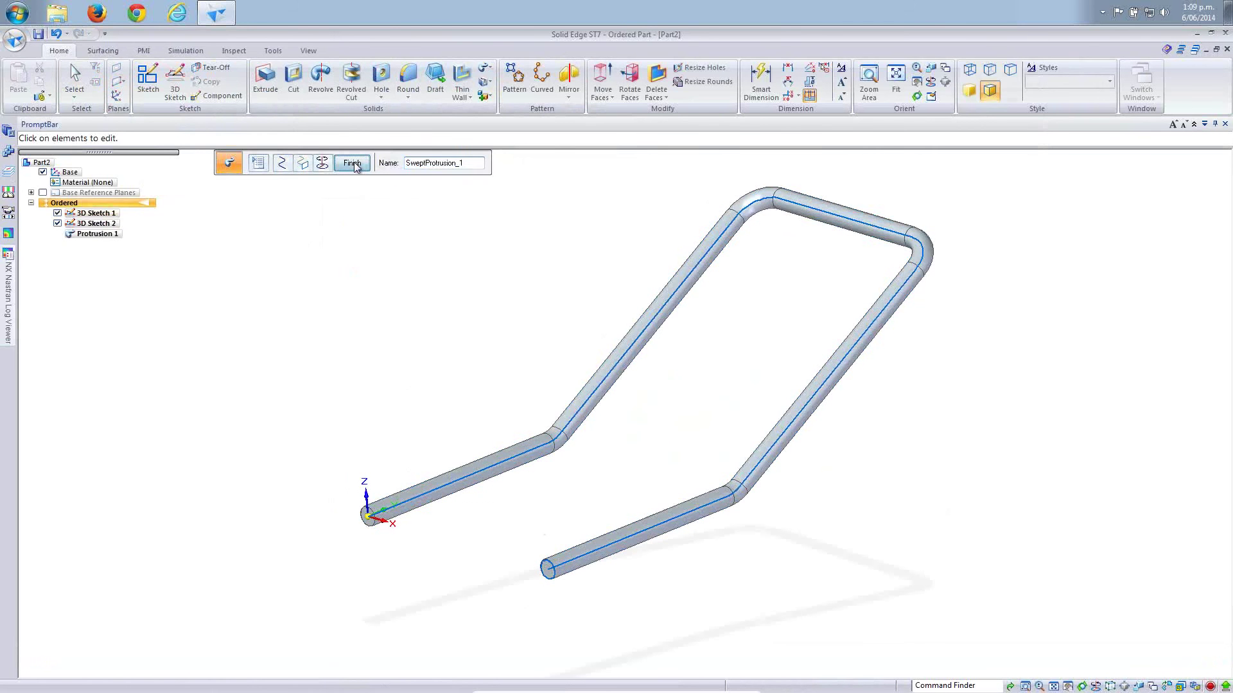
key("Escape")
Show the path sketch's dimensions on the swept tube and set the sloped section's angle to 40°.
left_click(111, 212)
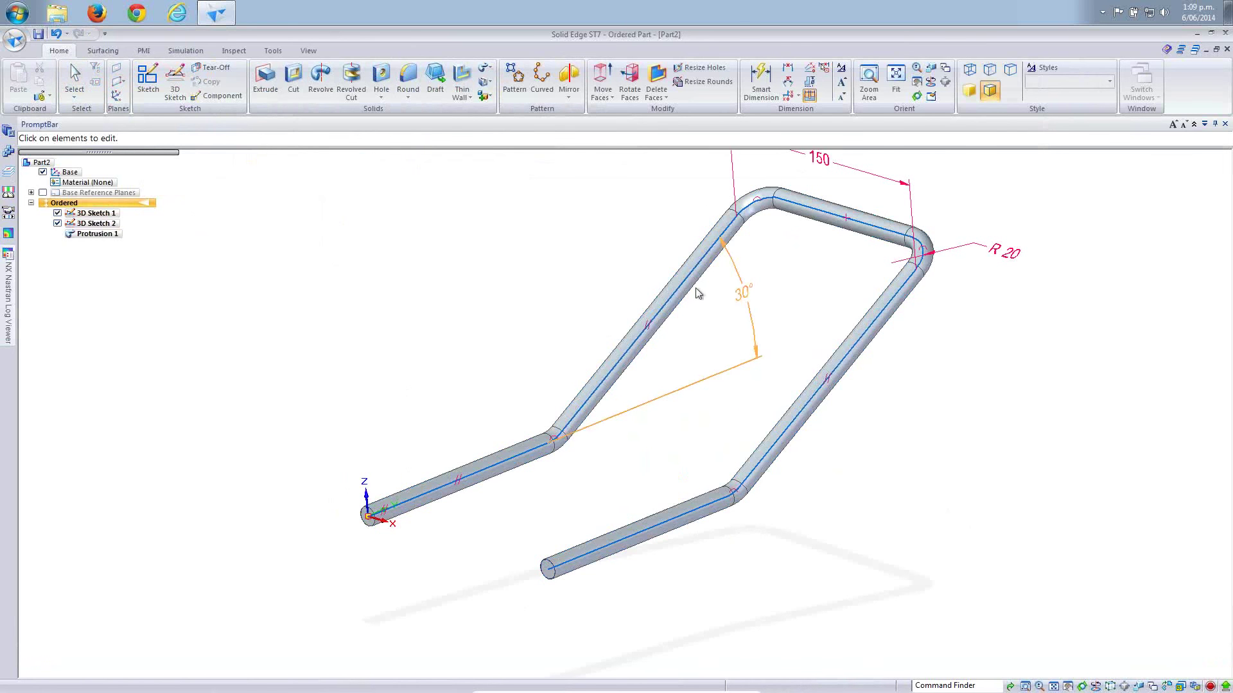
left_click(742, 302)
type("40")
key("Return")
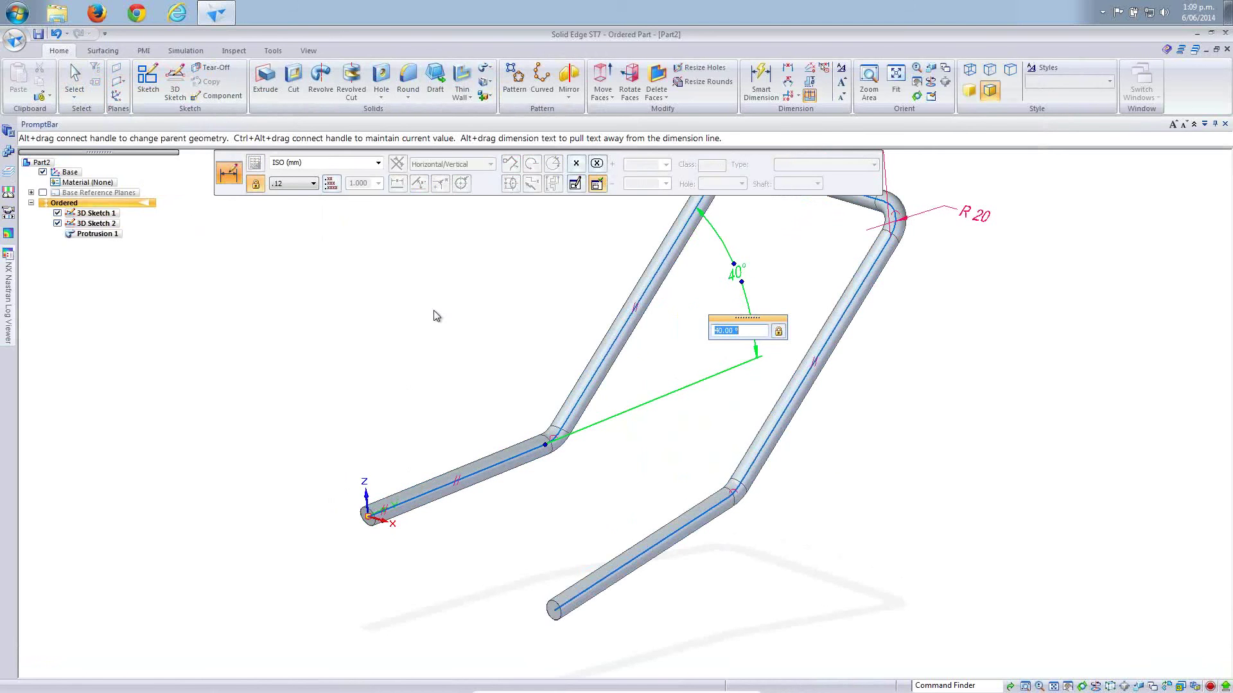
Edit 3D Sketch 1 to make the free lower line parallel to the lower line starting at the origin, and return to the tube.
middle_click_drag(435, 316, 635, 556)
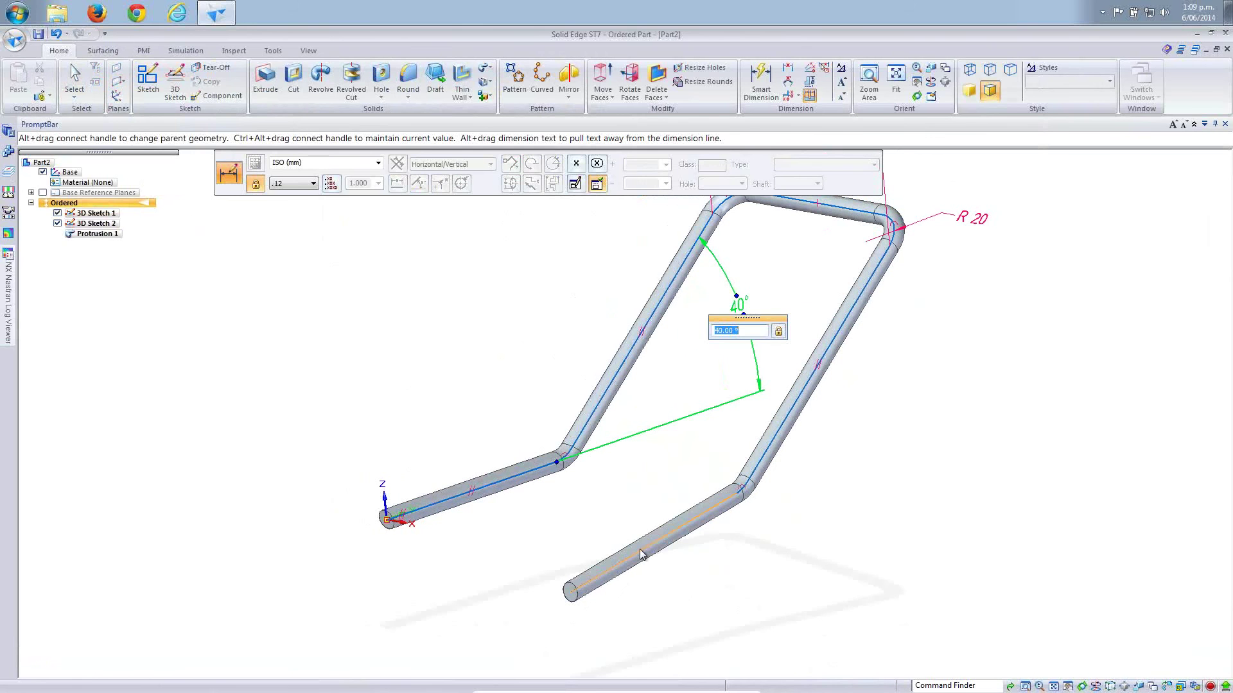
middle_click_drag(524, 539, 519, 538)
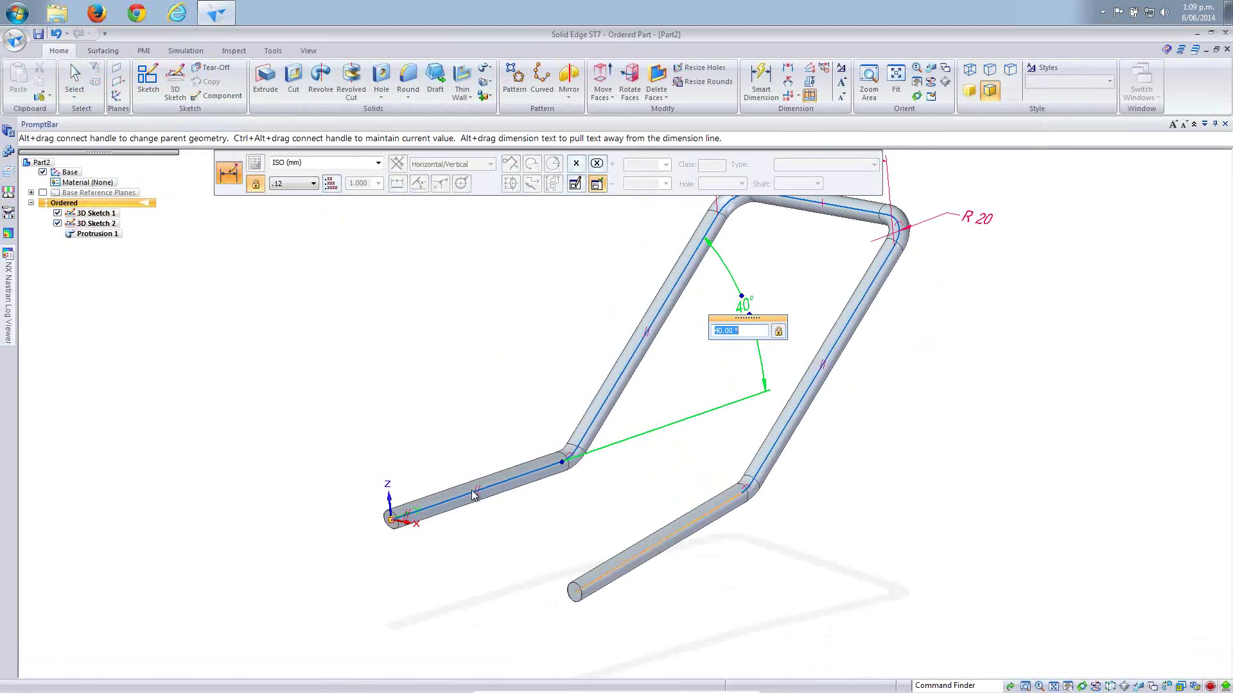
key("Escape")
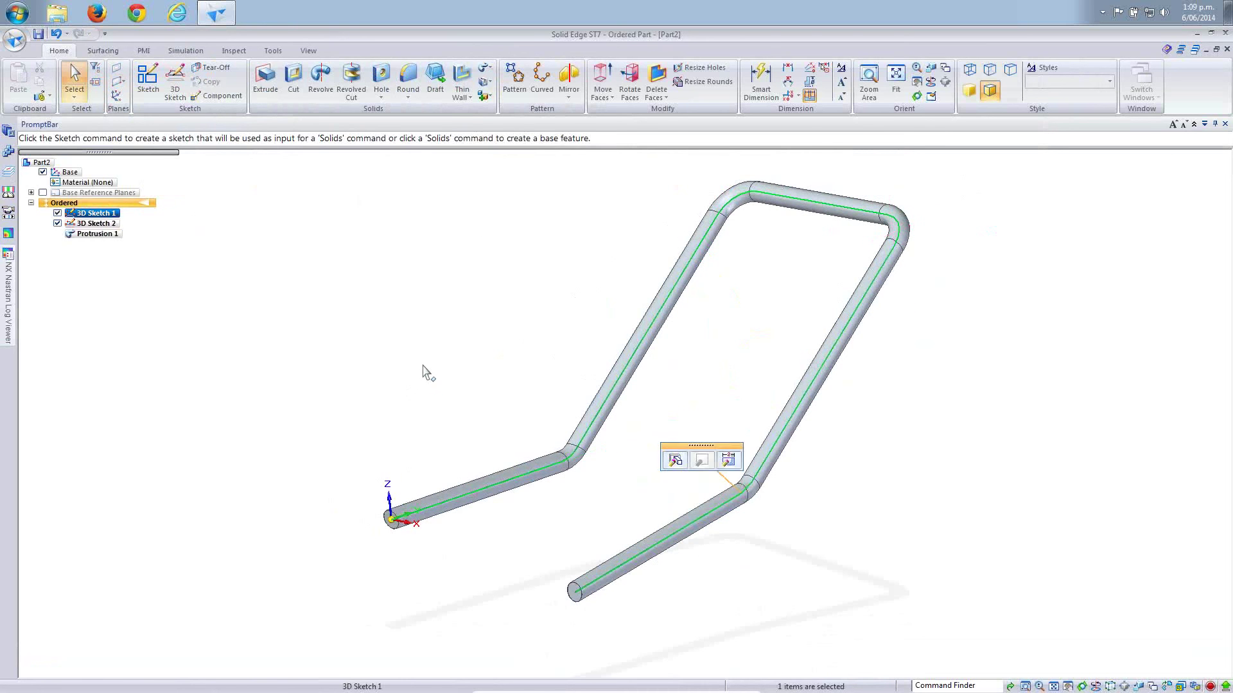
left_click(113, 213)
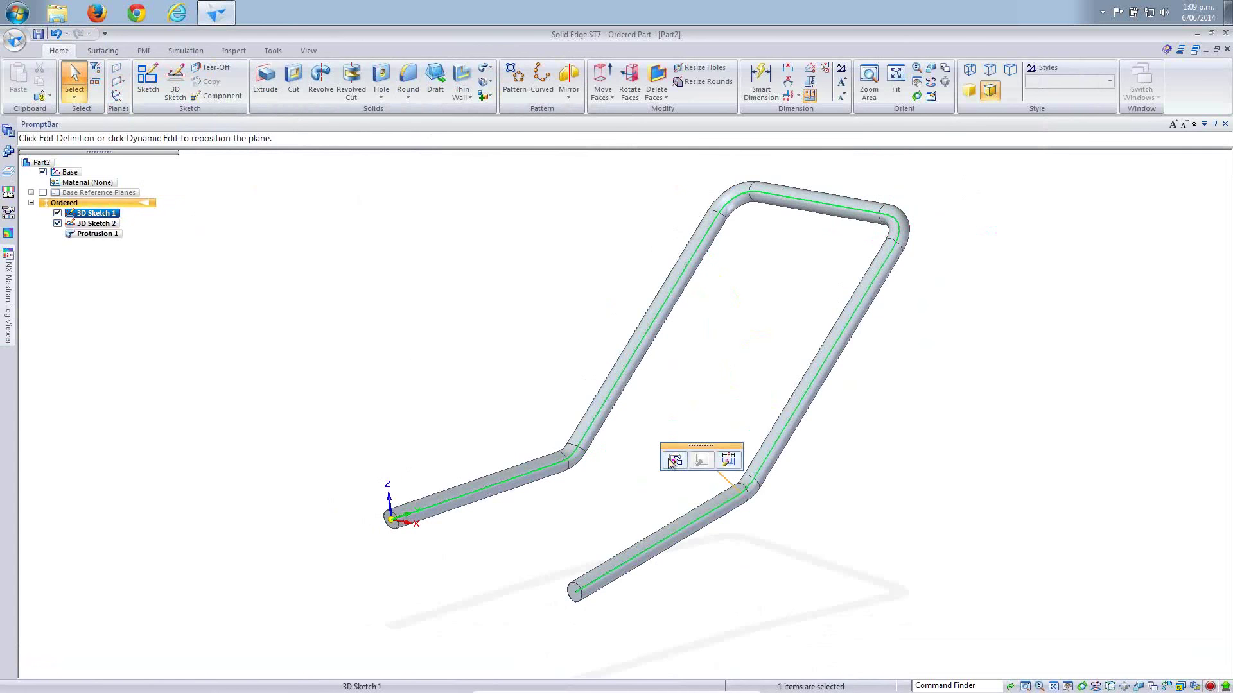
left_click(672, 462)
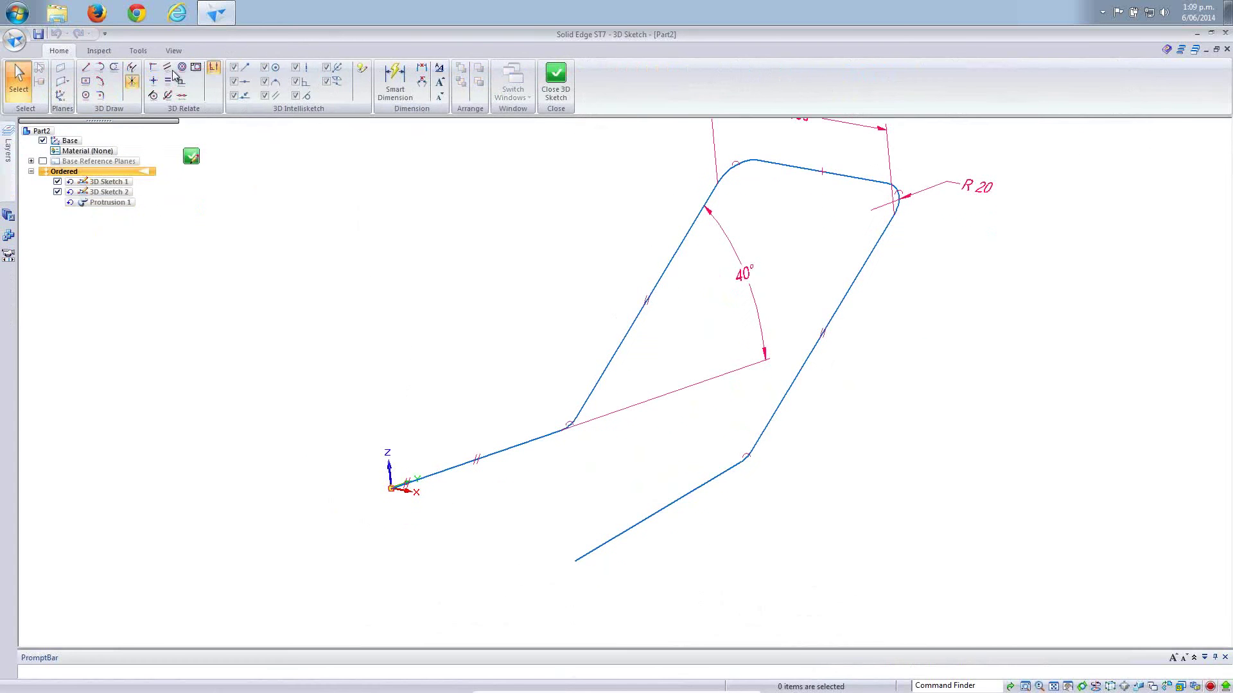
left_click(167, 66)
left_click(578, 552)
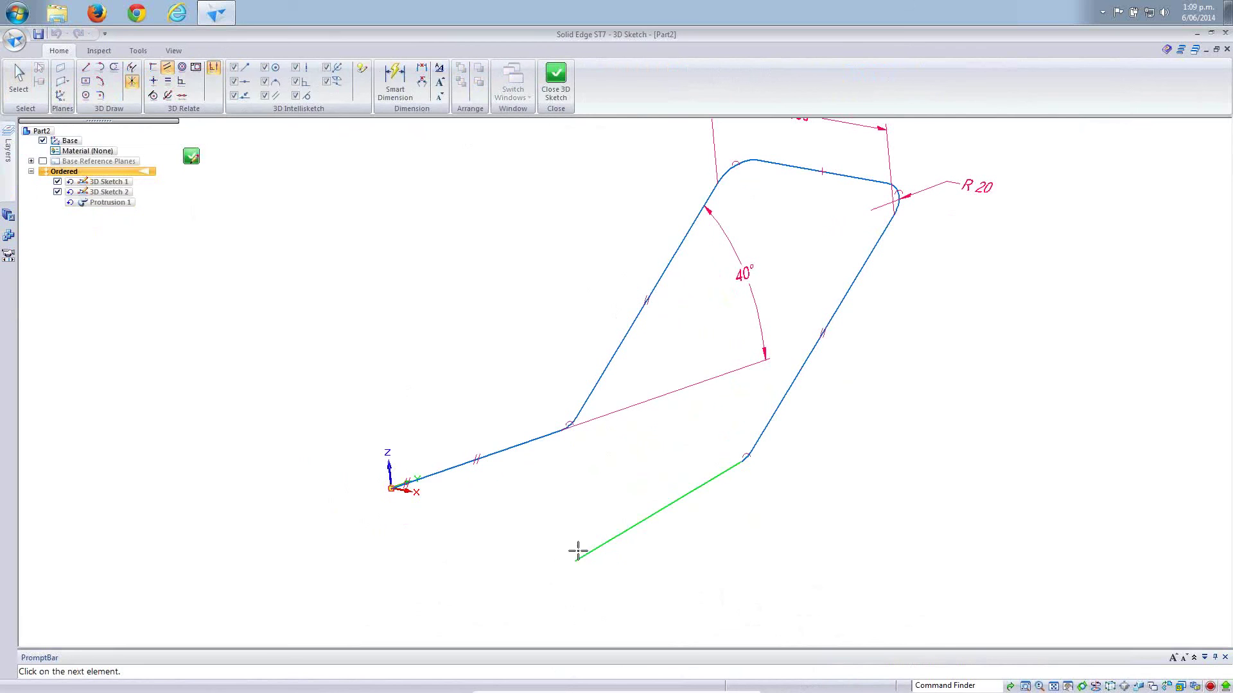
left_click(428, 418)
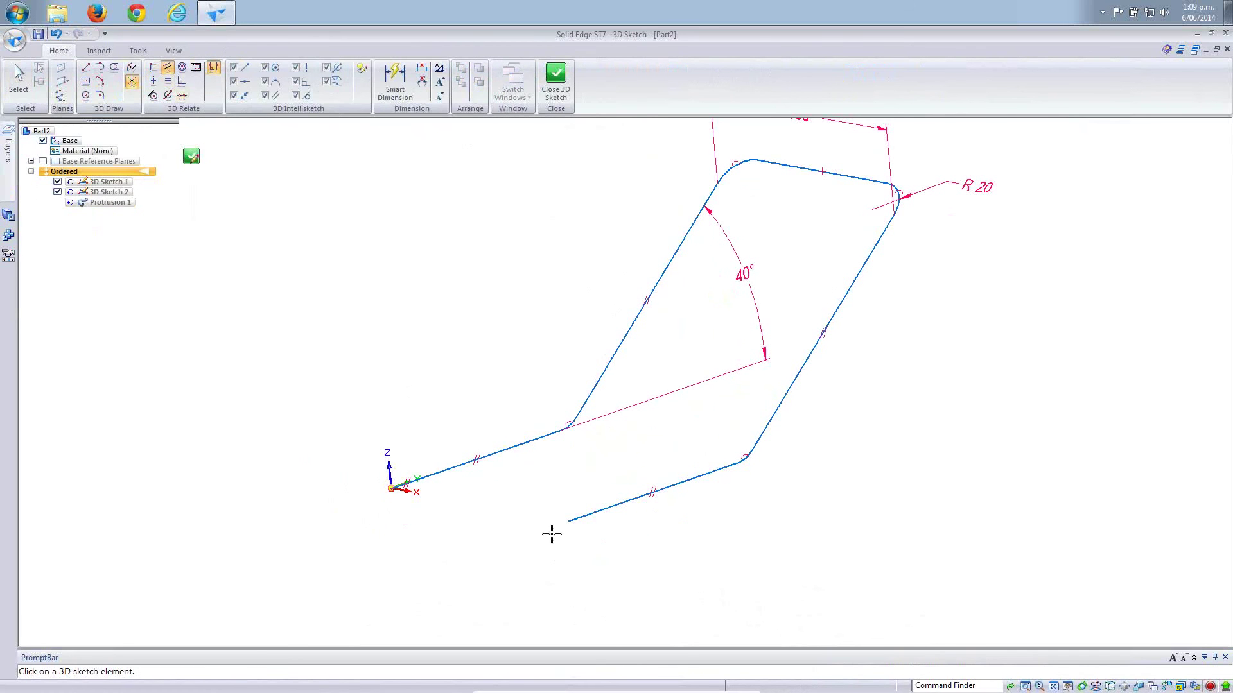
key("Escape")
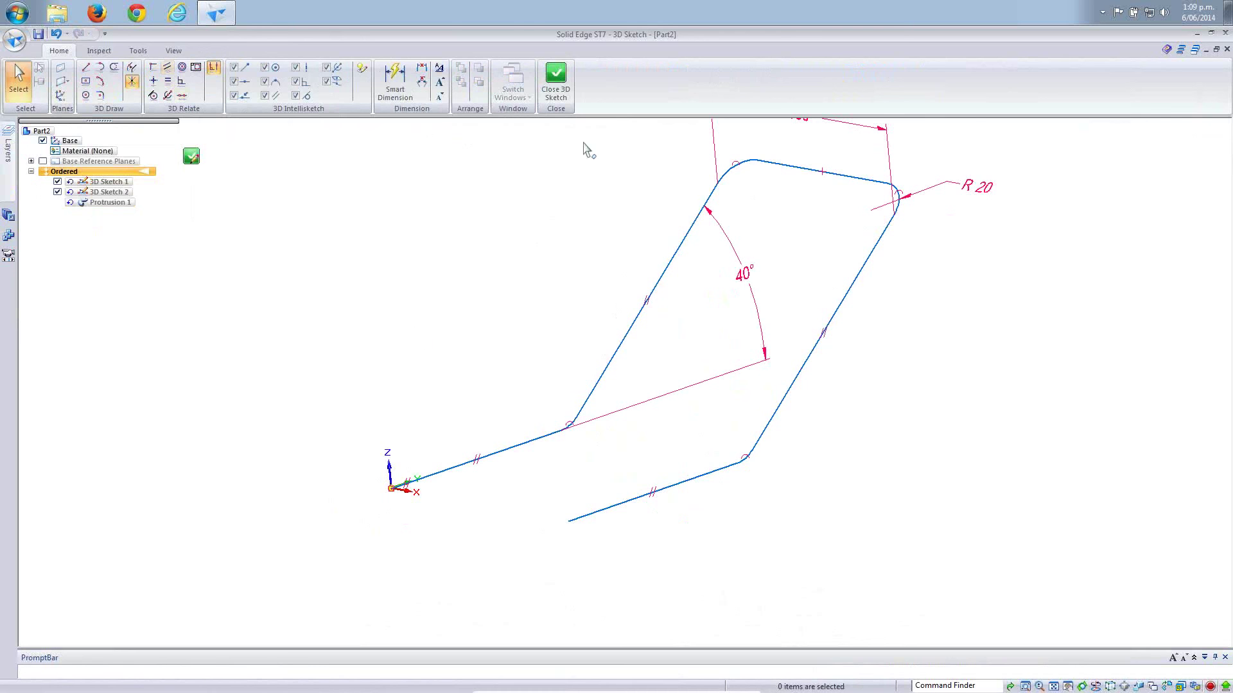
left_click(556, 83)
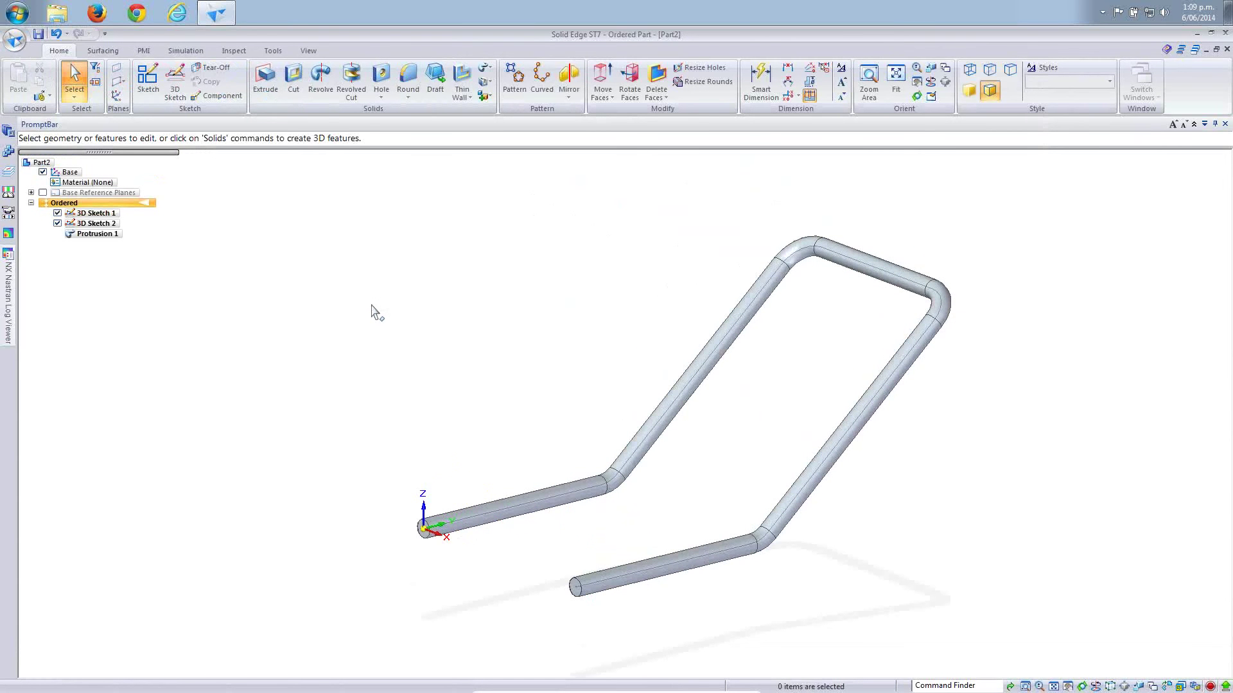
mouse_move(755, 688)
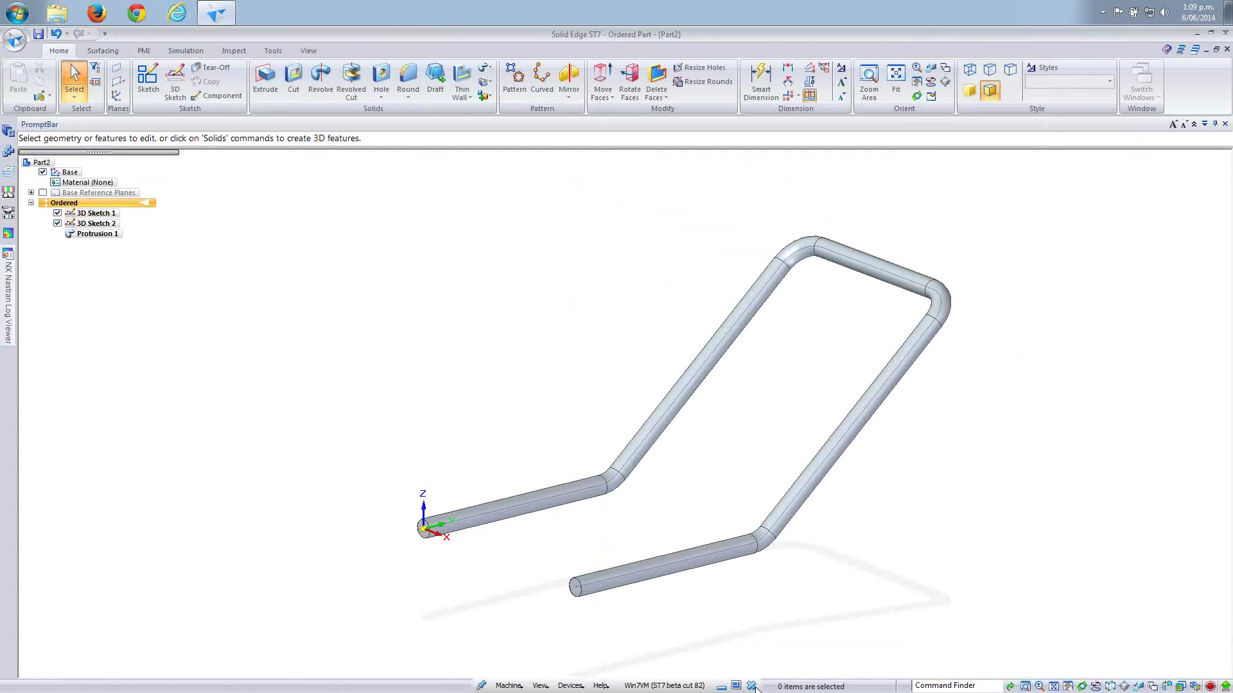
left_click(722, 687)
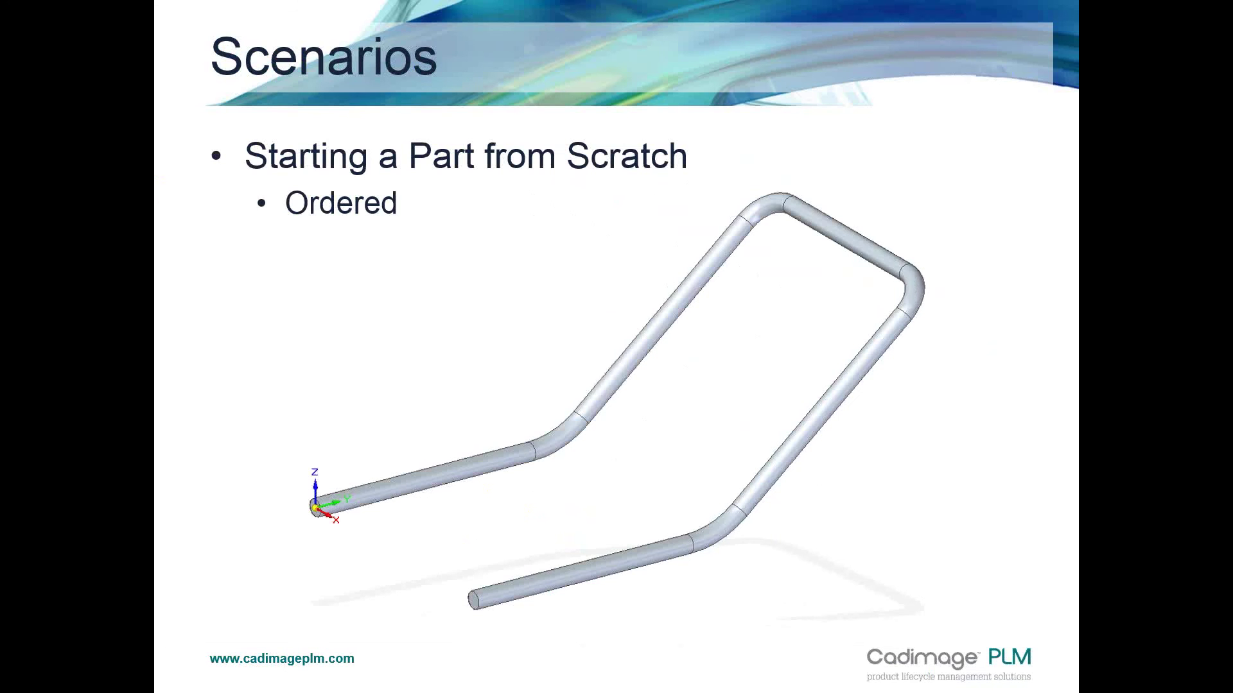
key("Right")
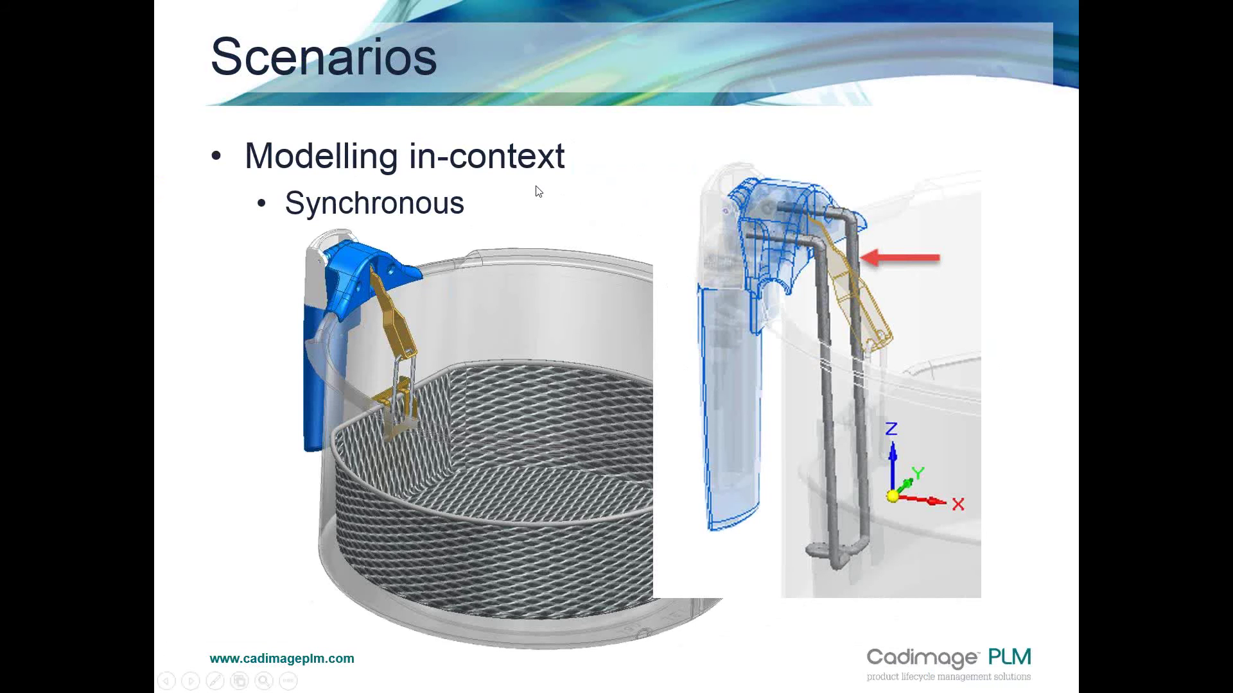
key("alt+Tab")
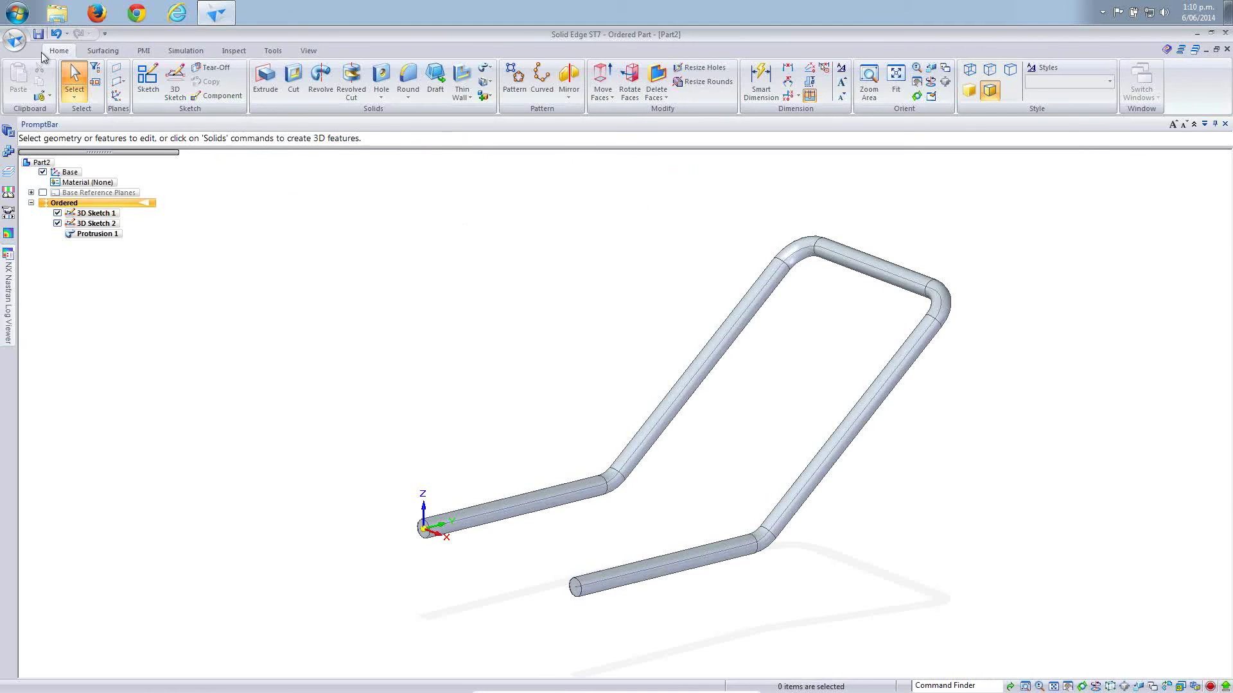
Open the recent assembly DF-0001_A.asm and apply its 02- Lift Guide Design display configuration.
left_click(15, 41)
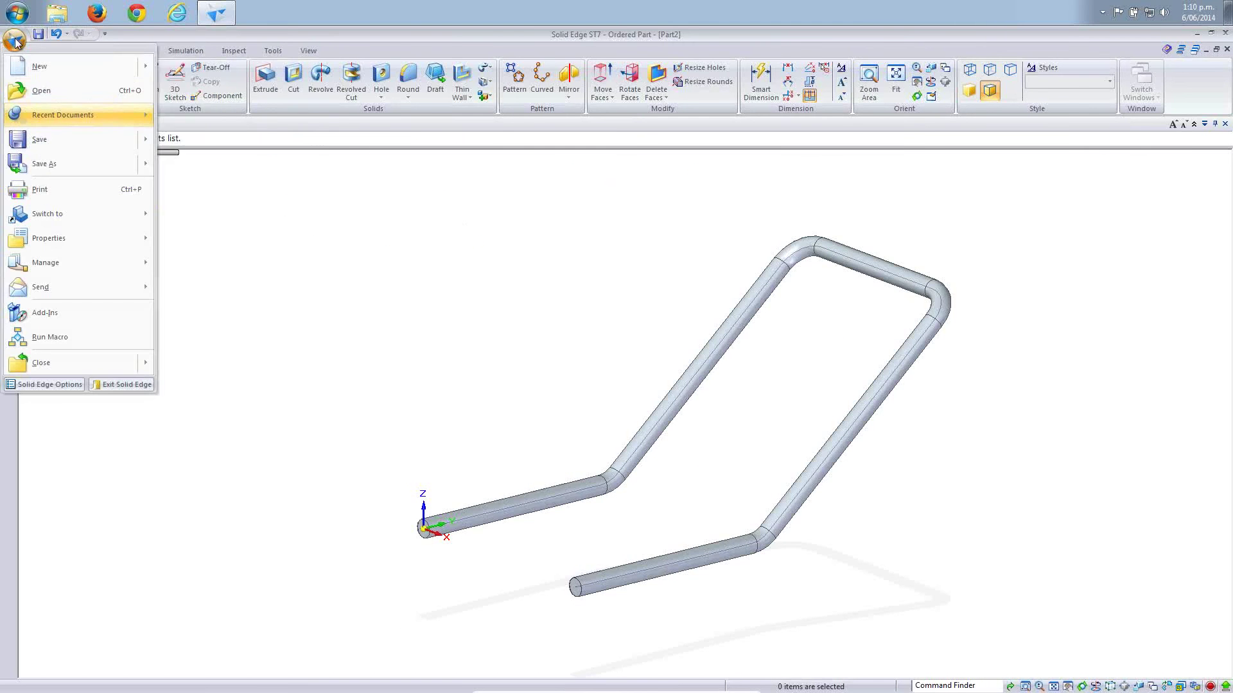
left_click(230, 125)
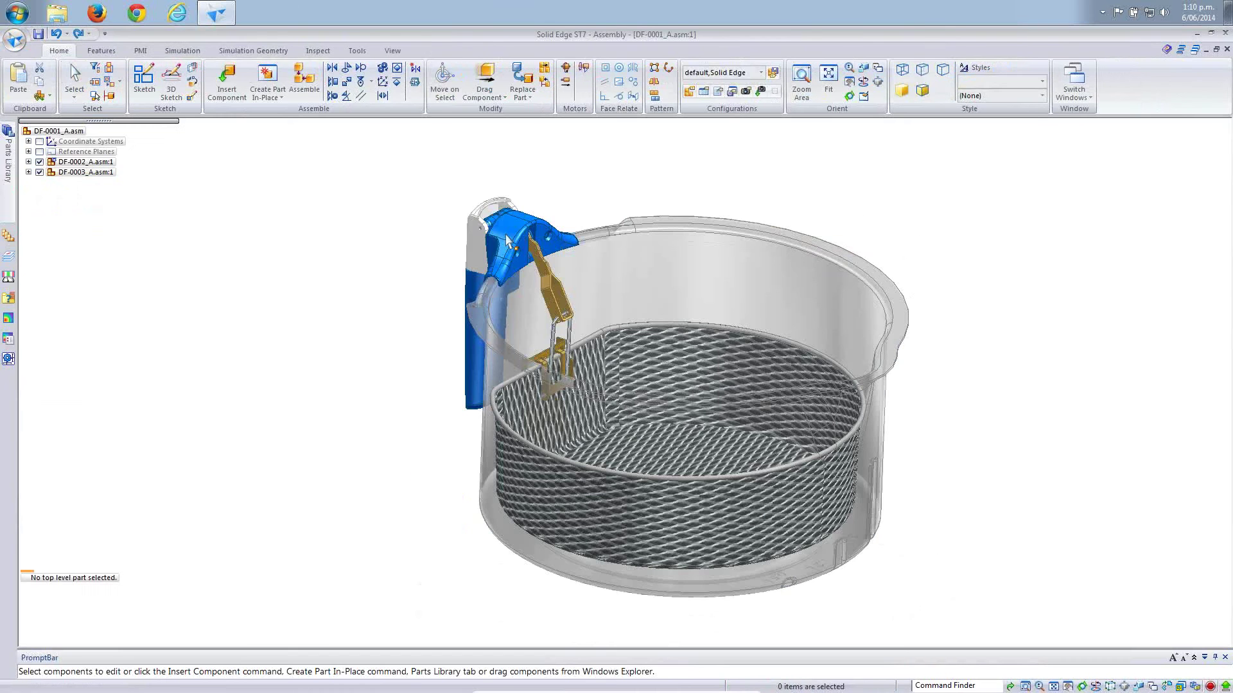
left_click(745, 72)
double_click(739, 101)
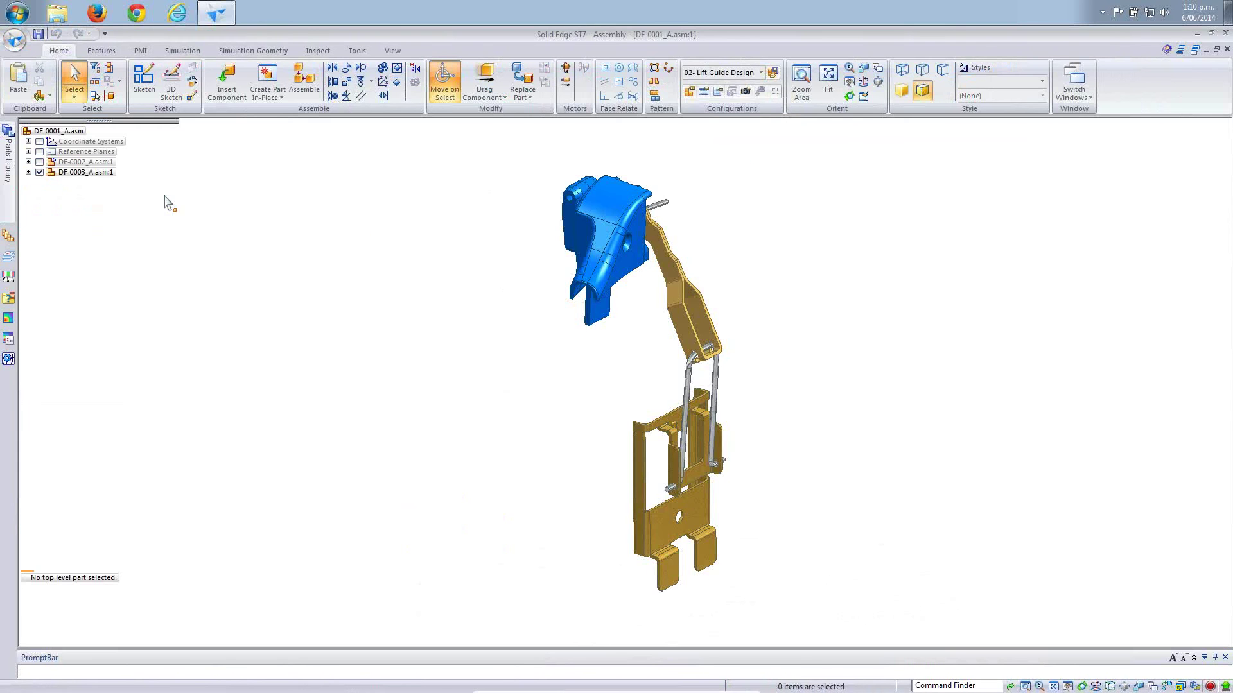
Edit subassembly DF-0003_A in place and create a stainless steel Iso Metric part at the assembly origin, overwriting DF-0022_A.par in the Working folder.
left_click(101, 172)
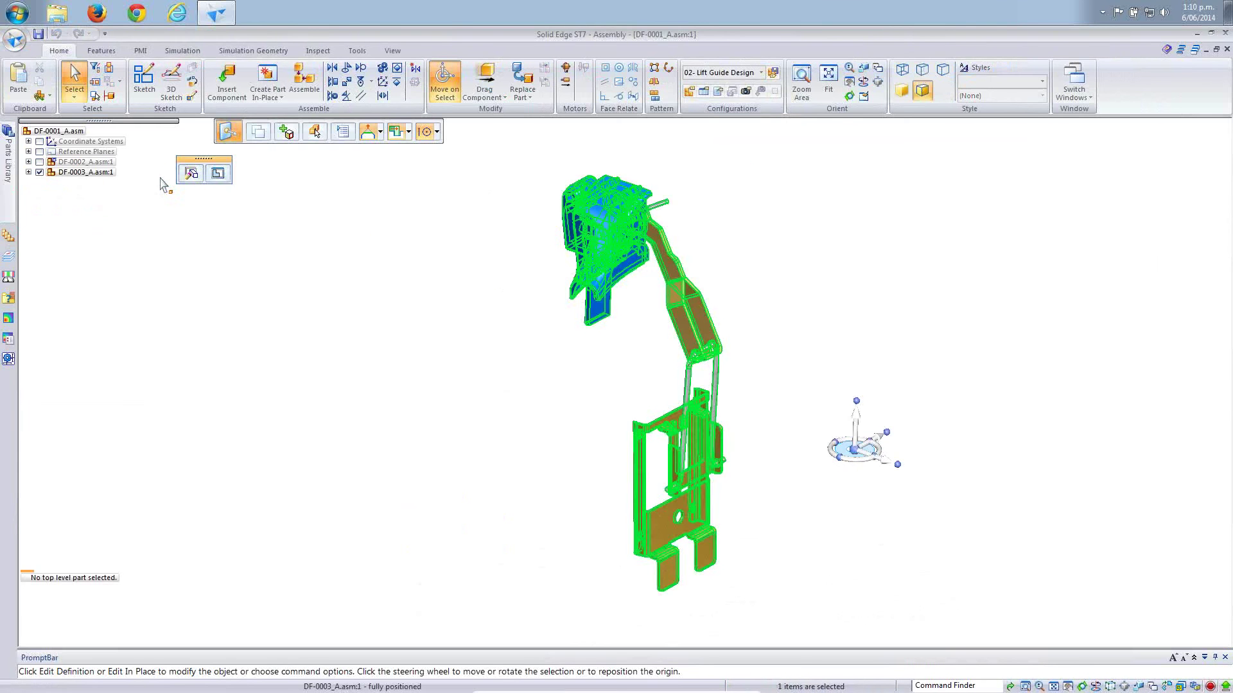
left_click(226, 179)
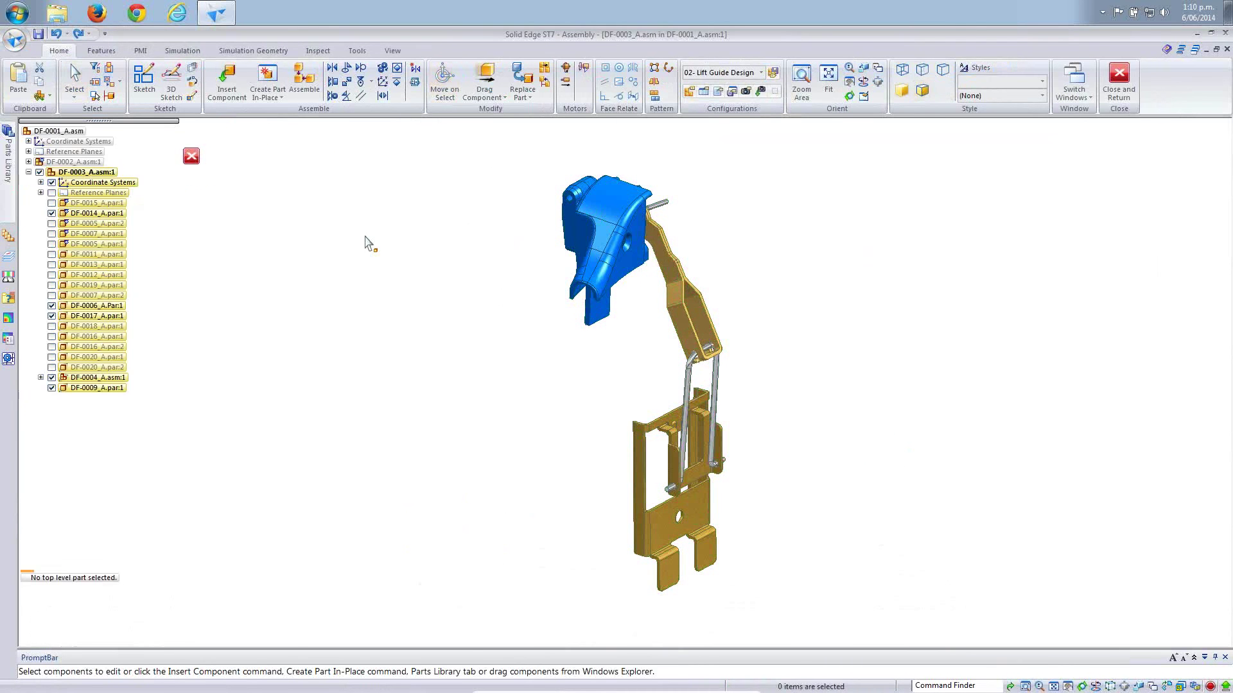
left_click(267, 81)
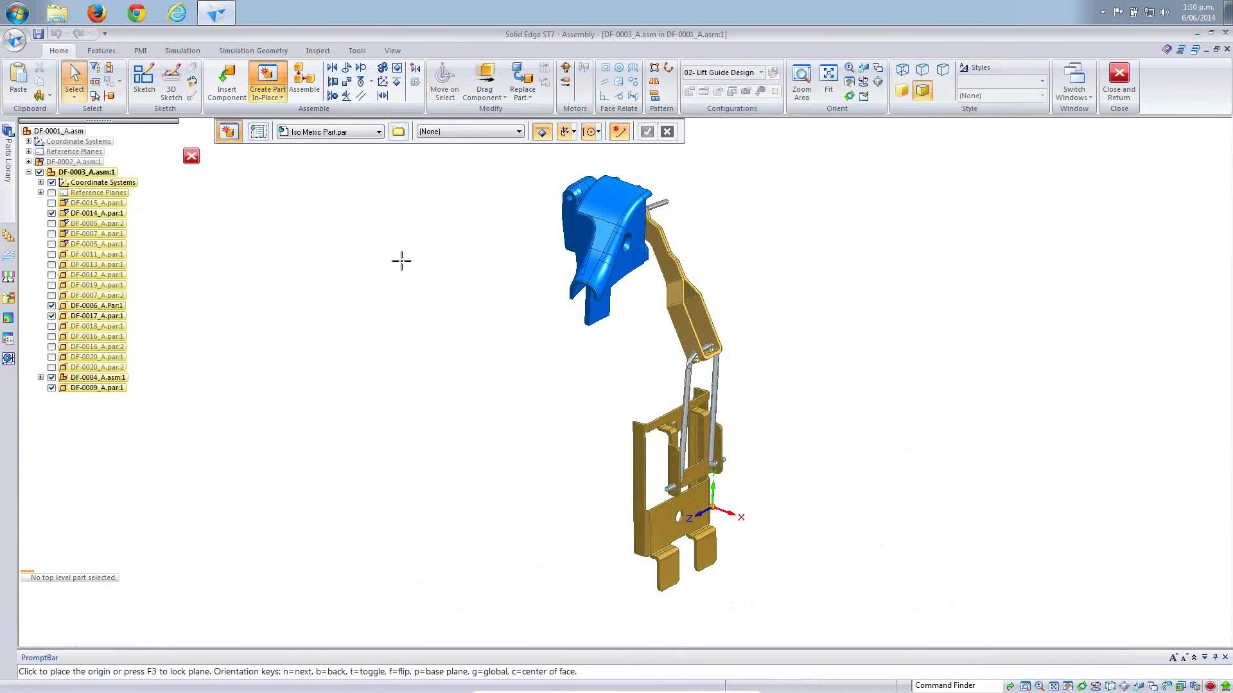
left_click(468, 131)
left_click(492, 159)
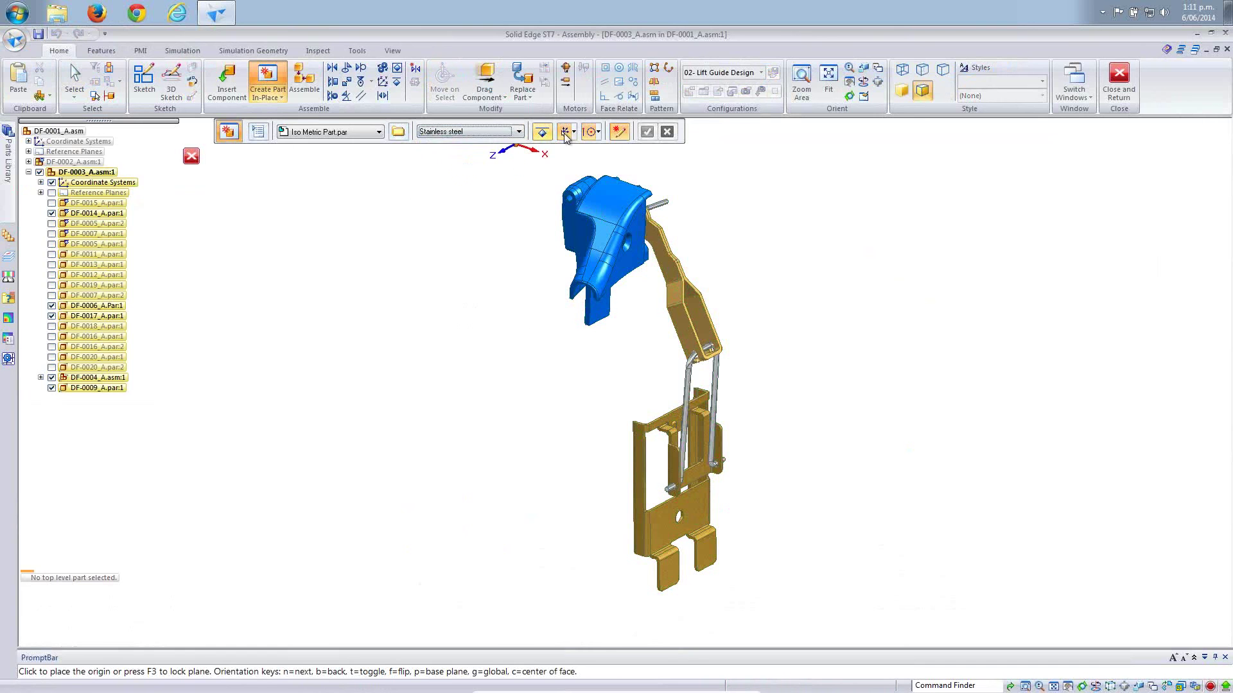
left_click(573, 131)
left_click(591, 154)
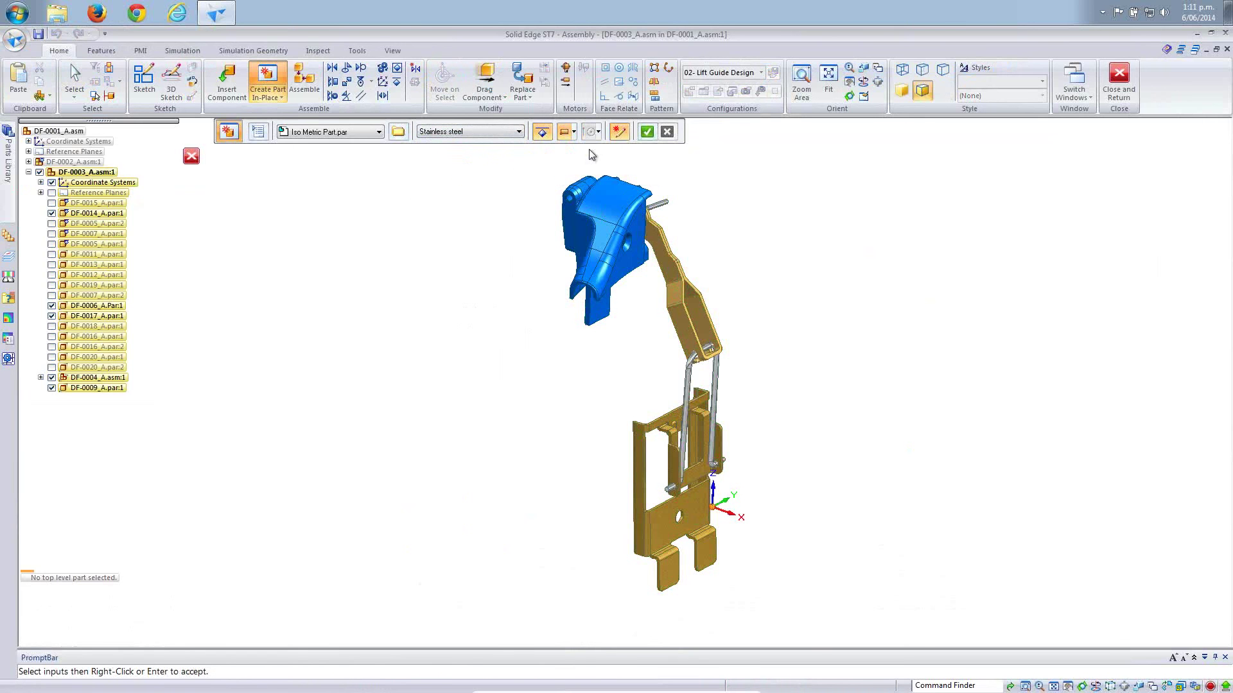
left_click(647, 133)
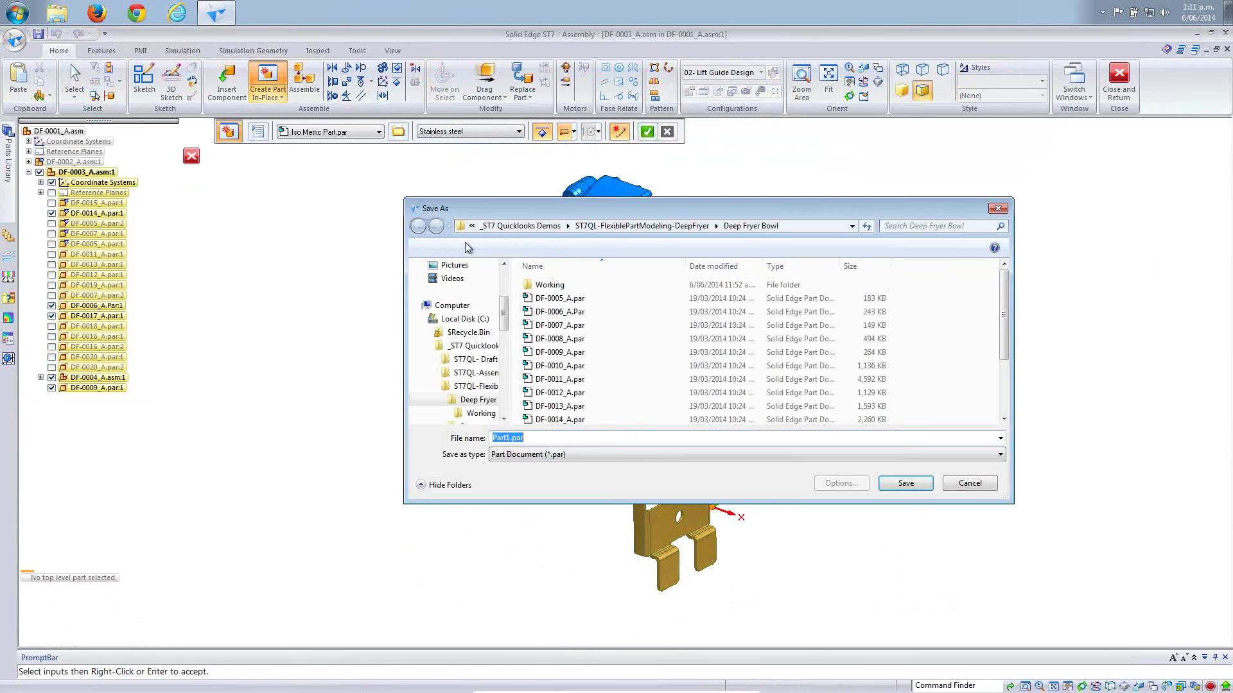
double_click(565, 288)
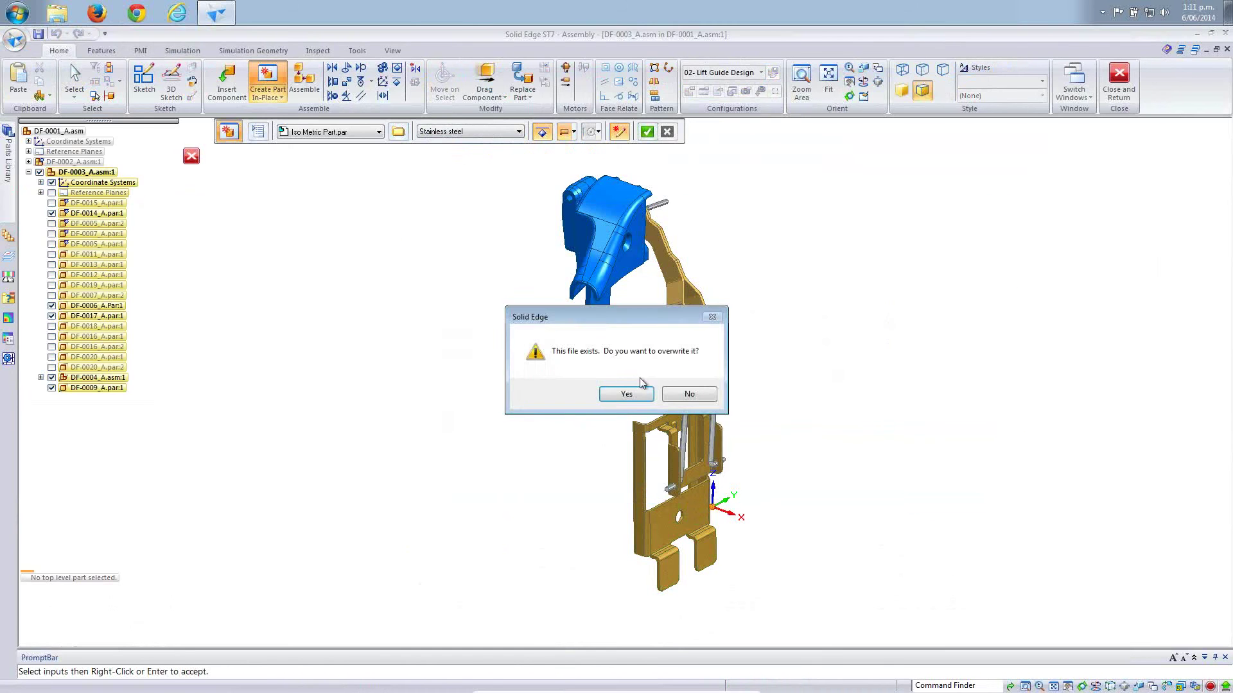
key("Return")
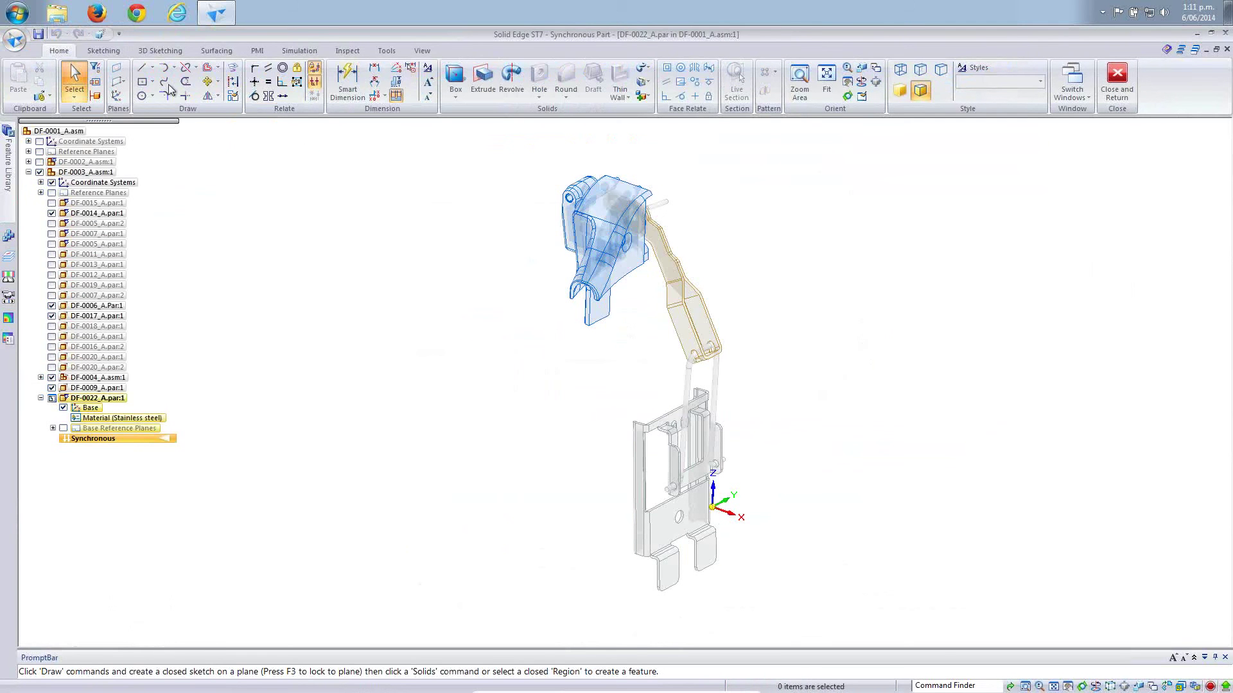
Start a line in a new 3D sketch and enable locating the edges of peer assembly components.
left_click(159, 50)
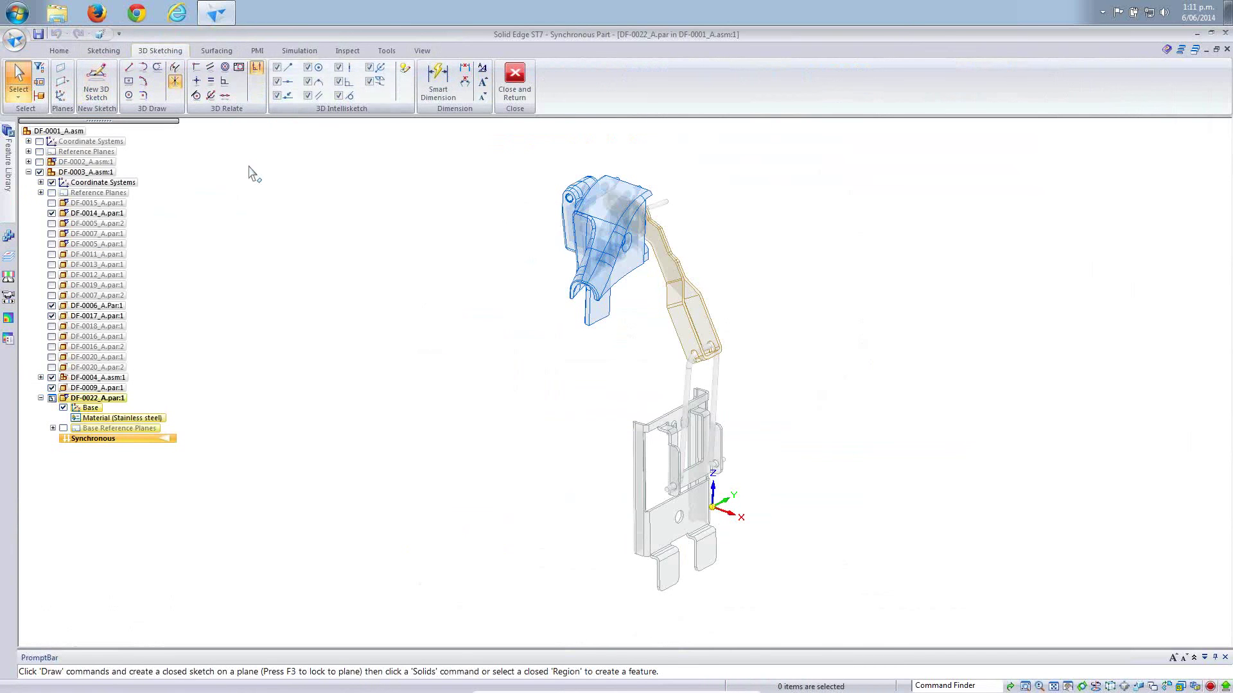
left_click(101, 100)
left_click(129, 66)
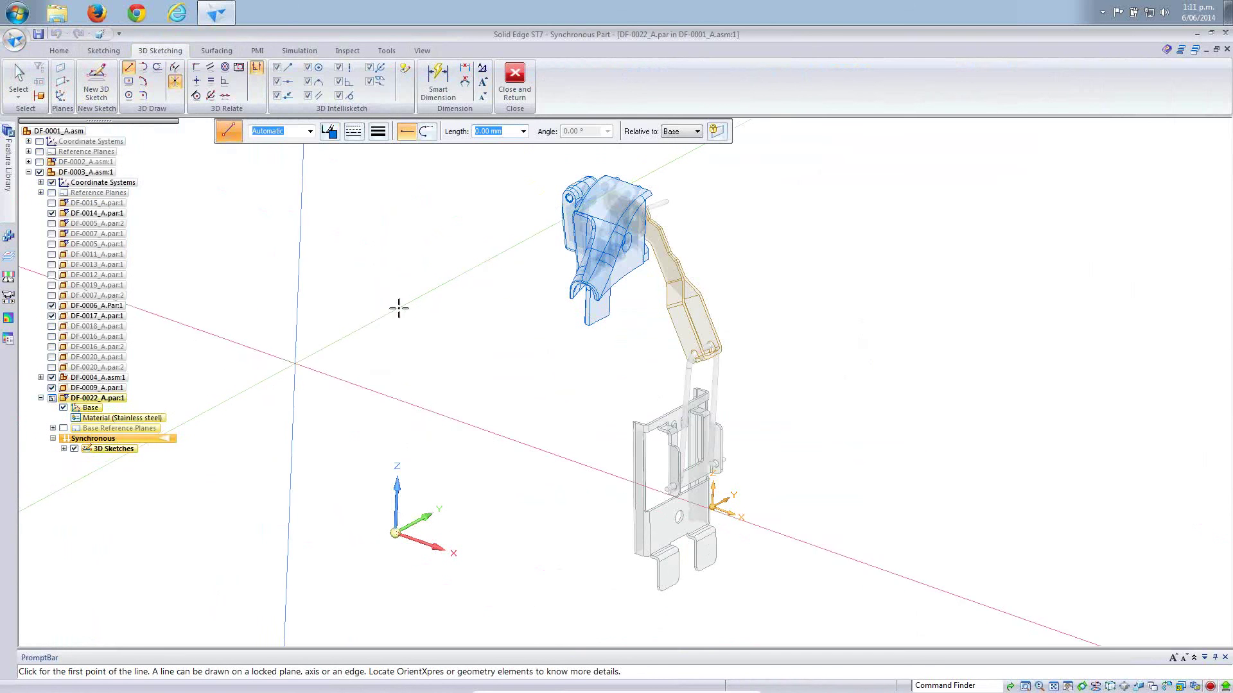
scroll(635, 277, "up", 5)
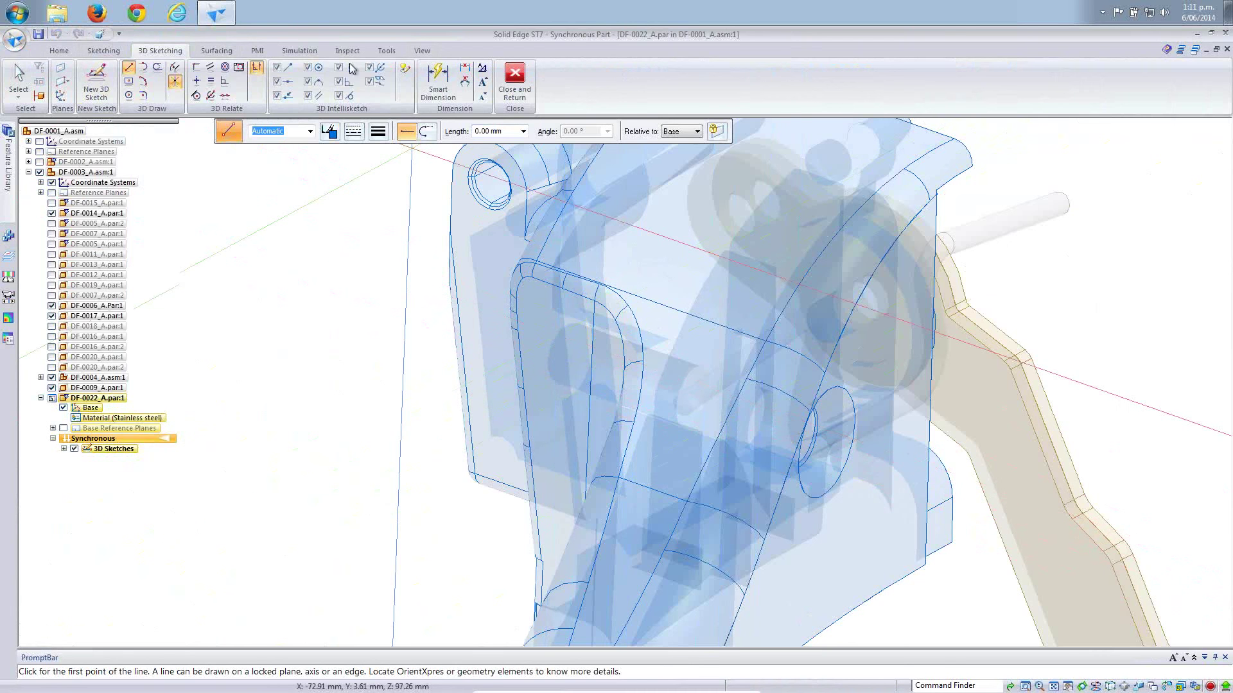
left_click(384, 51)
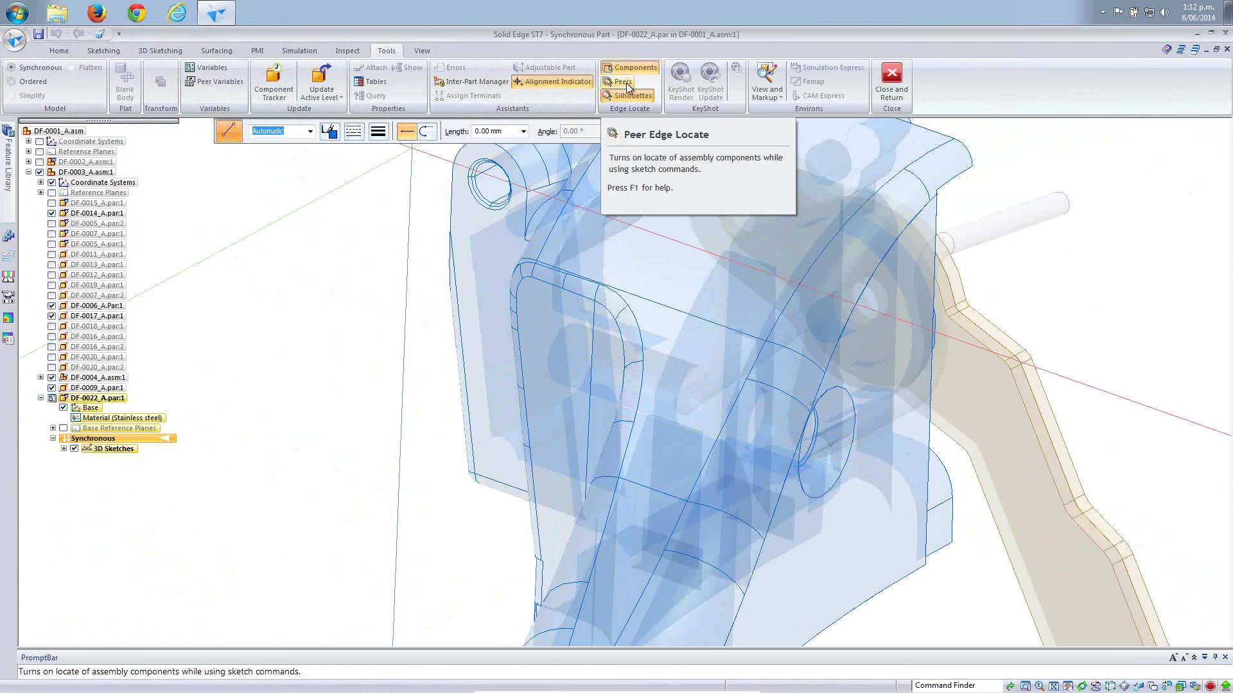
left_click(627, 88)
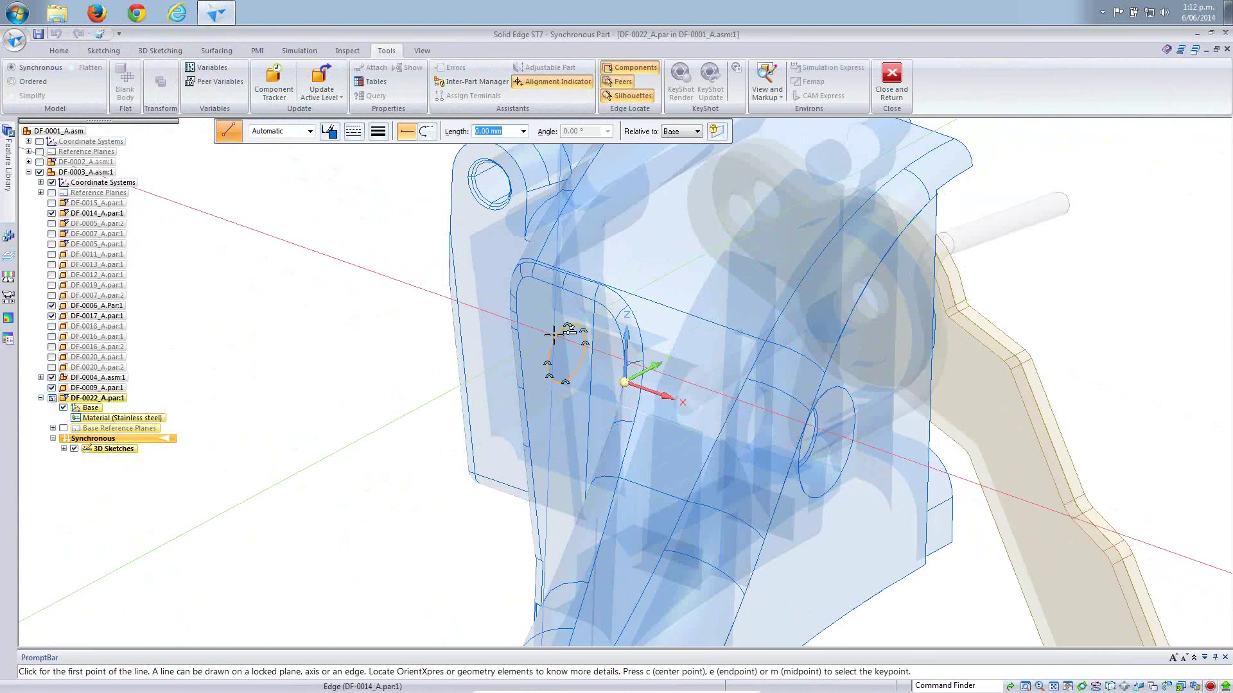
Draw the first path line along the X axis from the centre of the blue housing's circular edge.
left_click(569, 354)
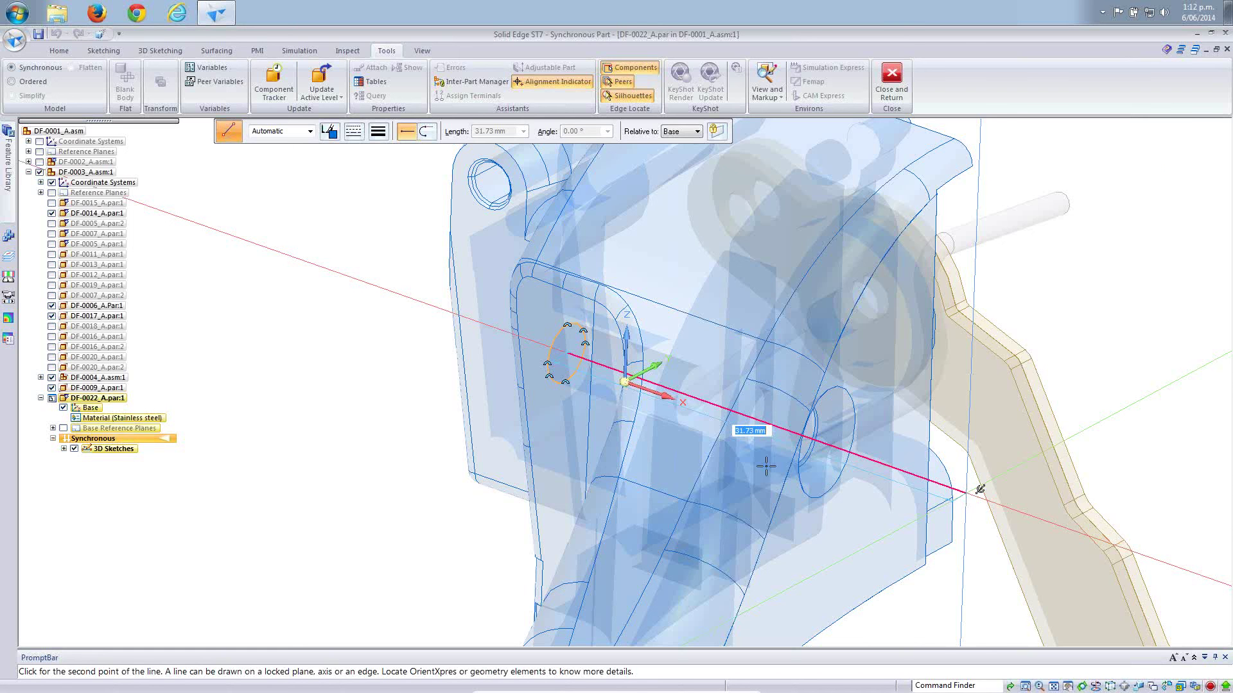
left_click_drag(624, 383, 348, 517)
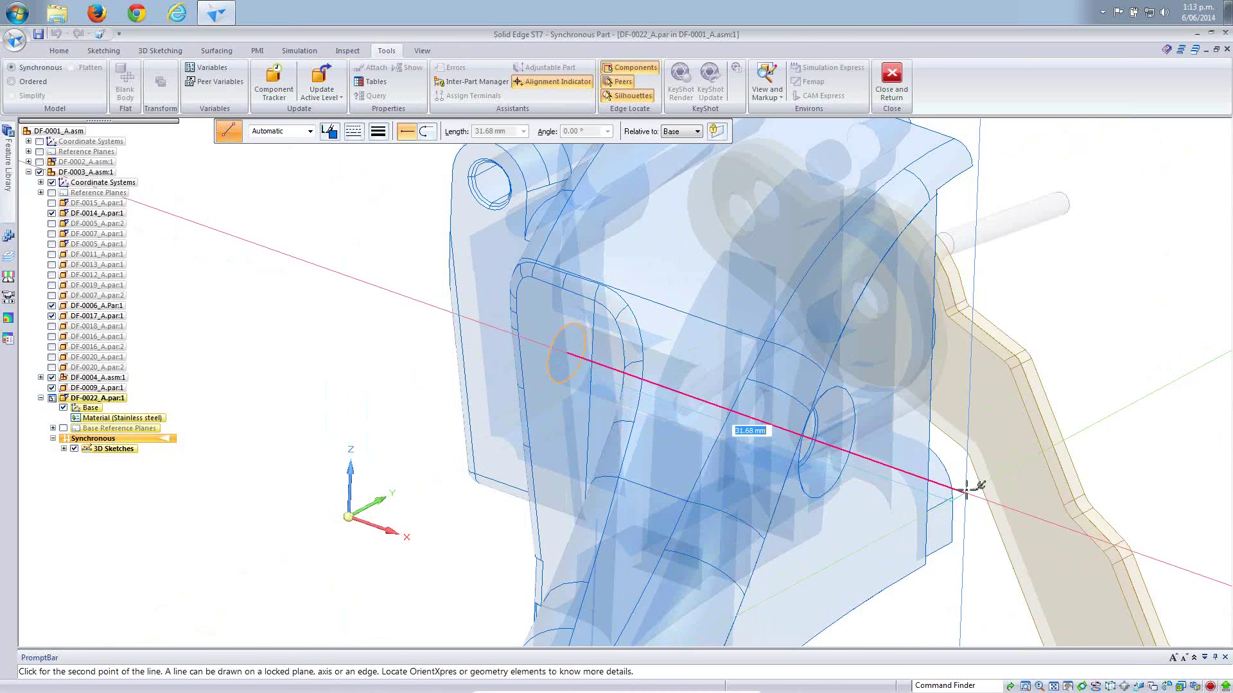
left_click(967, 490)
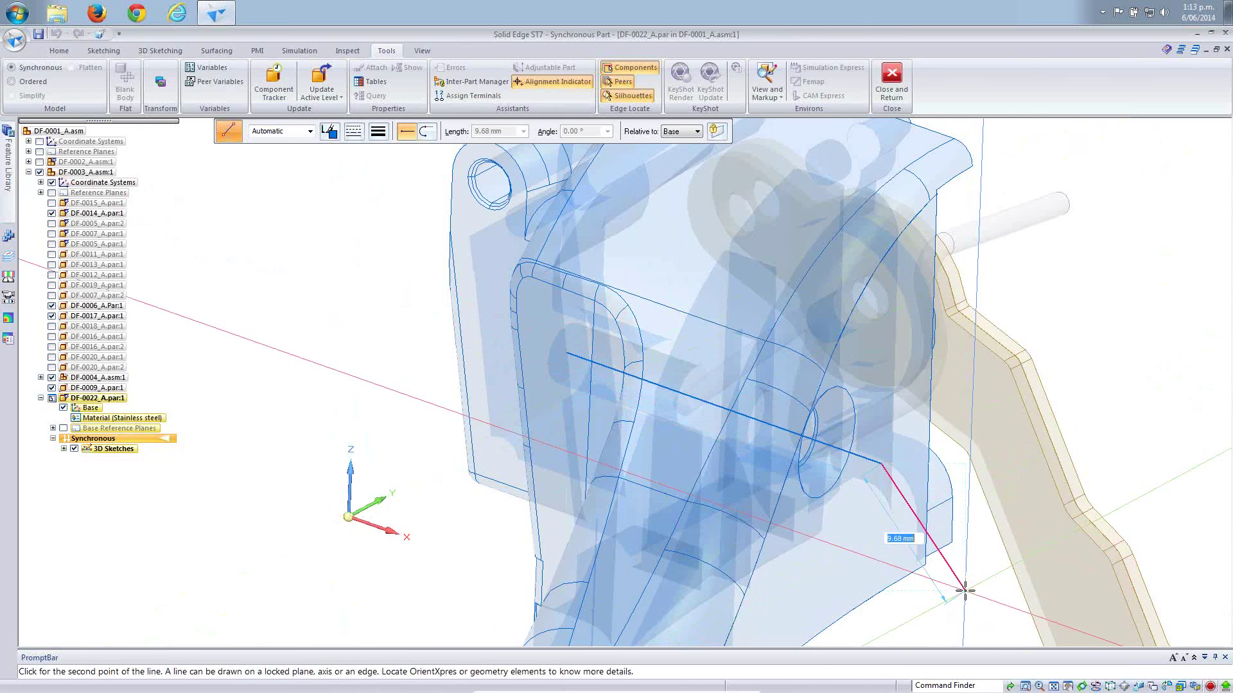
Draw the second path line 130 mm long in the front view, slanting slightly down alongside the lift guide bracket.
key("ctrl+f")
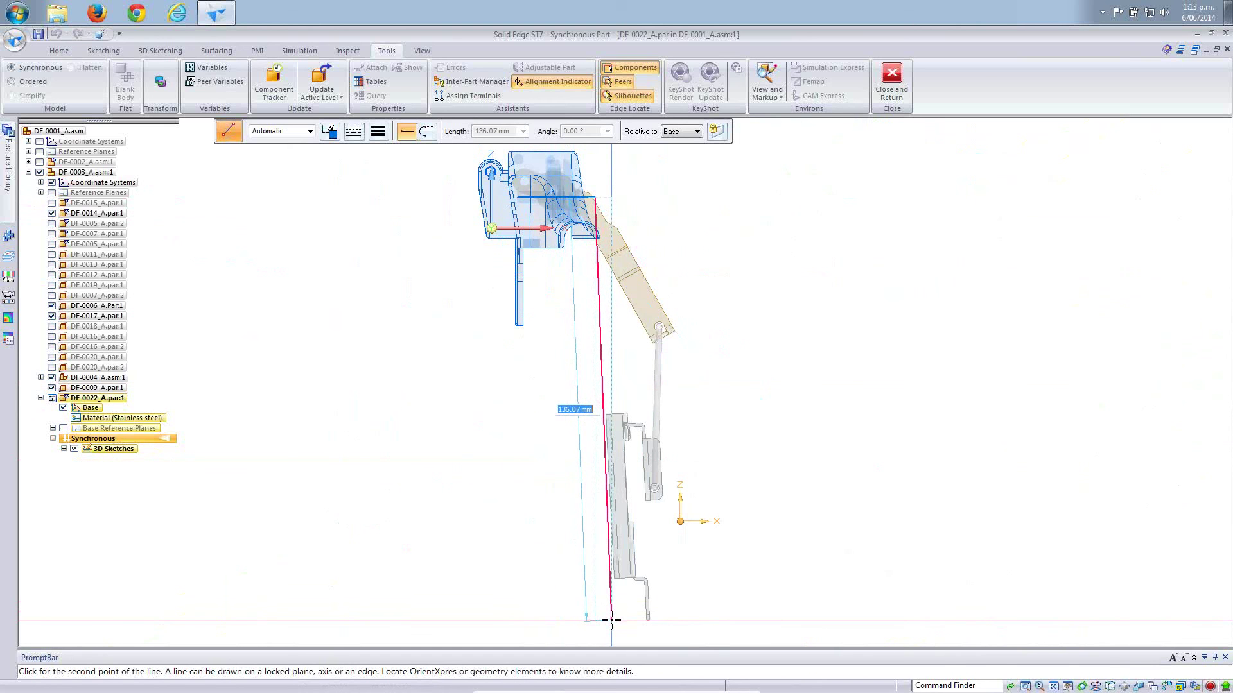
type("130")
key("Return")
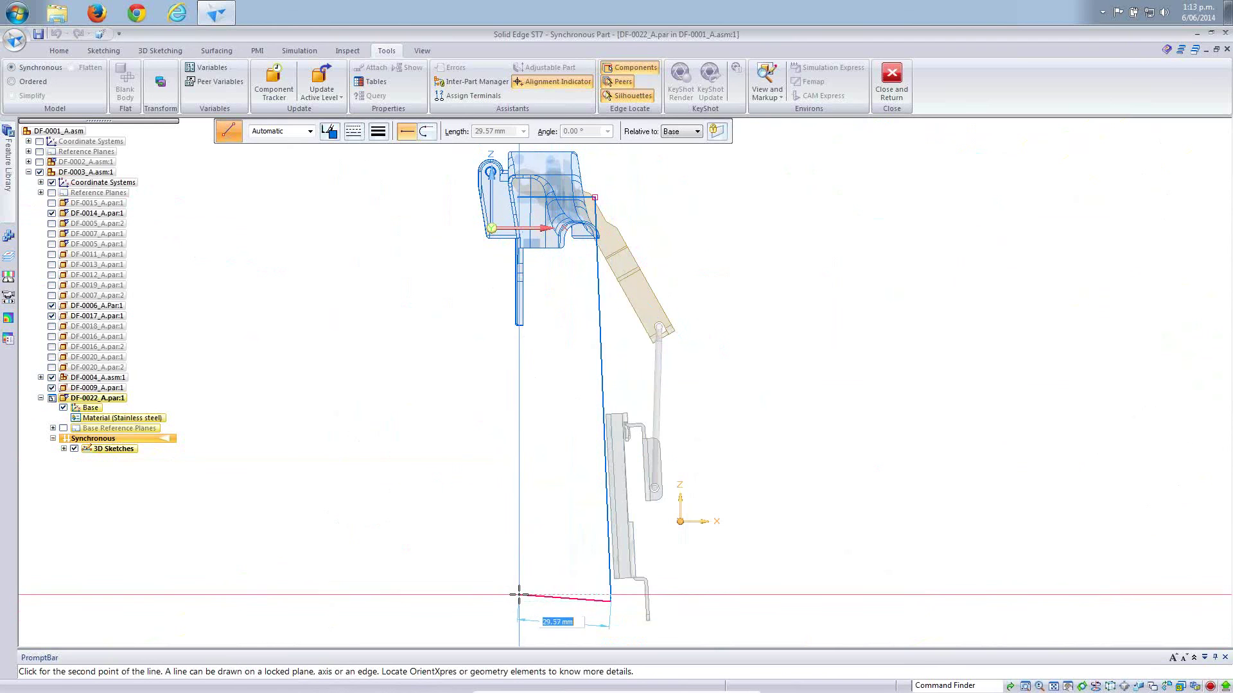
Draw the third path line 10 mm long, parallel to the Y axis, from the lower end of the slanting line.
key("ctrl+i")
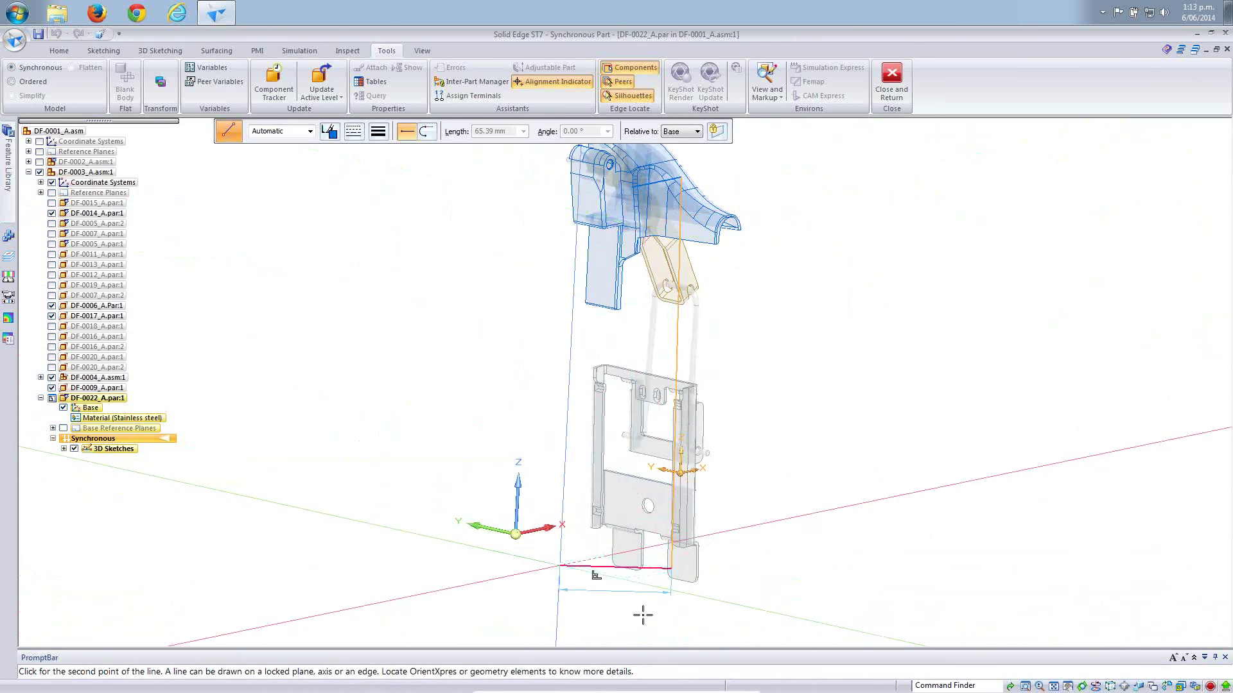
scroll(668, 599, "up", 5)
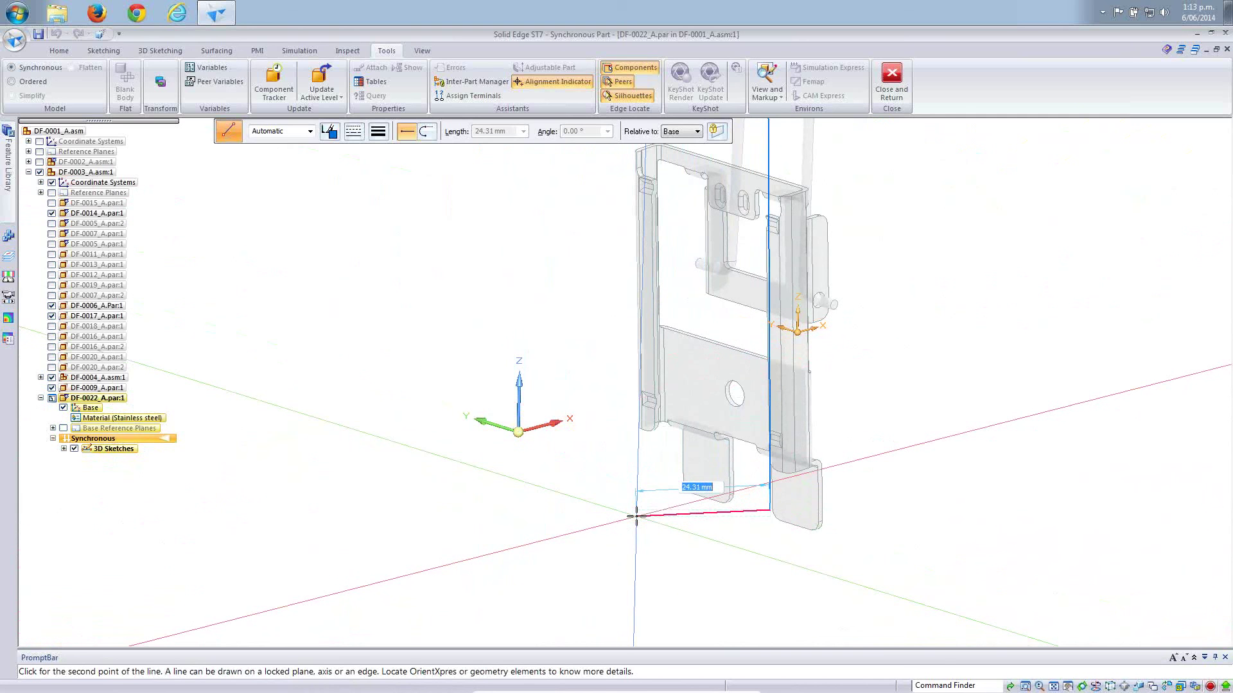
key("z")
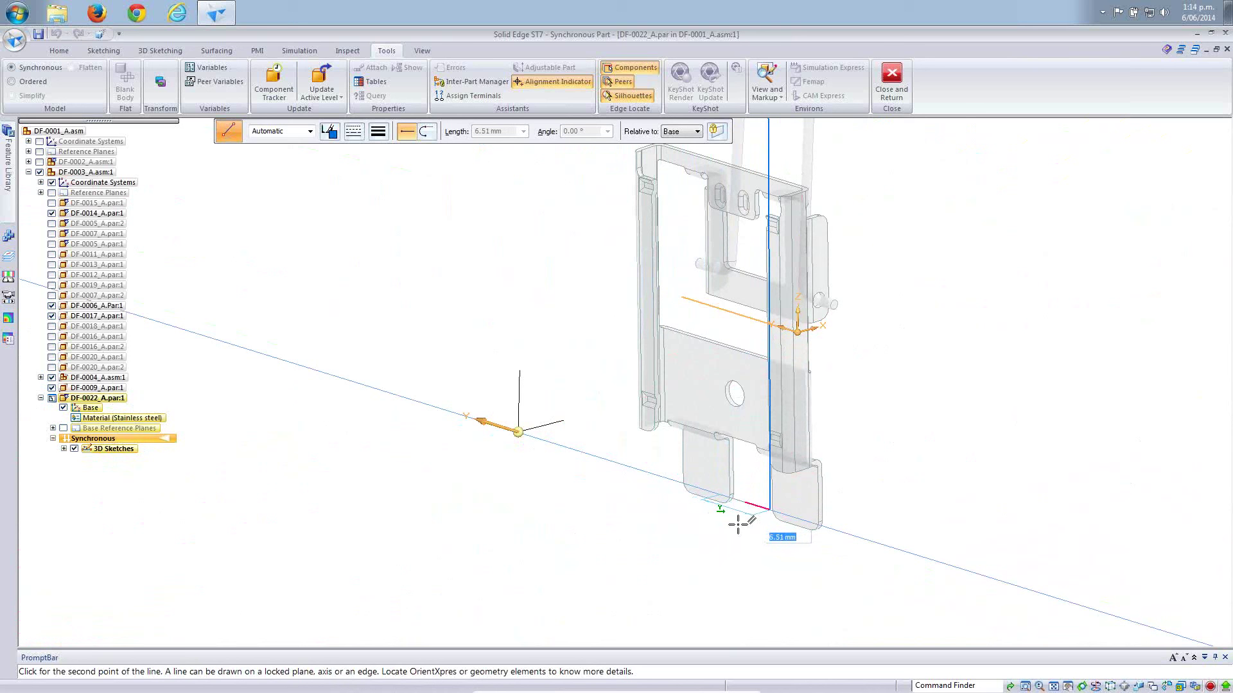
type("10")
key("Return")
left_click(738, 524)
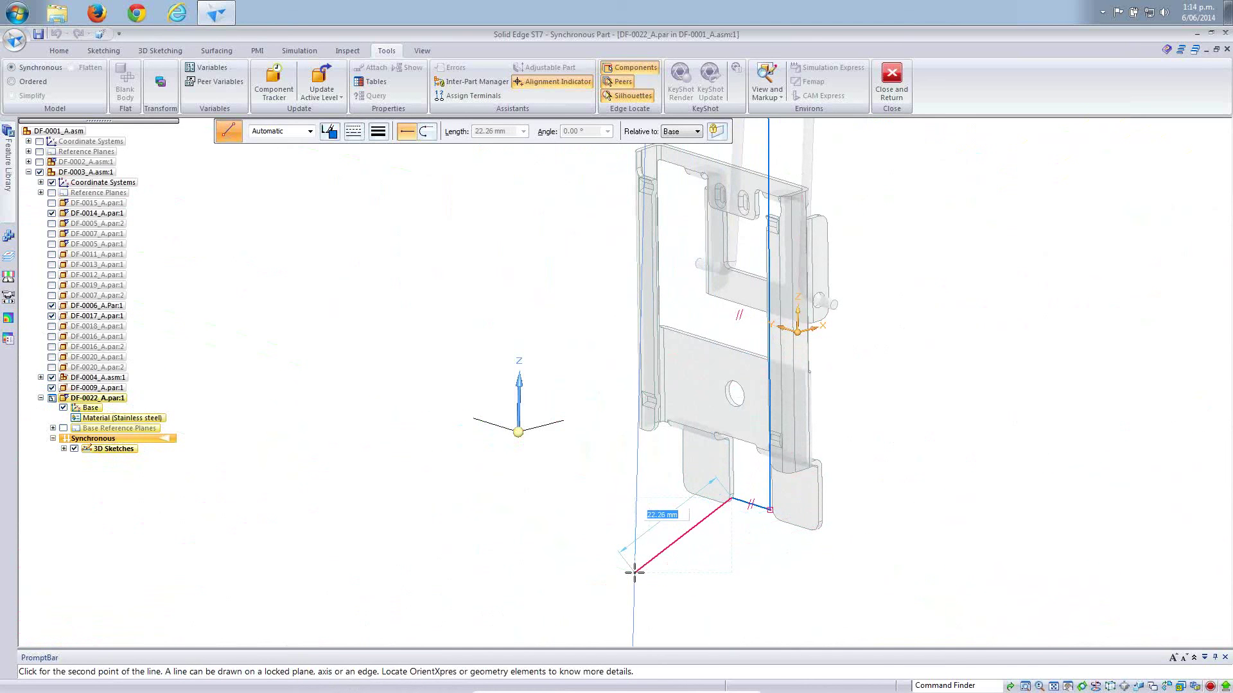
Draw the fourth path line 10 mm long, parallel to the X axis, heading away from the bracket.
key("z")
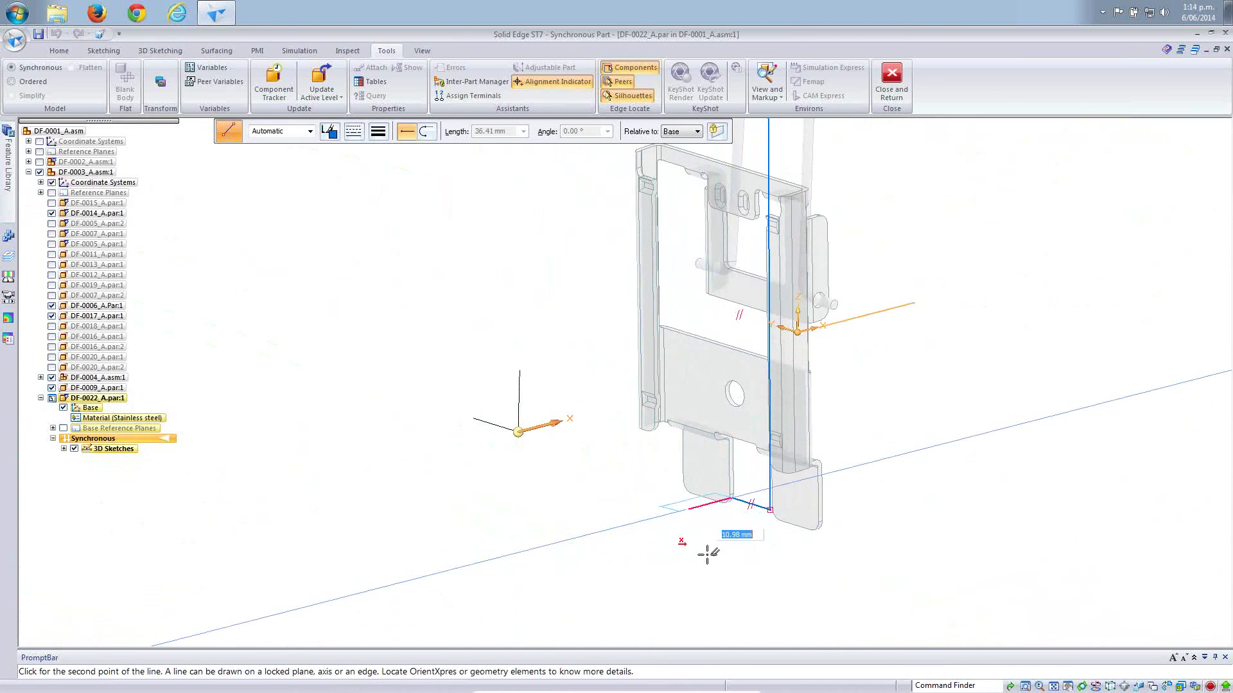
type("10")
key("Return")
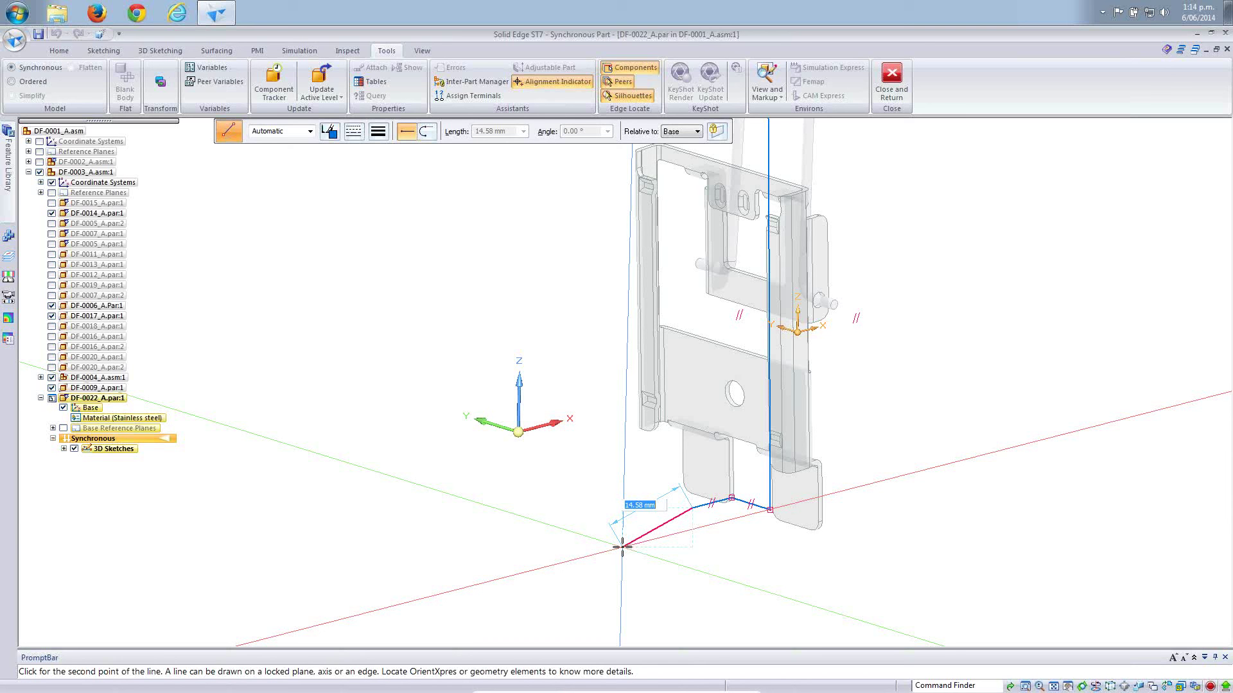
Continue the path with a tangent arc of 90° sweep locked to the XY plane, and end the line chain.
key("y")
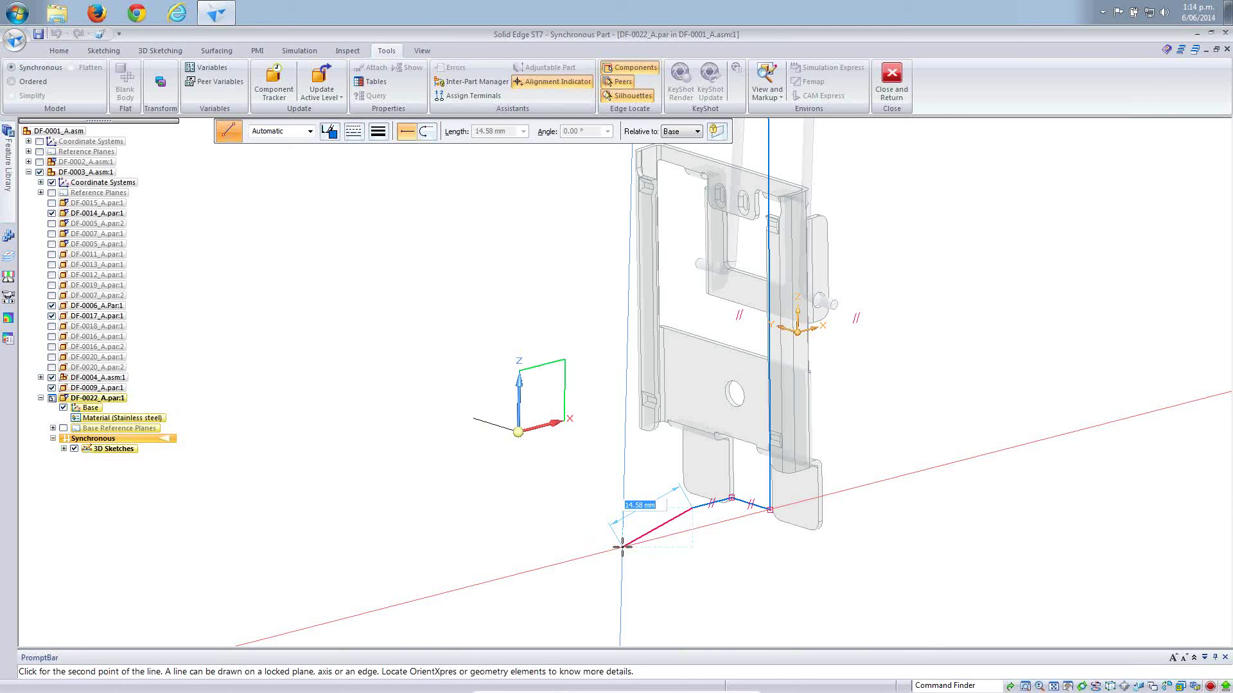
key("z")
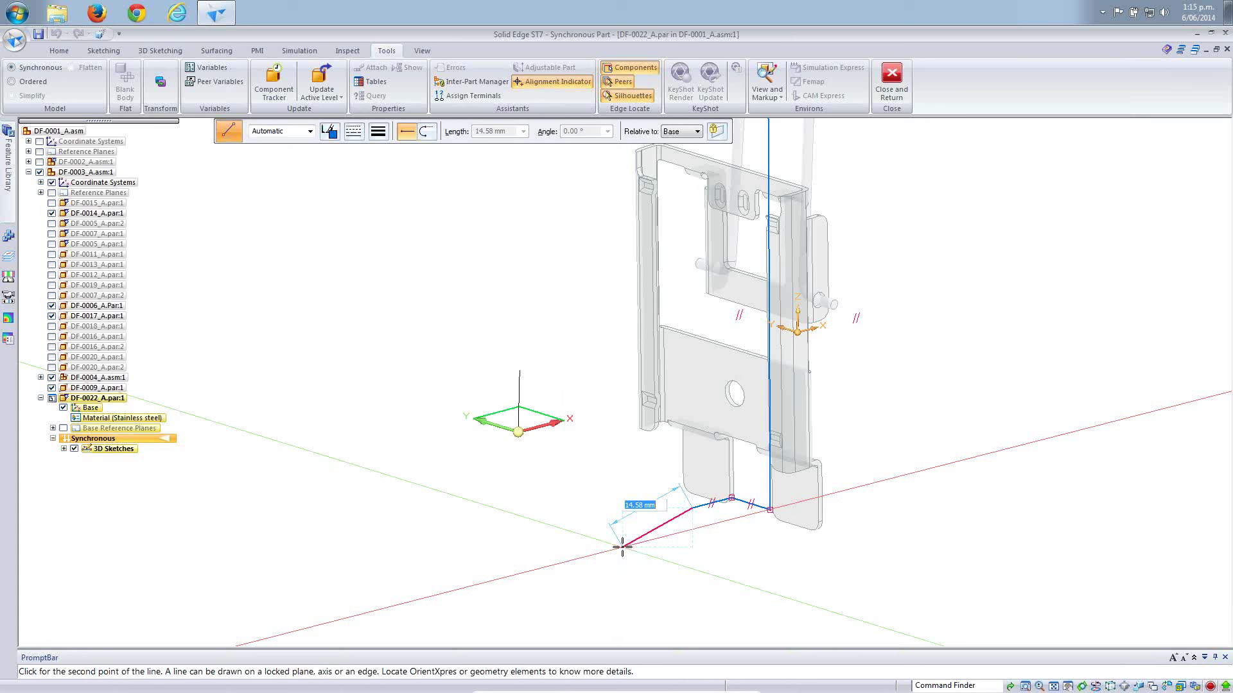
key("a")
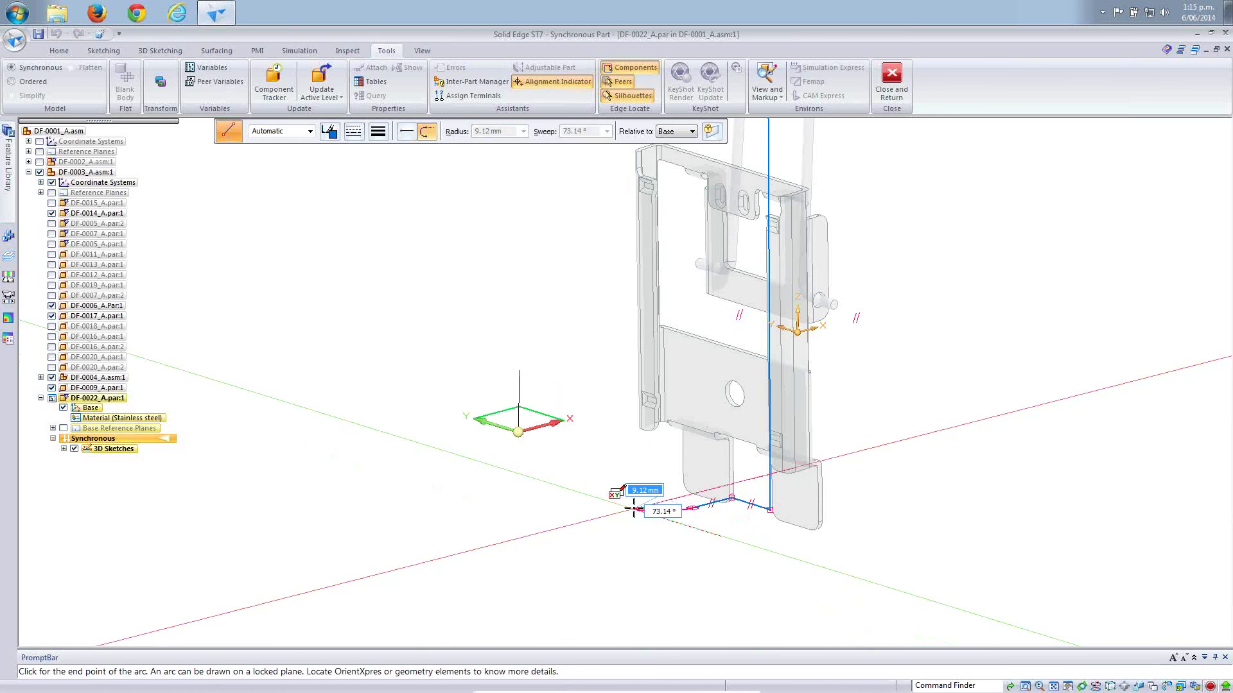
key("Tab")
type("90")
key("Tab")
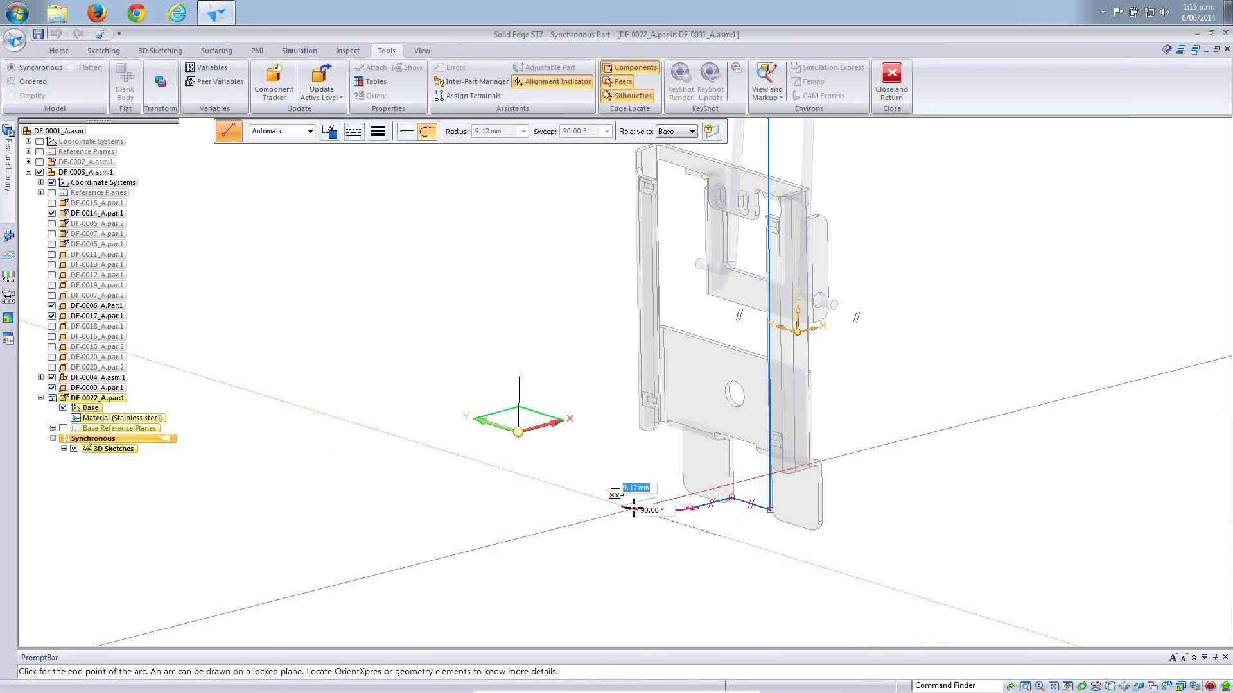
left_click(586, 570)
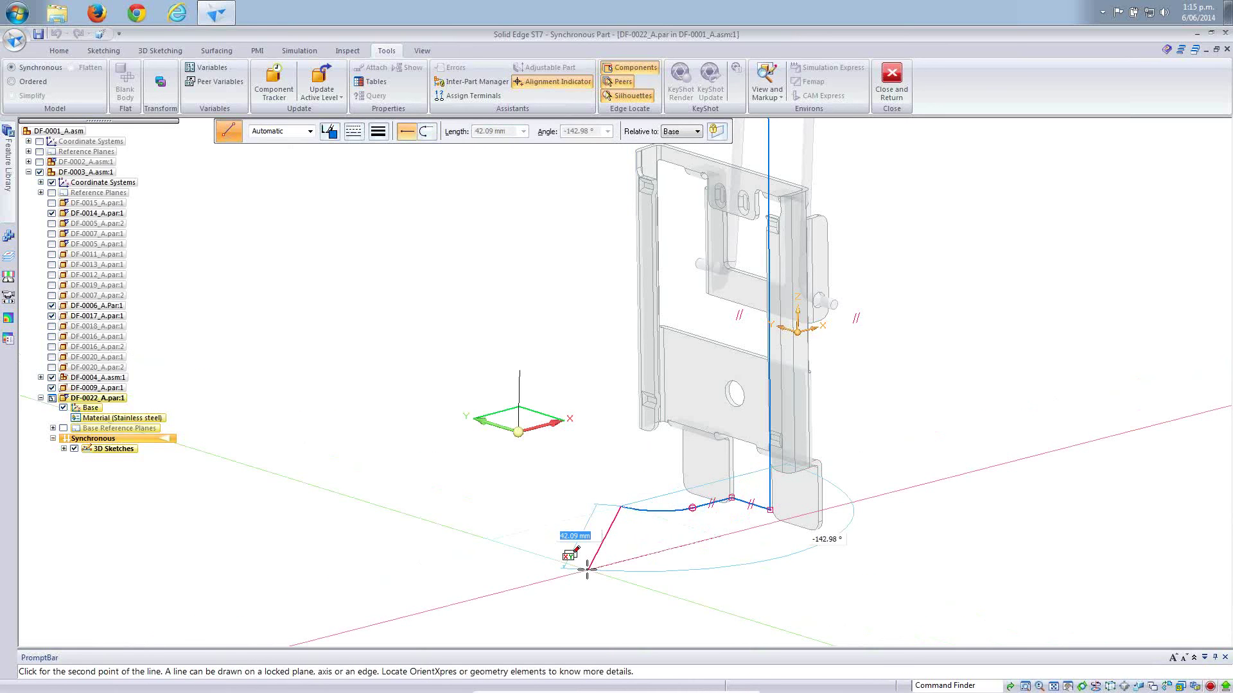
key("Escape")
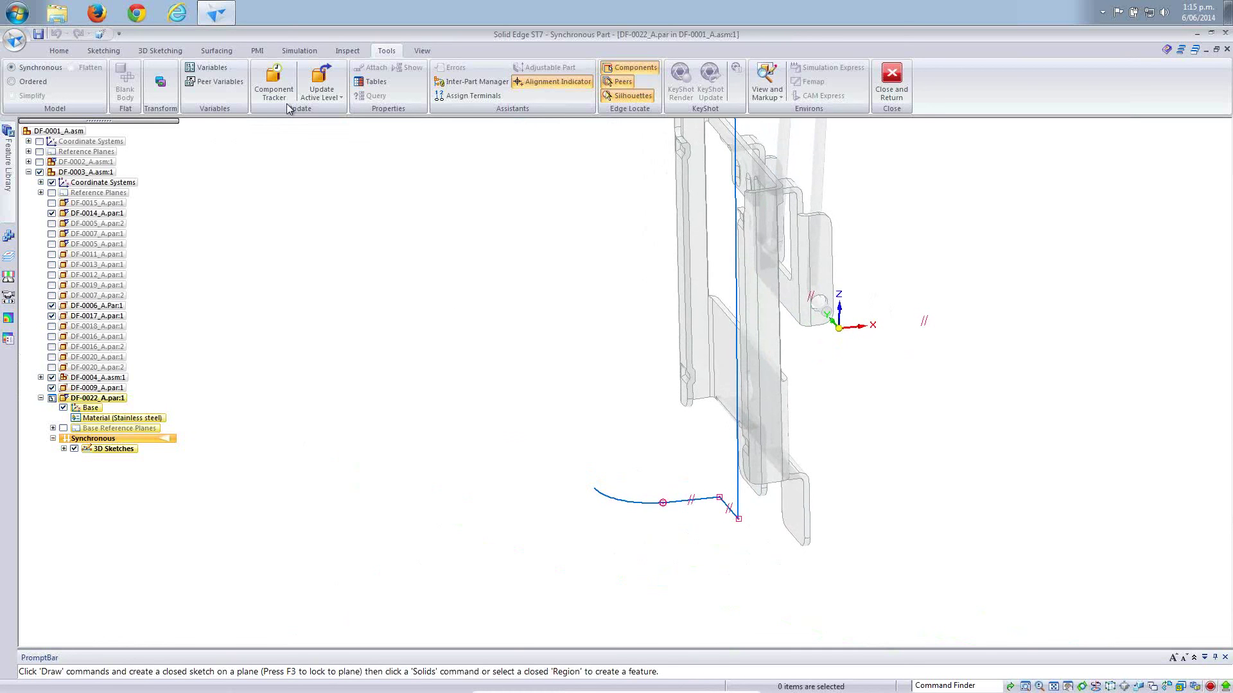
Connect the arc's centre point to the base XZ plane with a 3D relationship.
left_click(154, 55)
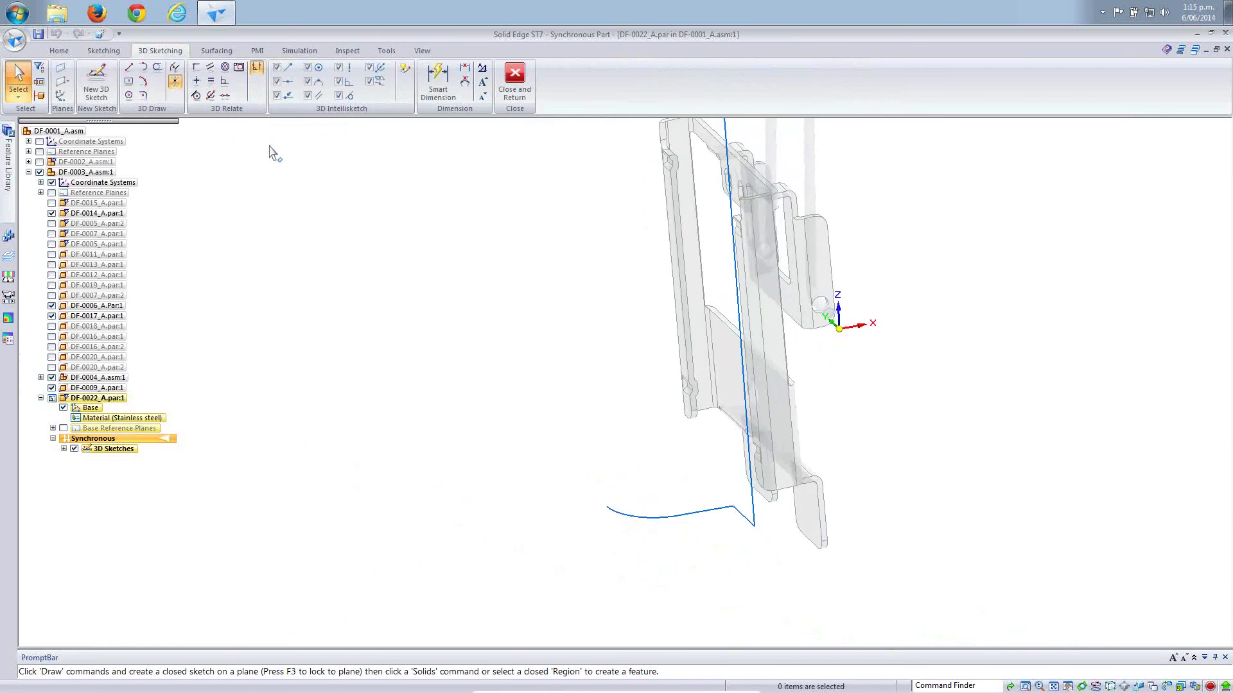
left_click(196, 67)
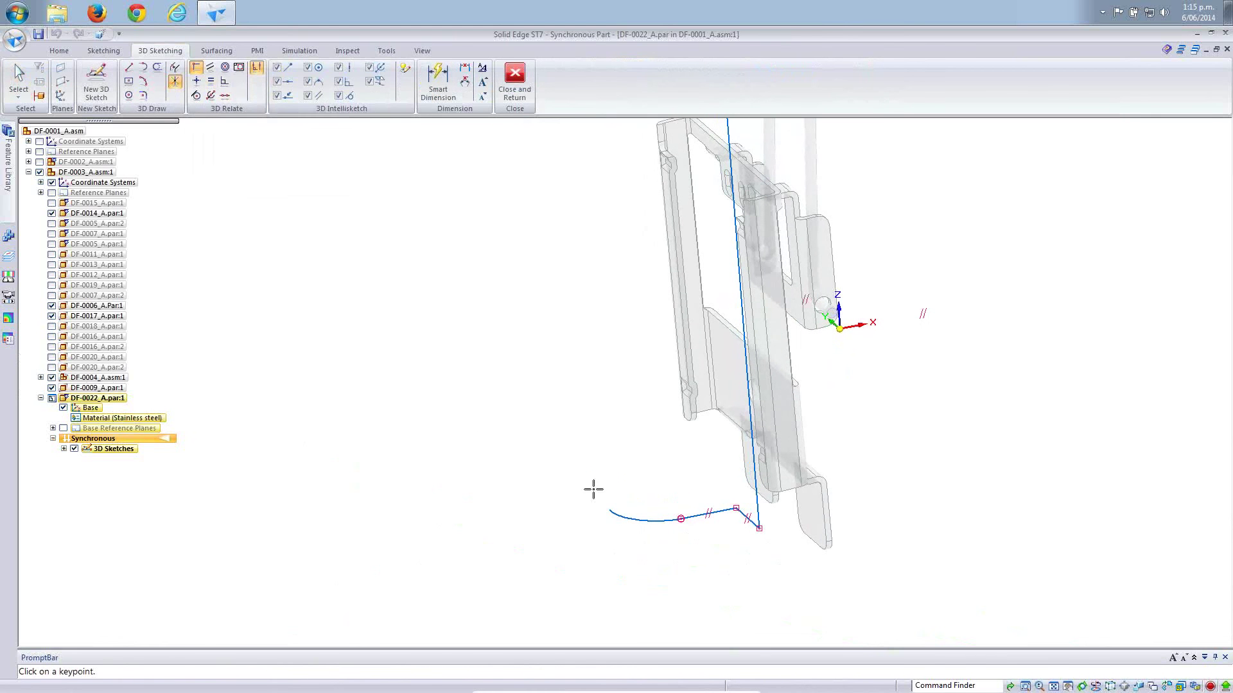
left_click(658, 500)
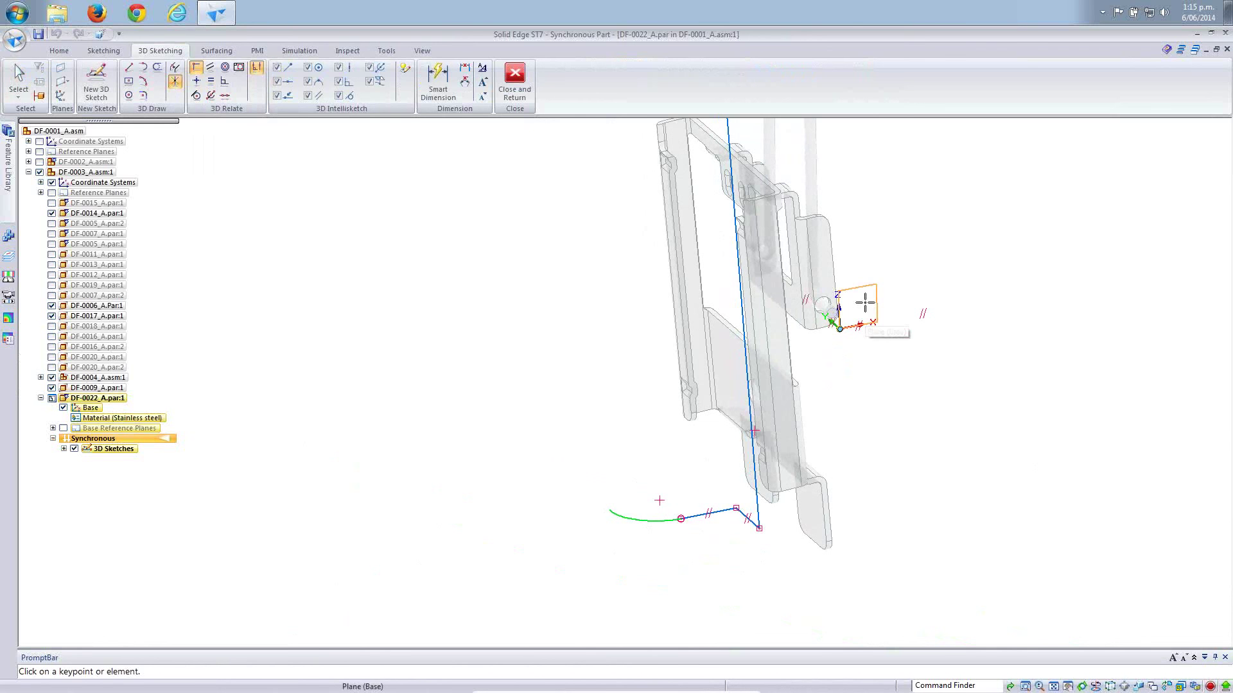
left_click(865, 303)
middle_click_drag(542, 355, 472, 327)
right_click(472, 327)
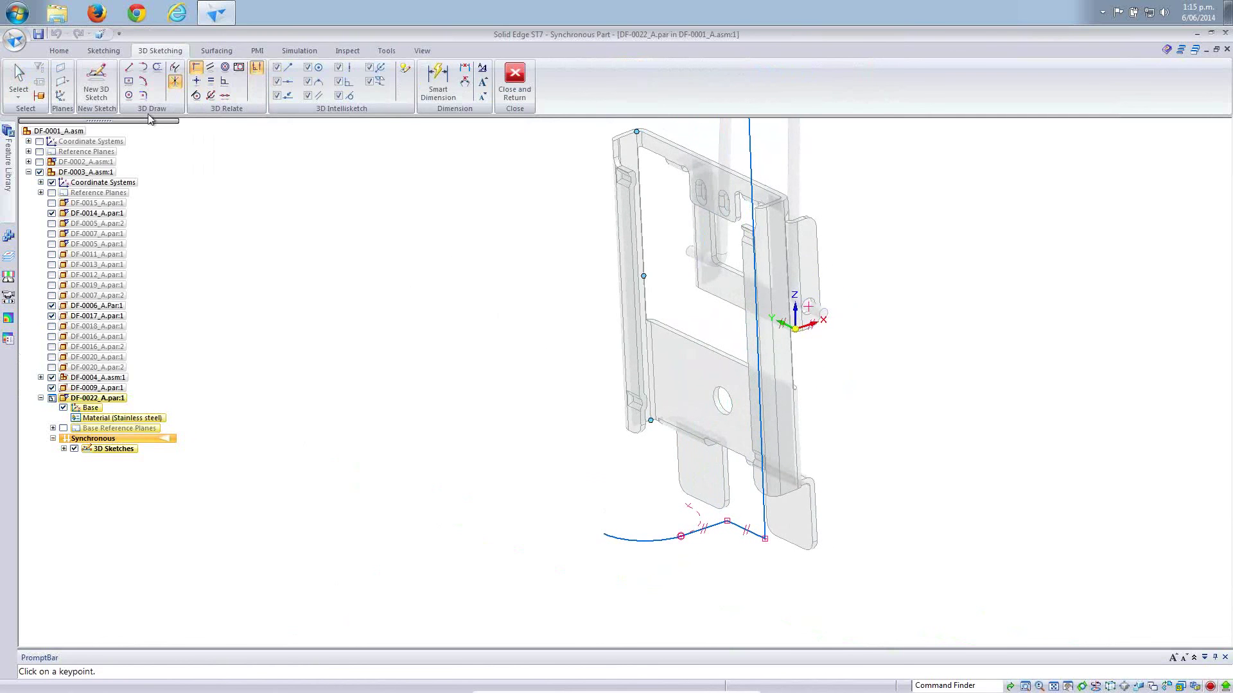
right_click(416, 301)
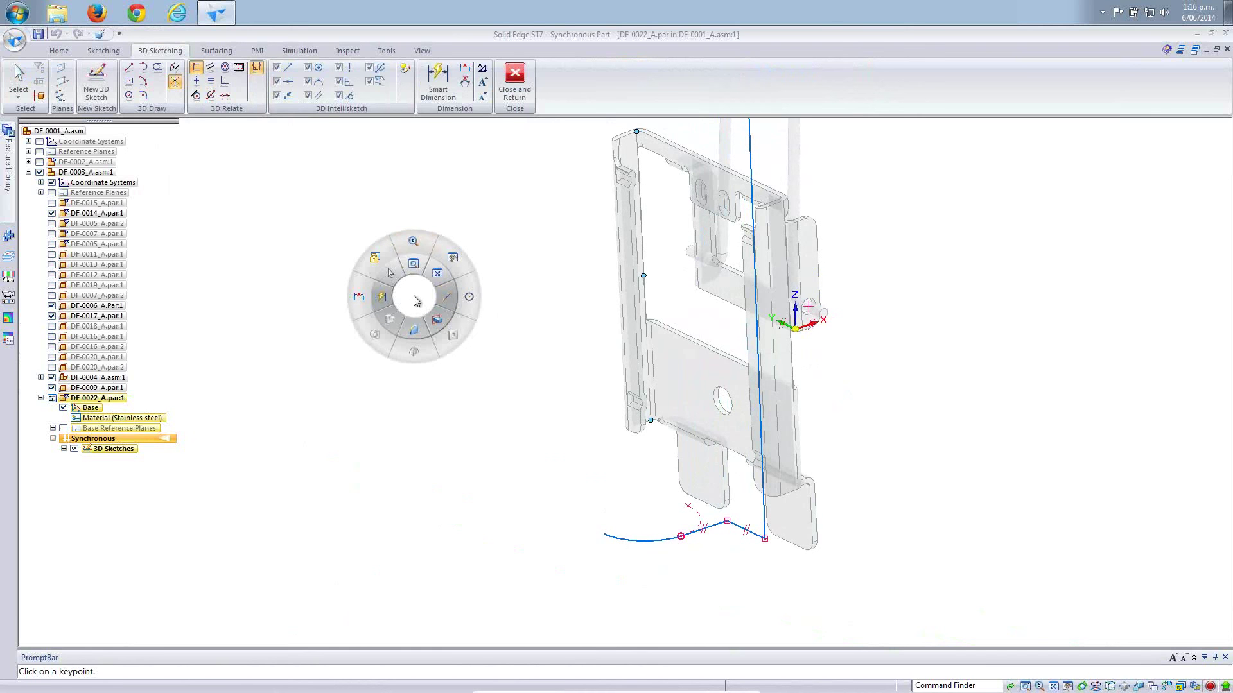
right_click(331, 263)
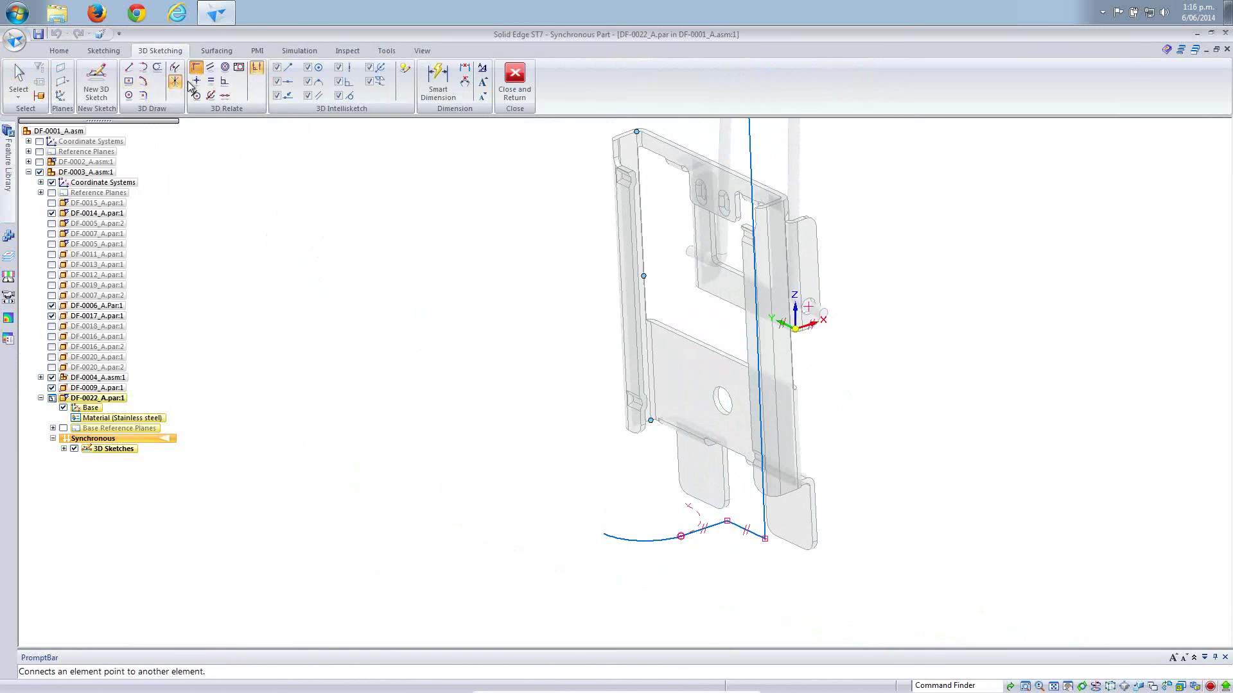
Fillet the two lower corners and the upper corner of the 3D path with a 3 mm radius.
left_click(143, 95)
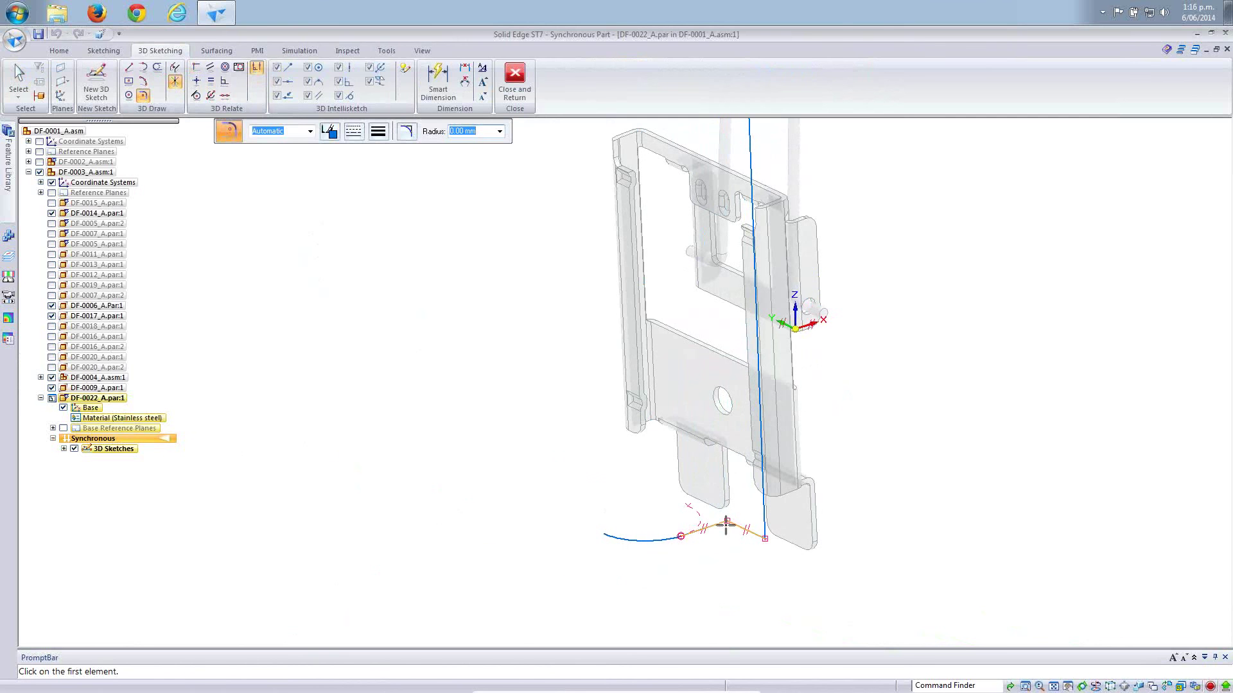
left_click(725, 525)
type("3")
key("Return")
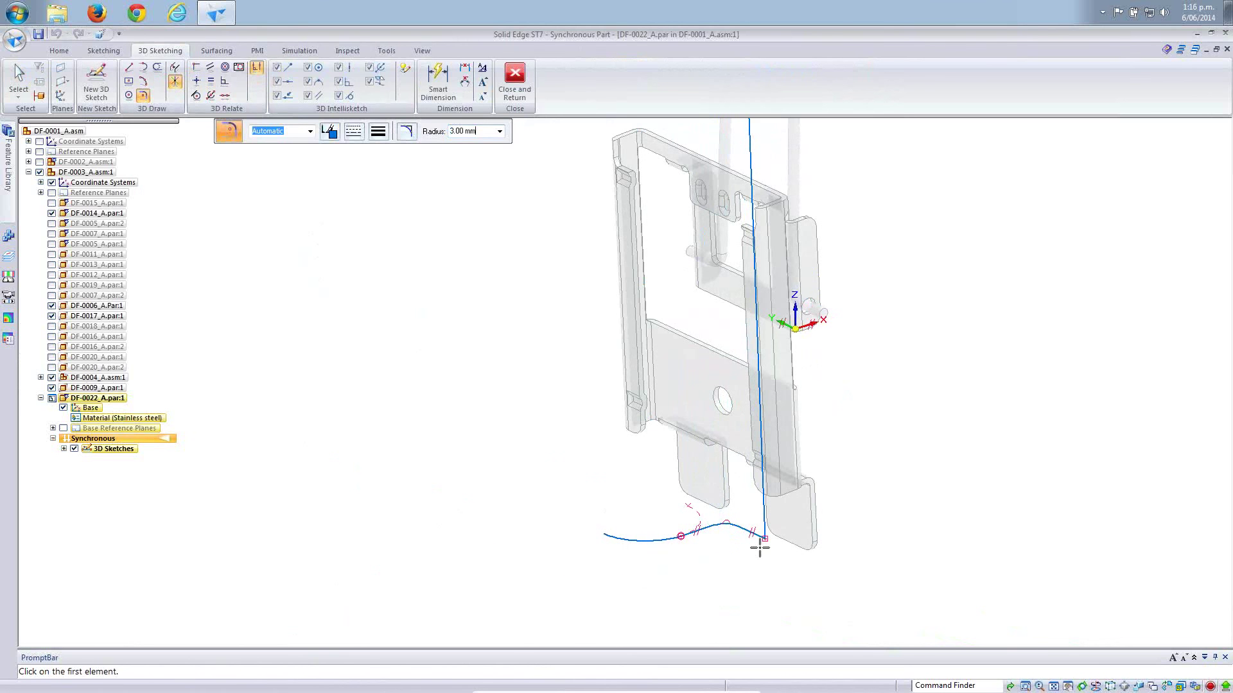
left_click(764, 540)
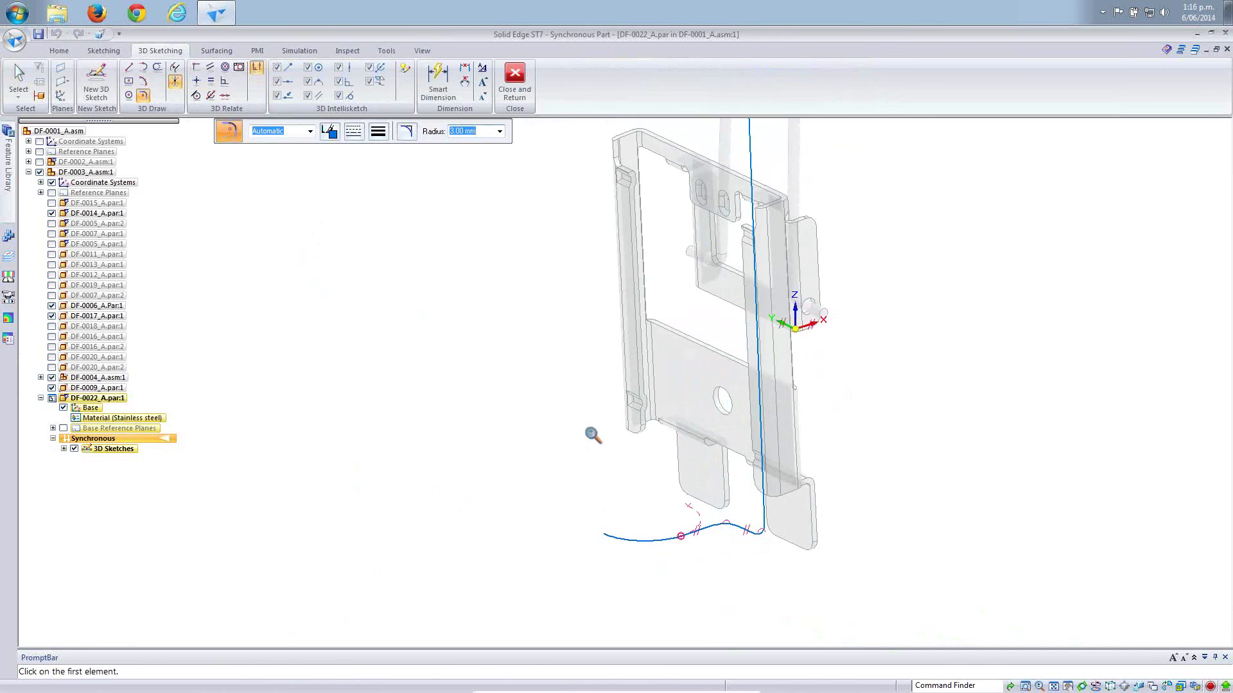
scroll(592, 435, "down", 4)
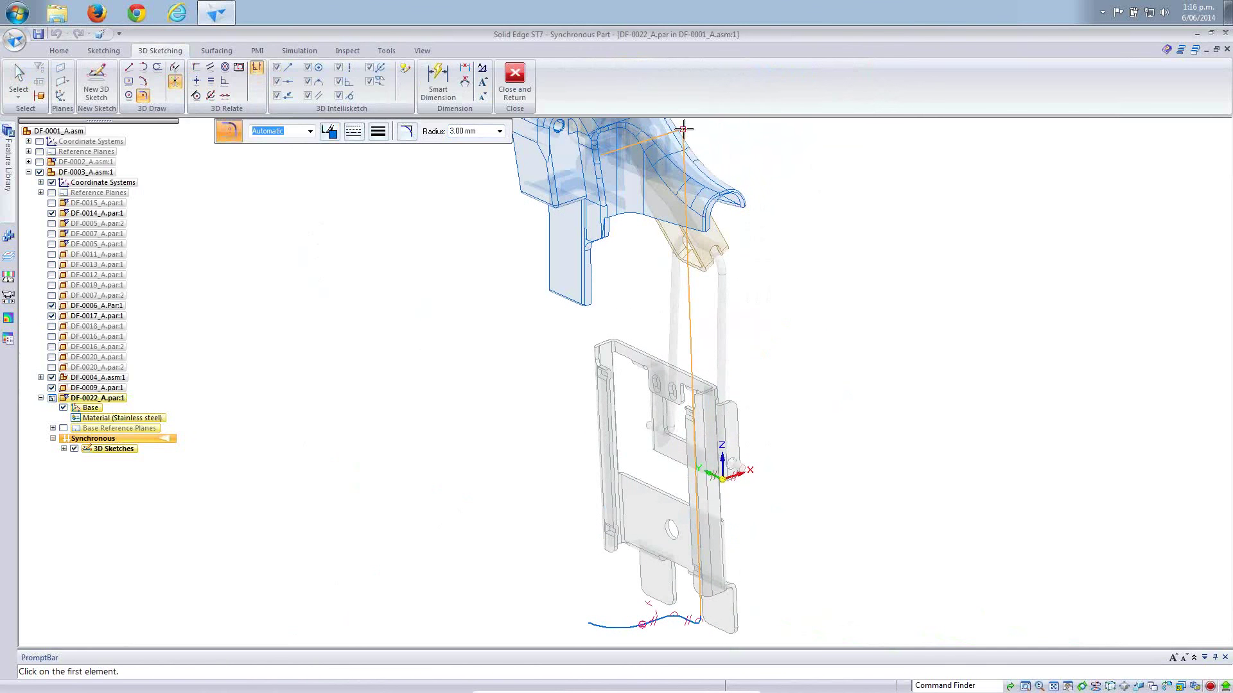
left_click(684, 129)
key("Escape")
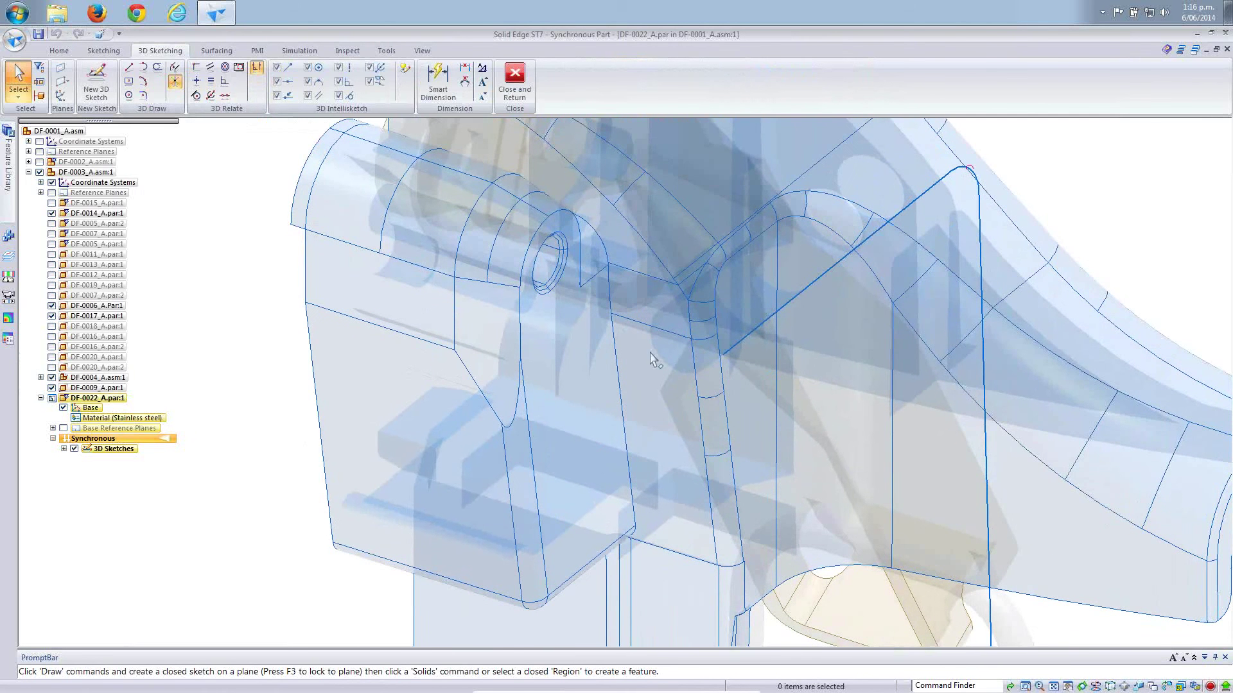
Inquire the diameter of the housing's circular edge where the wire path starts.
left_click(347, 53)
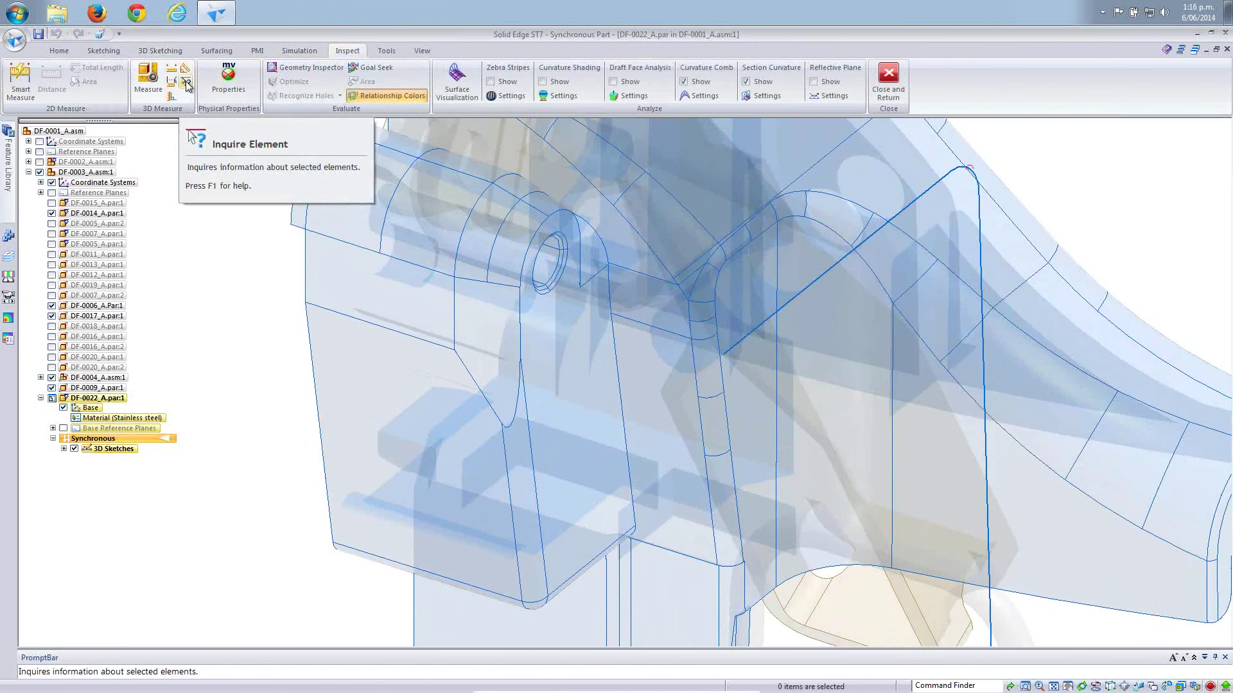
left_click(186, 83)
left_click(666, 361)
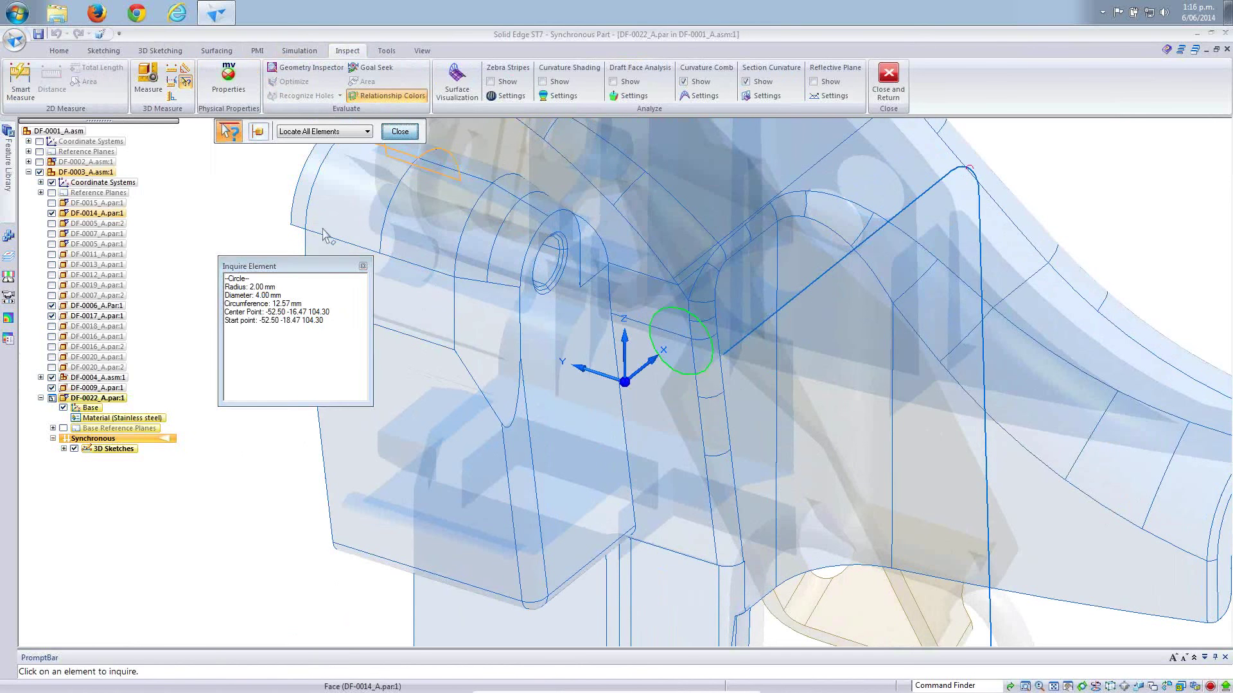
left_click(399, 131)
scroll(265, 269, "up", 3)
key("ctrl+i")
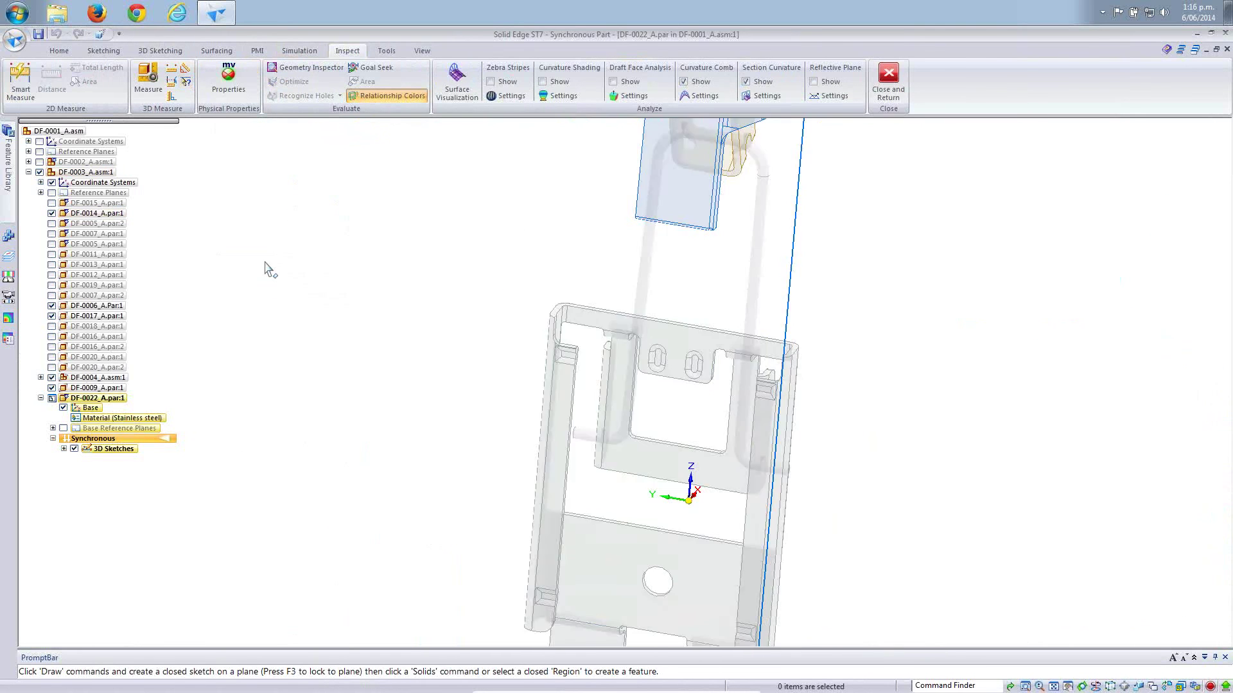
Draw a 3.8 mm diameter circle centred on the free end of the path's arc, oriented to the front view.
left_click(160, 50)
left_click(129, 96)
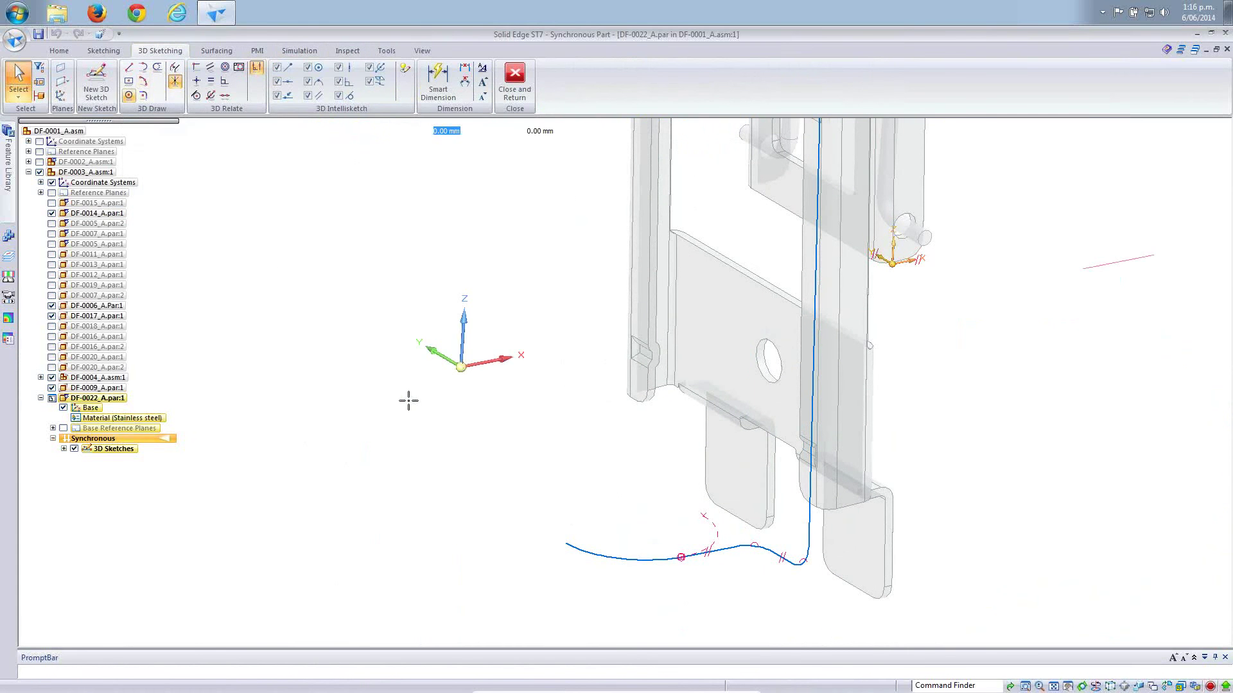
left_click(563, 544)
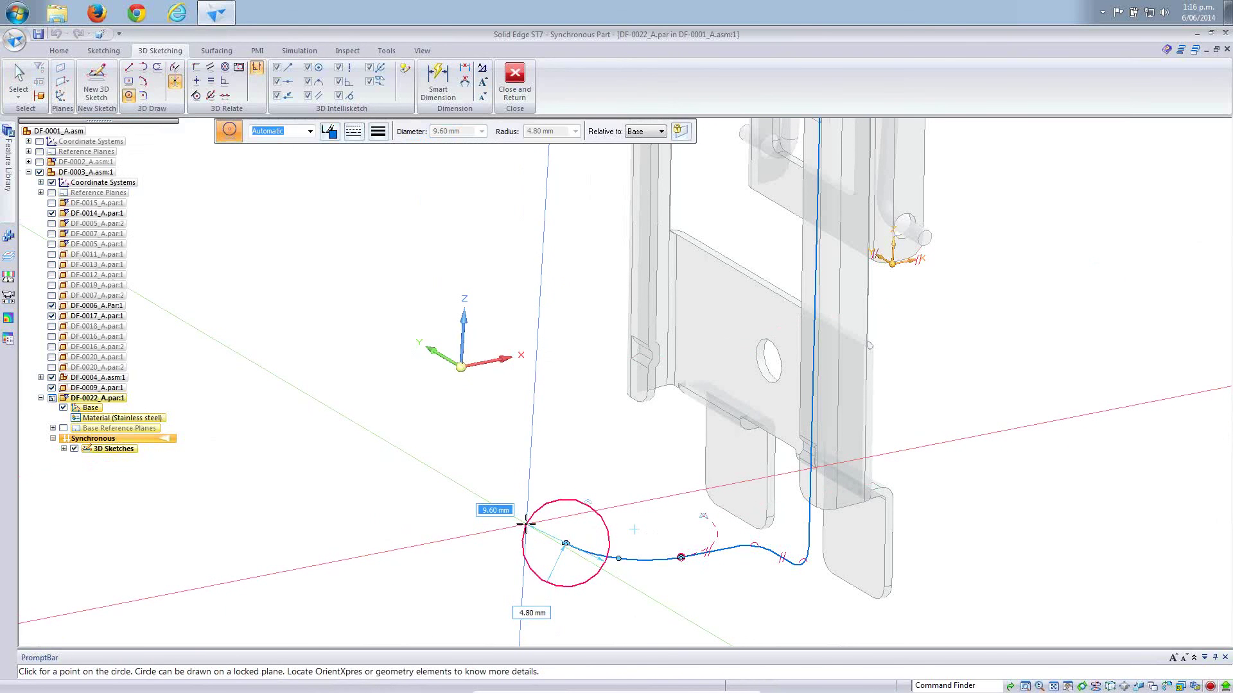
key("ctrl+f")
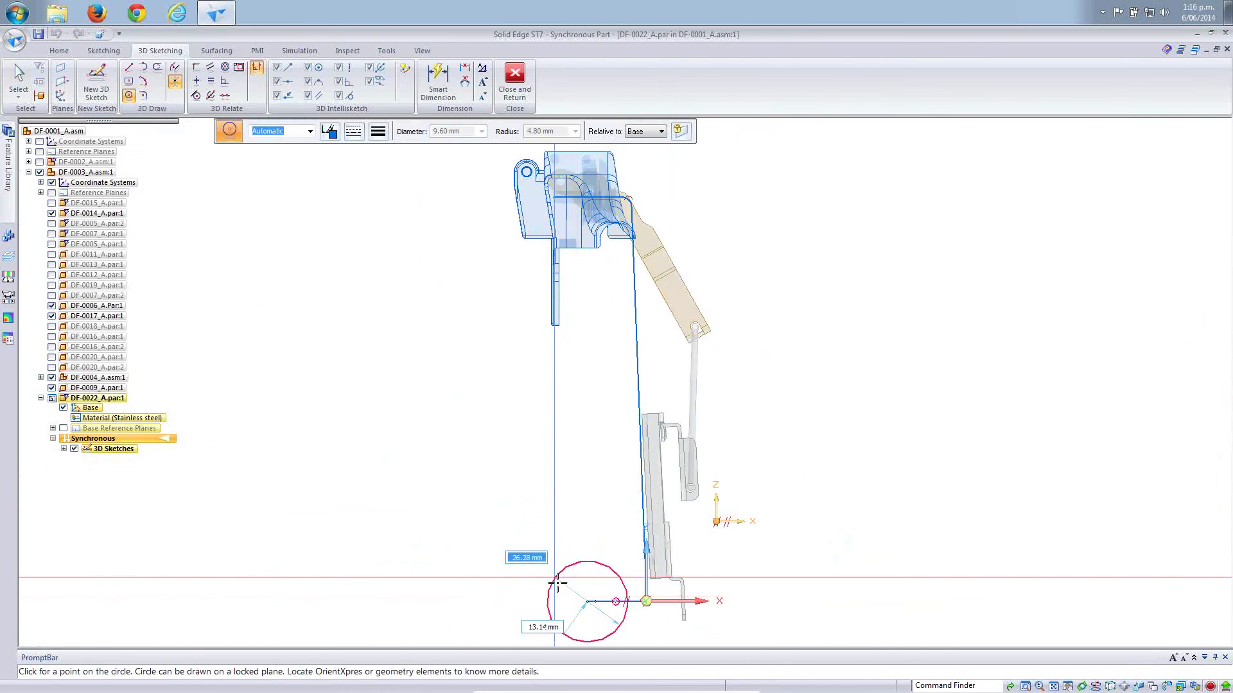
type("3")
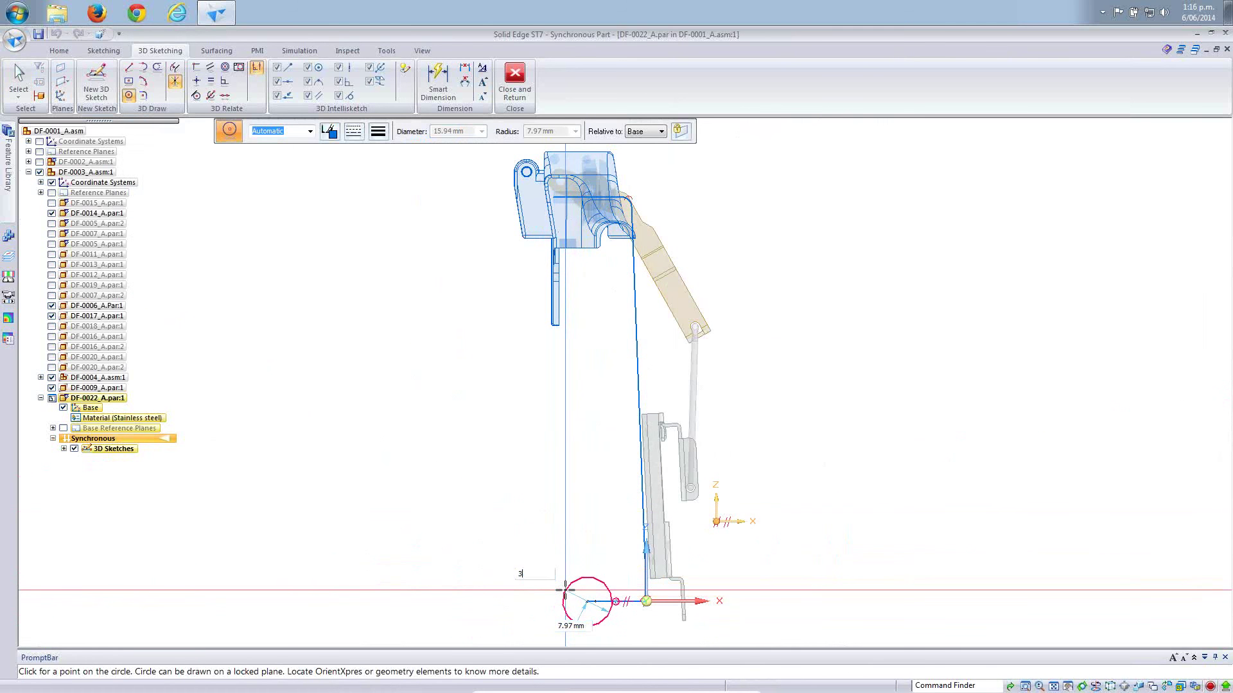
type(".8")
key("Return")
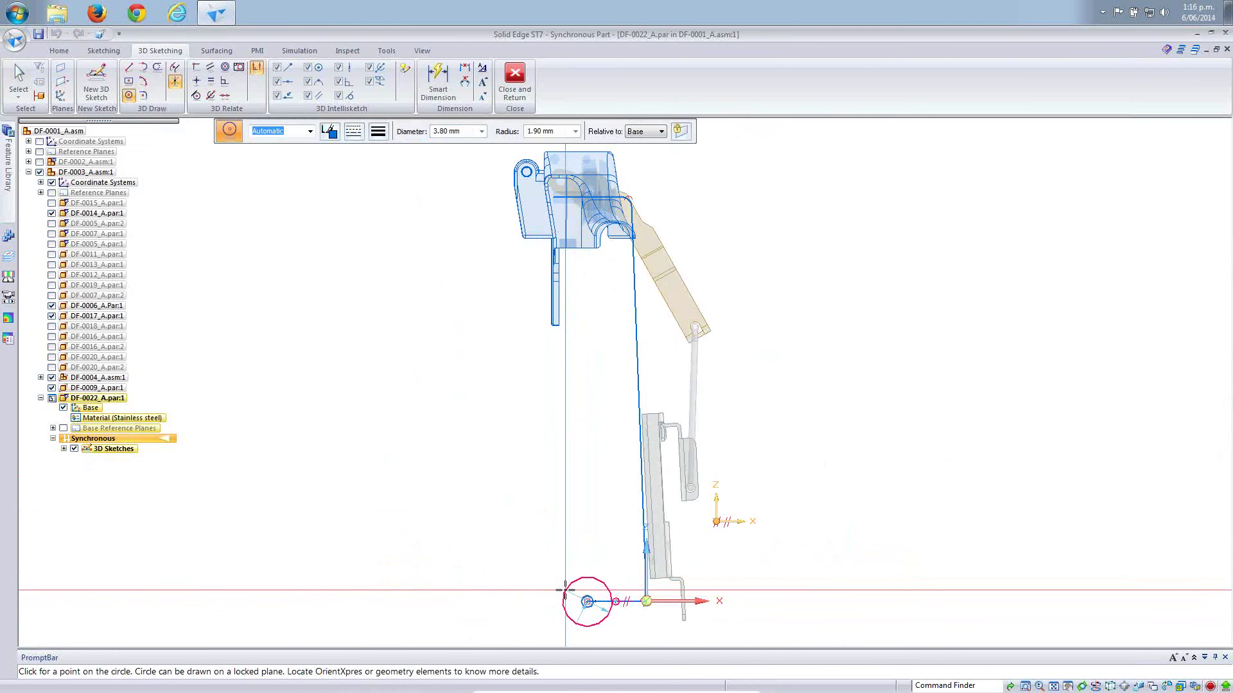
key("Escape")
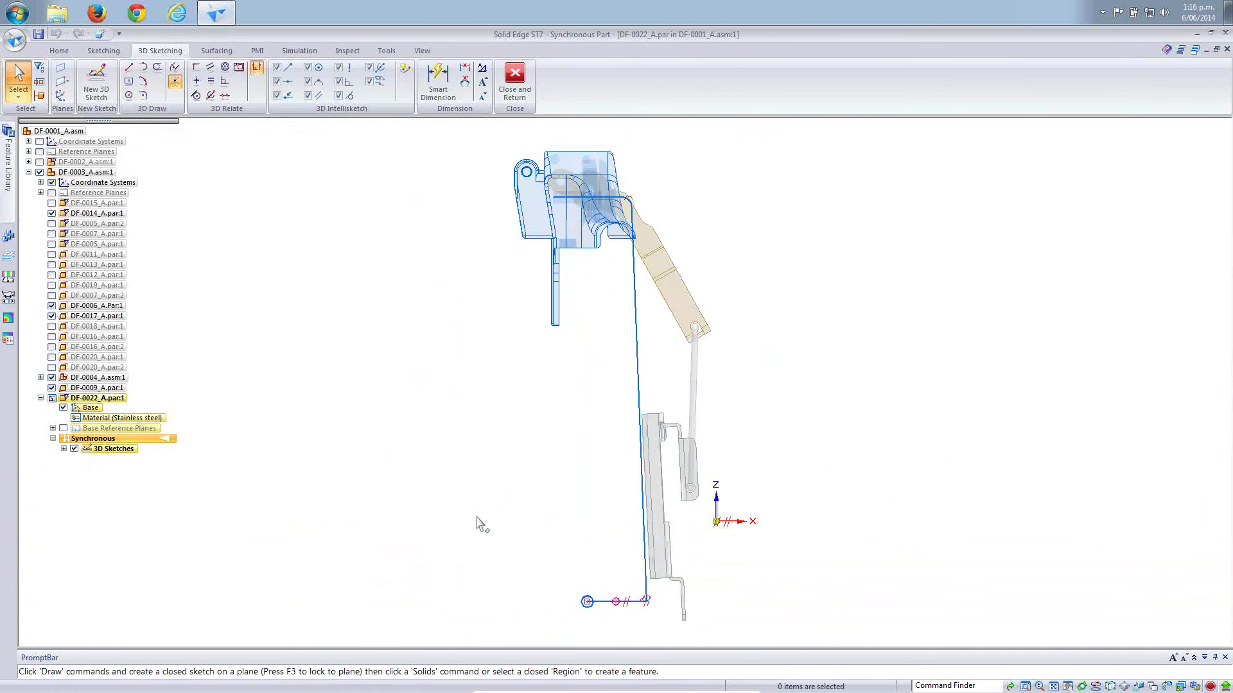
Dimension the diameter of the circle at the free end of the path.
middle_click_drag(437, 186, 429, 122)
left_click(448, 86)
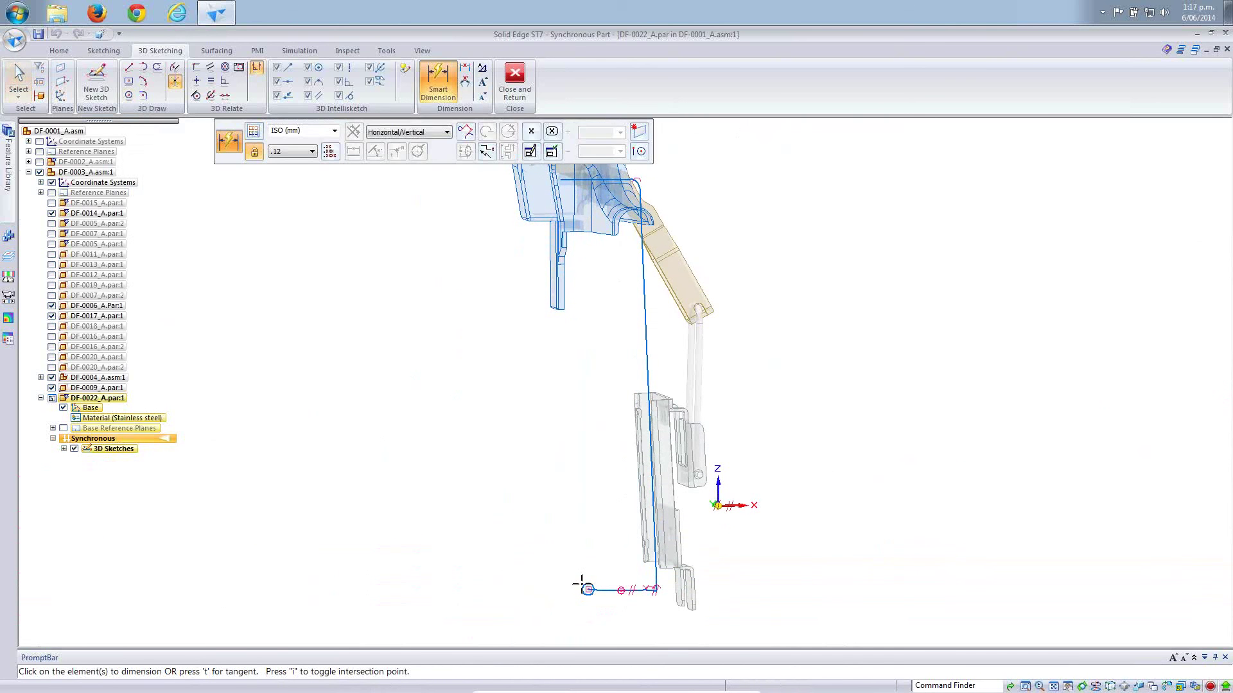
left_click(585, 585)
left_click(414, 536)
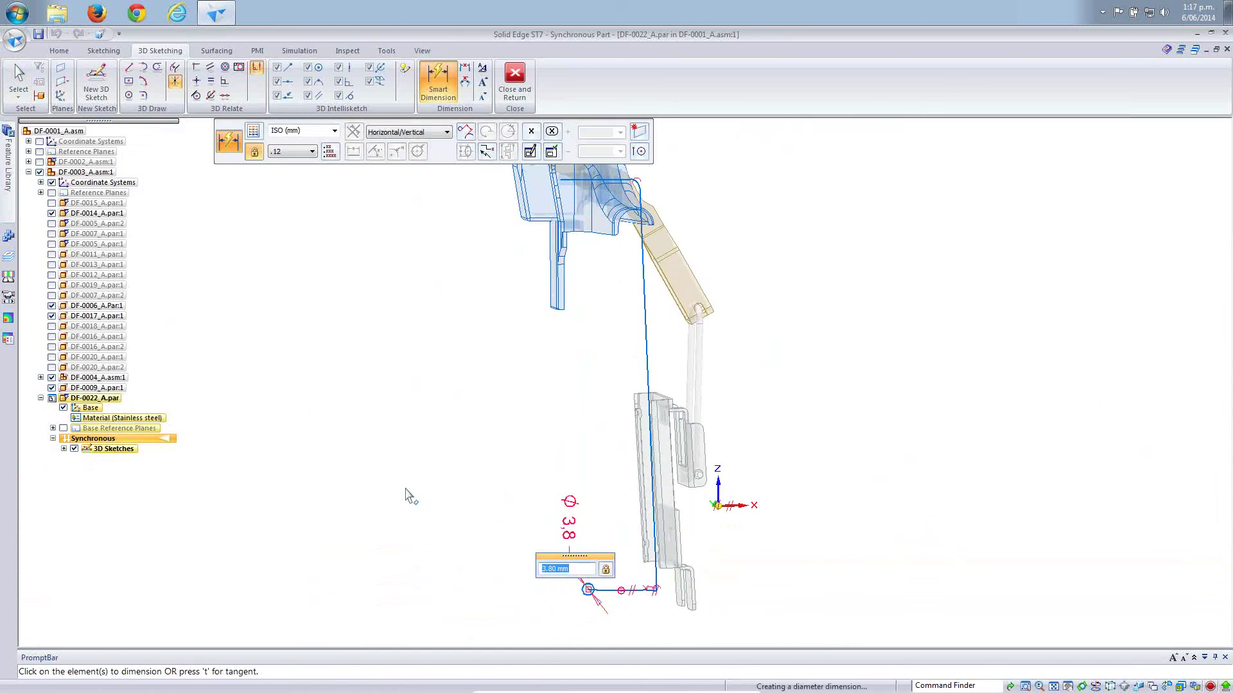
key("Escape")
middle_click_drag(366, 490, 366, 488)
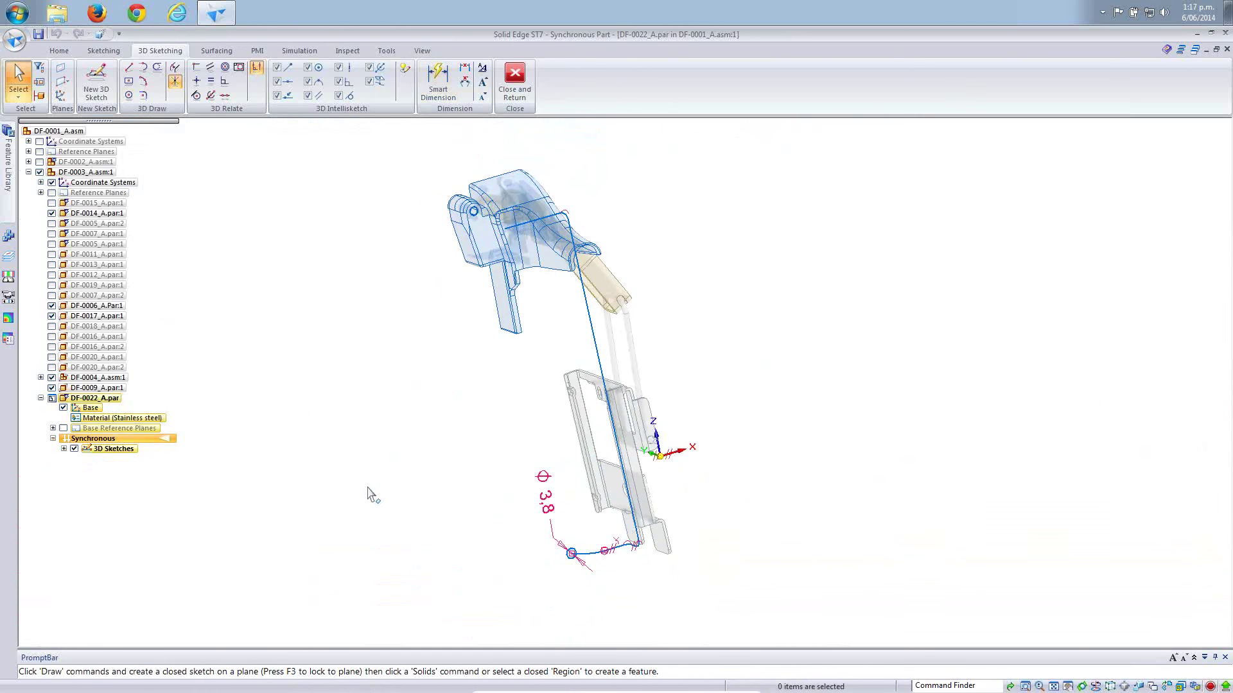
Sweep the 3.8 mm circle along the filleted 3D path and hide the 3D sketches.
right_click_drag(367, 488, 406, 483)
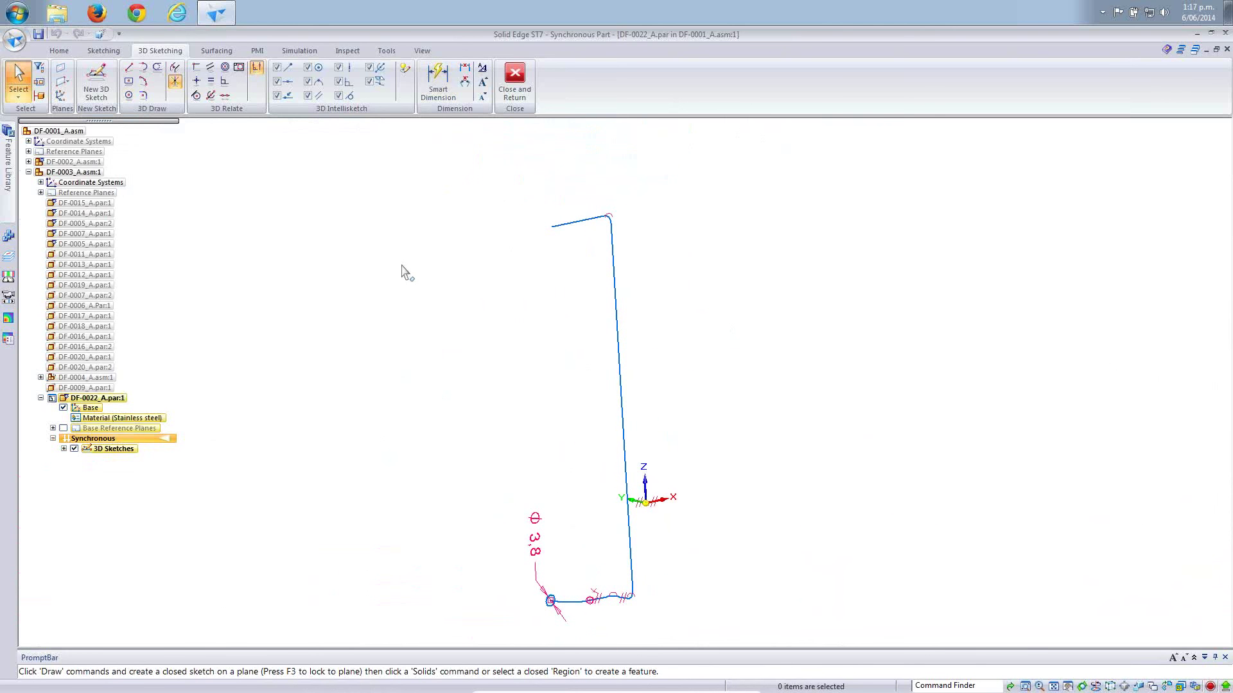
left_click(61, 50)
left_click(649, 71)
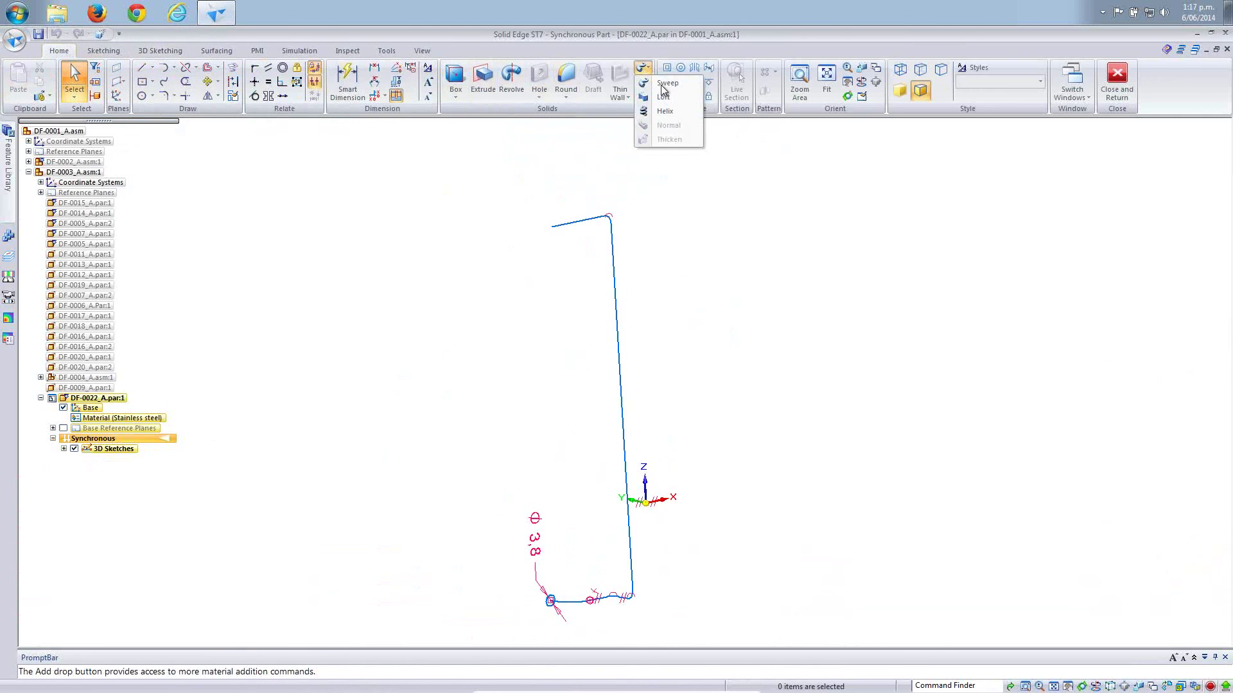
left_click(668, 87)
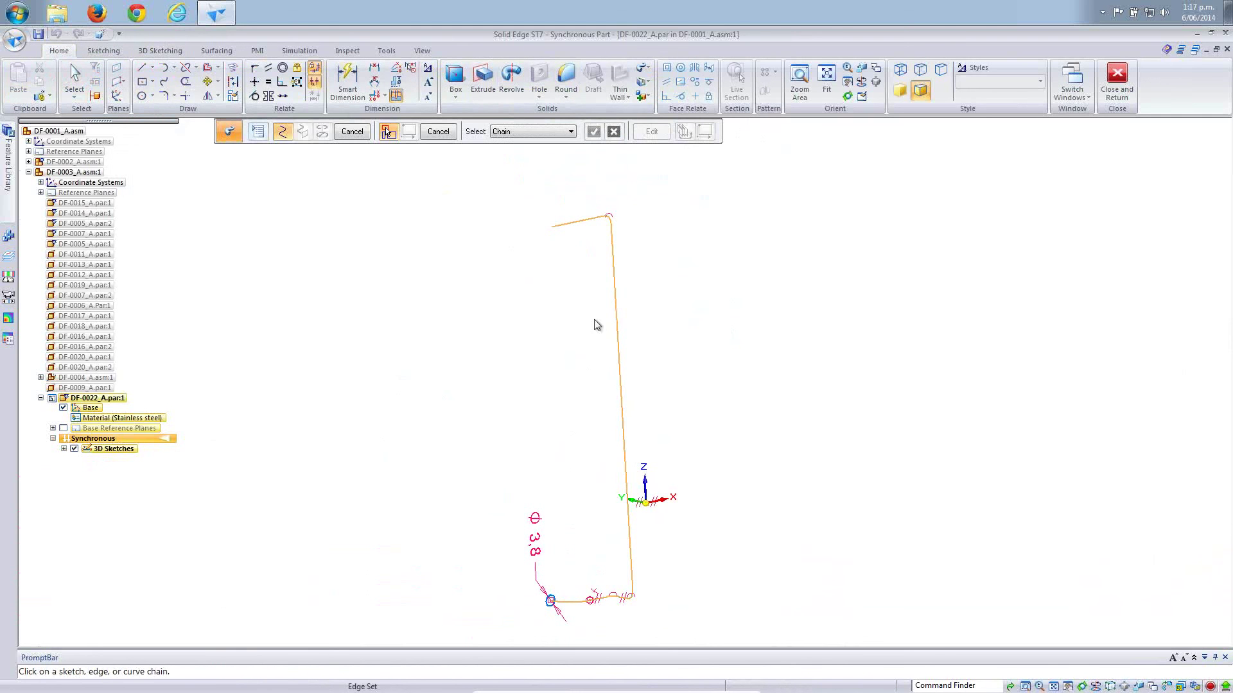
left_click(615, 329)
left_click(550, 600)
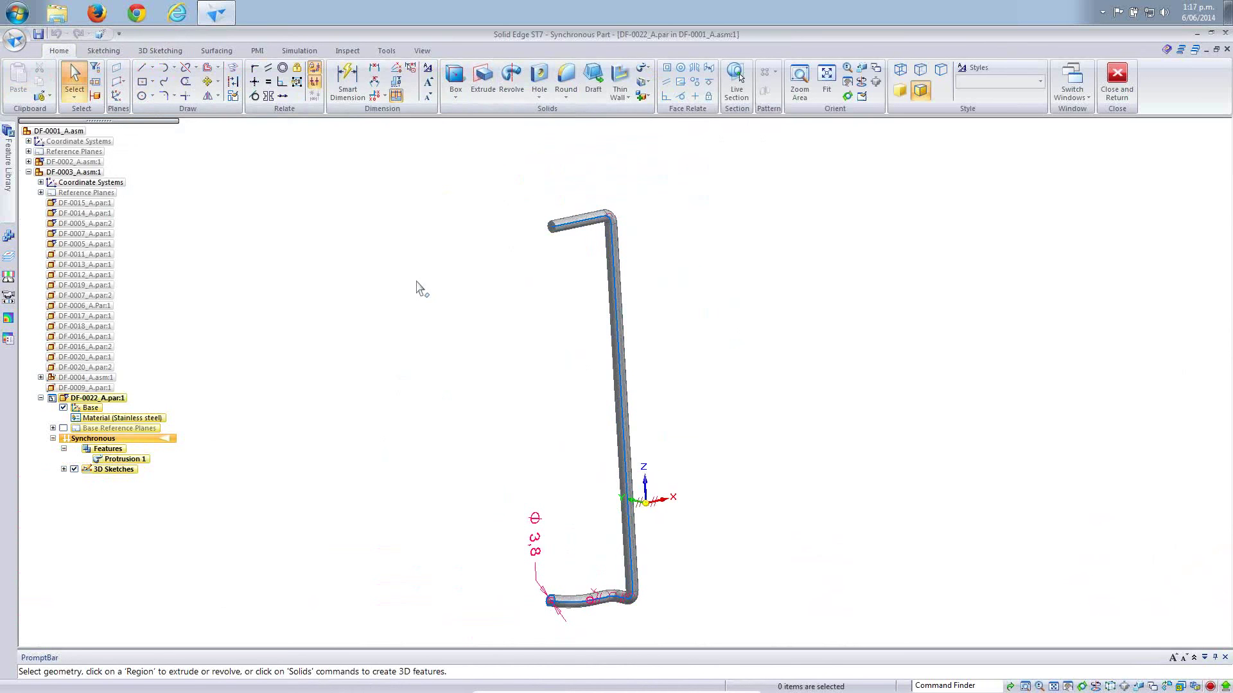
middle_click_drag(409, 295, 408, 283)
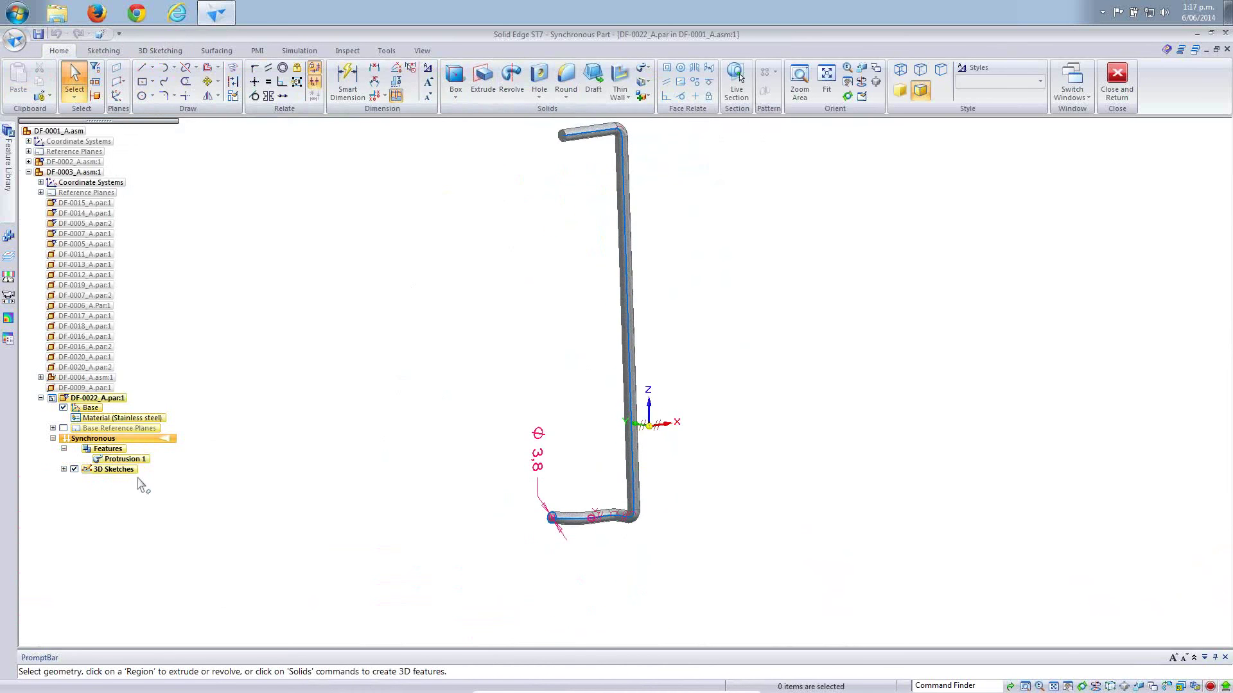
left_click(73, 470)
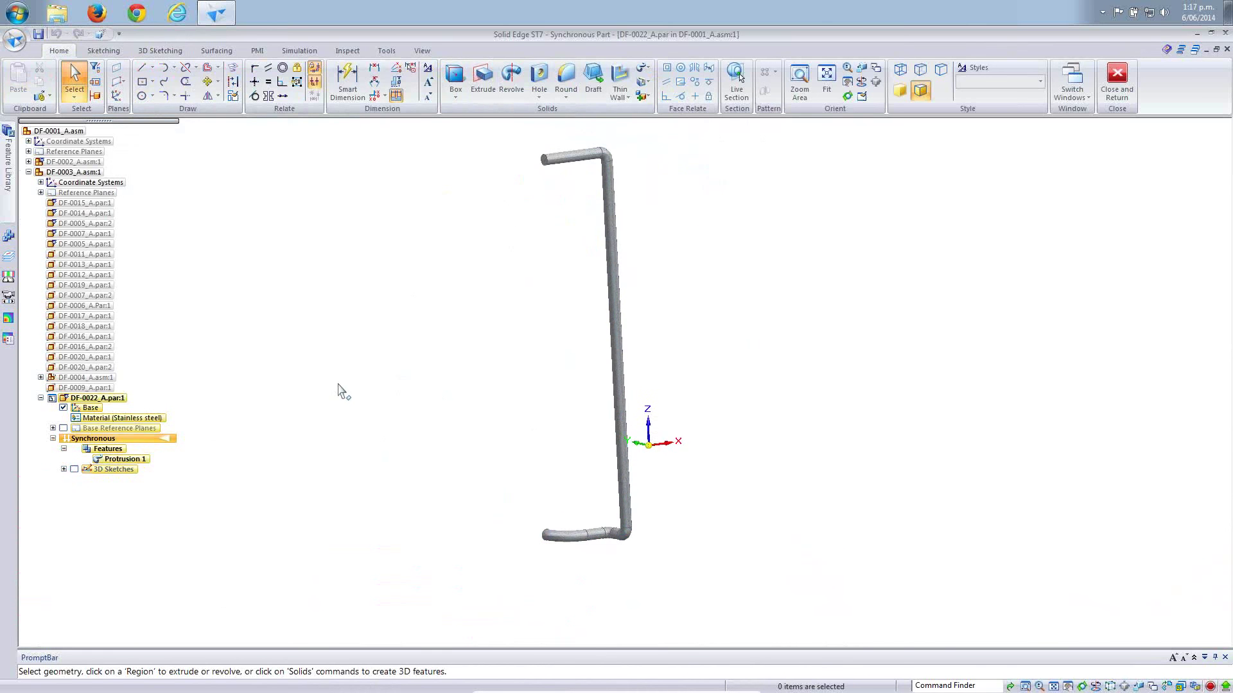
Mirror the swept wire protrusion about the vertical base plane through the free end of its lower arc.
left_click(123, 459)
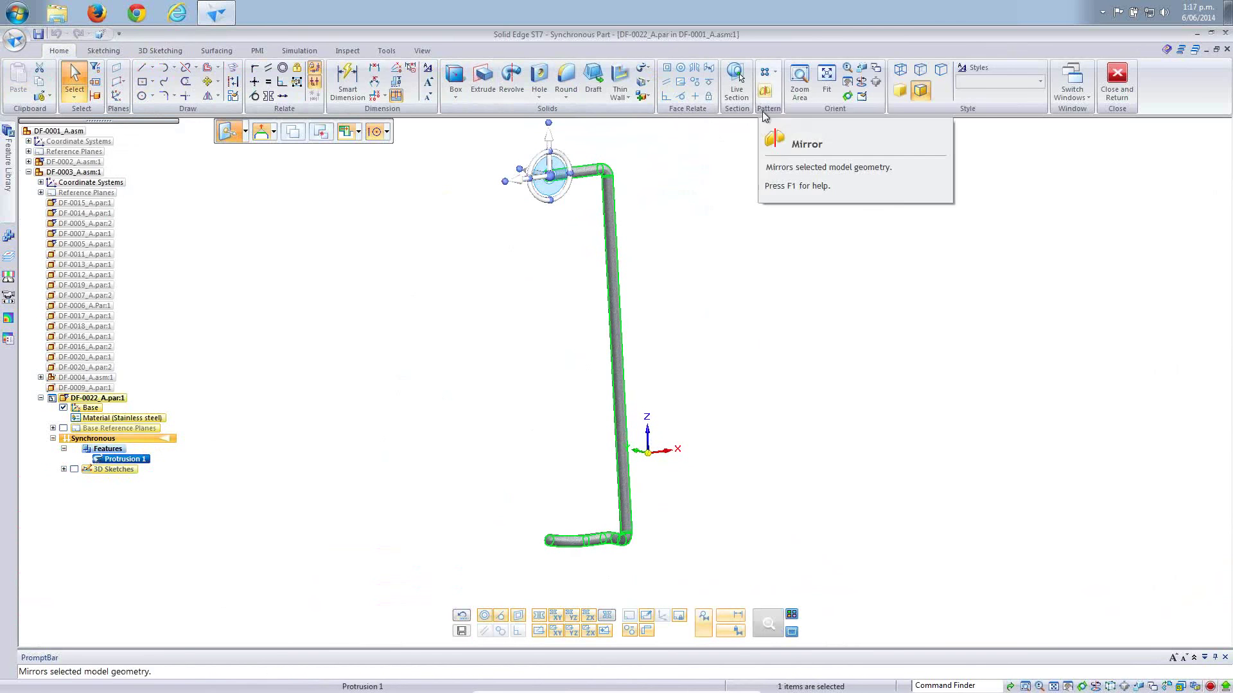
left_click(765, 90)
left_click(659, 434)
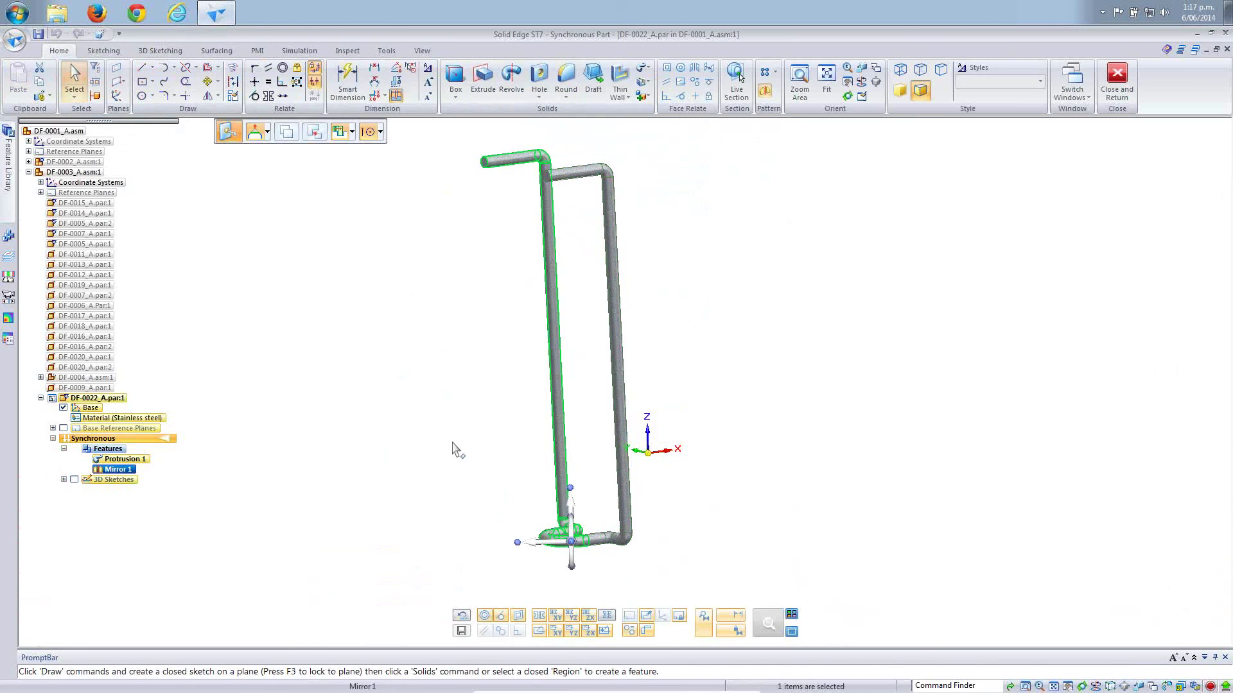
right_click(434, 380)
left_click(429, 369)
left_click(429, 370)
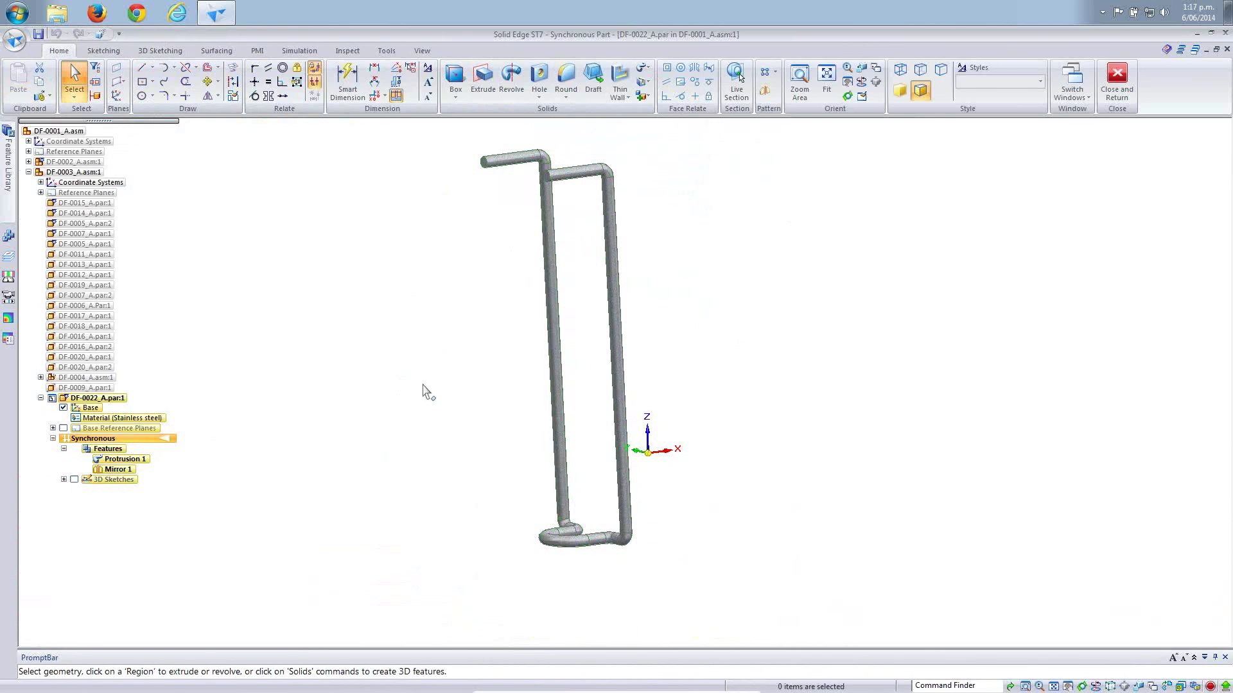
Set the major diameter of the curved bend at the bottom of the wire to 6 mm.
scroll(411, 399, "up", 5)
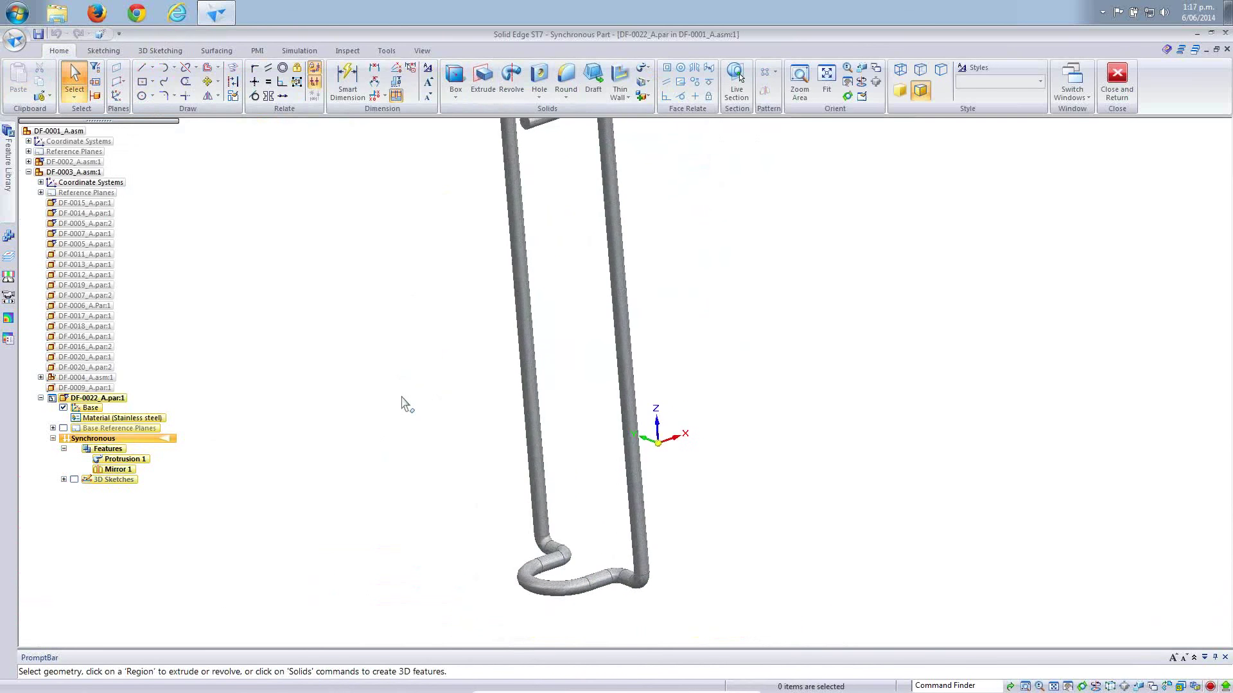
scroll(405, 405, "up", 3)
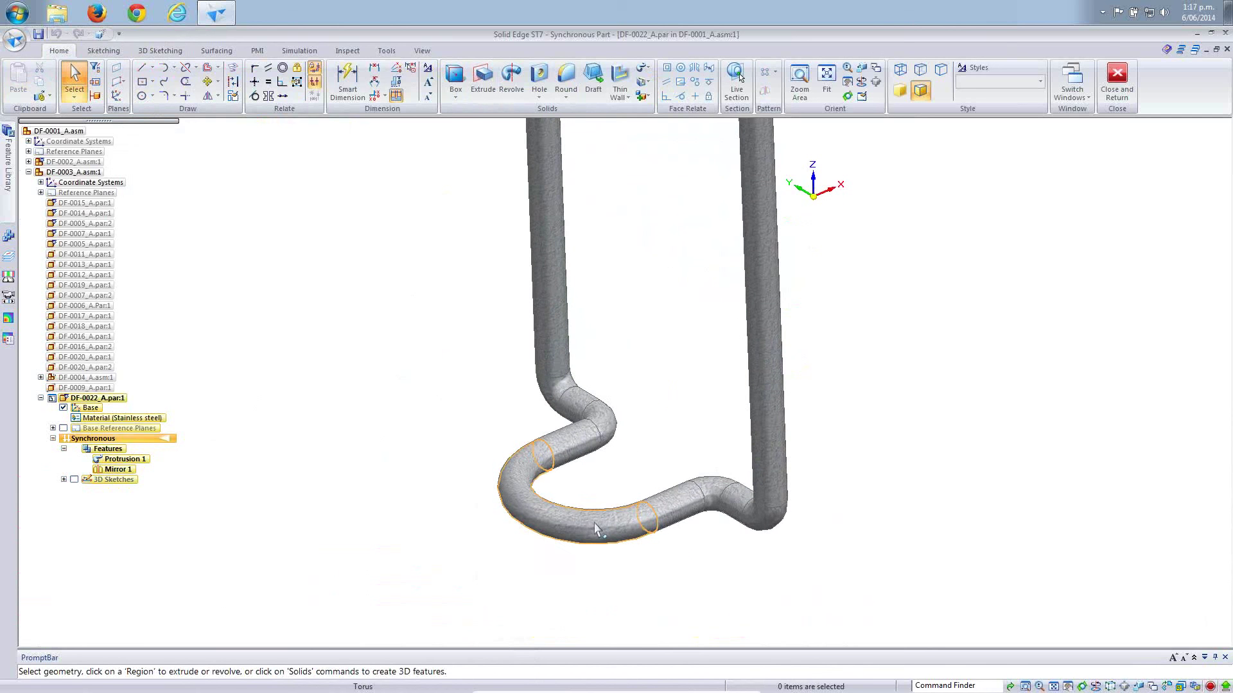
left_click(597, 525)
left_click(575, 475)
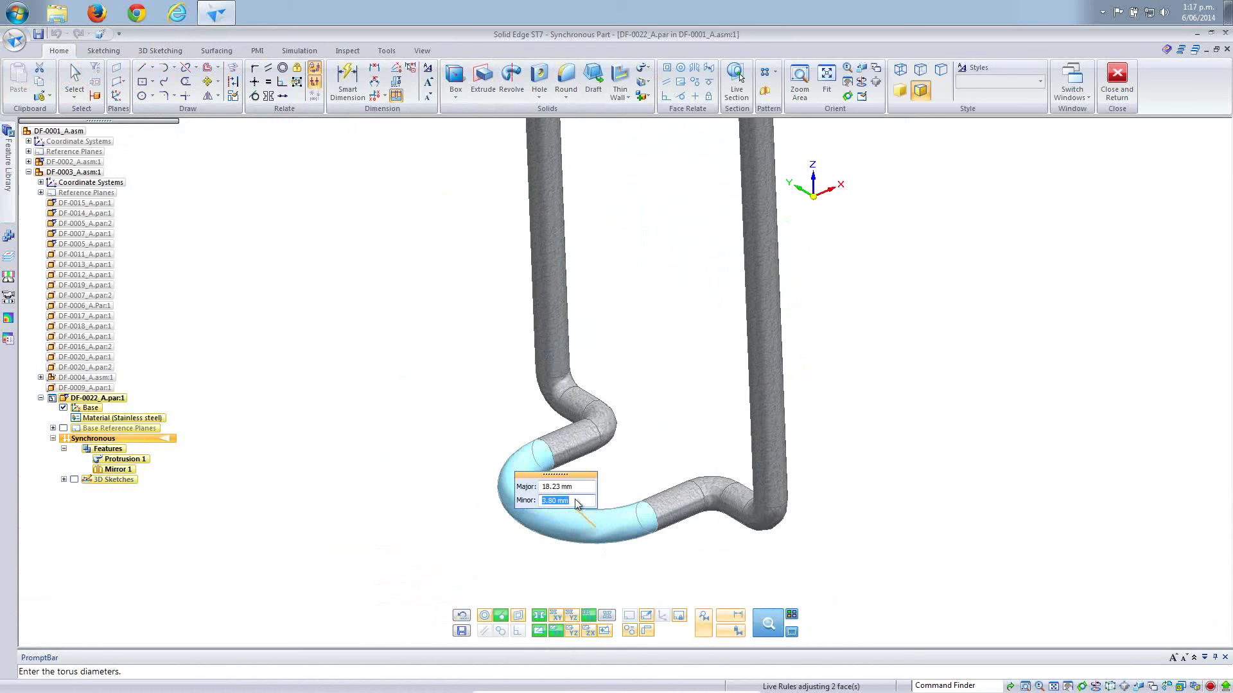
key("Tab")
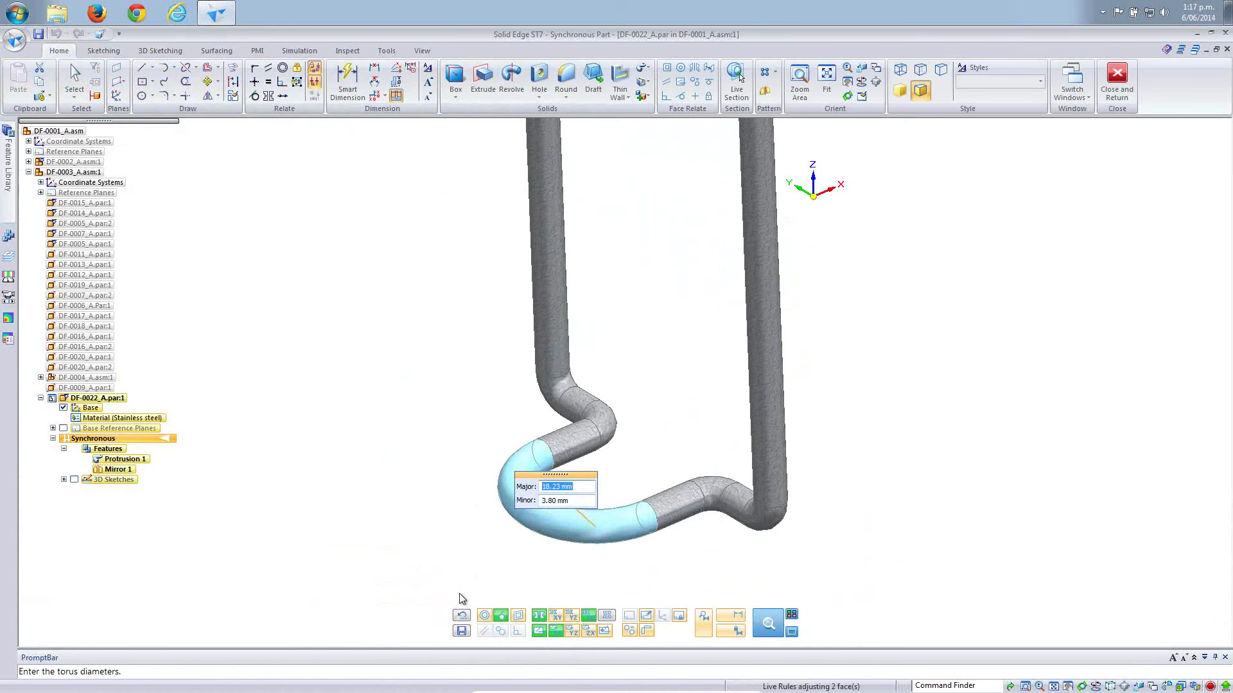
type("6")
key("Tab")
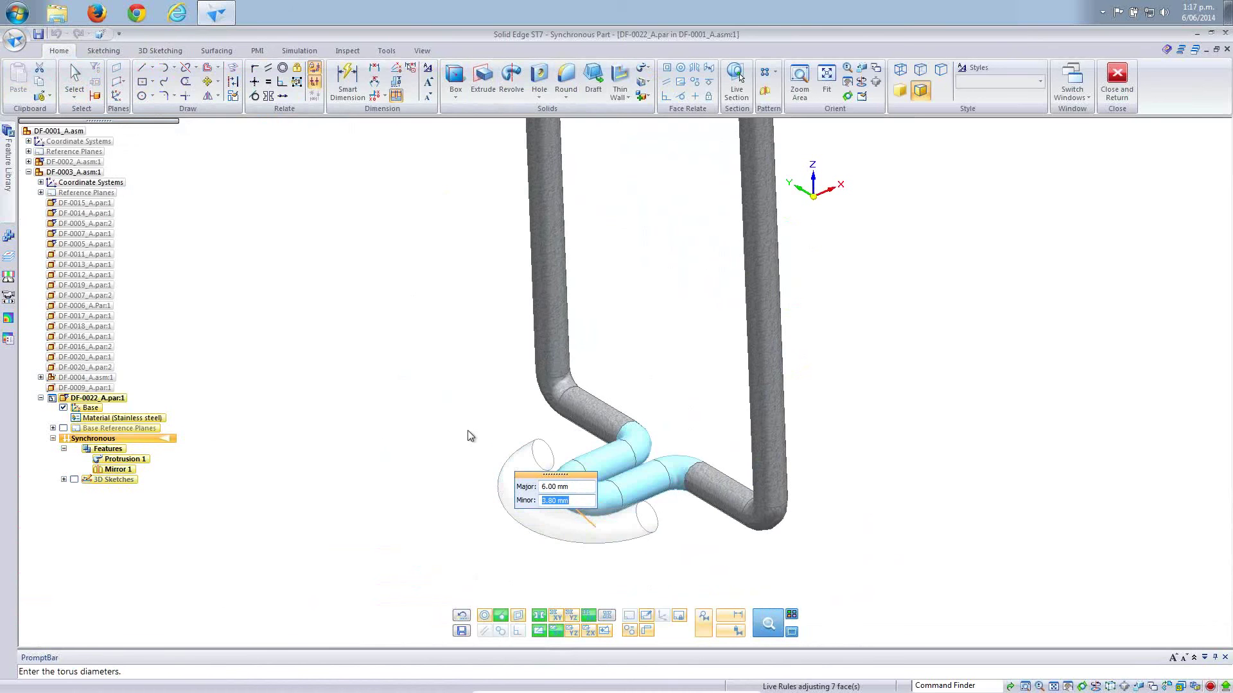
key("Return")
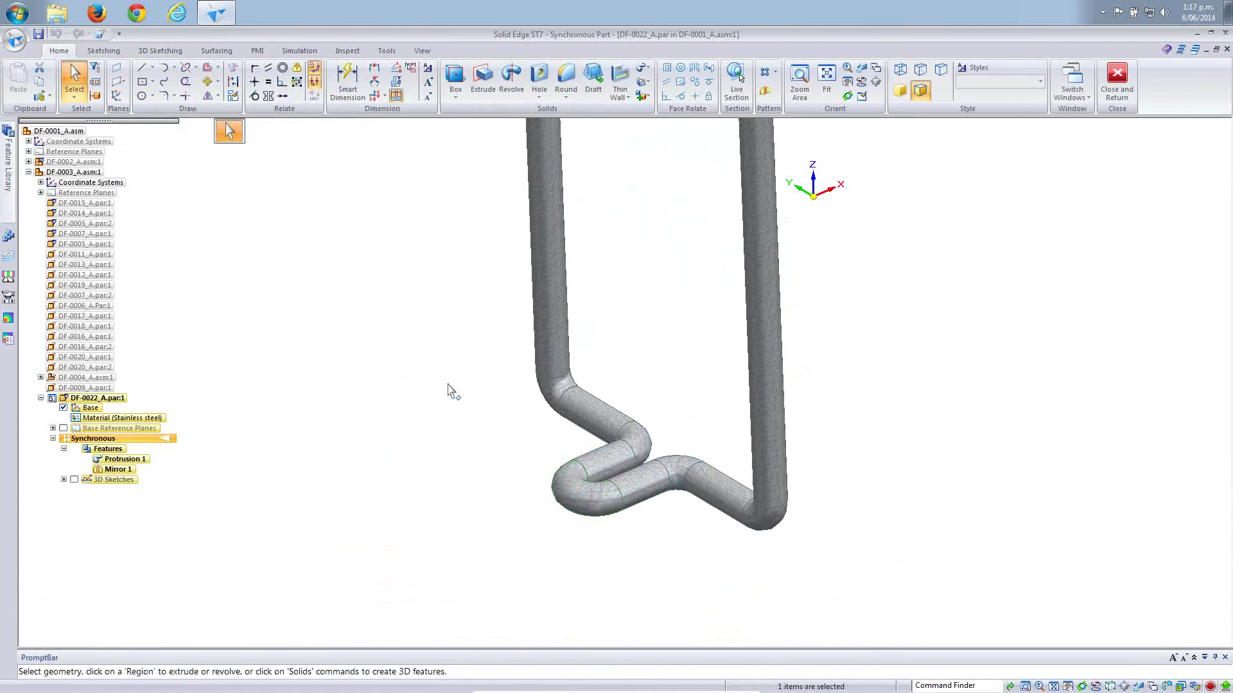
Apply a Parallel face relationship to the wire's straight vertical leg.
scroll(514, 490, "down", 5)
middle_click_drag(514, 490, 439, 402)
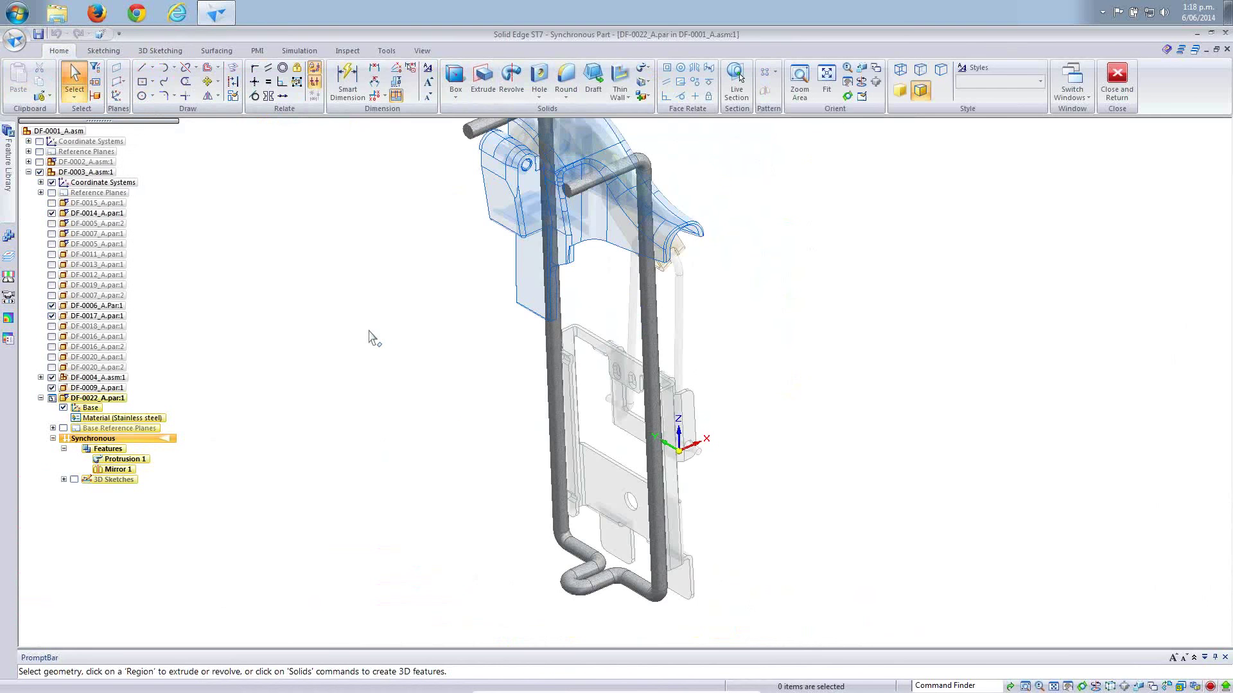
middle_click_drag(371, 338, 474, 396)
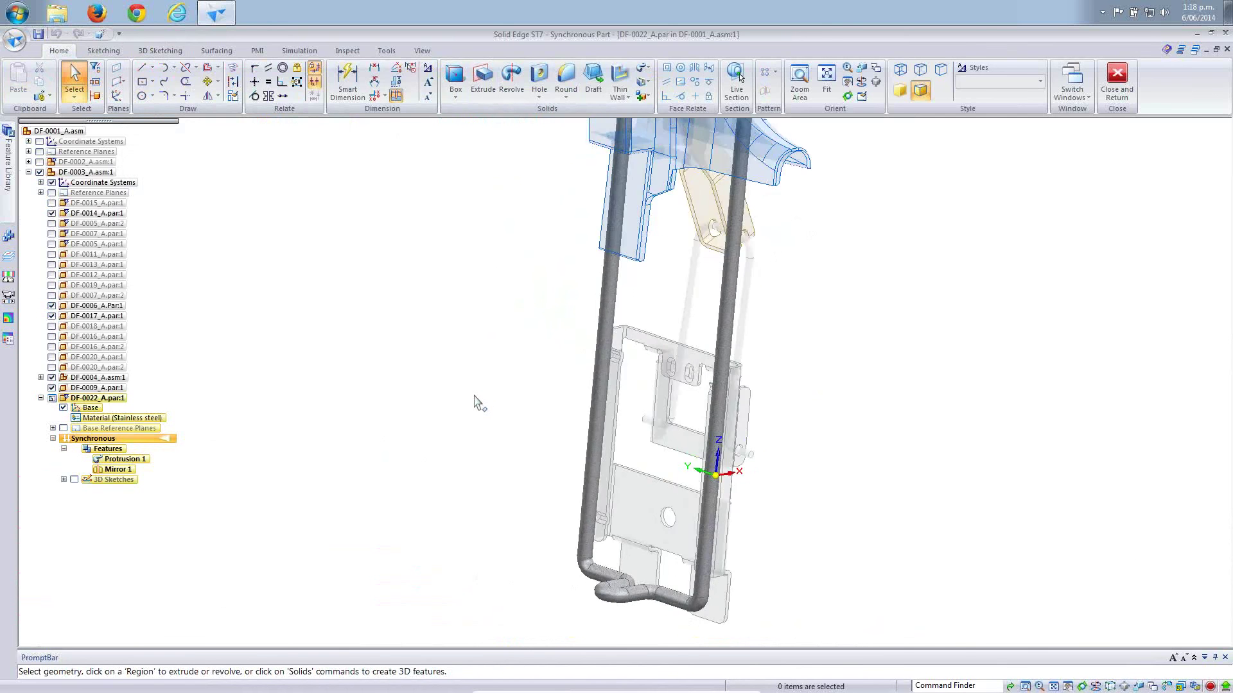
left_click(669, 86)
left_click(689, 339)
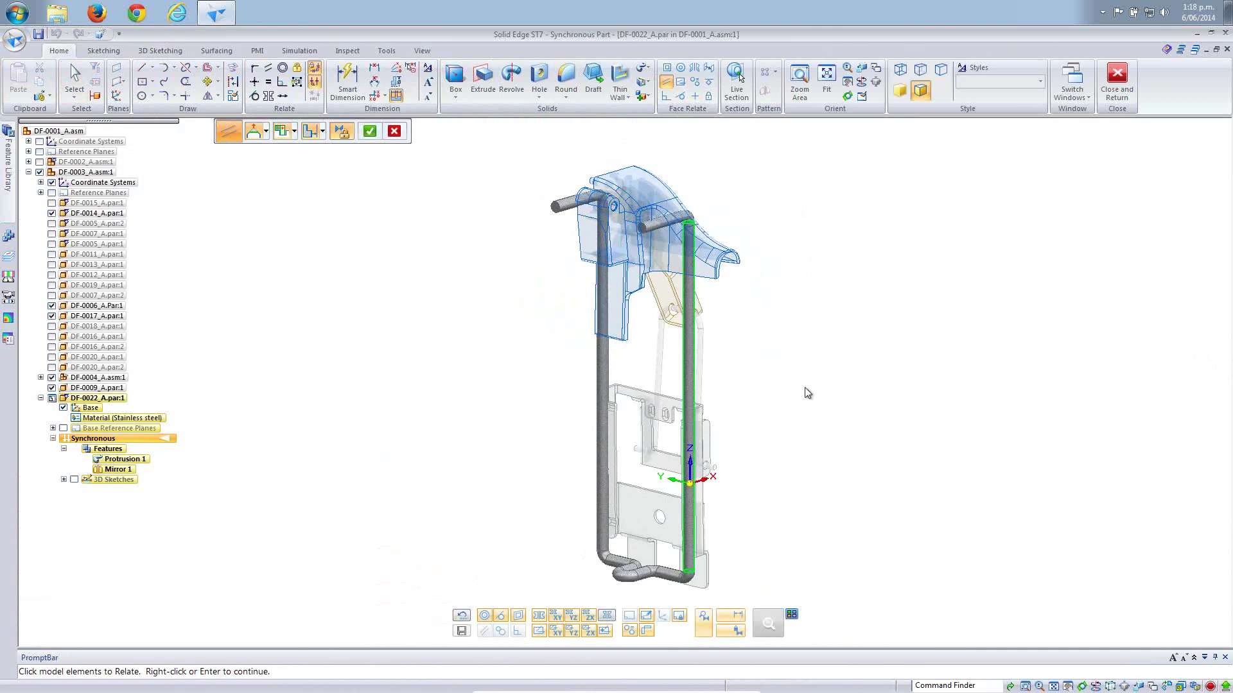
right_click(708, 472)
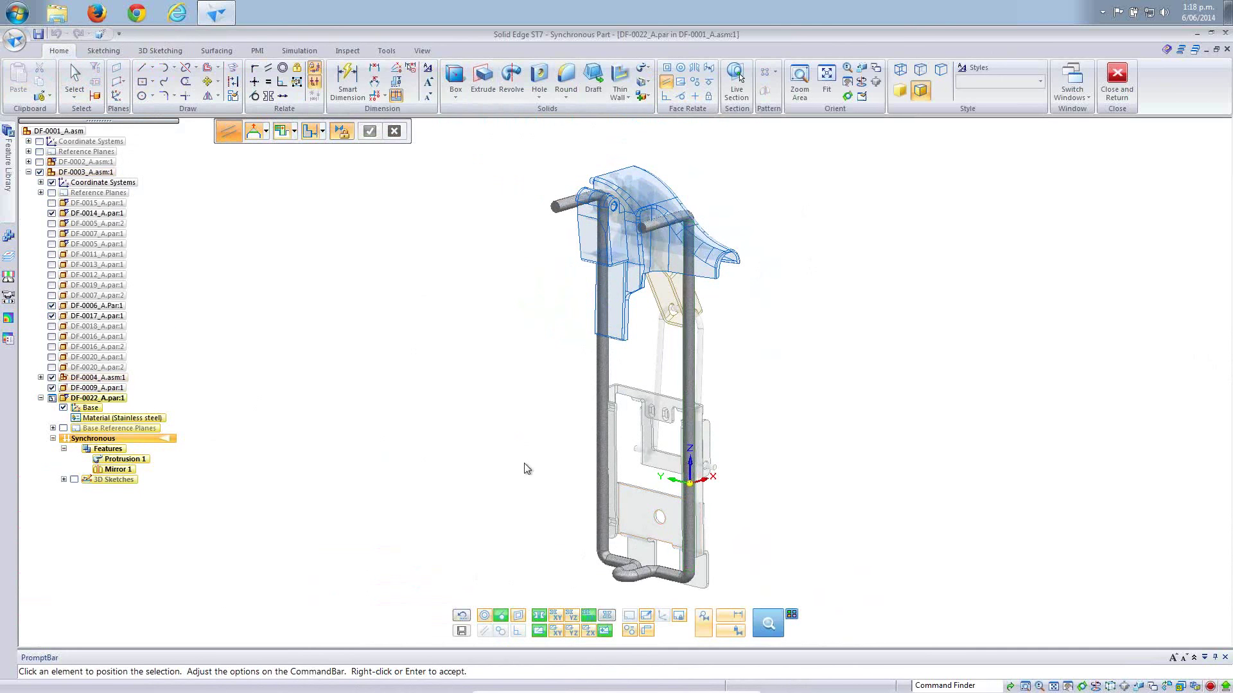
right_click(488, 388)
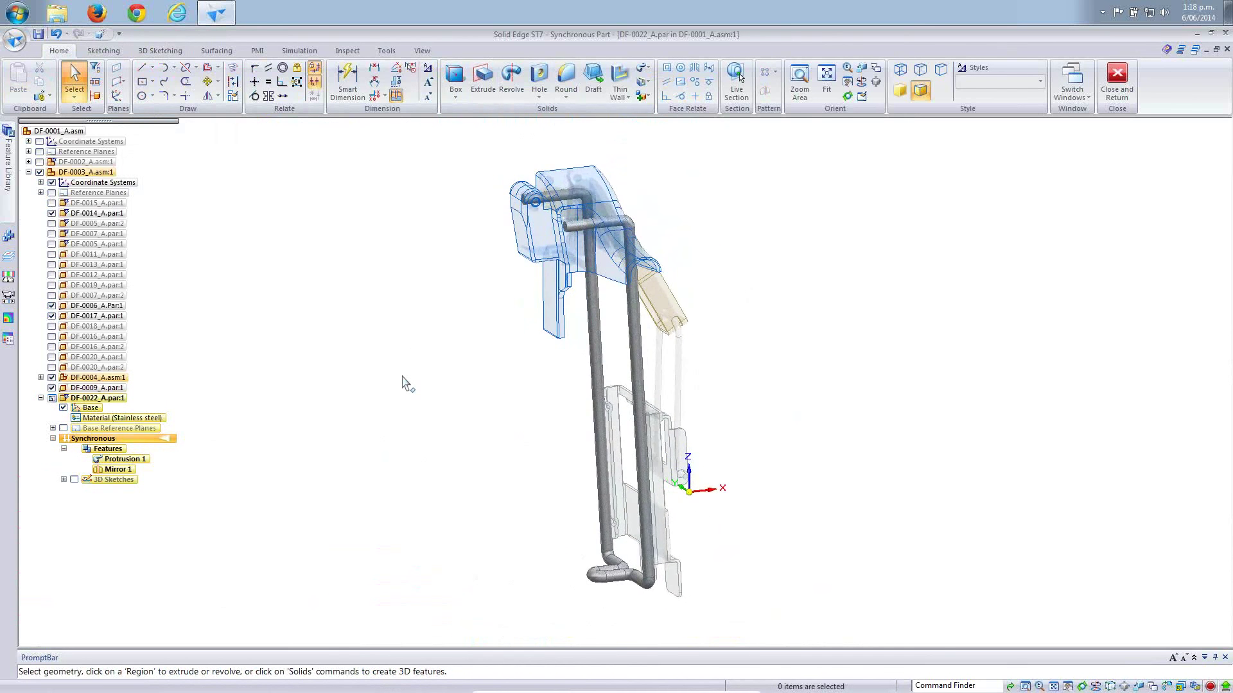
Select all the wire's faces, including both upper arms, and reposition the steering wheel on a vertical leg.
key("ctrl+f")
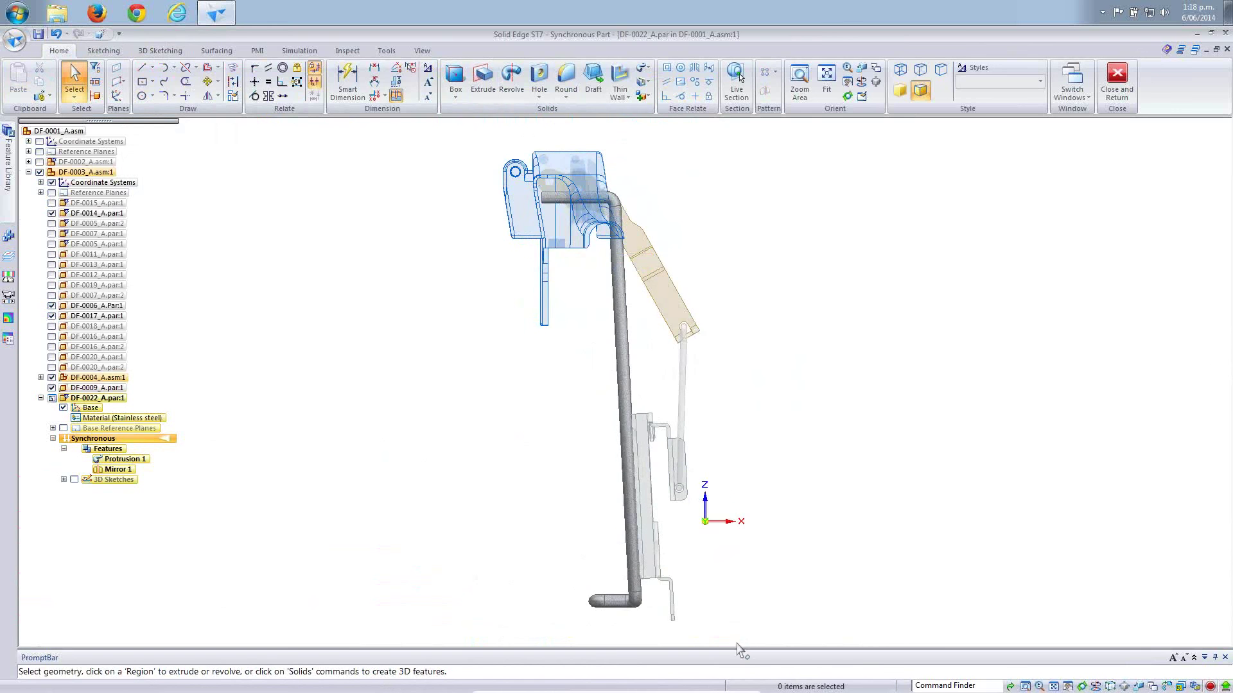
left_click(568, 168)
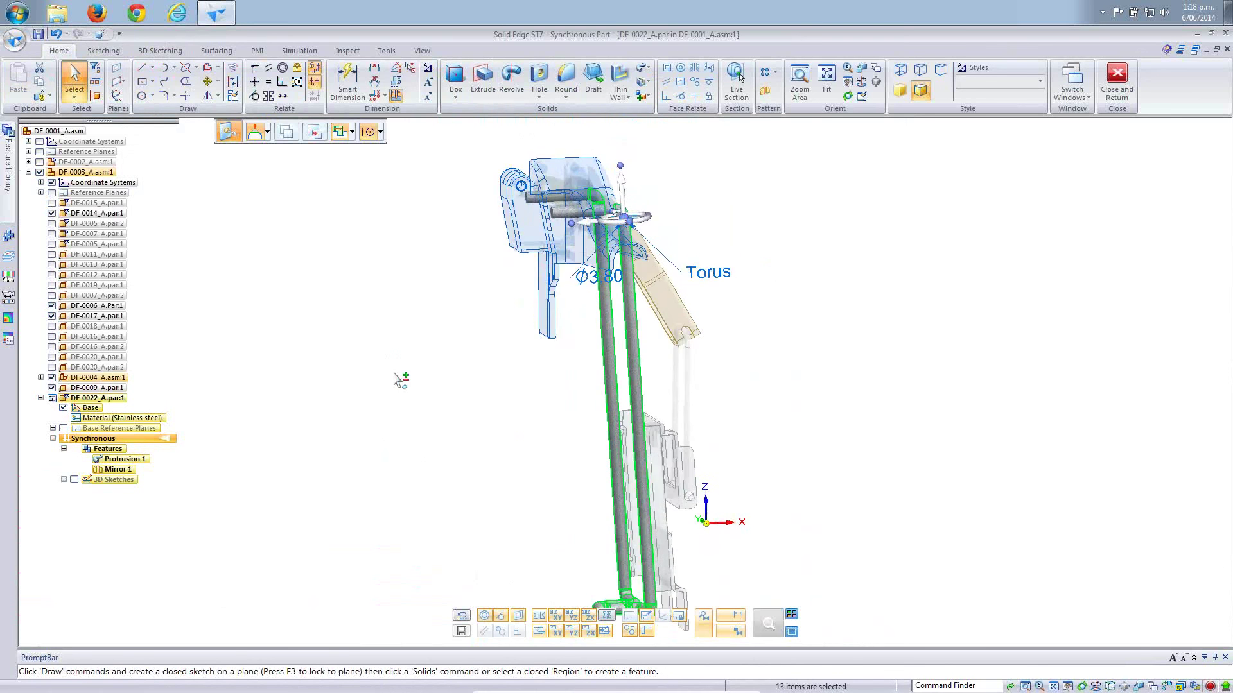
left_click(597, 260)
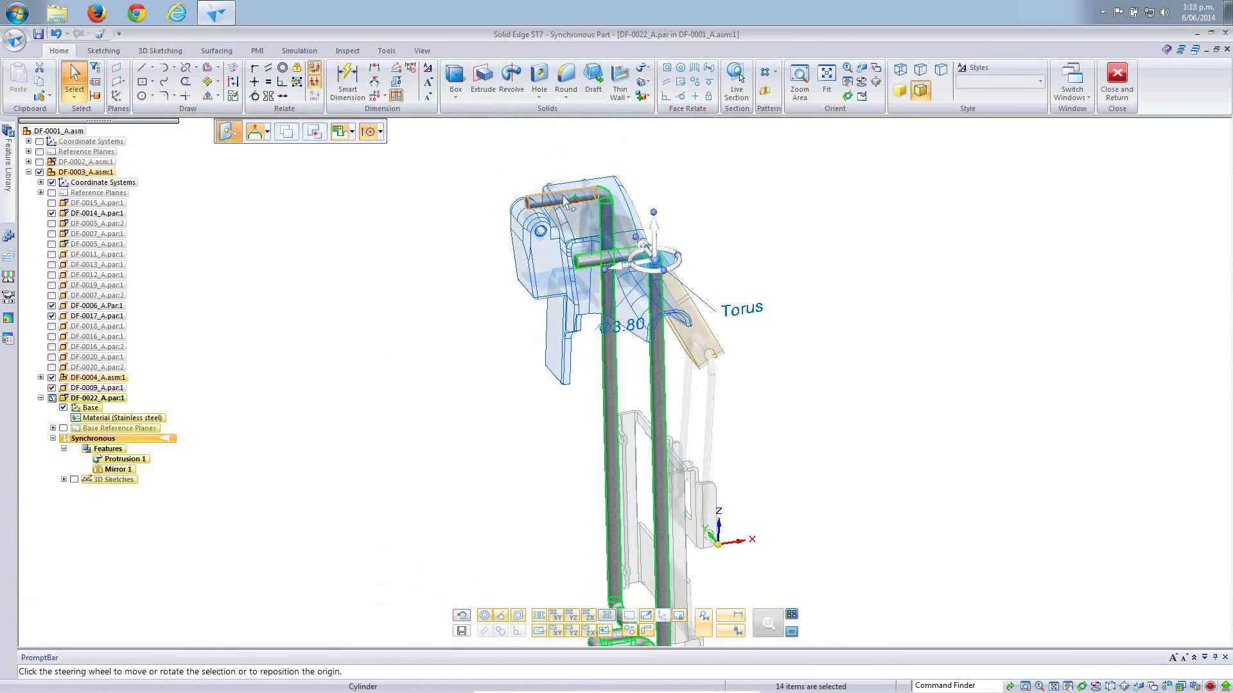
left_click(565, 201)
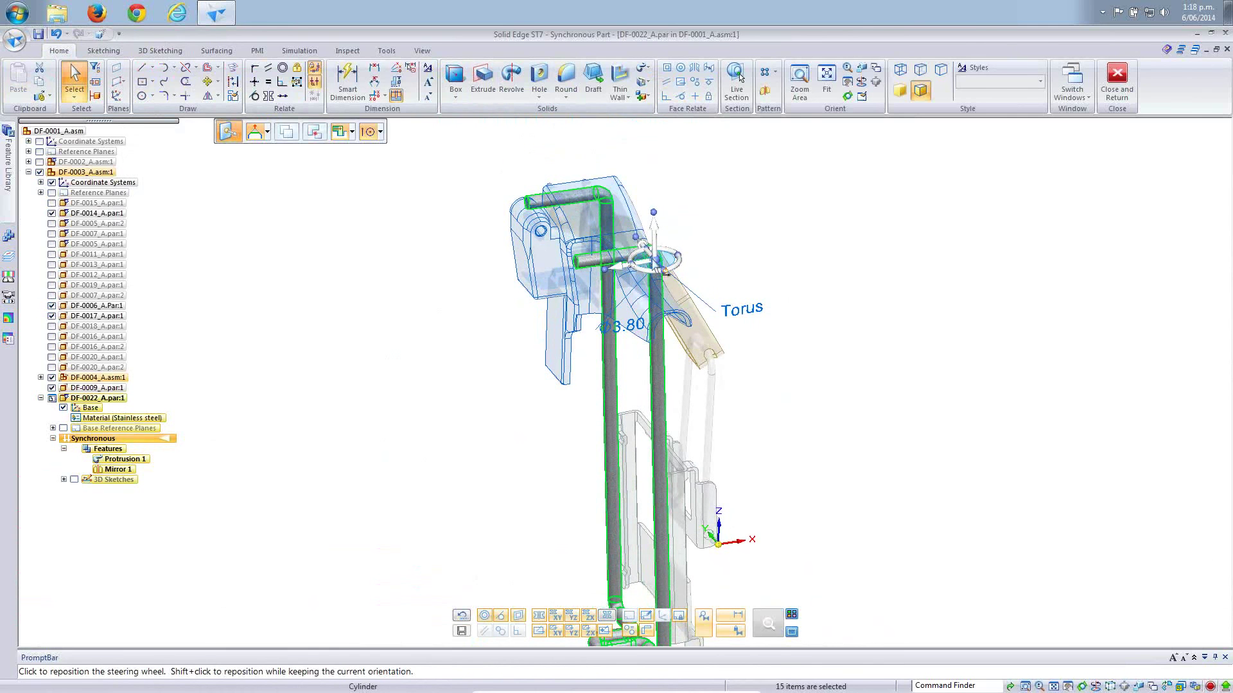
left_click(654, 259)
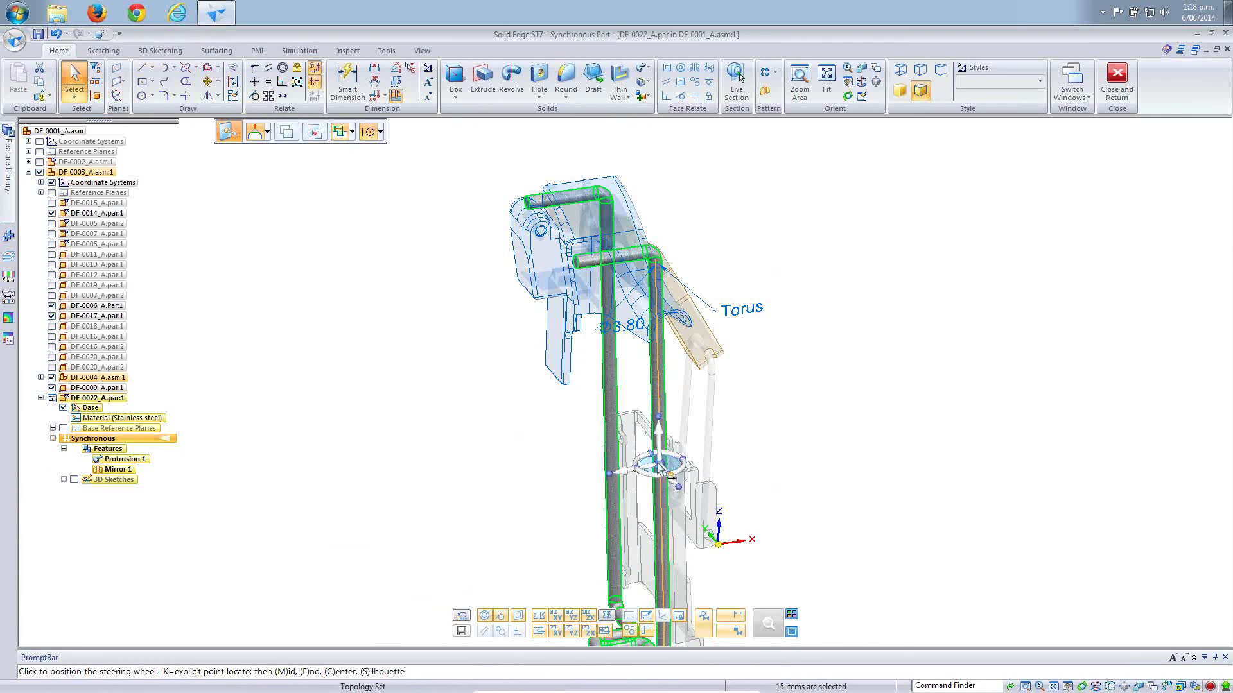
left_click(548, 525)
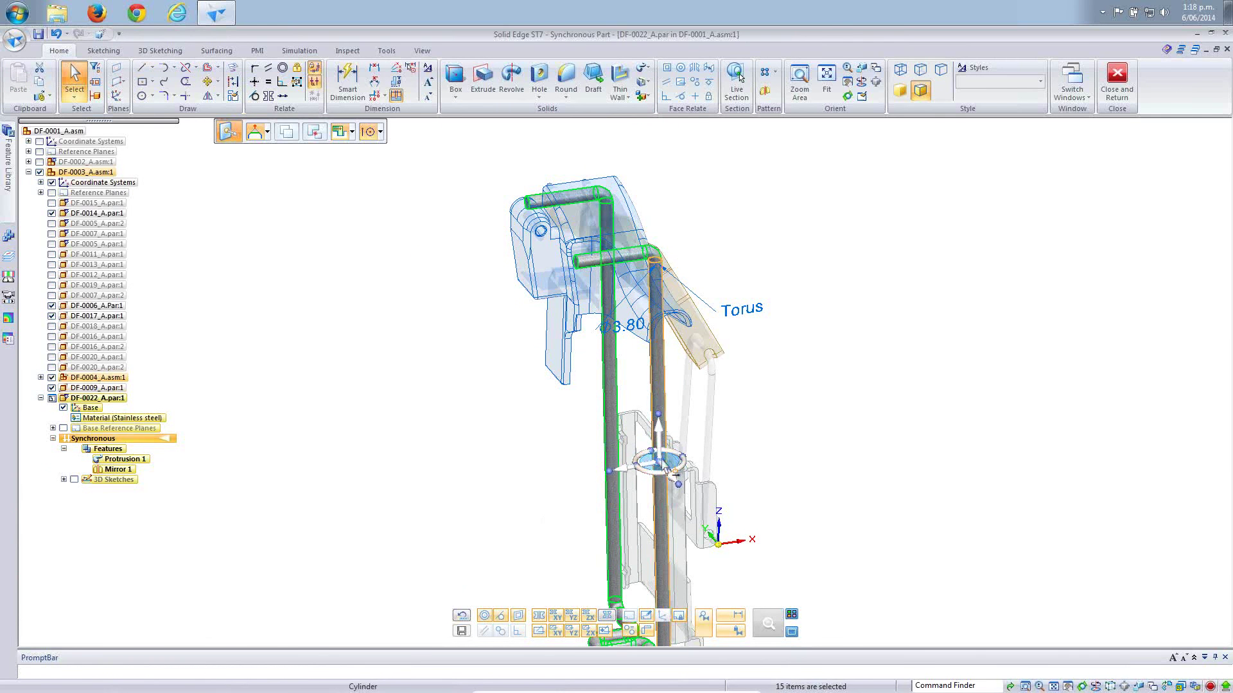
Offset only the steering wheel by 3.8/2 mm from the leg's axis towards the mounting plate.
scroll(456, 454, "up", 5)
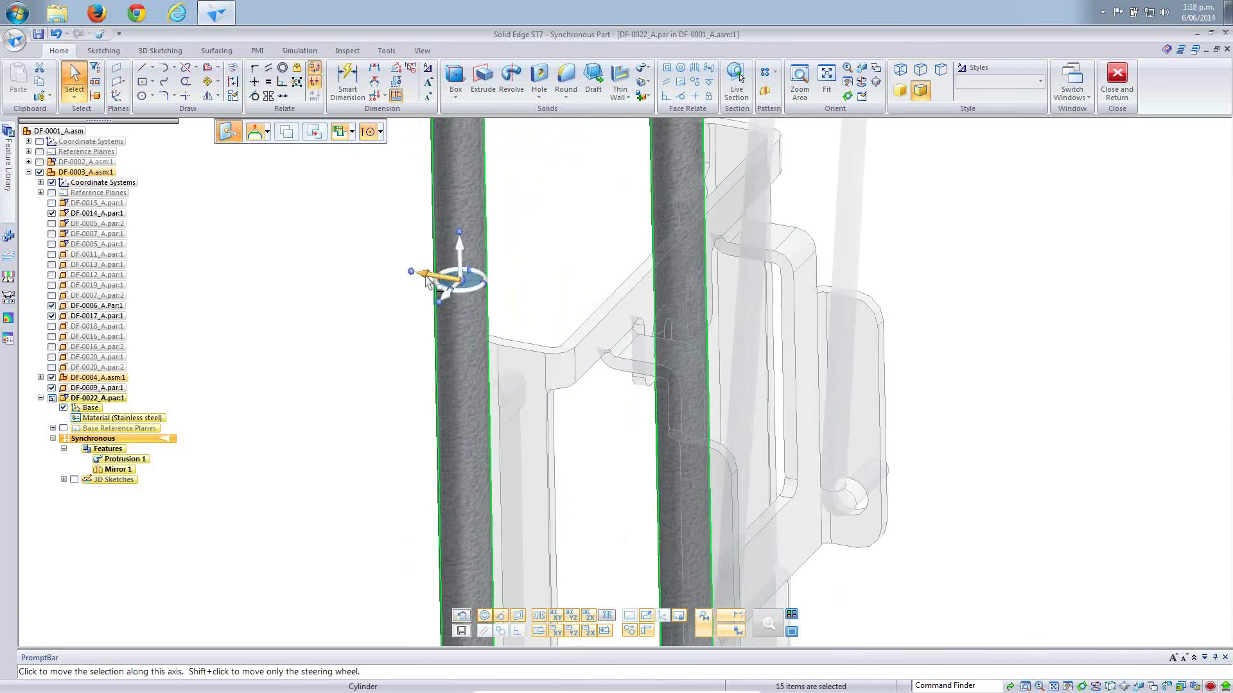
left_click(423, 277)
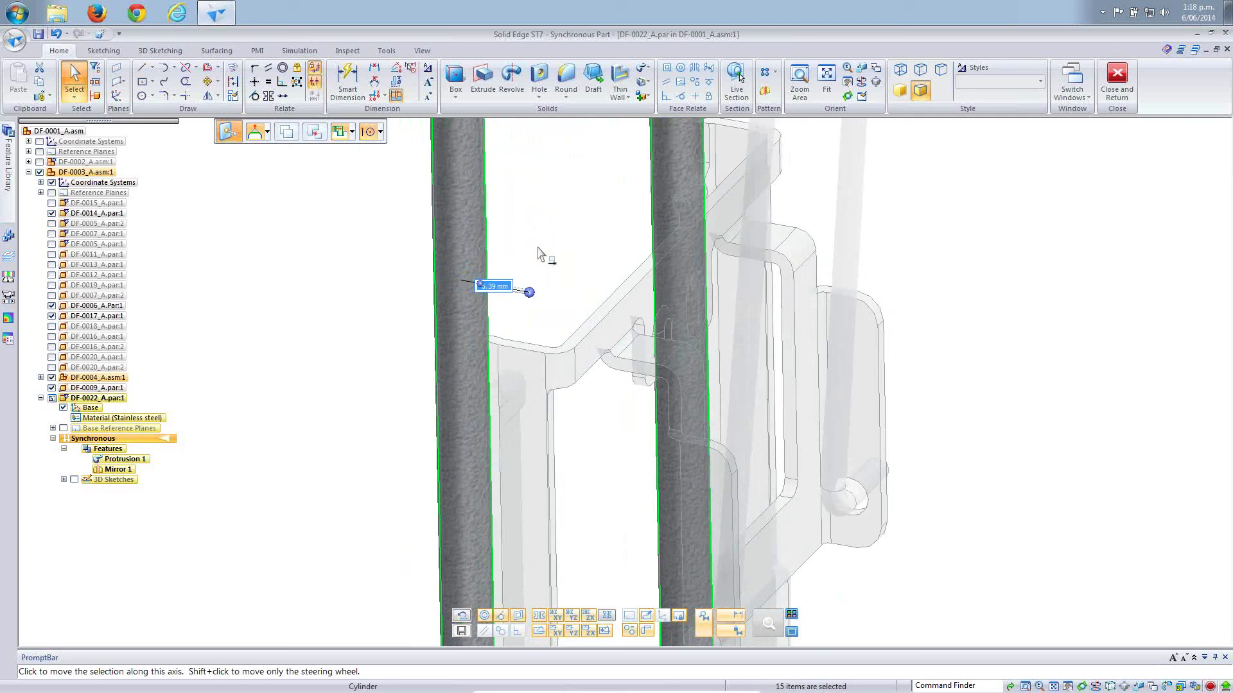
type("3.8/2")
key("Return")
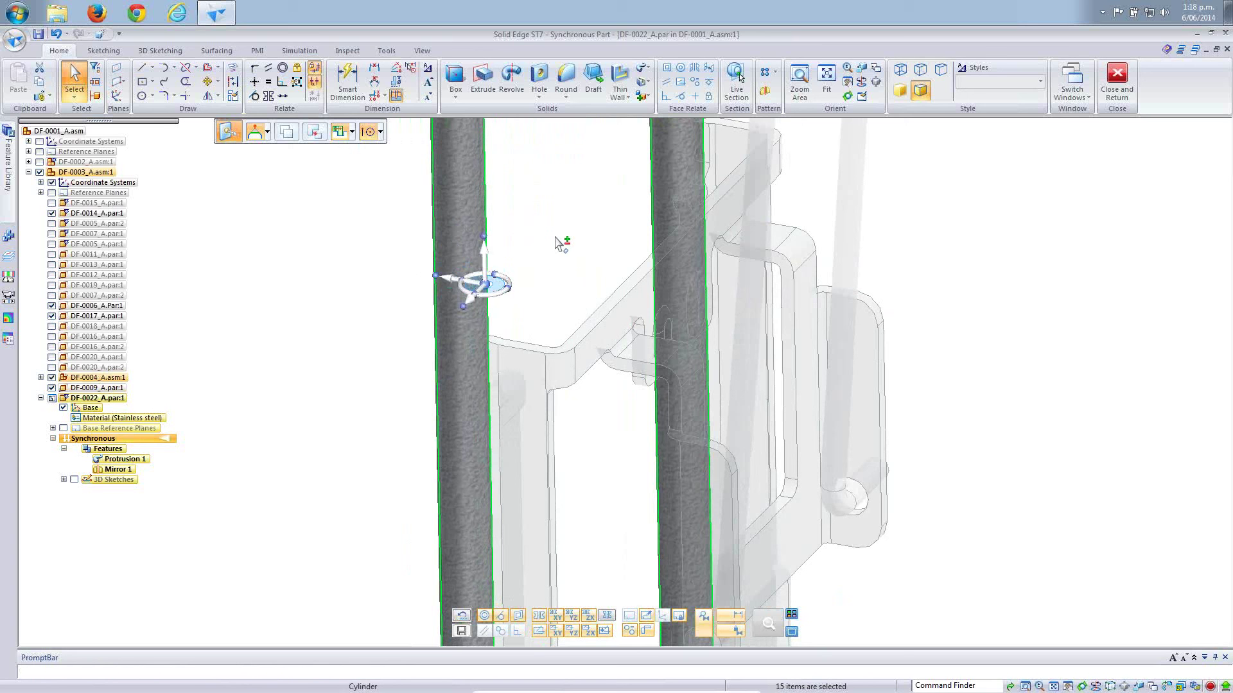
Move the whole wire along the steering wheel's axis to the mounting plate's edge.
left_click(453, 282)
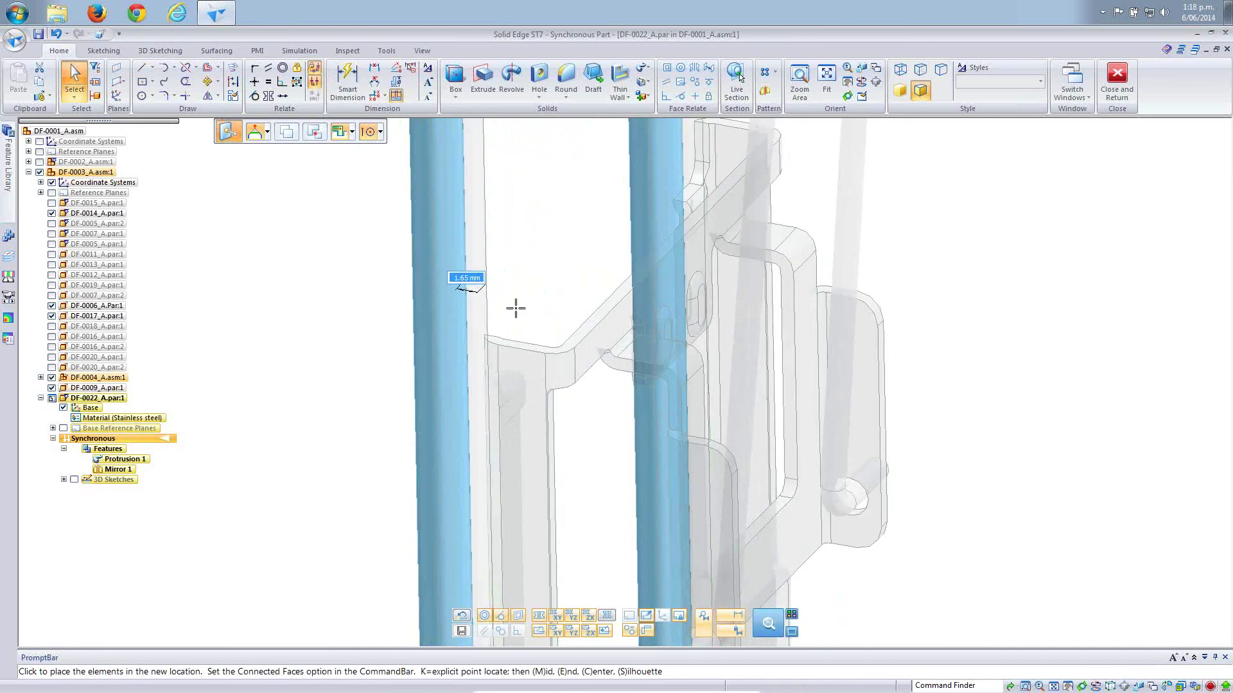
left_click(563, 345)
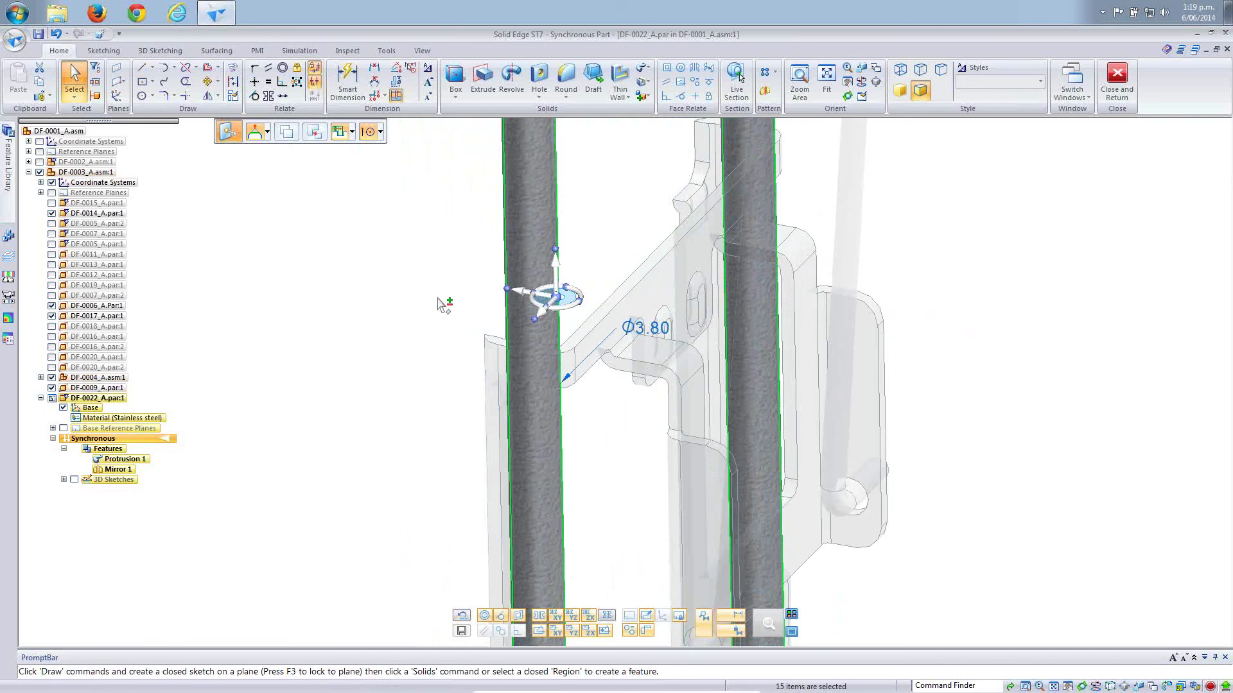
left_click(402, 278)
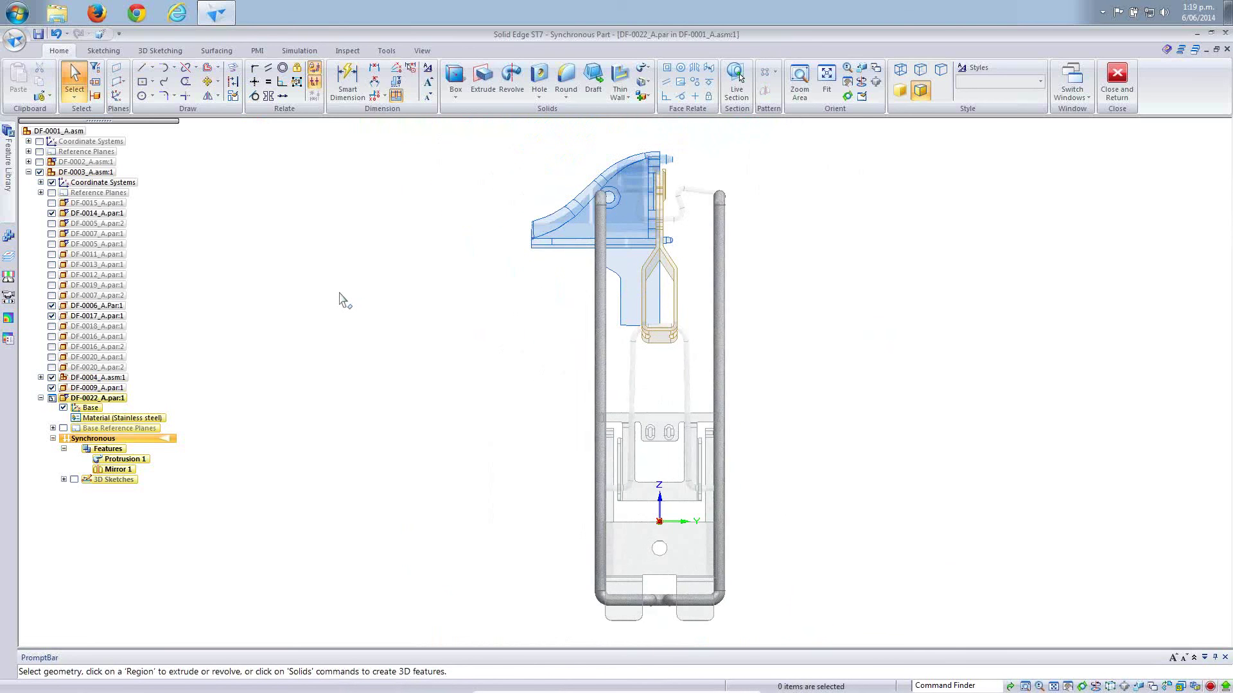
Move the wire's vertical leg sideways to align its centre with the round hole in the handle bracket, mirrored leg following.
left_click(602, 219)
left_click(601, 591)
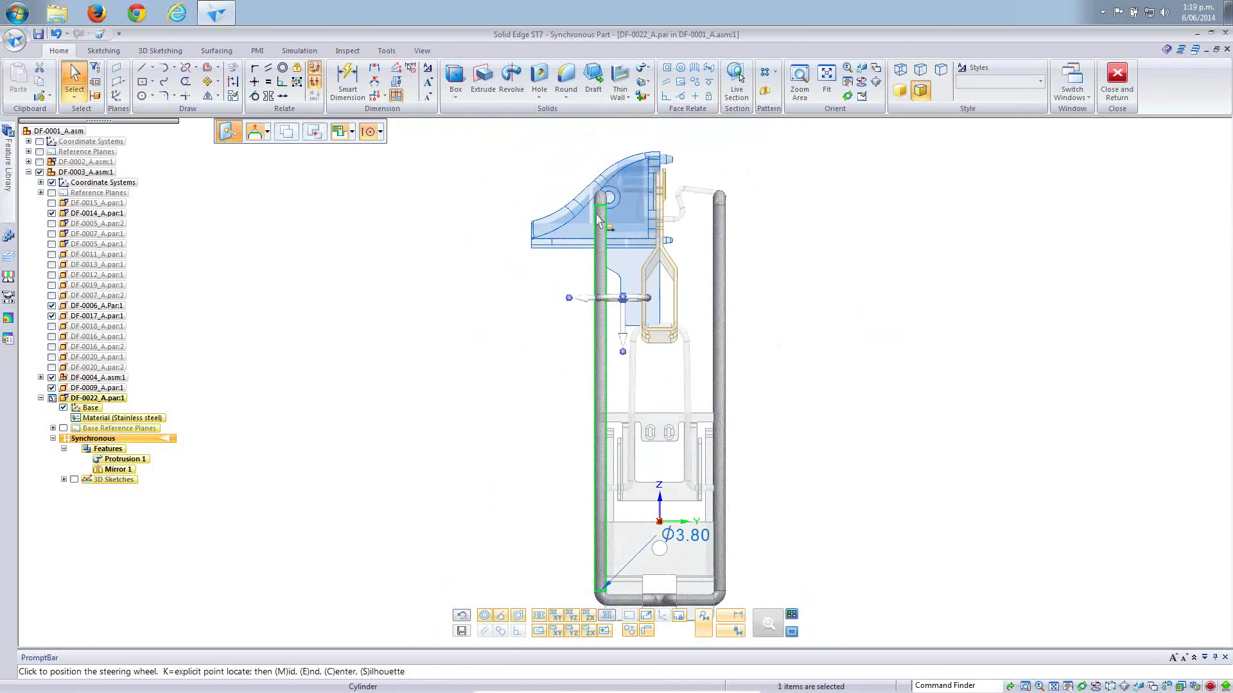
left_click(611, 201)
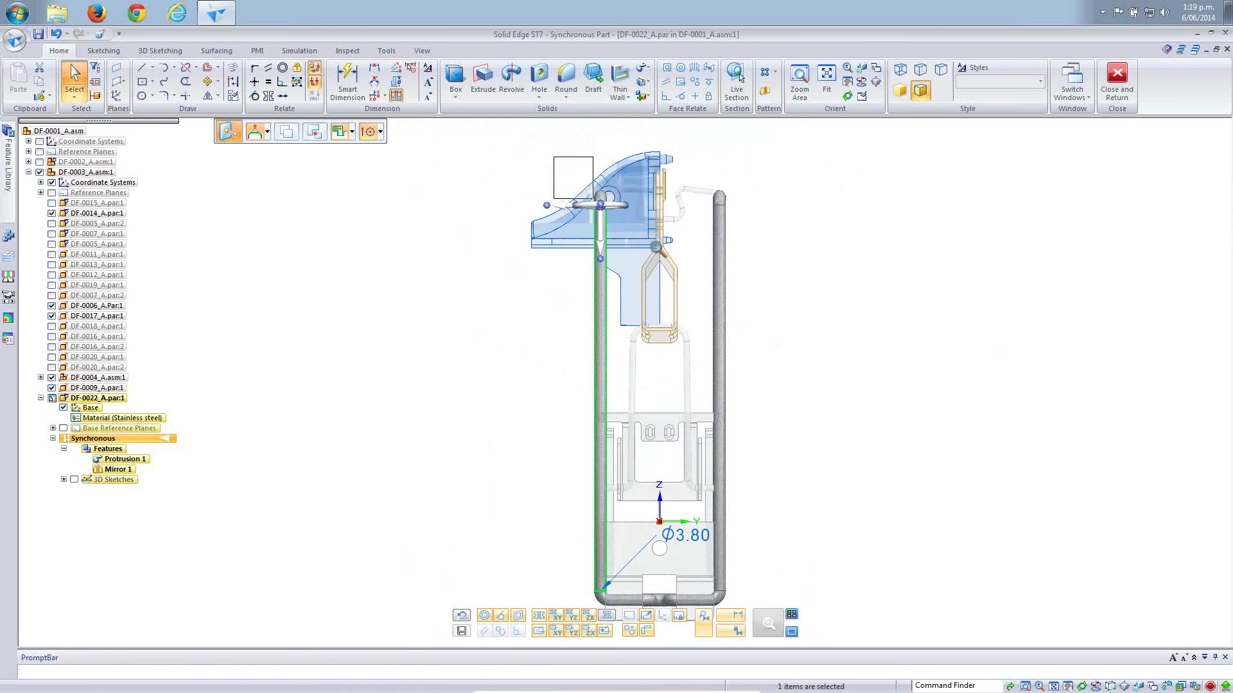
scroll(603, 174, "up", 10)
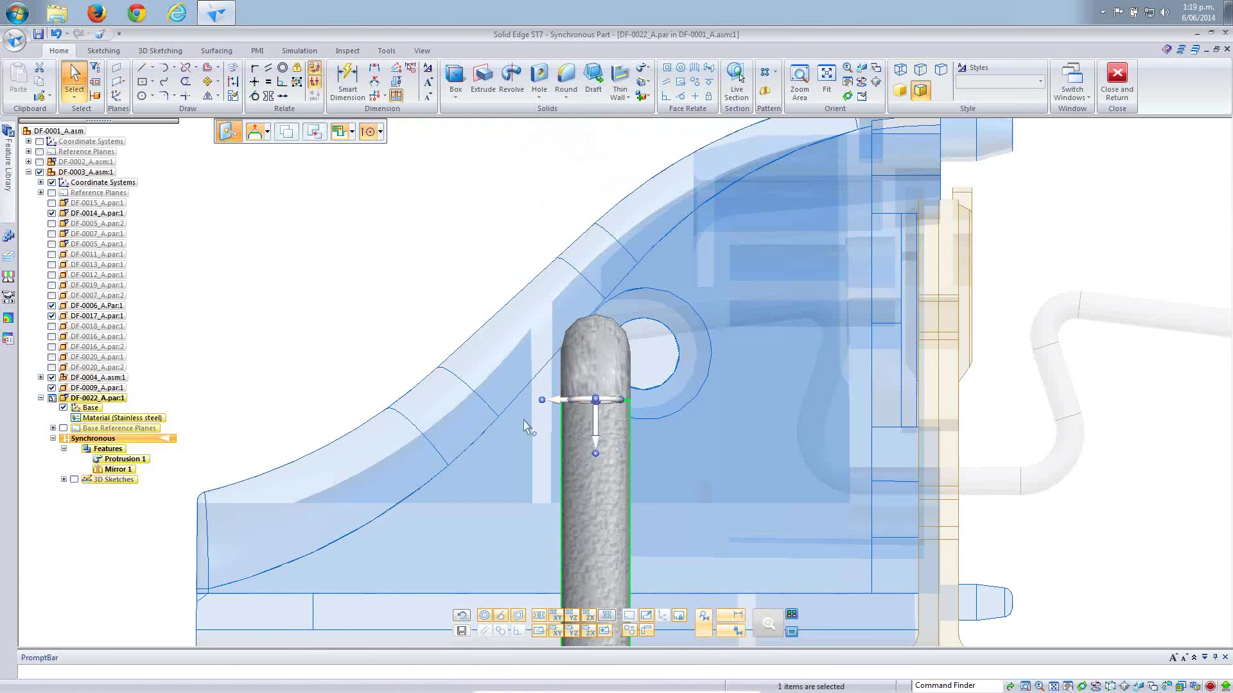
left_click(556, 400)
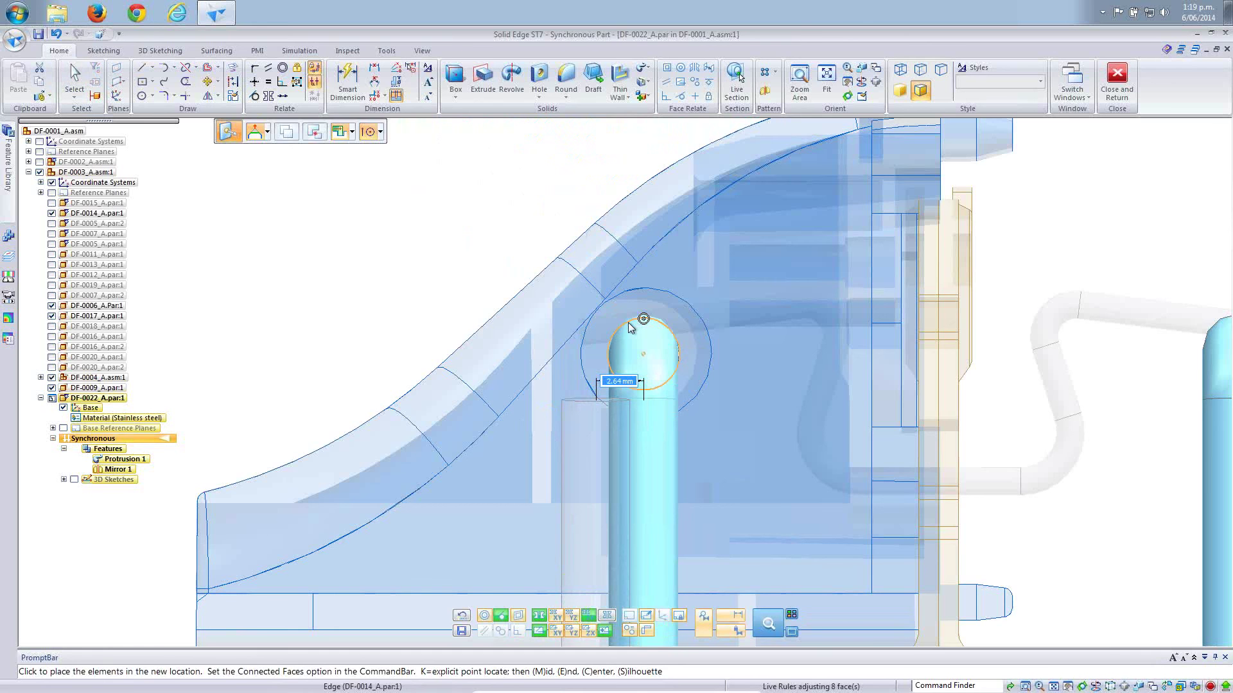
left_click(628, 323)
left_click(411, 265)
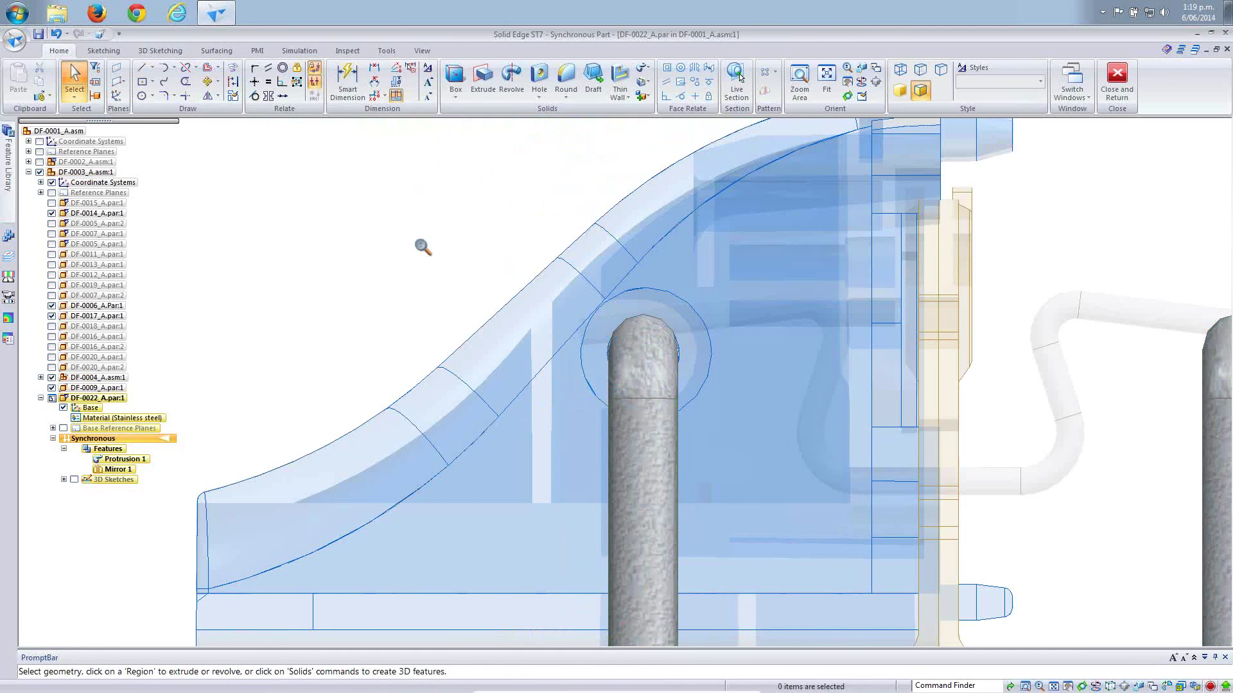
Finish editing the wire part, return to the DF-0003_A assembly and show all of its components.
middle_click_drag(423, 247, 419, 216, "ctrl")
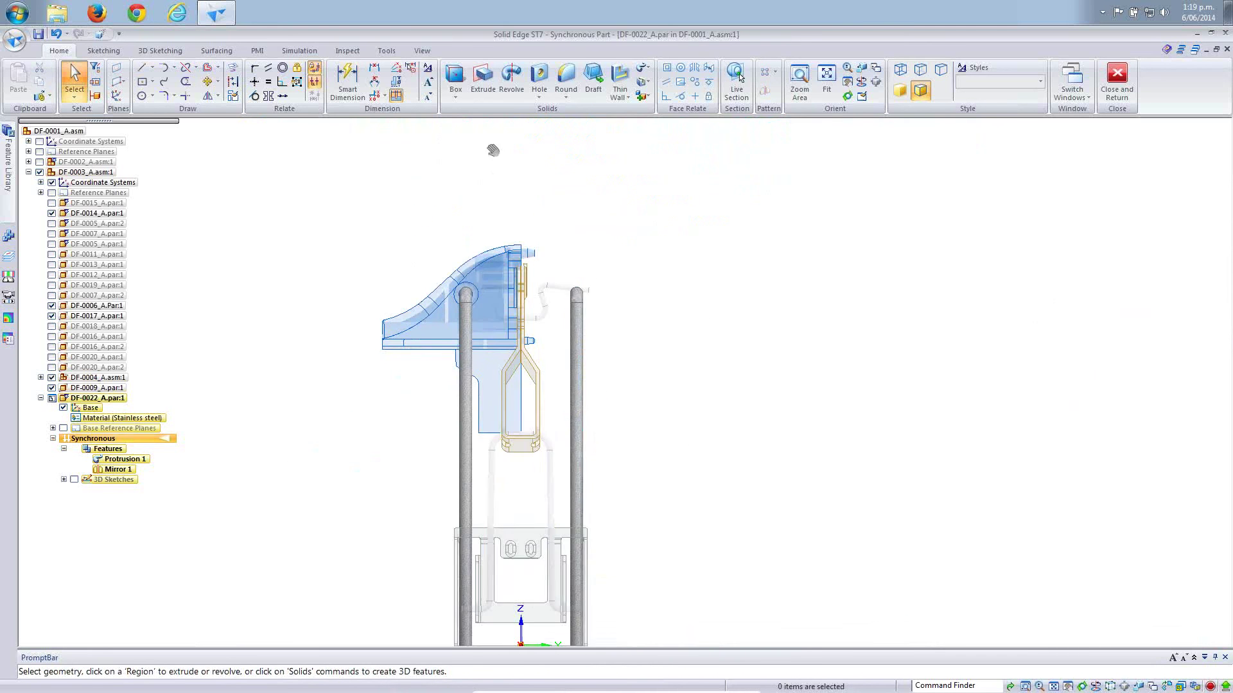
middle_click_drag(493, 150, 516, 132, "shift")
middle_click_drag(436, 265, 433, 227, "ctrl")
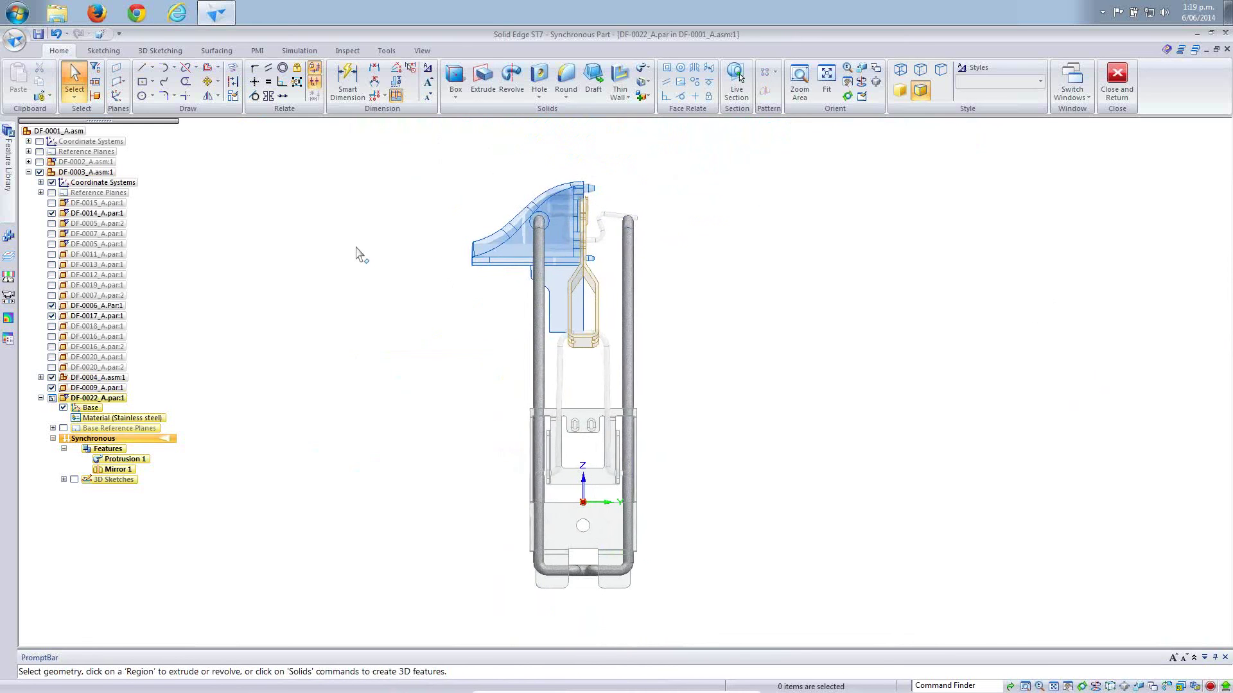
middle_click_drag(356, 248, 772, 164)
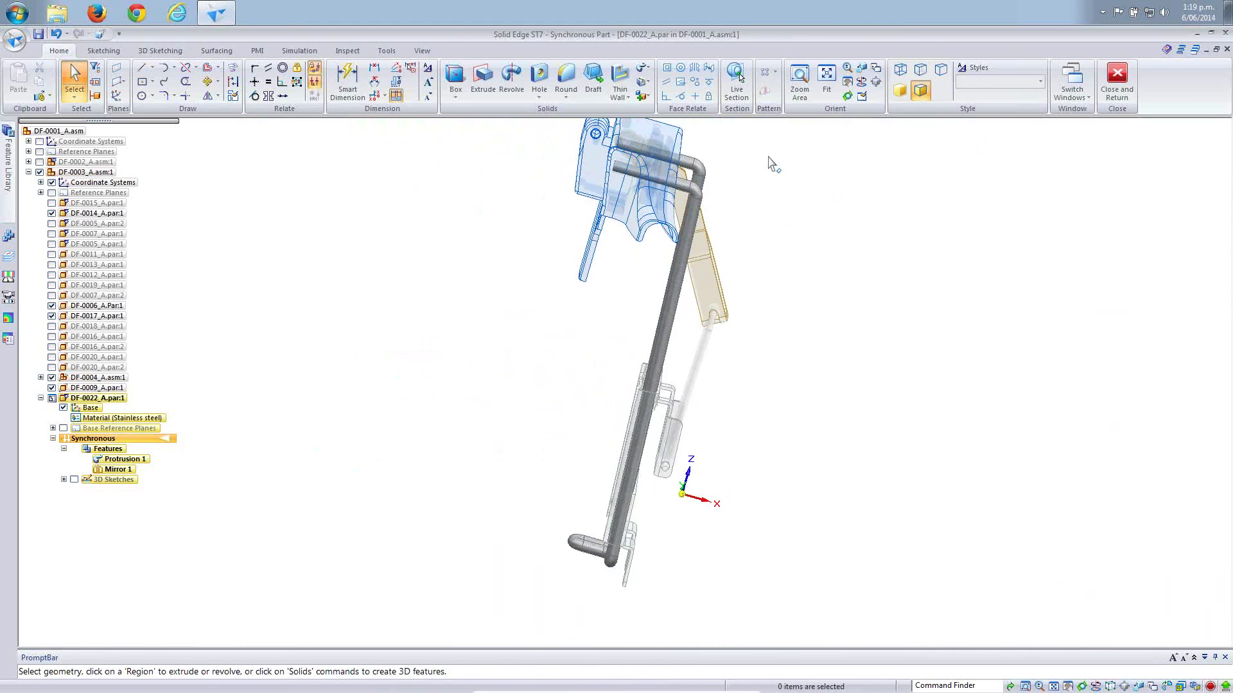
left_click(1117, 80)
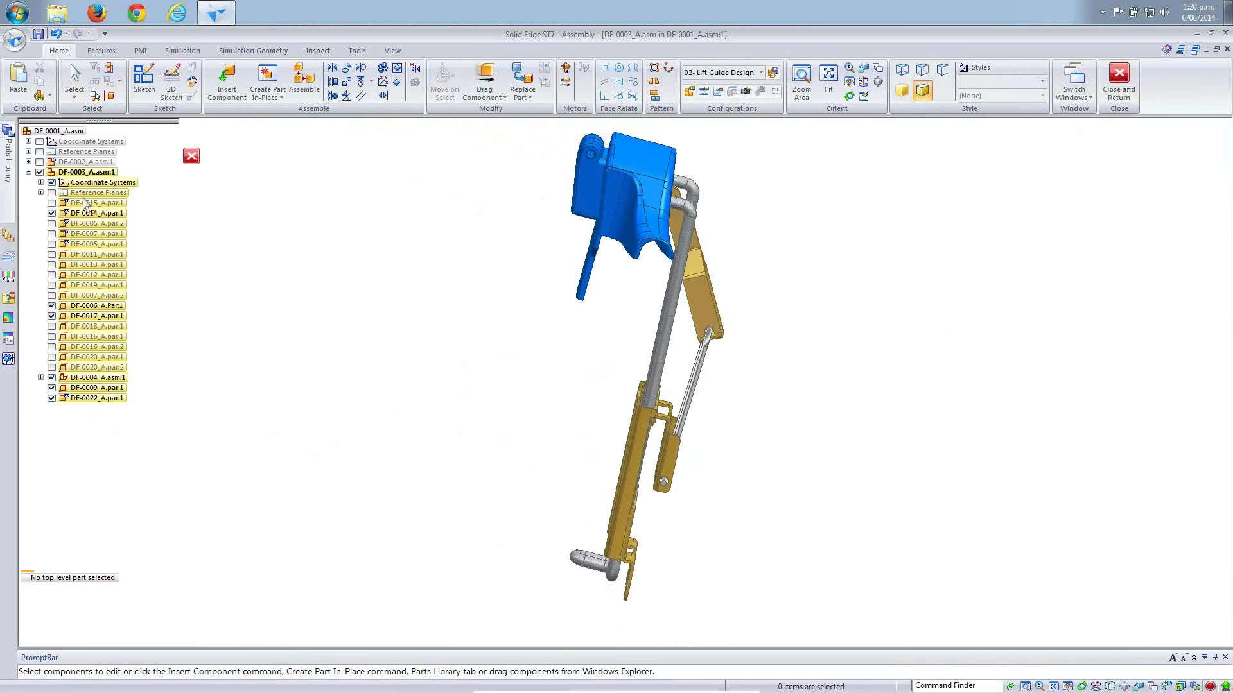
left_click(89, 172)
right_click(91, 173)
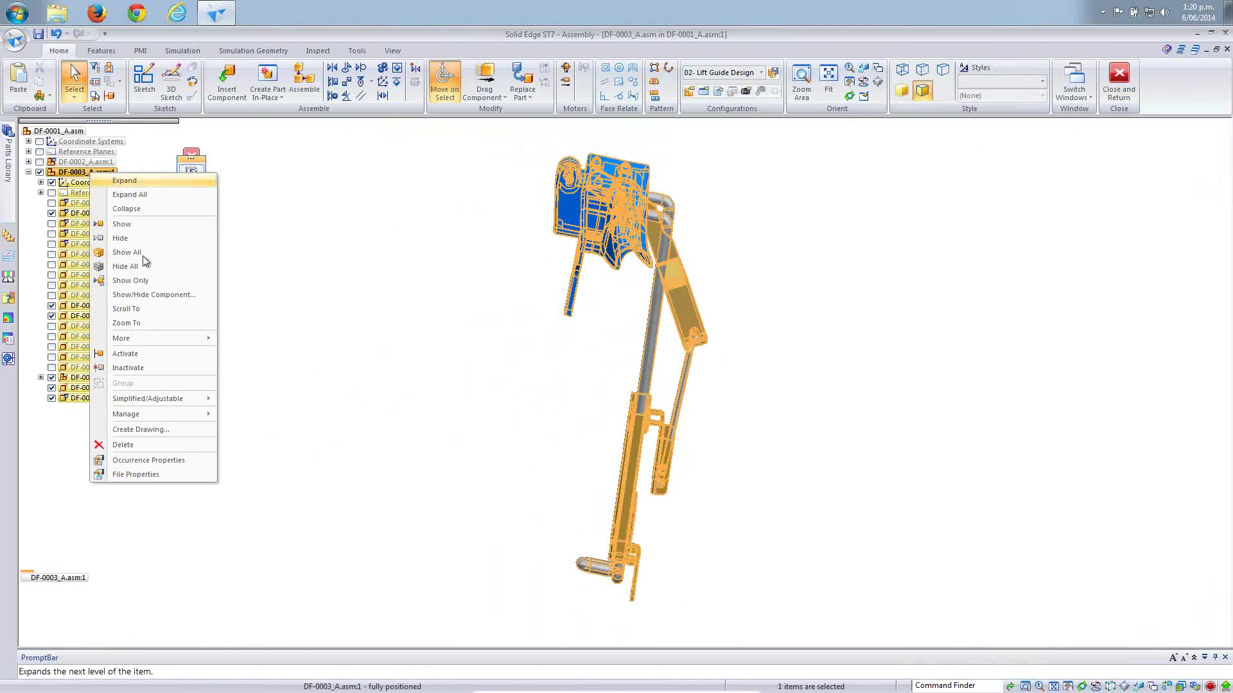
left_click(352, 264)
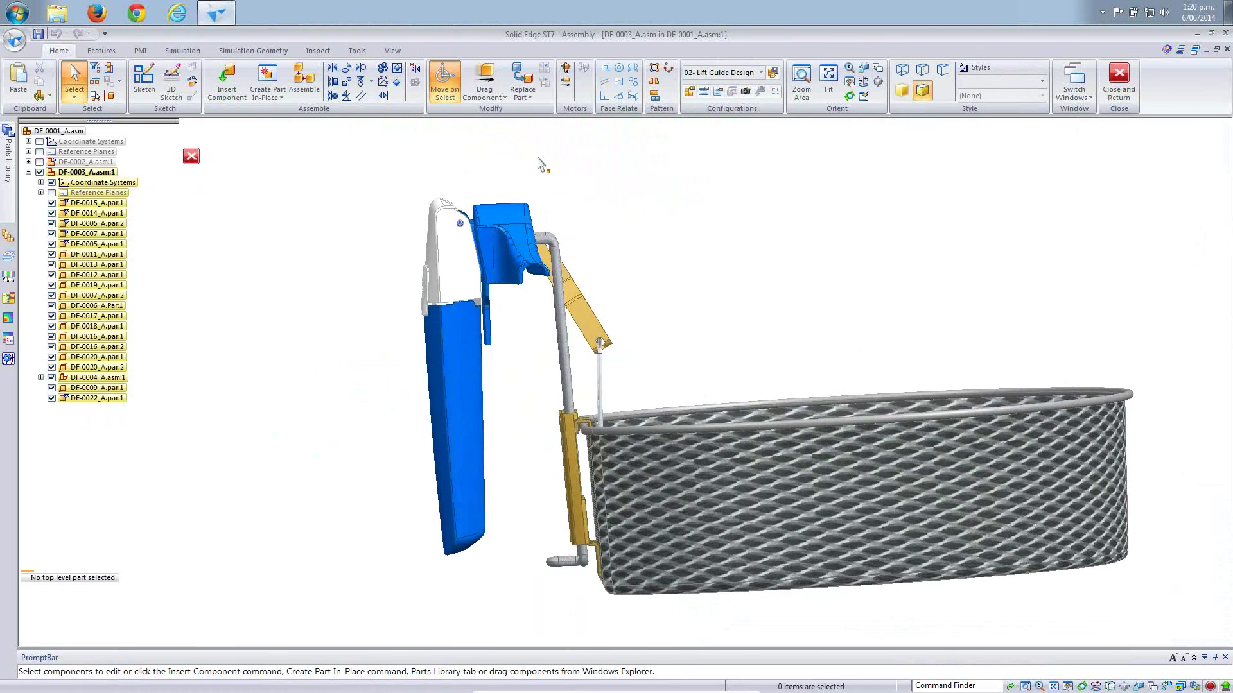
Swing the handle outward with Drag Component to raise the basket along the guide wire.
left_click(484, 82)
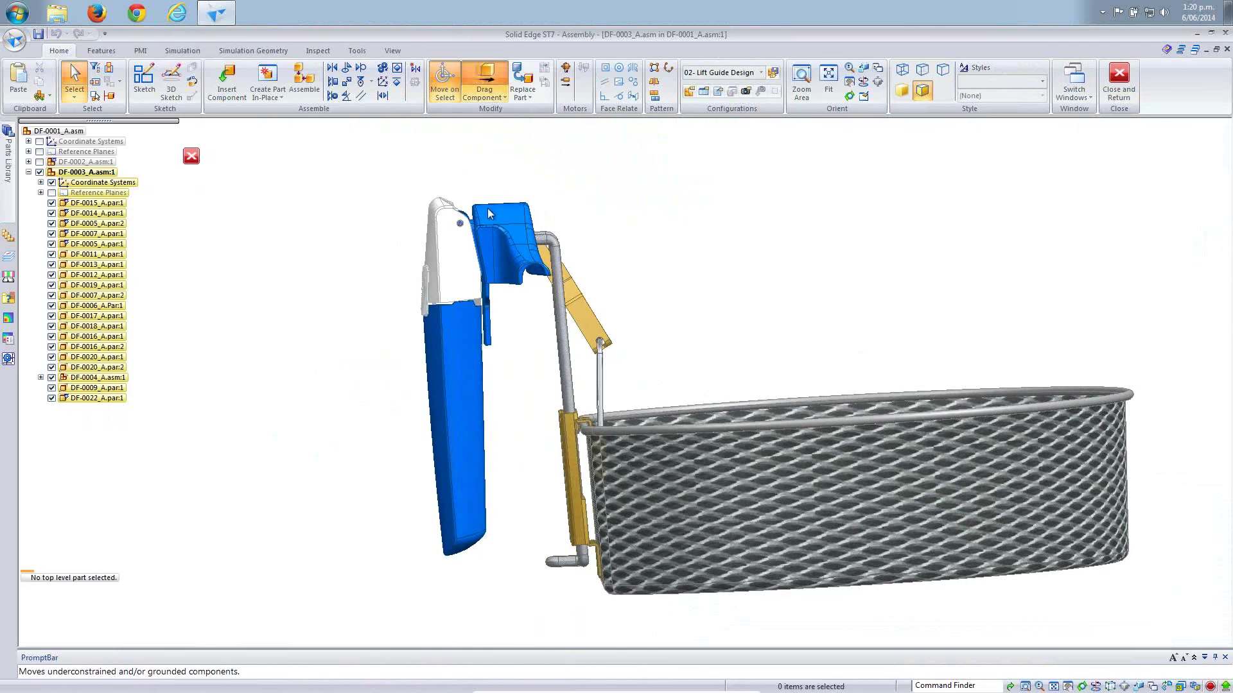
left_click(459, 414)
left_click_drag(428, 414, 386, 442)
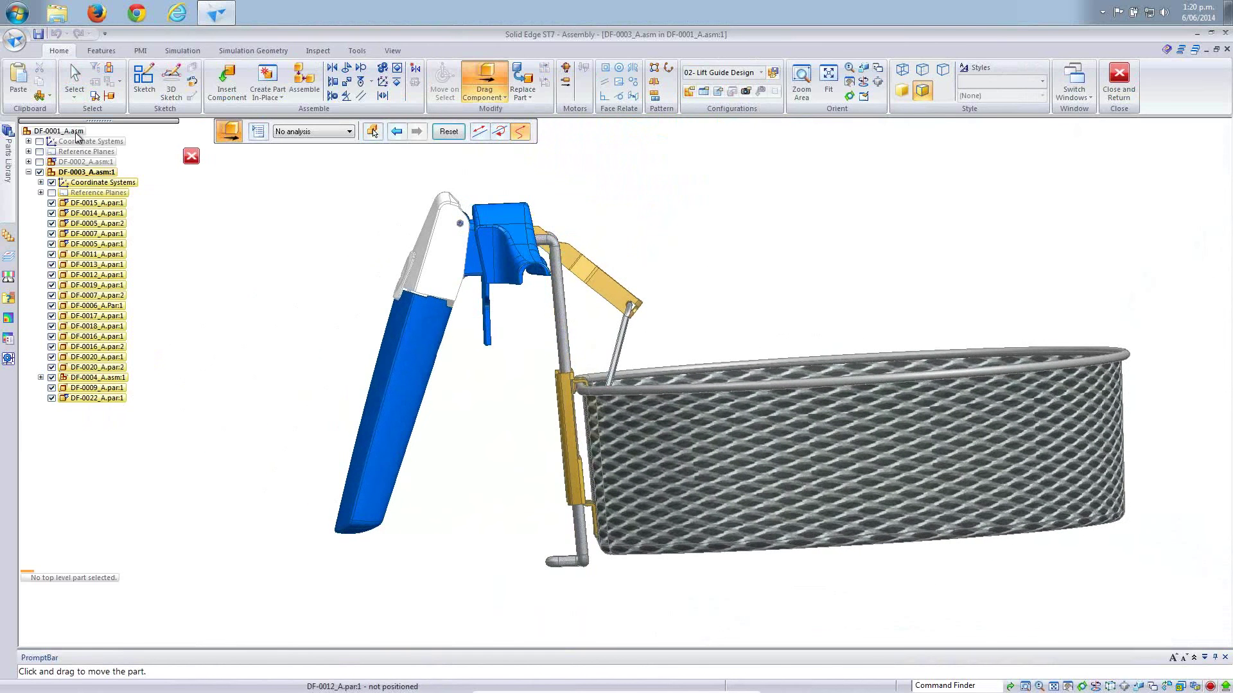
Return to the top-level DF-0001_A assembly and show the transparent bowl around the basket.
left_click(192, 156)
right_click(76, 130)
left_click(128, 136)
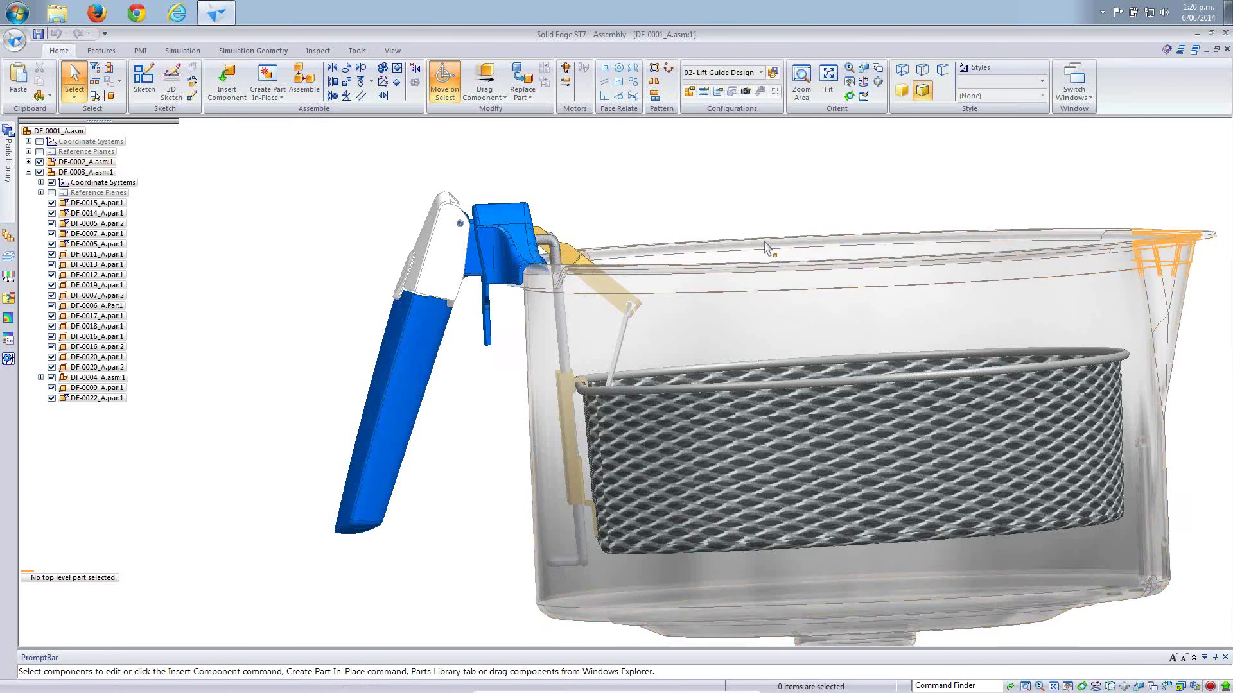
mouse_move(696, 186)
middle_mouse_down()
mouse_move(744, 249)
mouse_move(767, 235)
mouse_move(703, 164)
middle_mouse_up()
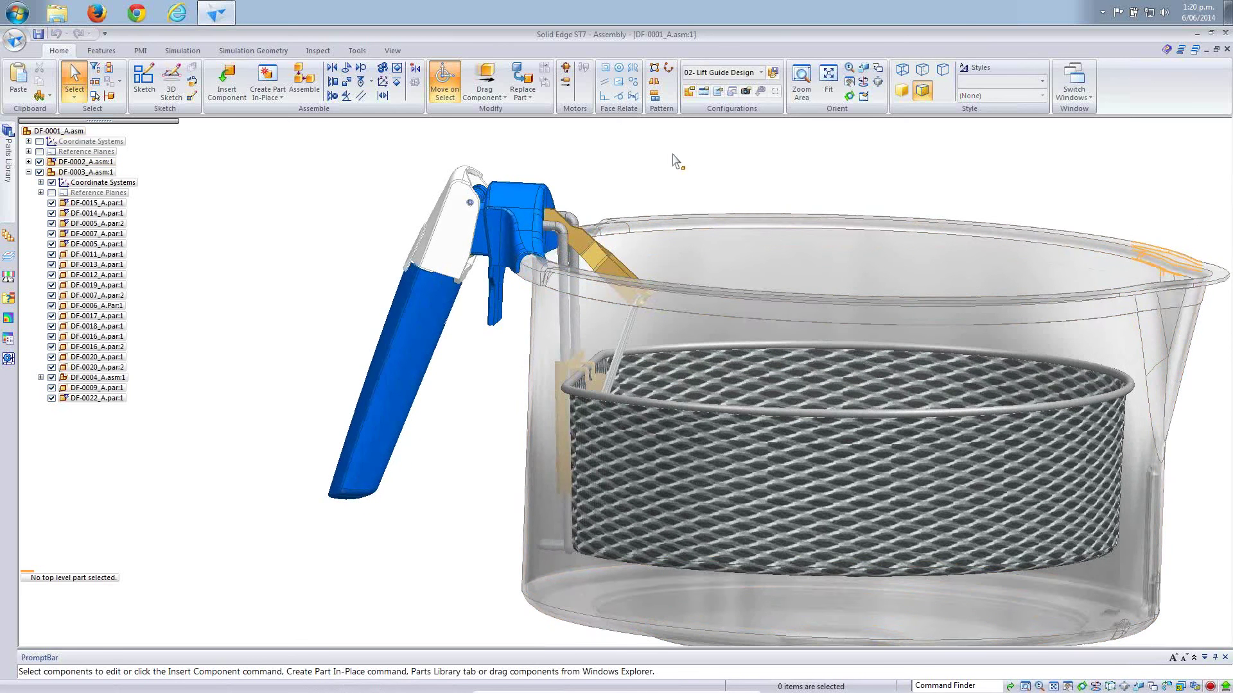
Select the transparent bowl and the lift guide wire, and show only these two components.
left_click(696, 271)
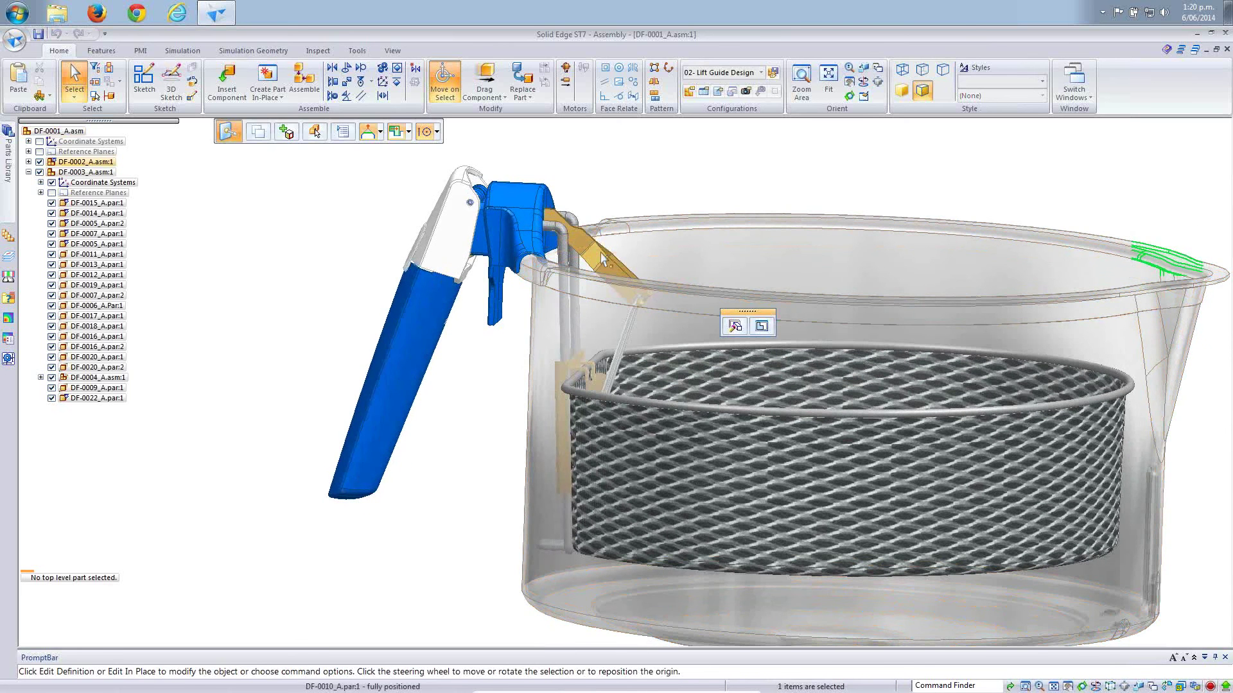
left_click(634, 185, "ctrl")
right_click(615, 171)
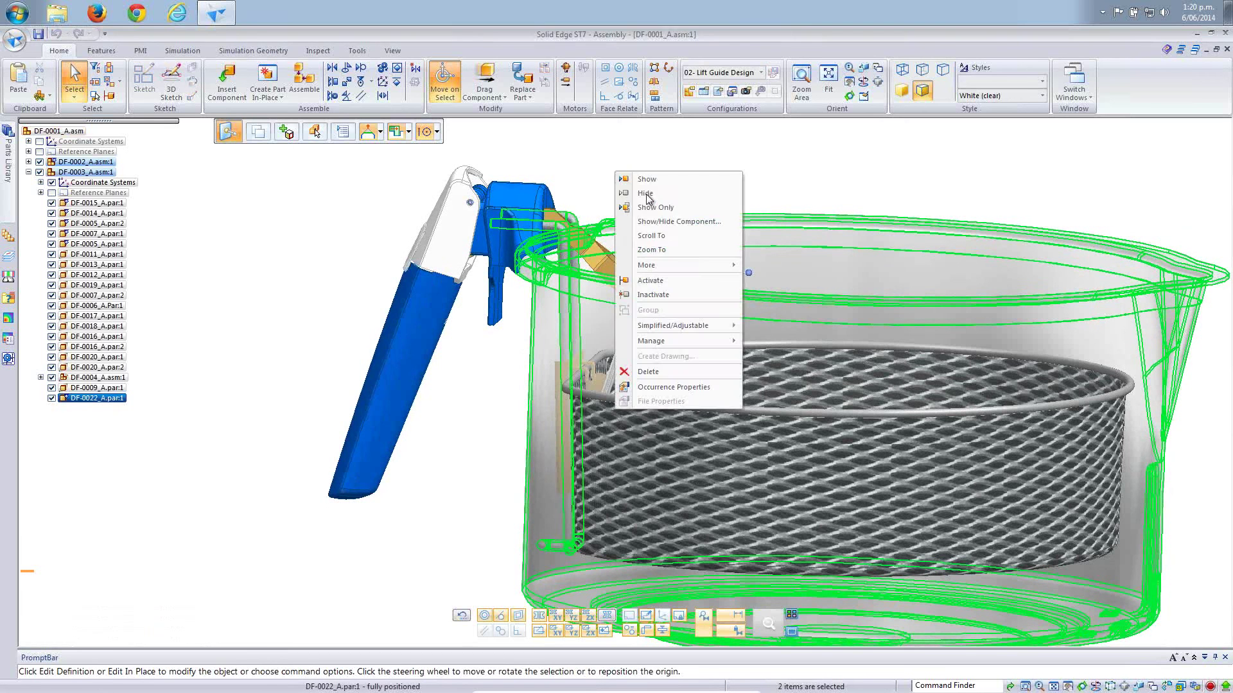
left_click(642, 190)
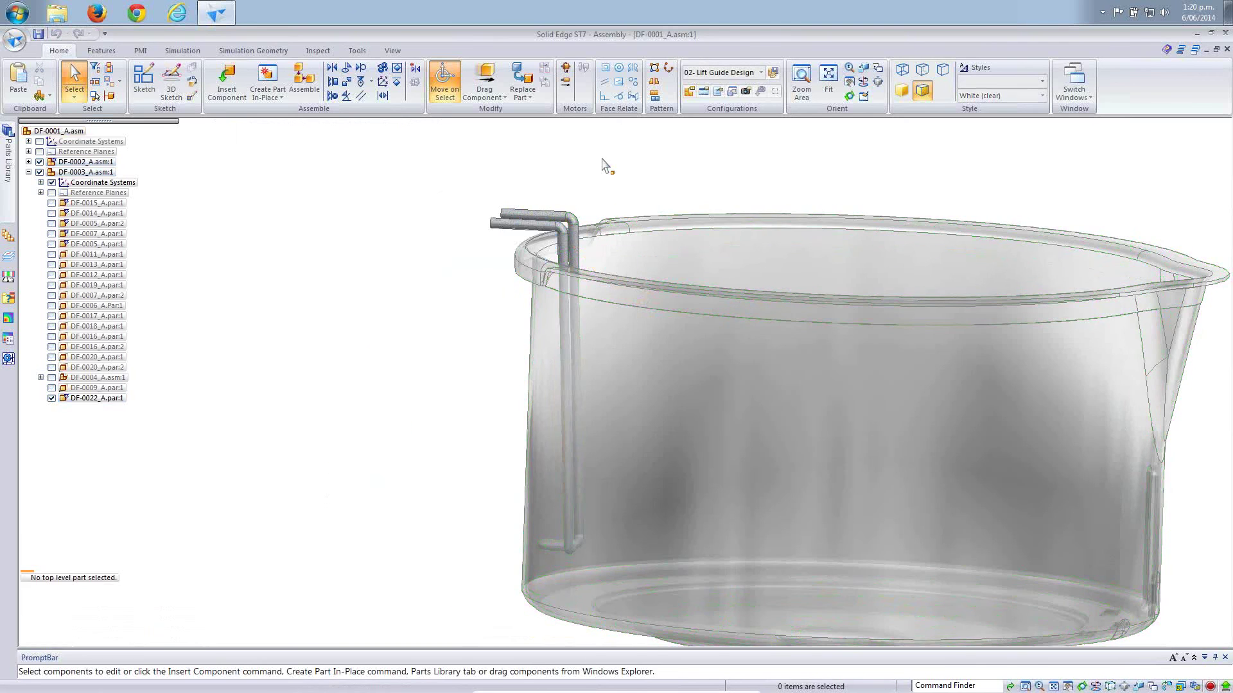
Apply a Tangent face relationship between the curved end of the wire's lower loop and the bowl's inner wall.
key("ctrl+t")
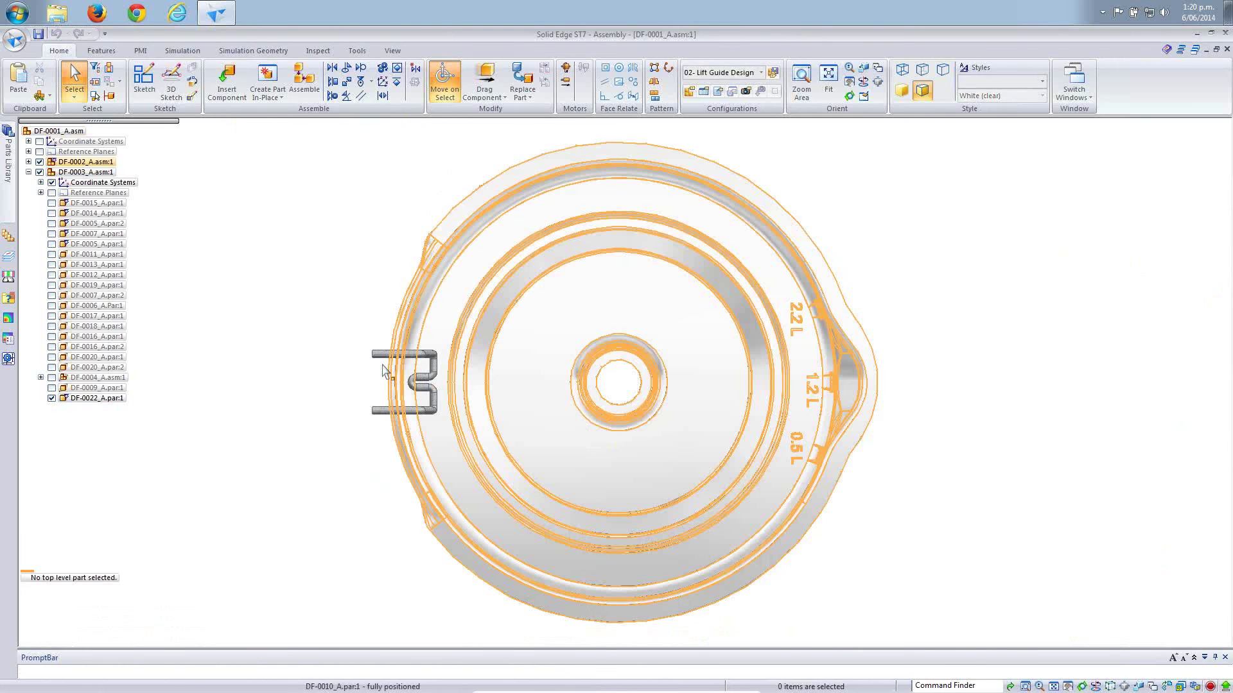
left_click_drag(367, 364, 437, 407)
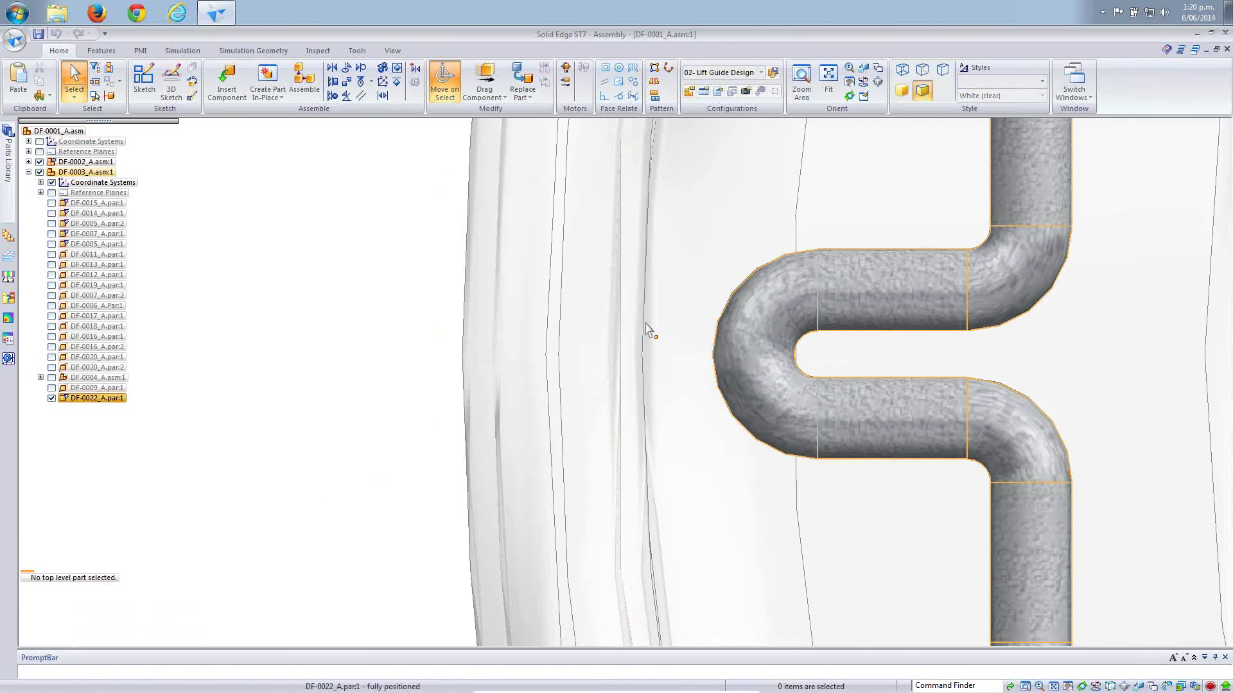
middle_click_drag(370, 270, 371, 238, "ctrl")
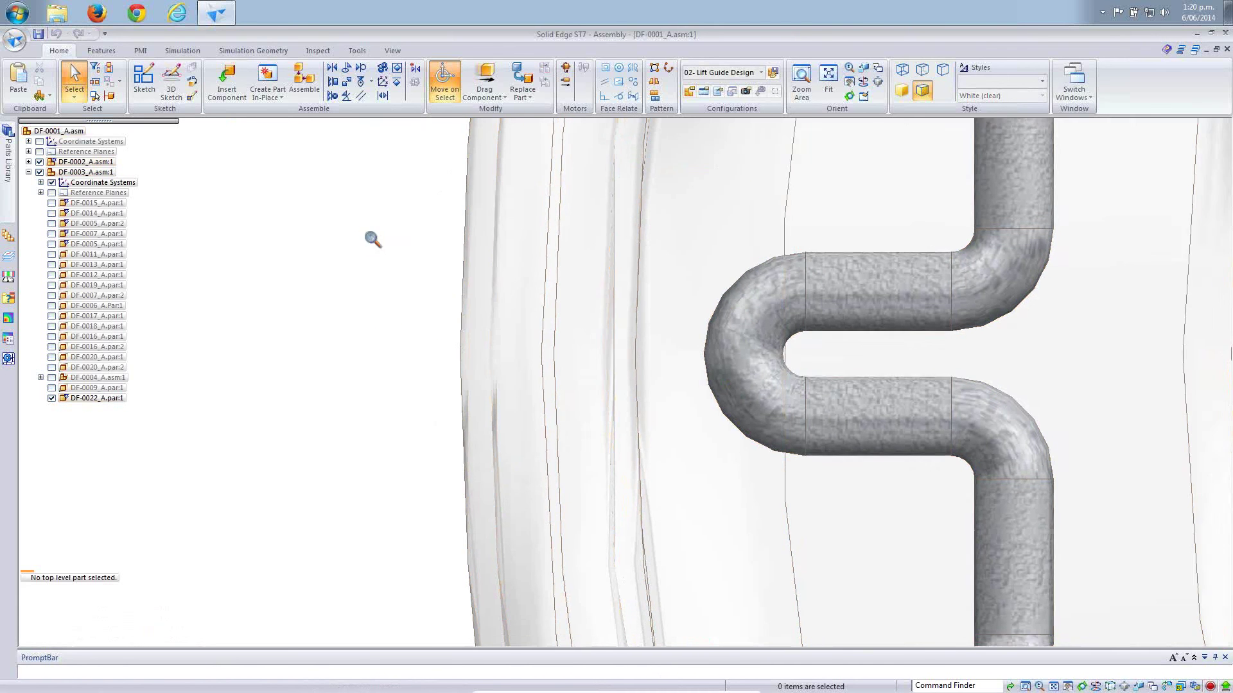
key("ctrl+i")
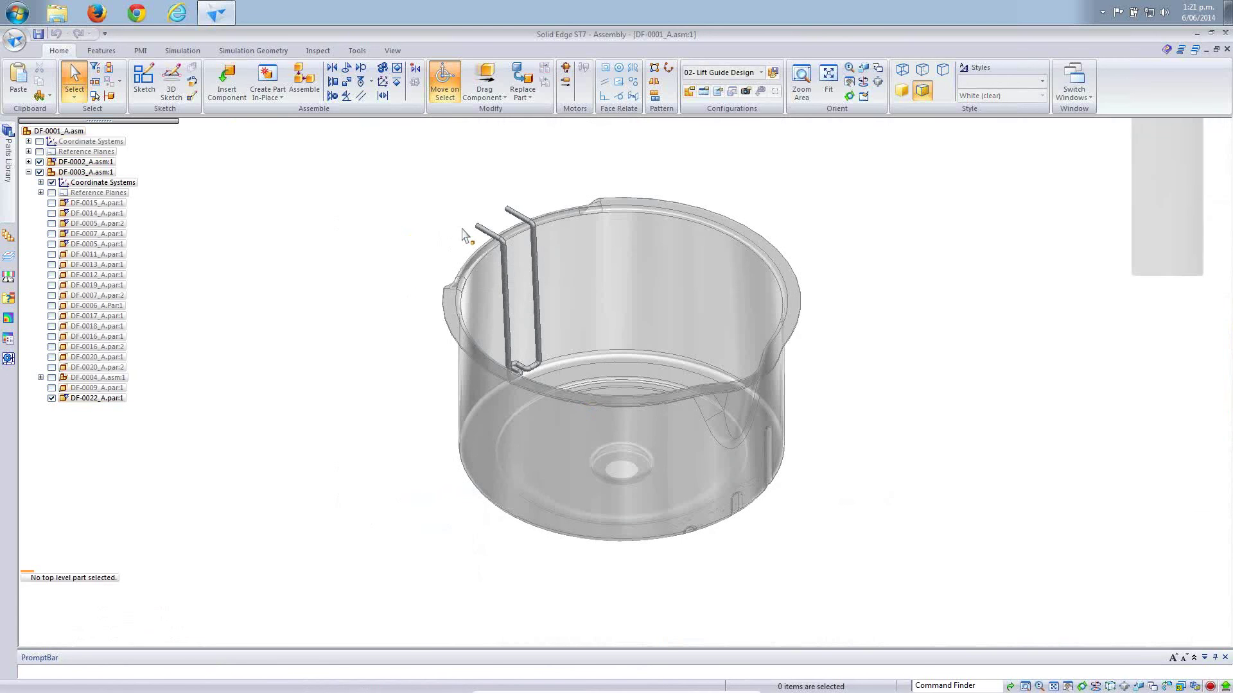
scroll(462, 237, "up", 5)
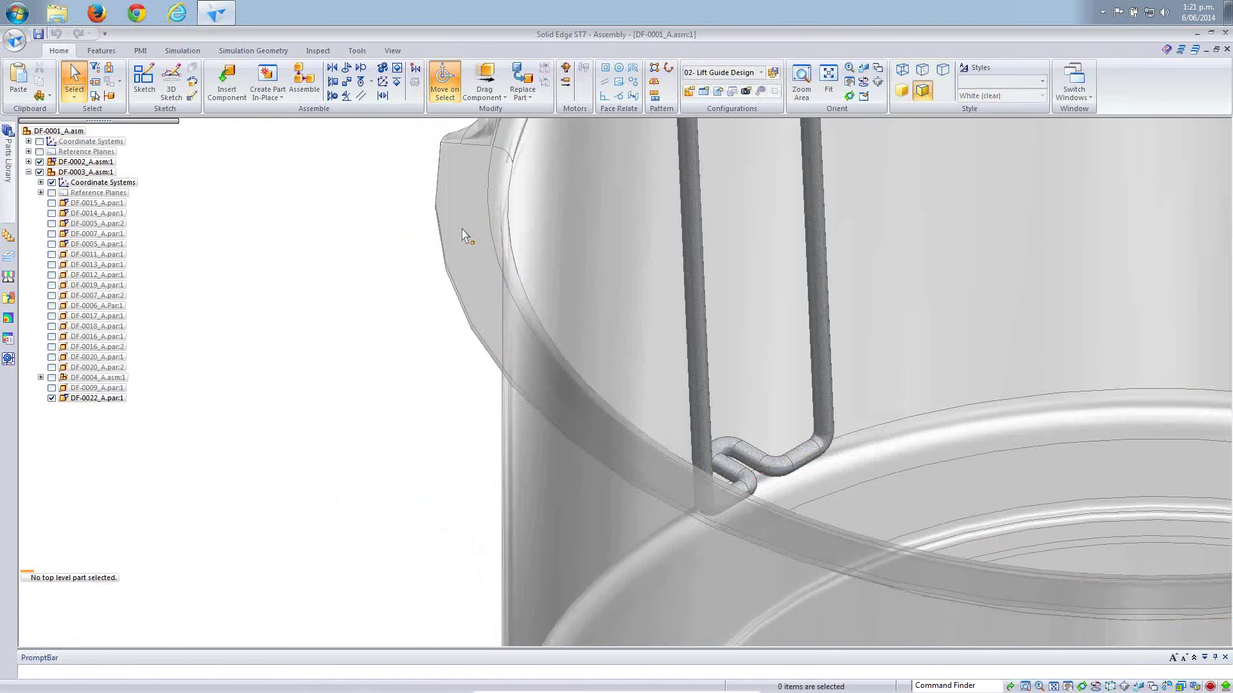
left_click(619, 97)
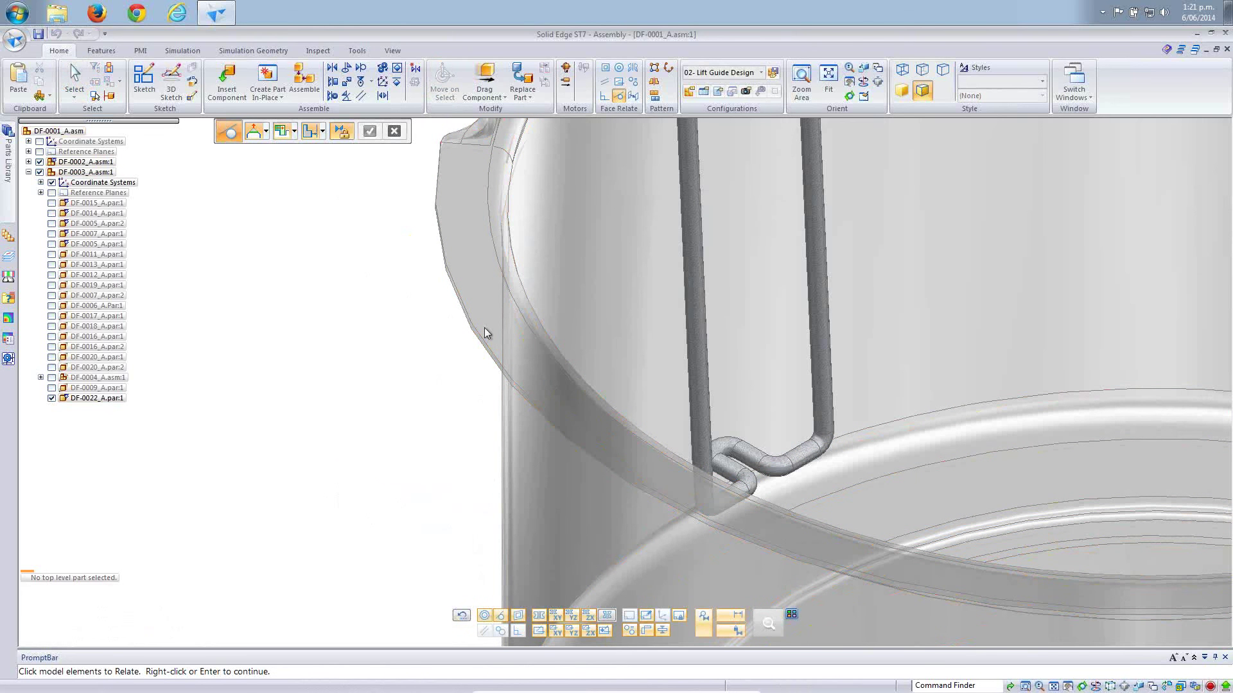
left_click(722, 444)
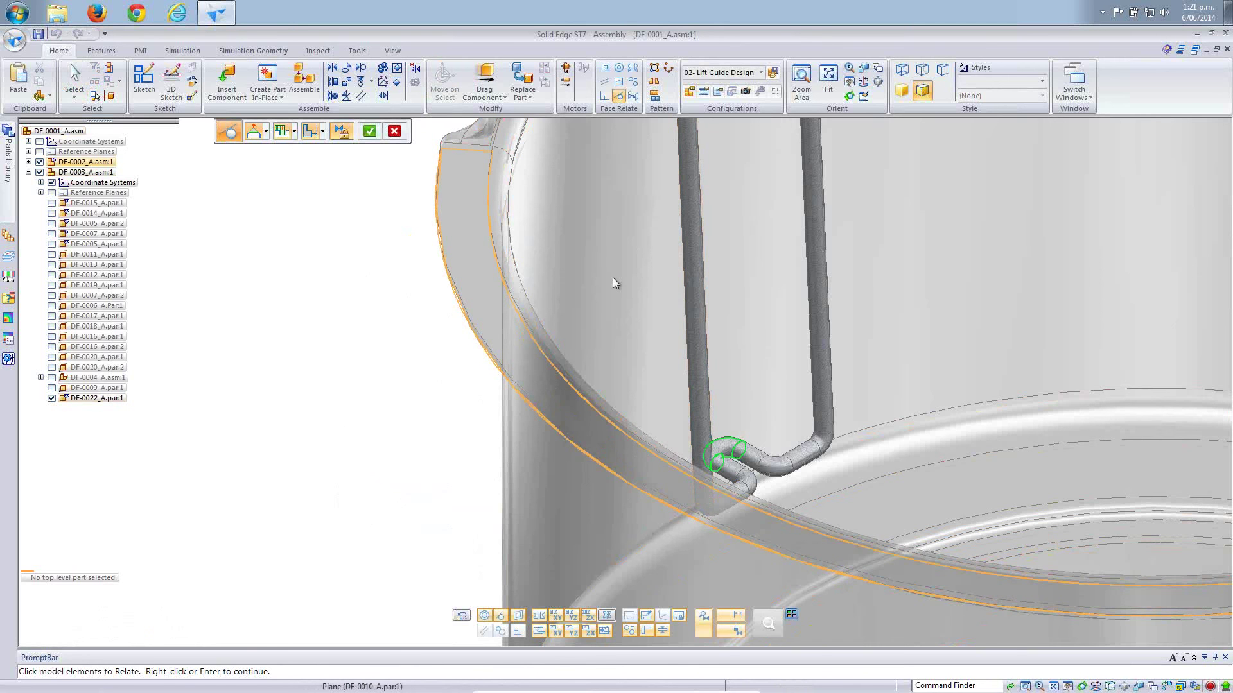
right_click(730, 447)
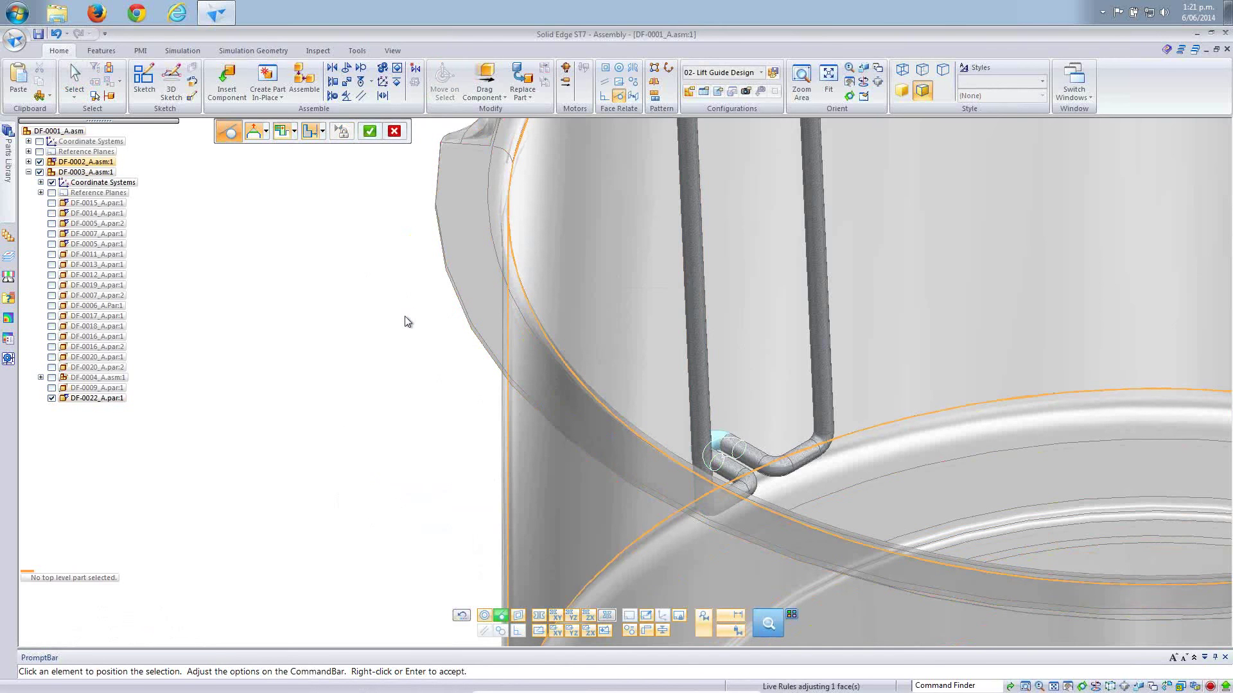
right_click(418, 369)
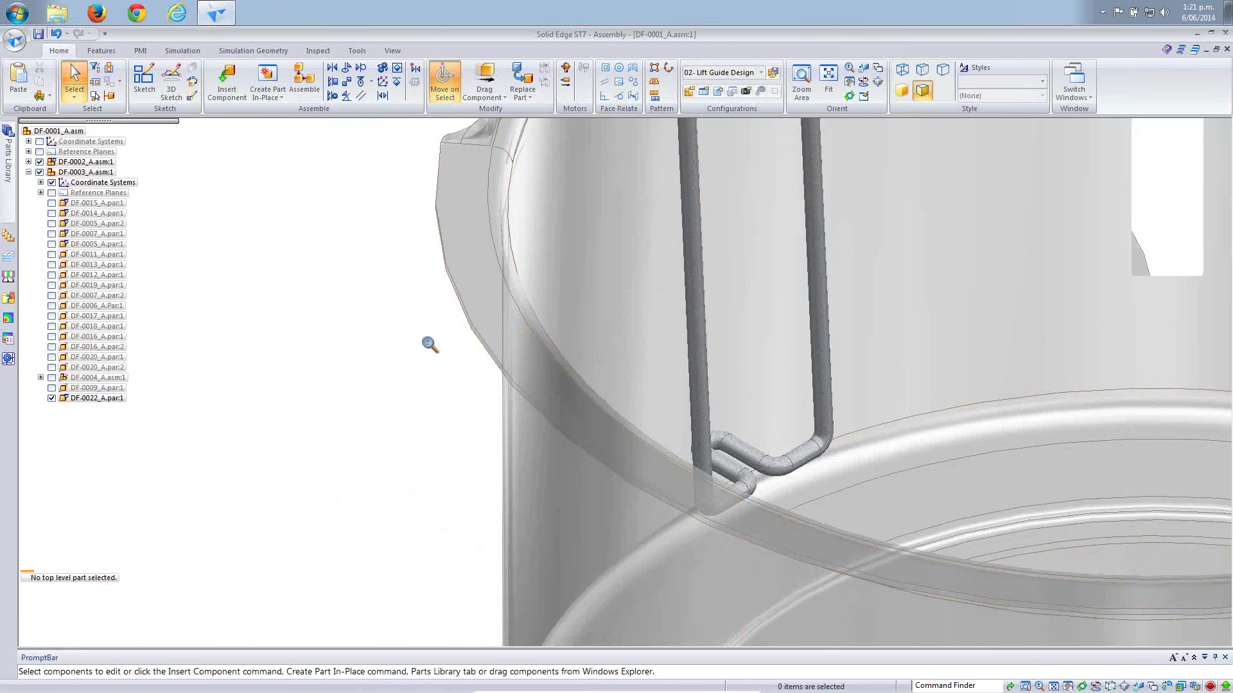
Show all components of the DF-0001_A assembly and fit the whole fryer in view.
scroll(429, 344, "down", 4)
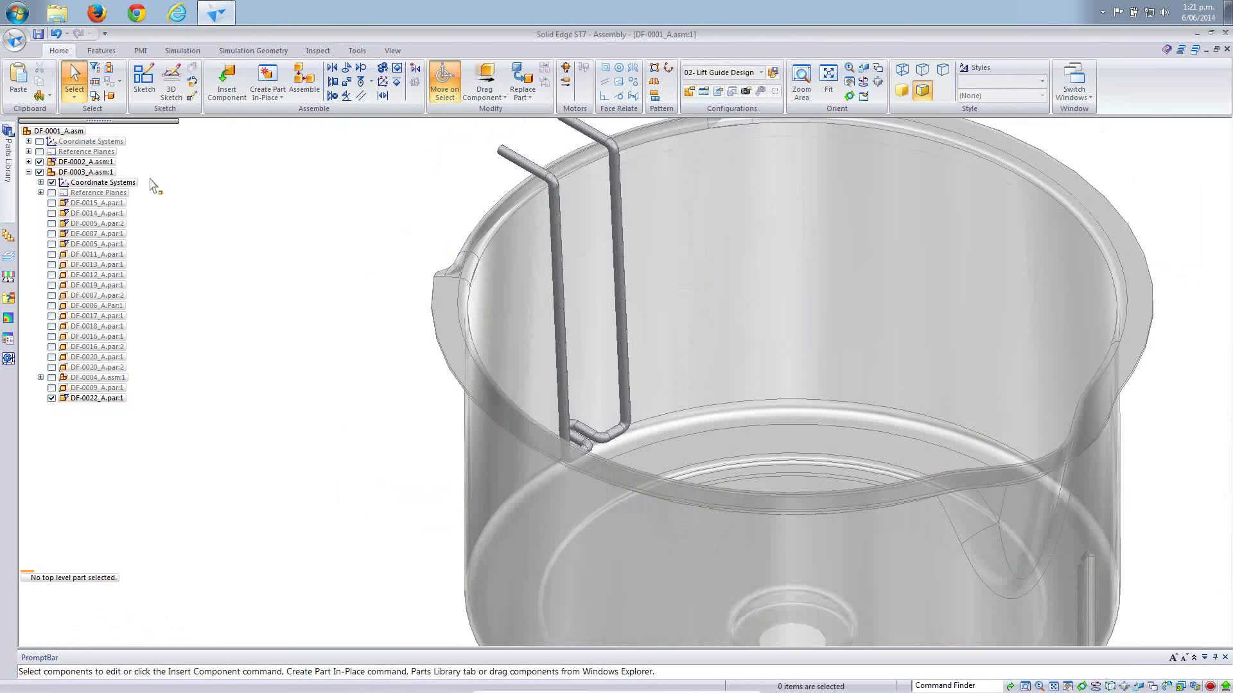
right_click(70, 133)
left_click(125, 211)
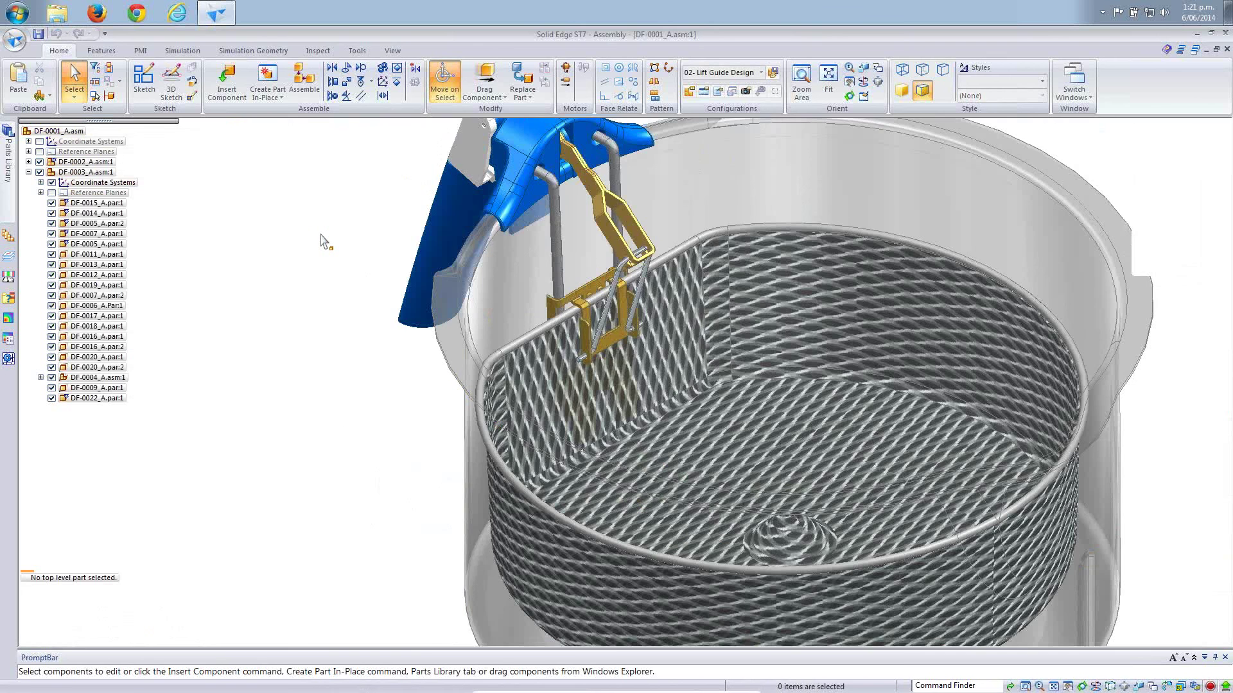
key("ctrl+shift+f")
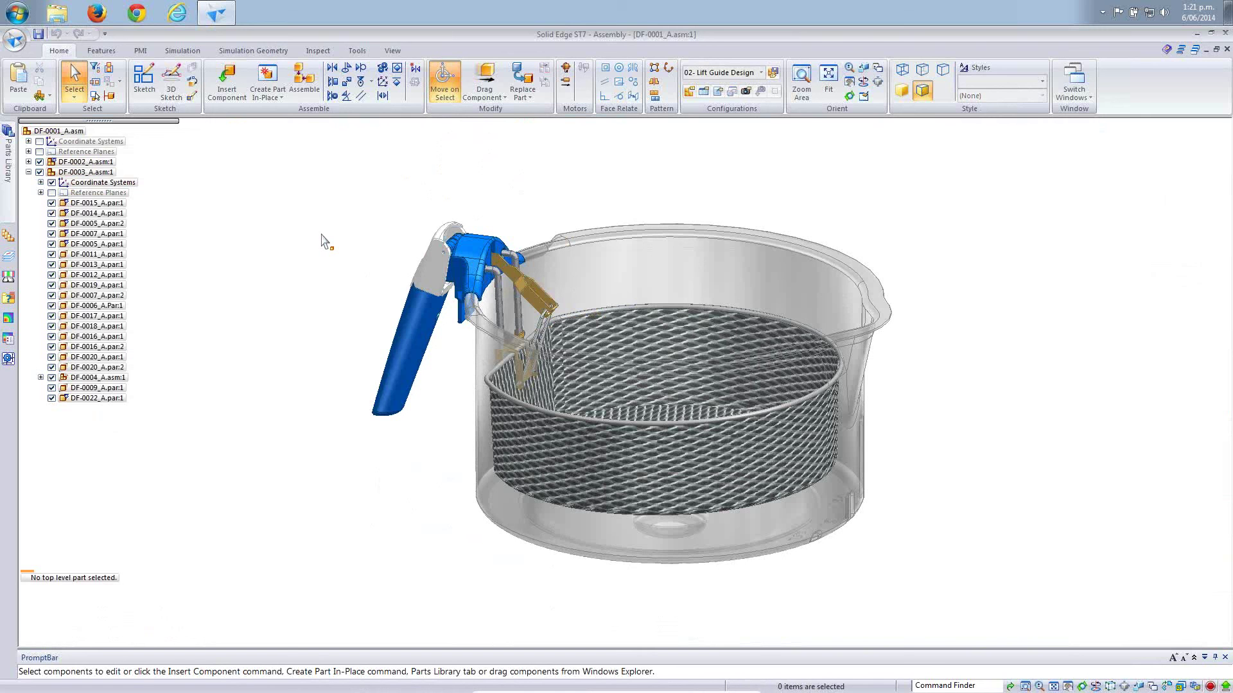
mouse_move(654, 691)
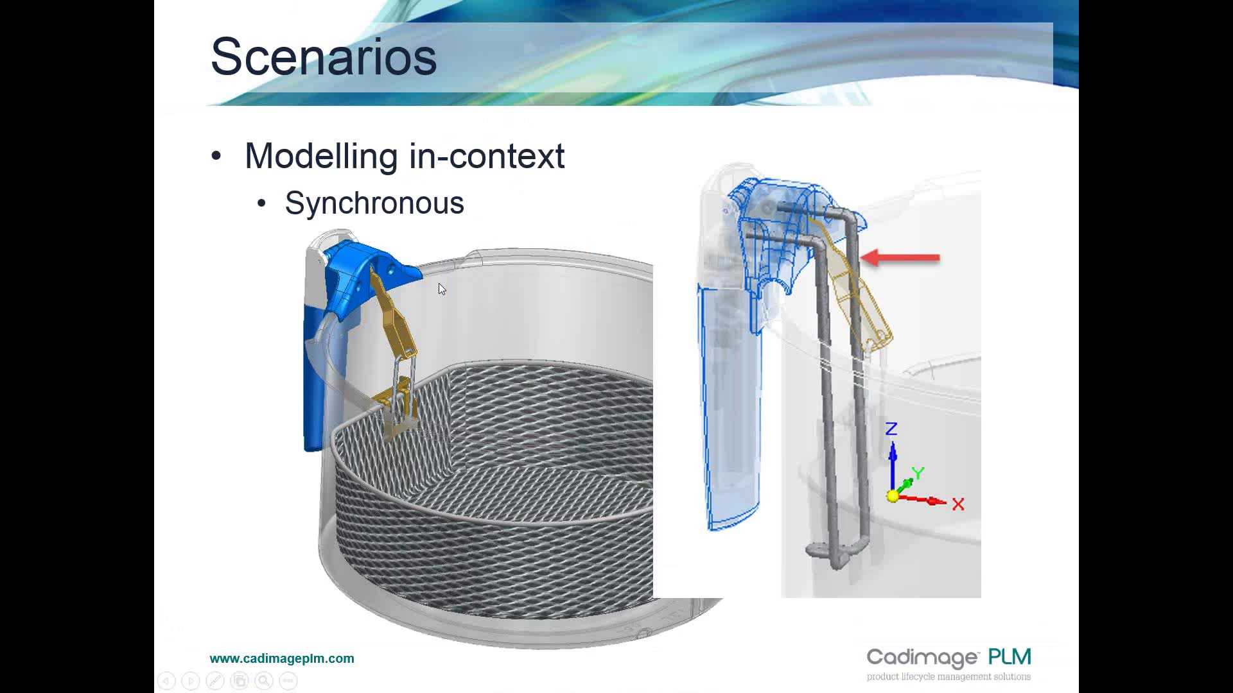
left_click(498, 221)
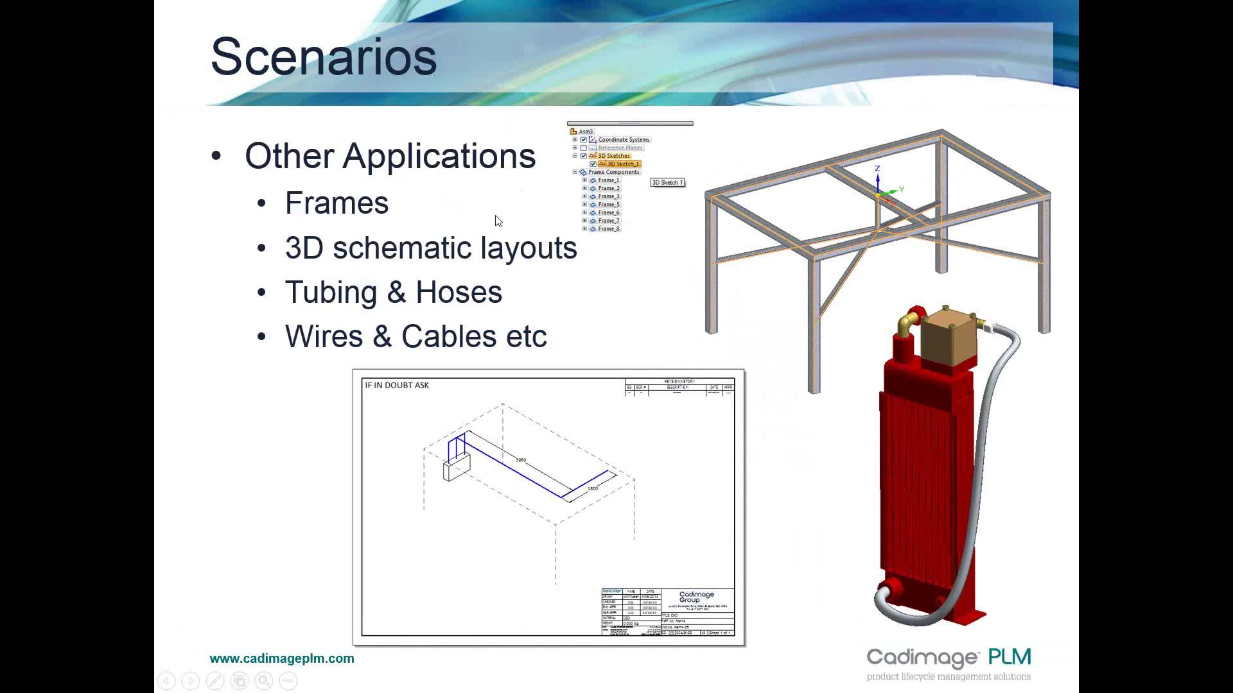
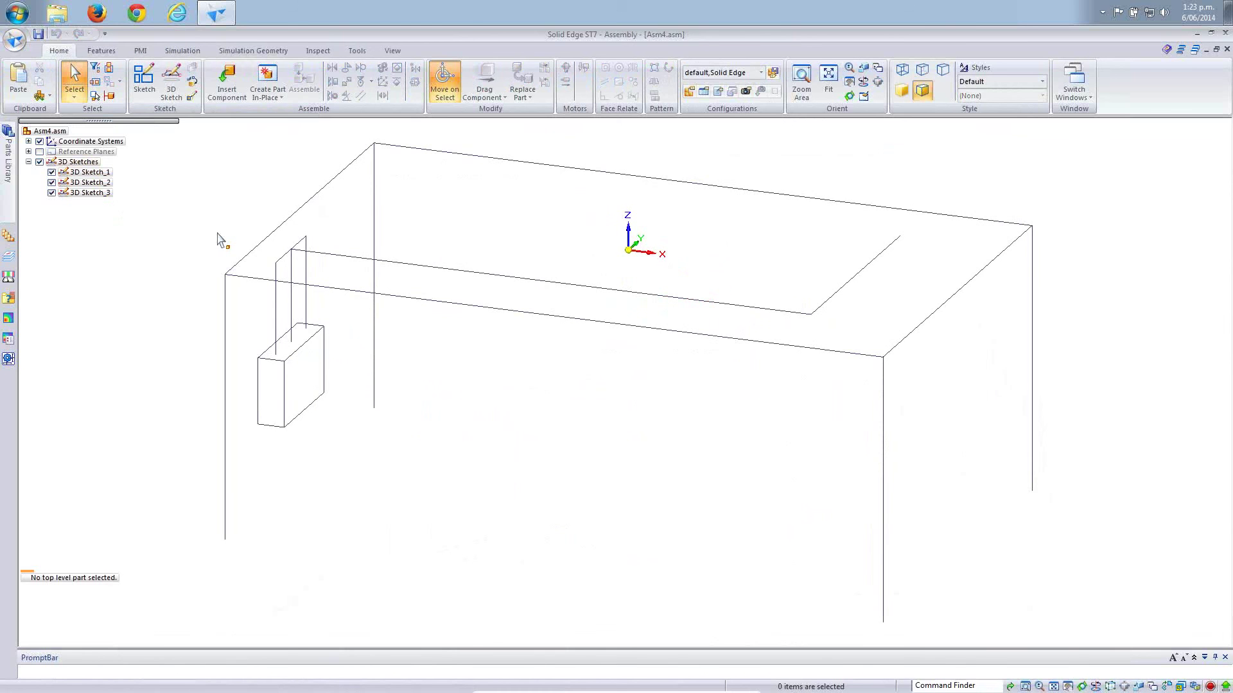
key("ctrl+m")
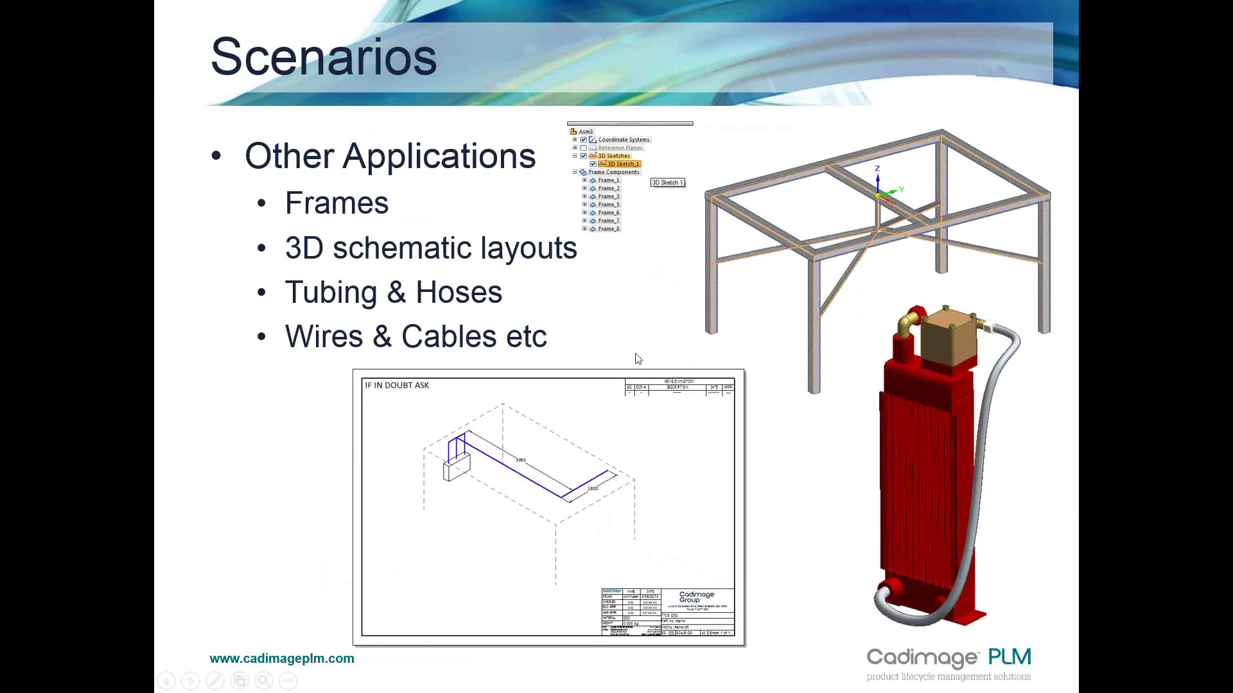
key("alt+Tab")
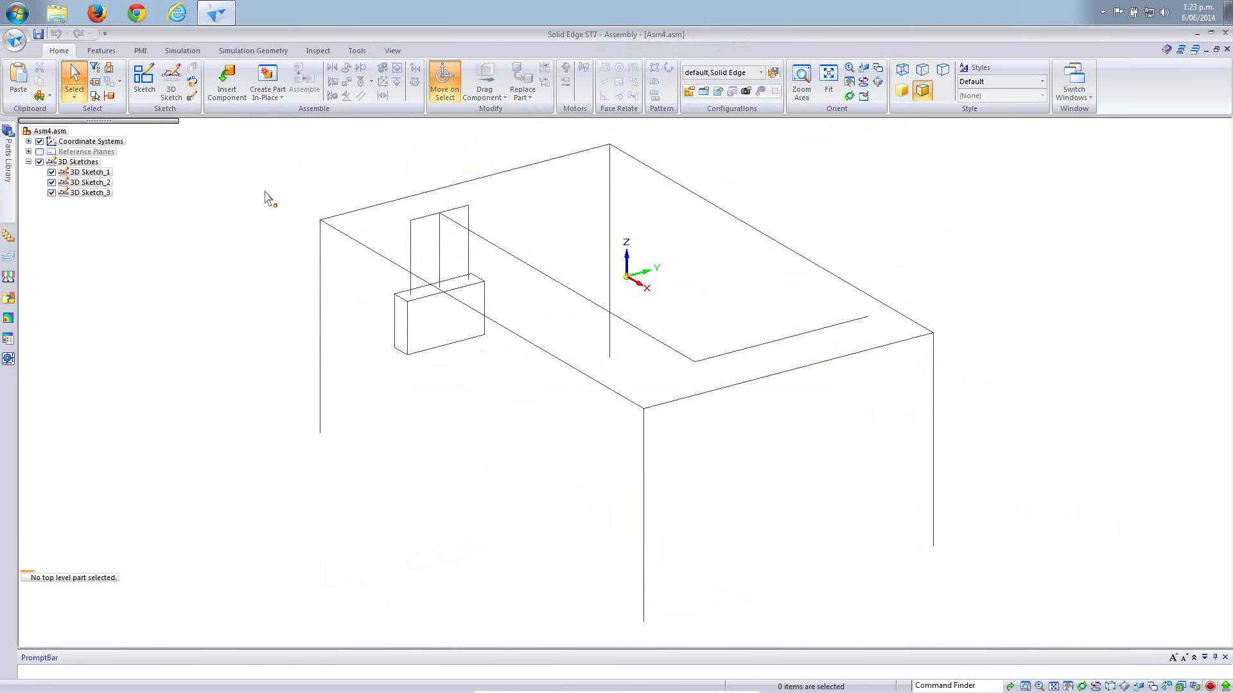
Open the recent assembly Coolunit.asm.
left_click(15, 40)
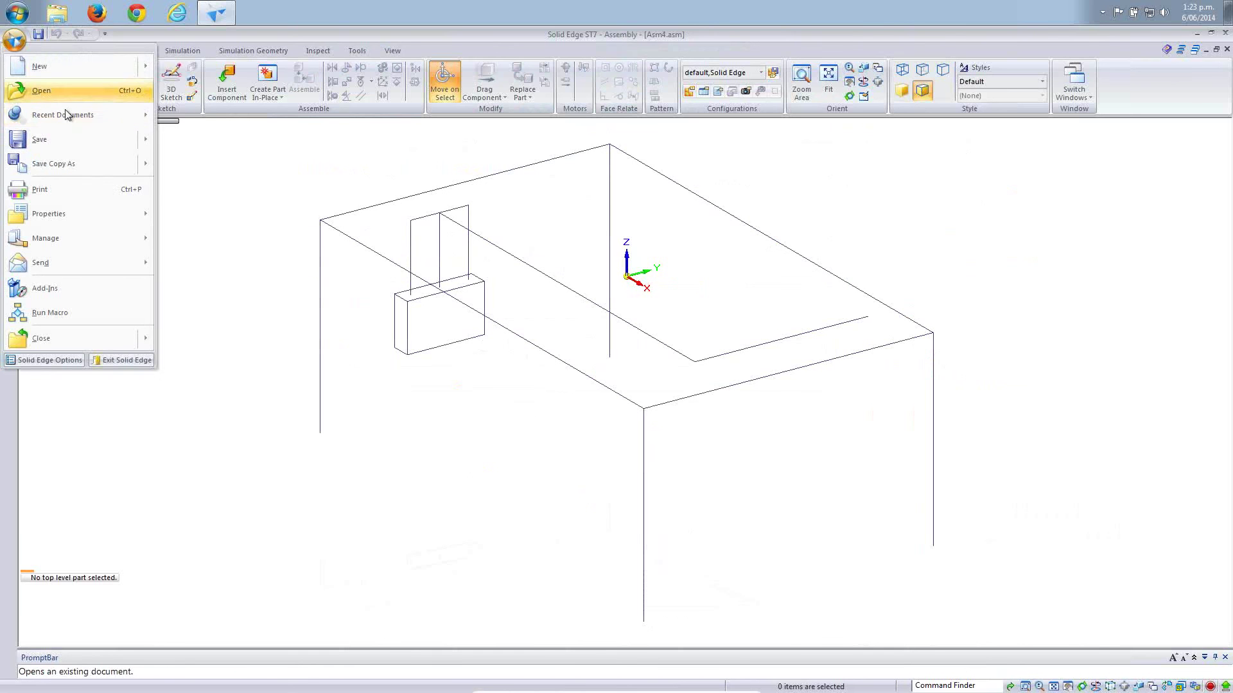
mouse_move(67, 115)
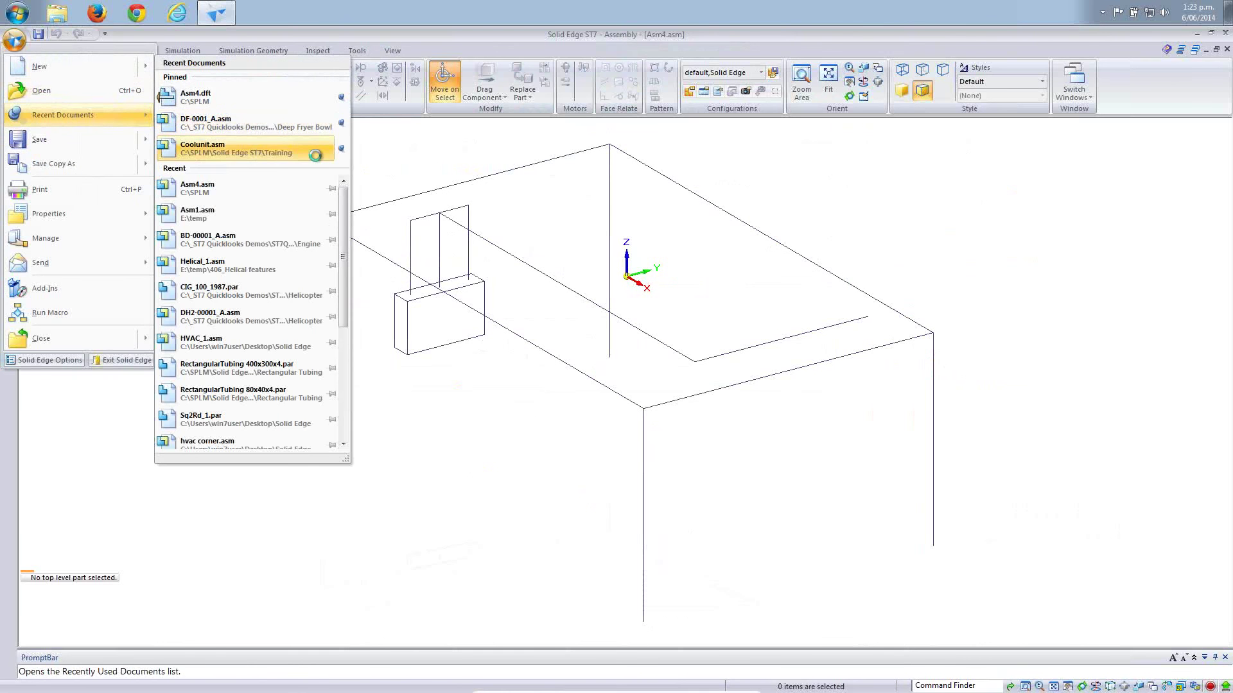
left_click(314, 151)
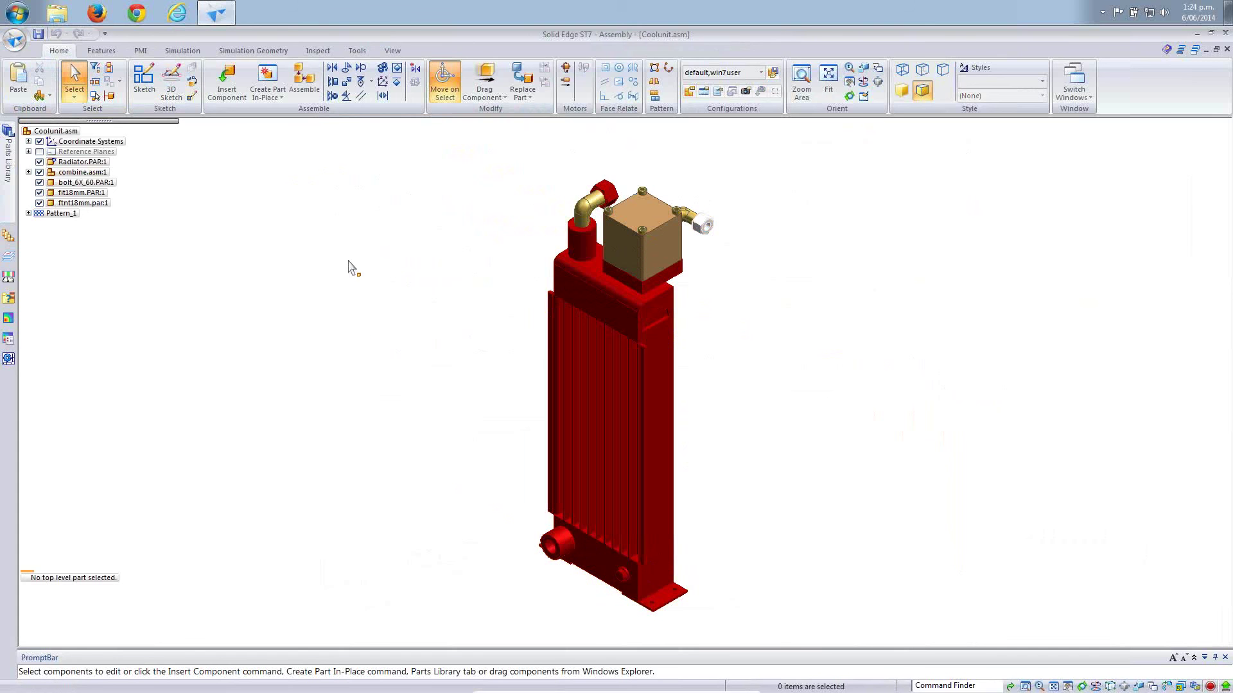
Create an Iso Metric part in place at the white fitting's open end, saving it as Part3.par in the SPLM folder.
left_click(267, 77)
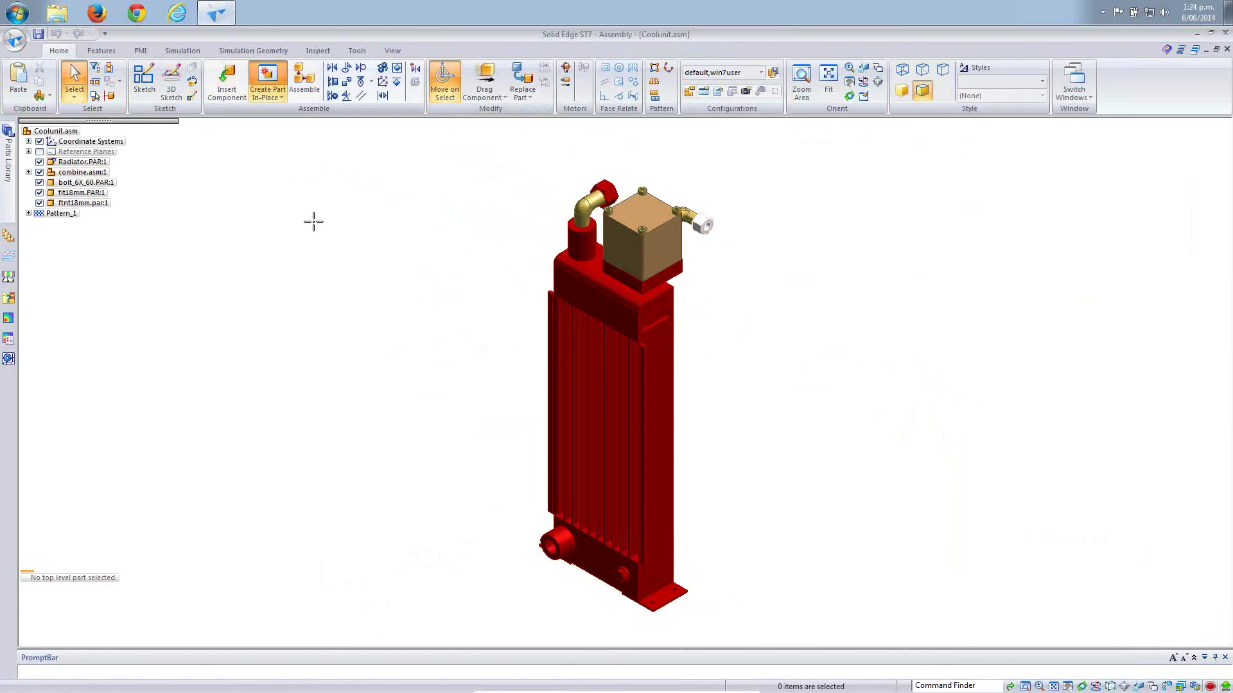
left_click(706, 230)
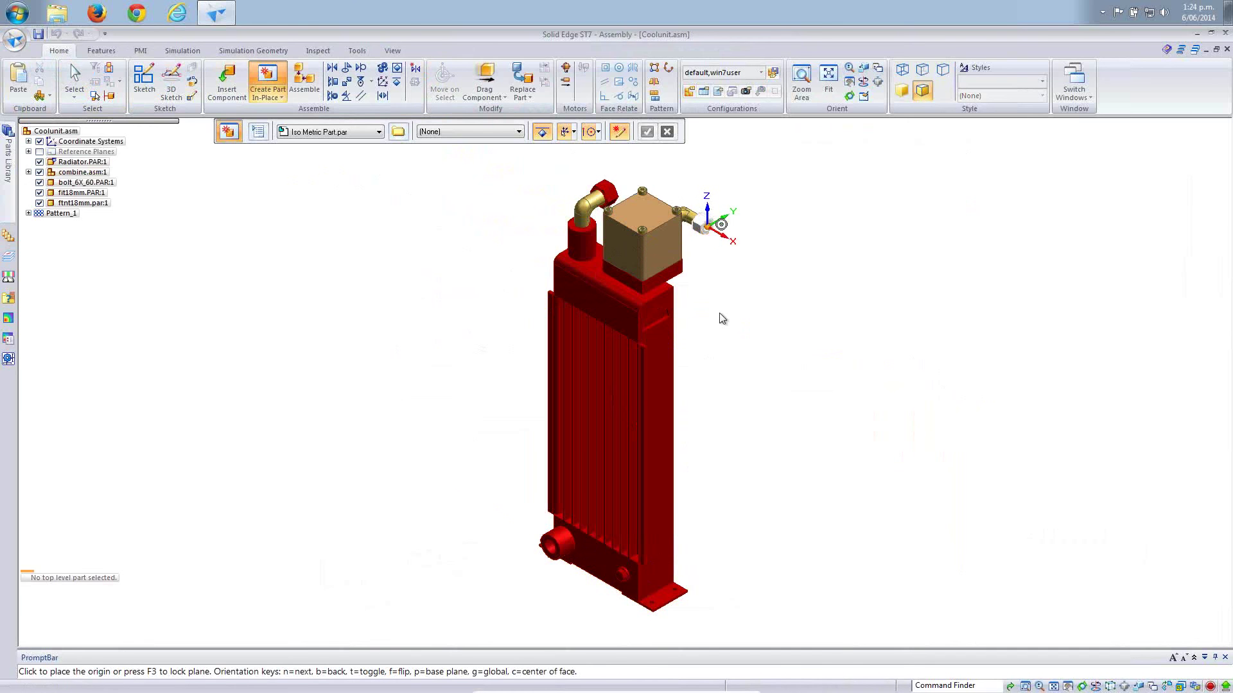
left_click(647, 131)
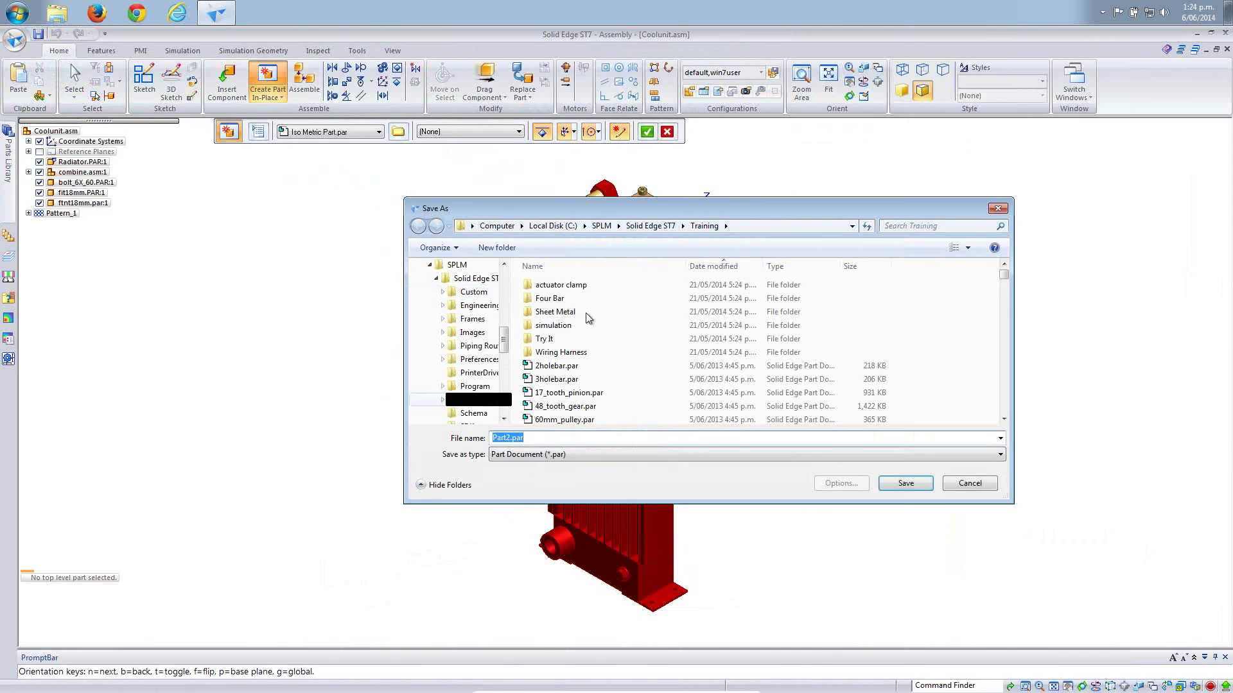
left_click(601, 226)
left_click(556, 299)
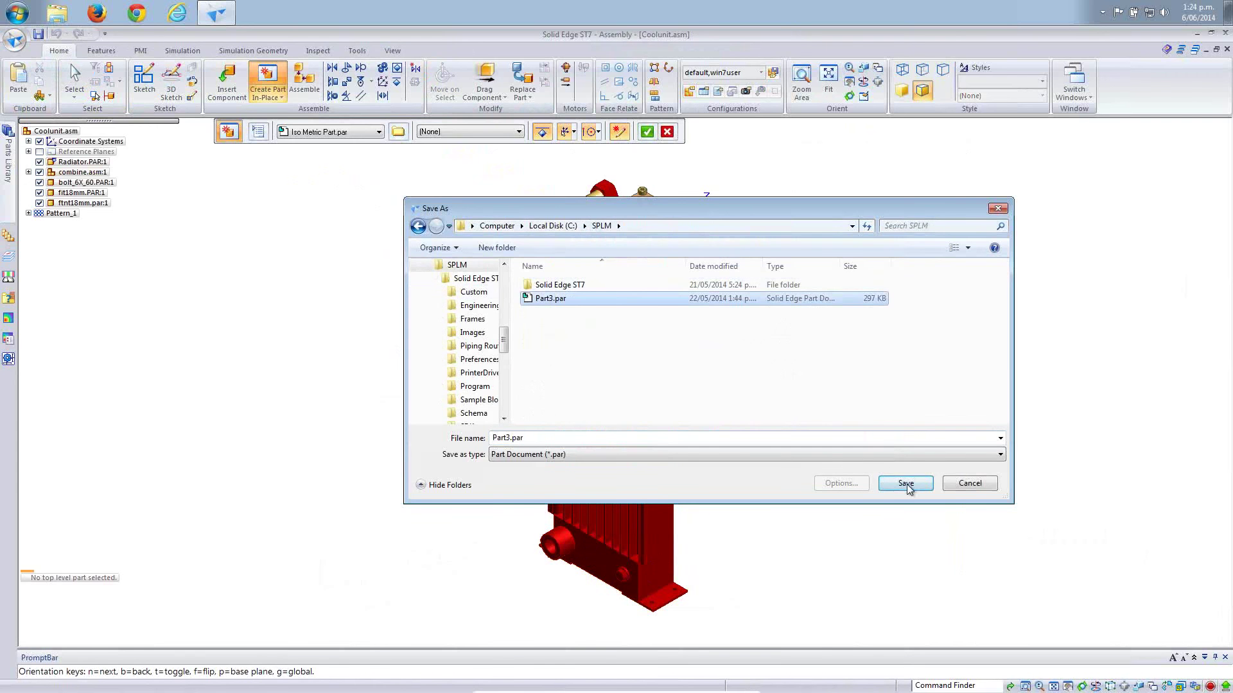
left_click(906, 484)
left_click(626, 393)
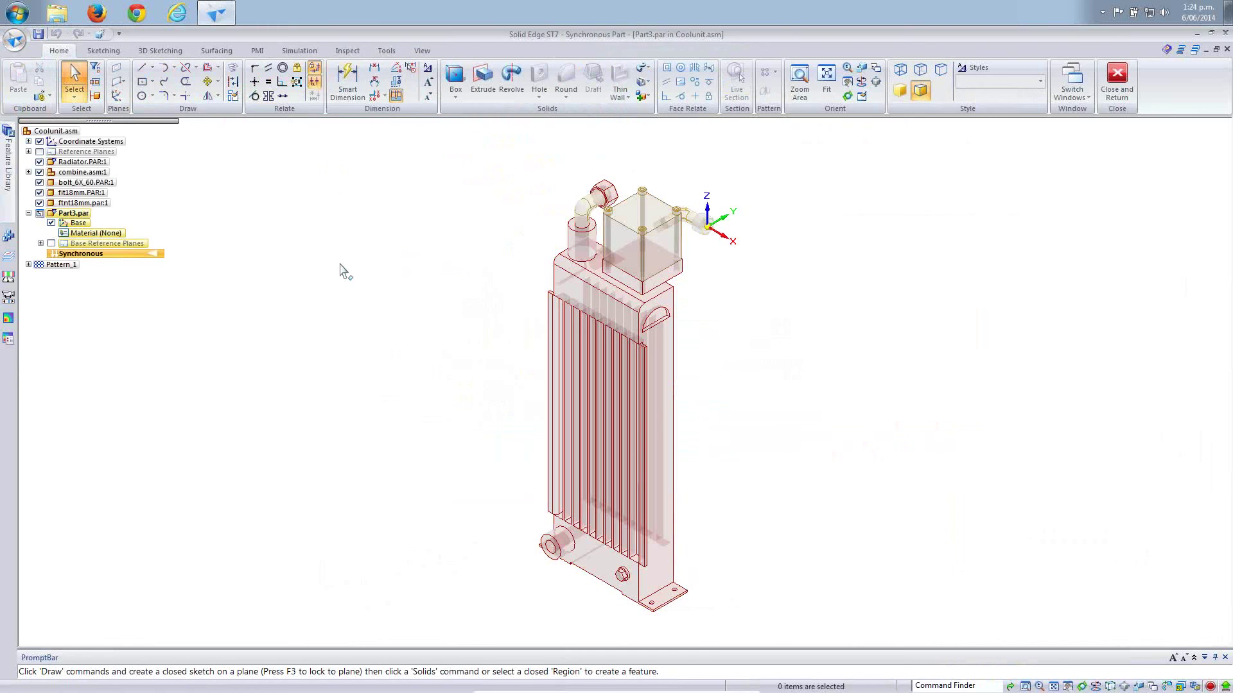
Transition Part3.par to the ordered environment and start a 3D sketch.
right_click(152, 256)
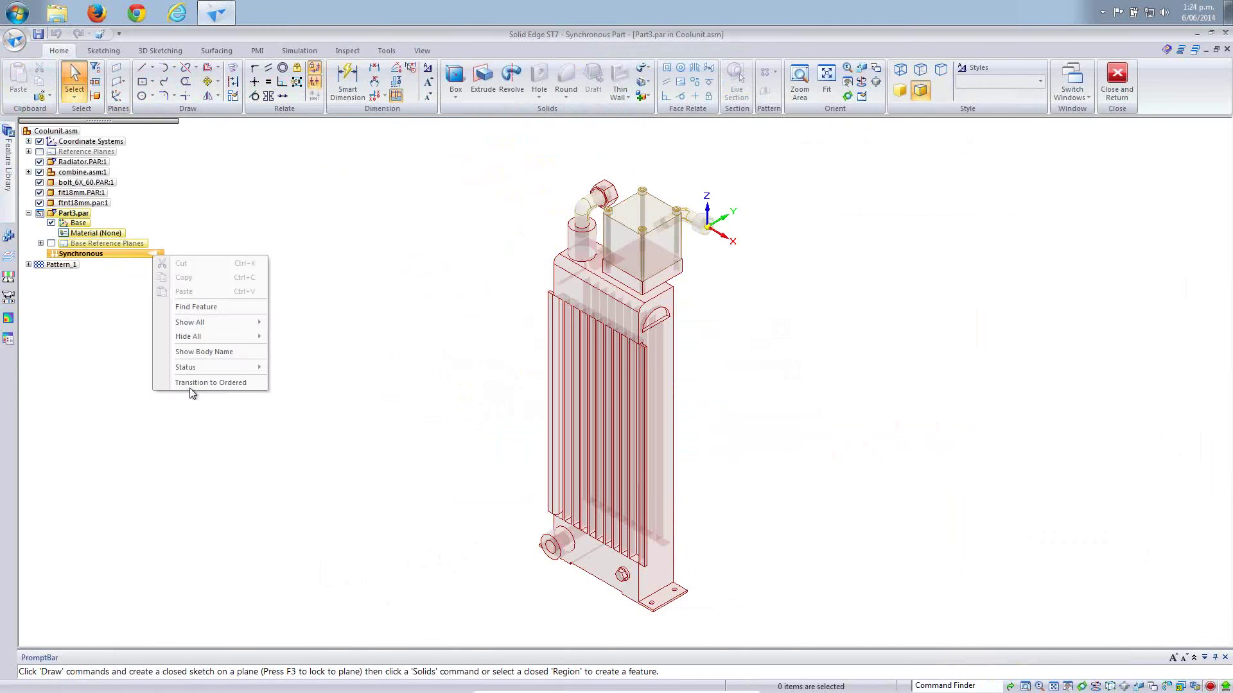
left_click(190, 385)
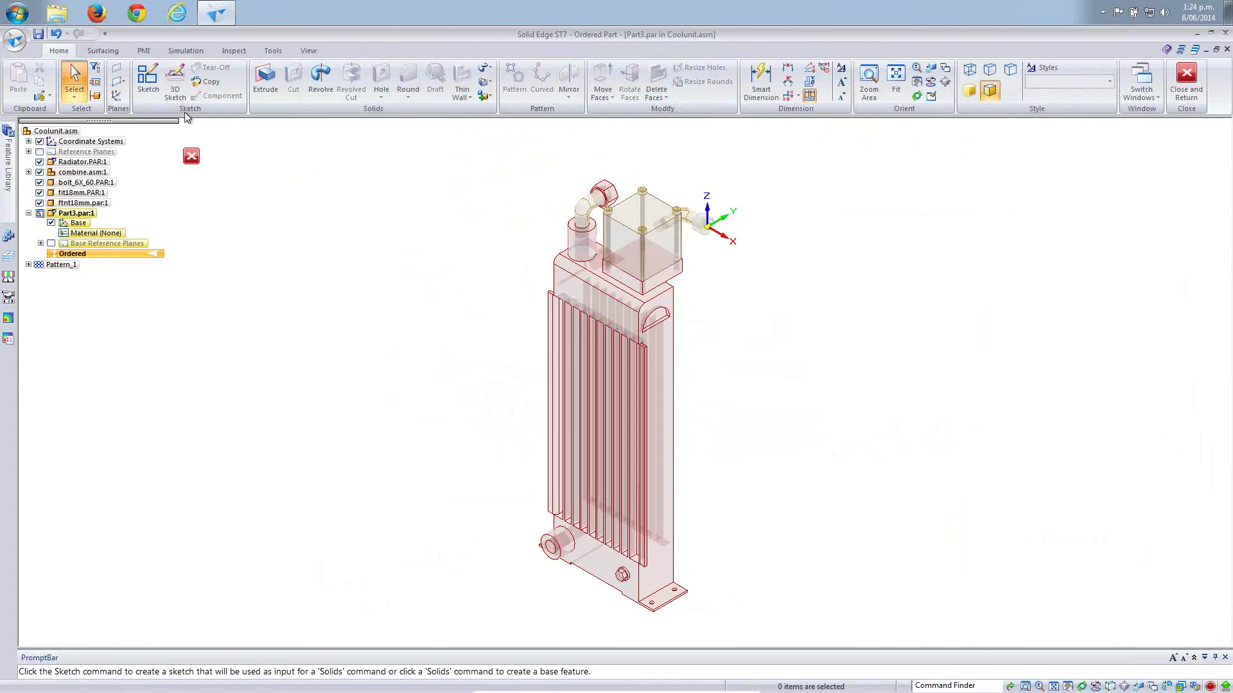
left_click(175, 83)
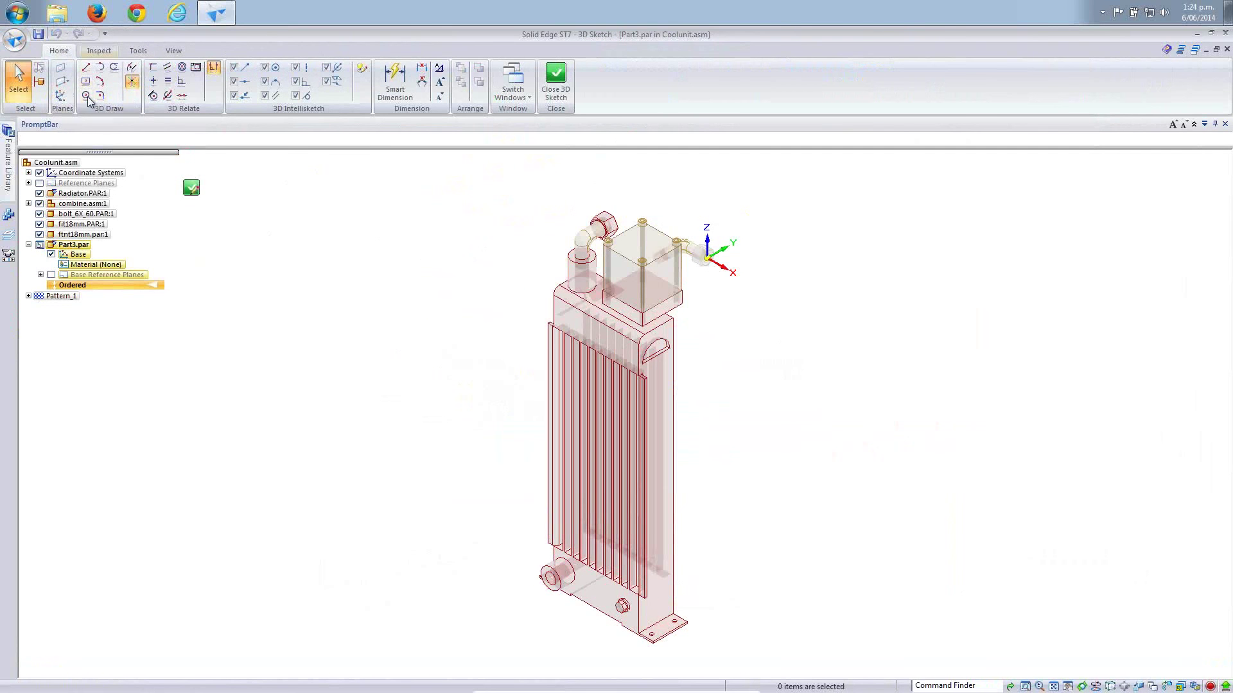
Draw connected 3D lines from the fitting's origin, about 96 mm outward along X and about 229 mm forward along Y.
right_click(357, 268)
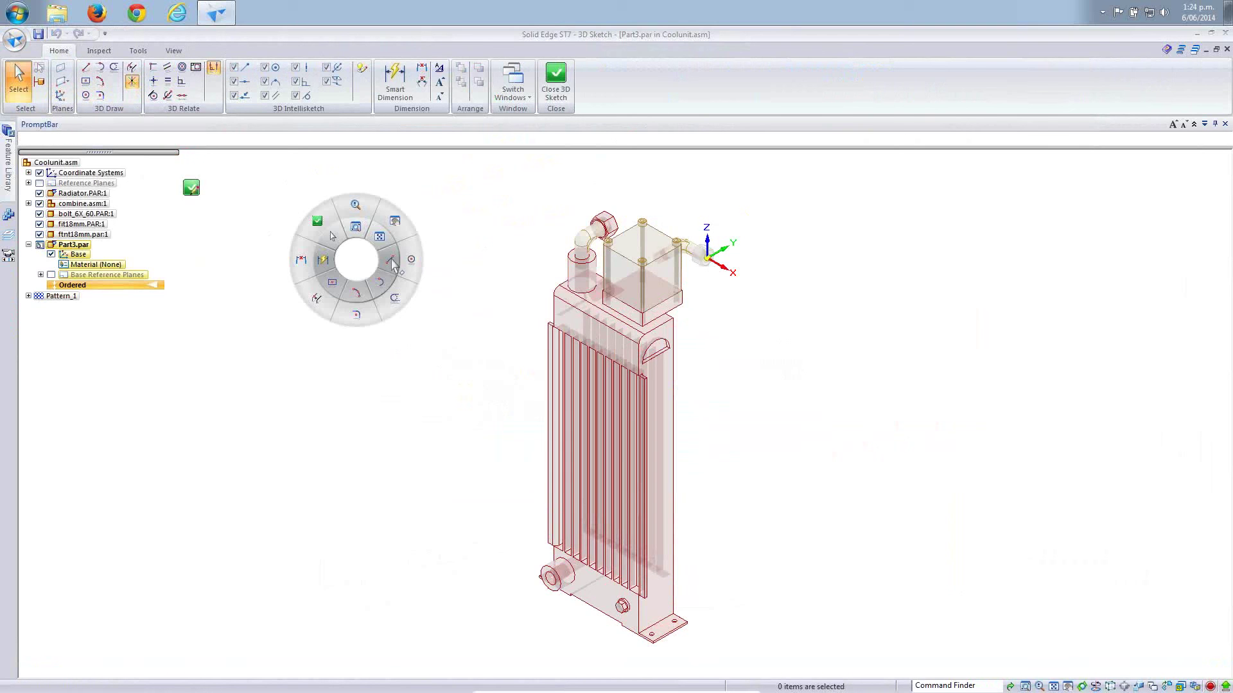
left_click(392, 264)
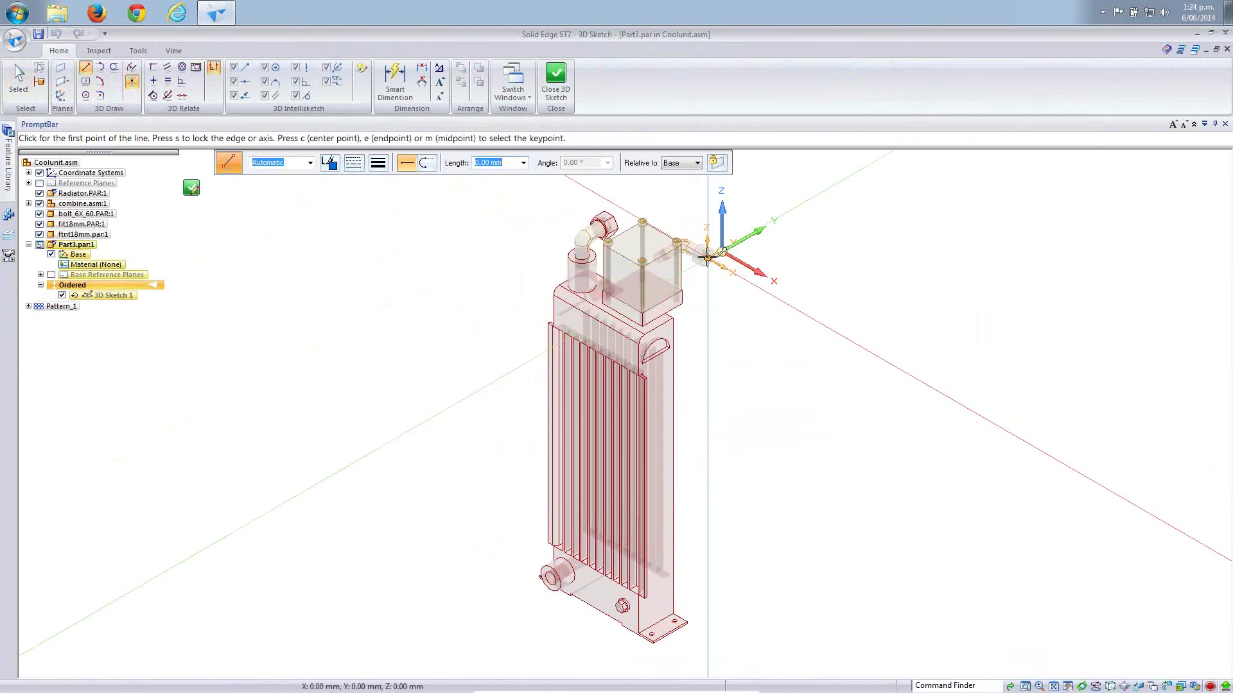
left_click(706, 257)
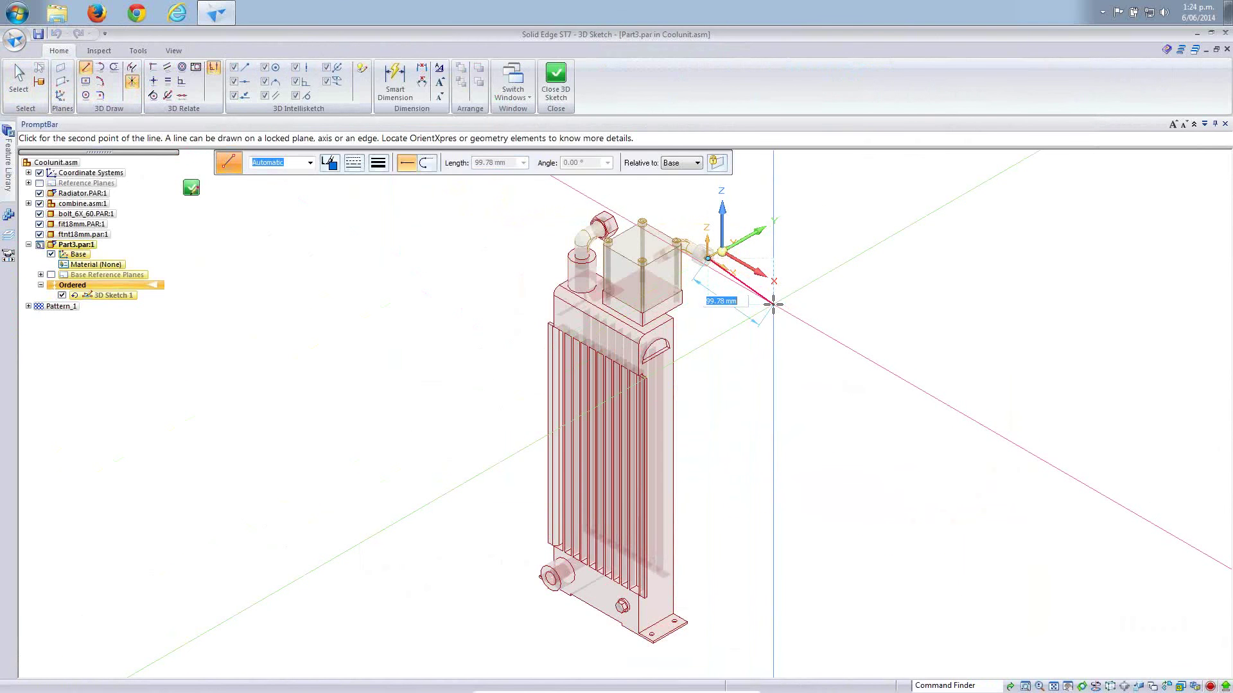
key("ctrl+f")
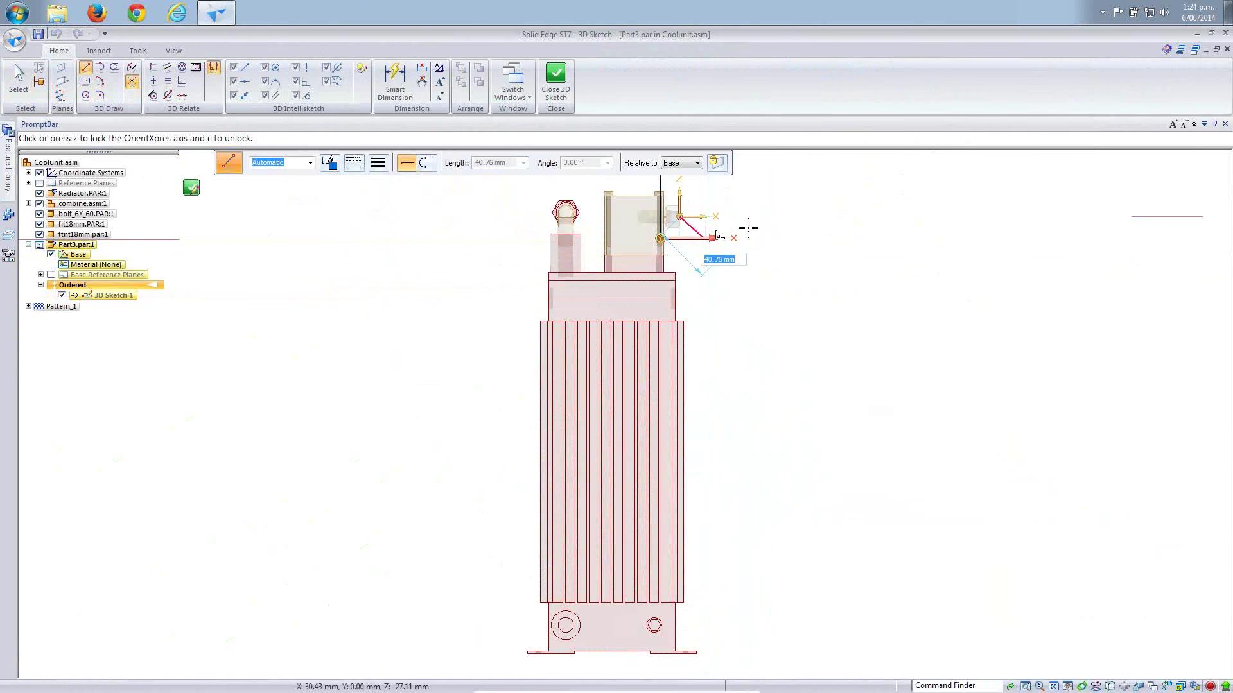
left_click(762, 236)
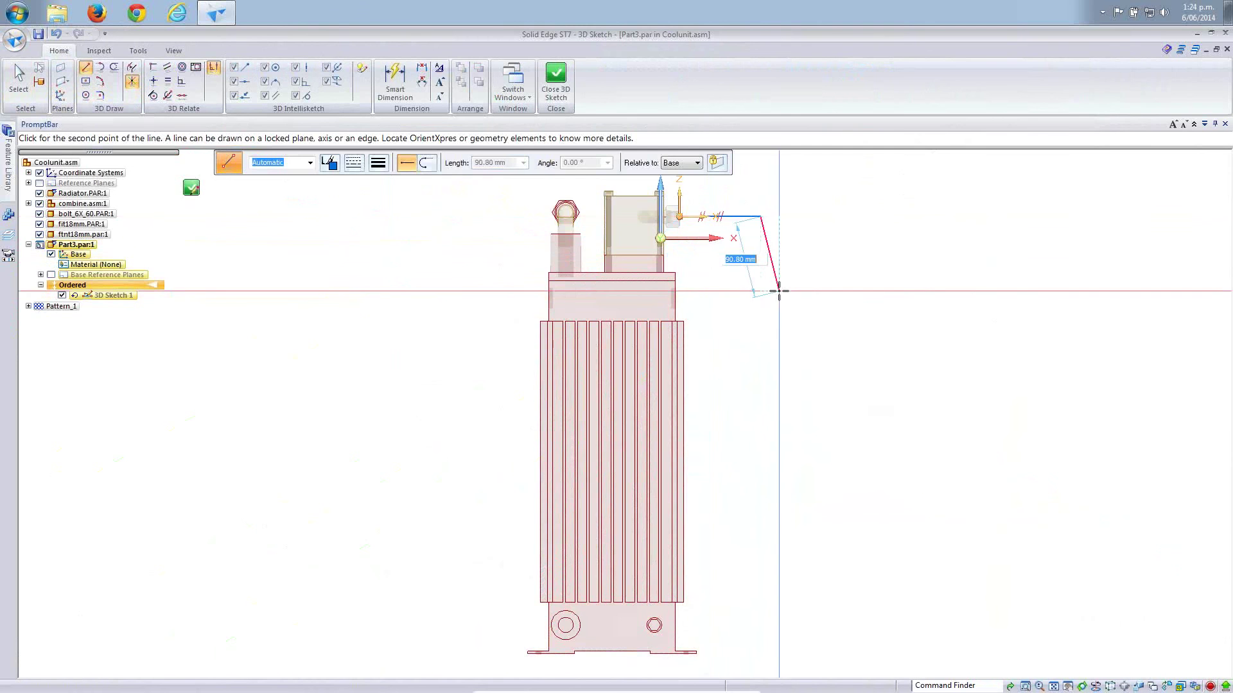
key("ctrl+r")
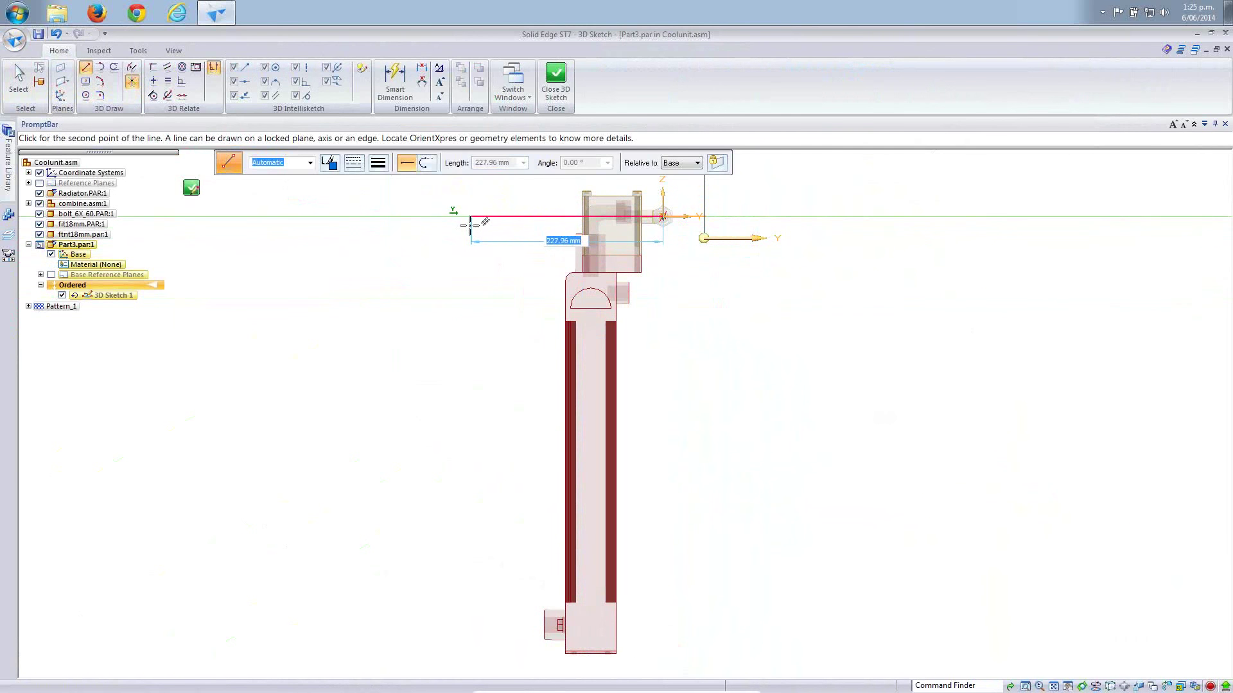
left_click(469, 223)
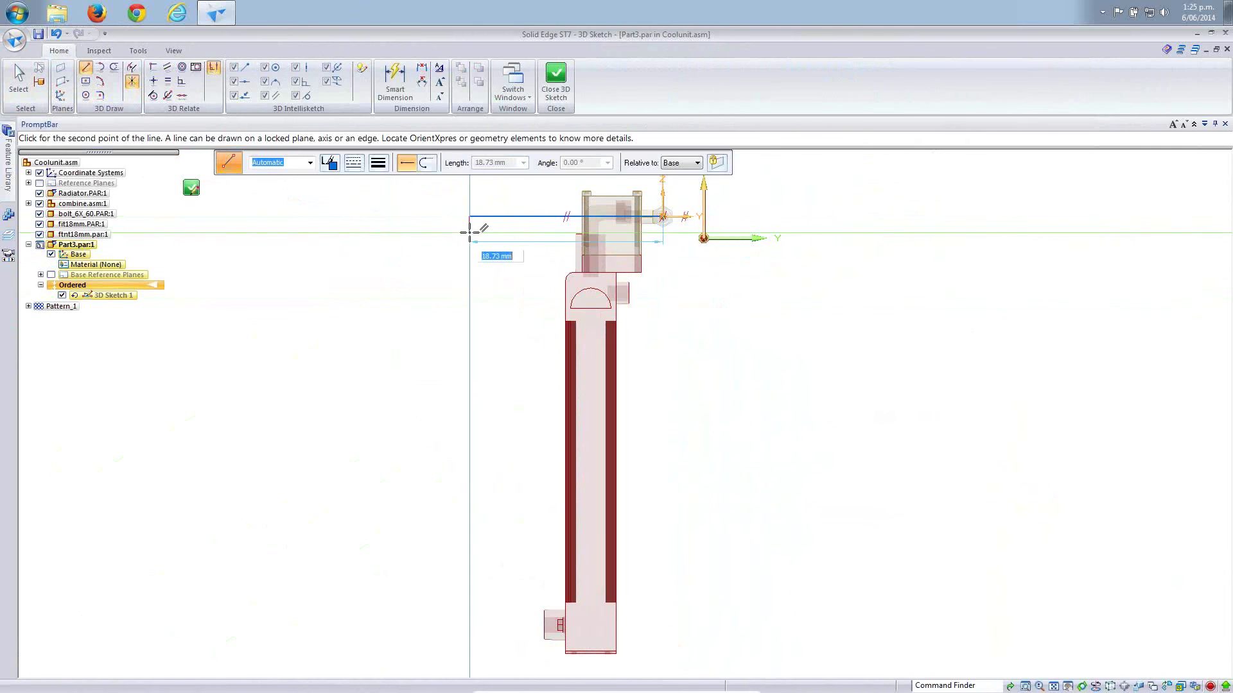
Continue the path about 485 mm down along Z to the lower port's height, and about 231 mm along X to its centre.
mouse_move(469, 232)
middle_mouse_down("shift")
mouse_move(889, 226)
mouse_move(732, 285)
middle_mouse_up("shift")
left_click(731, 285)
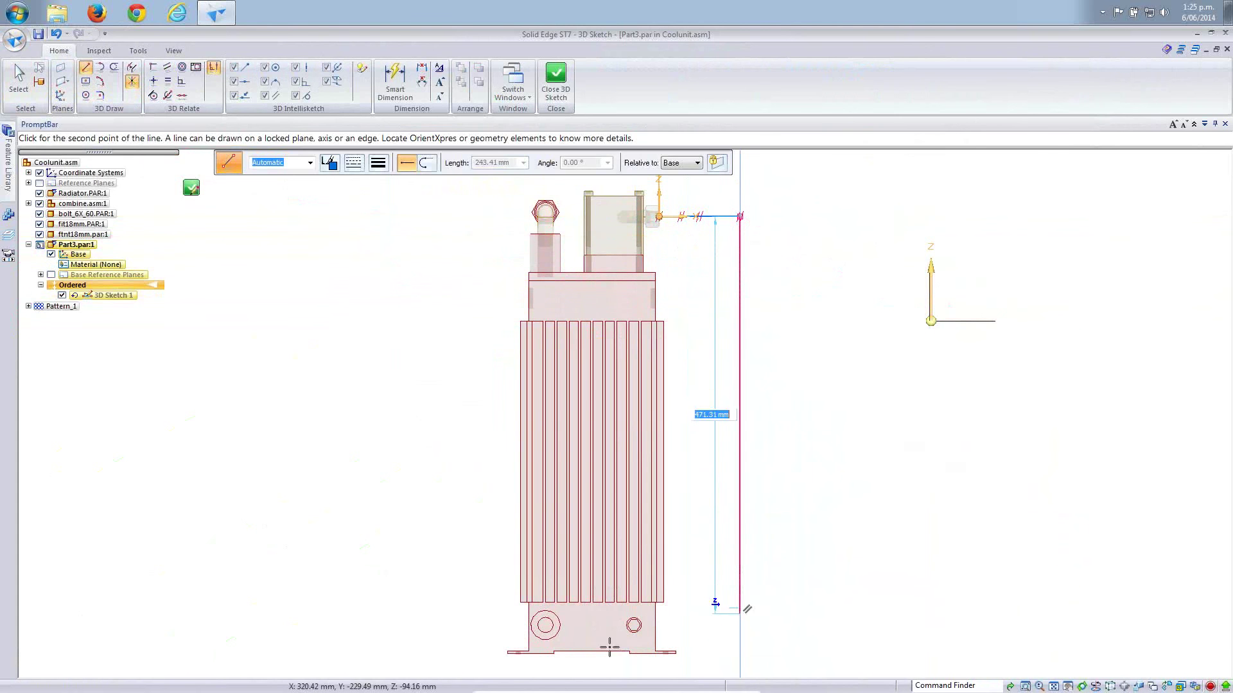
left_click(544, 624)
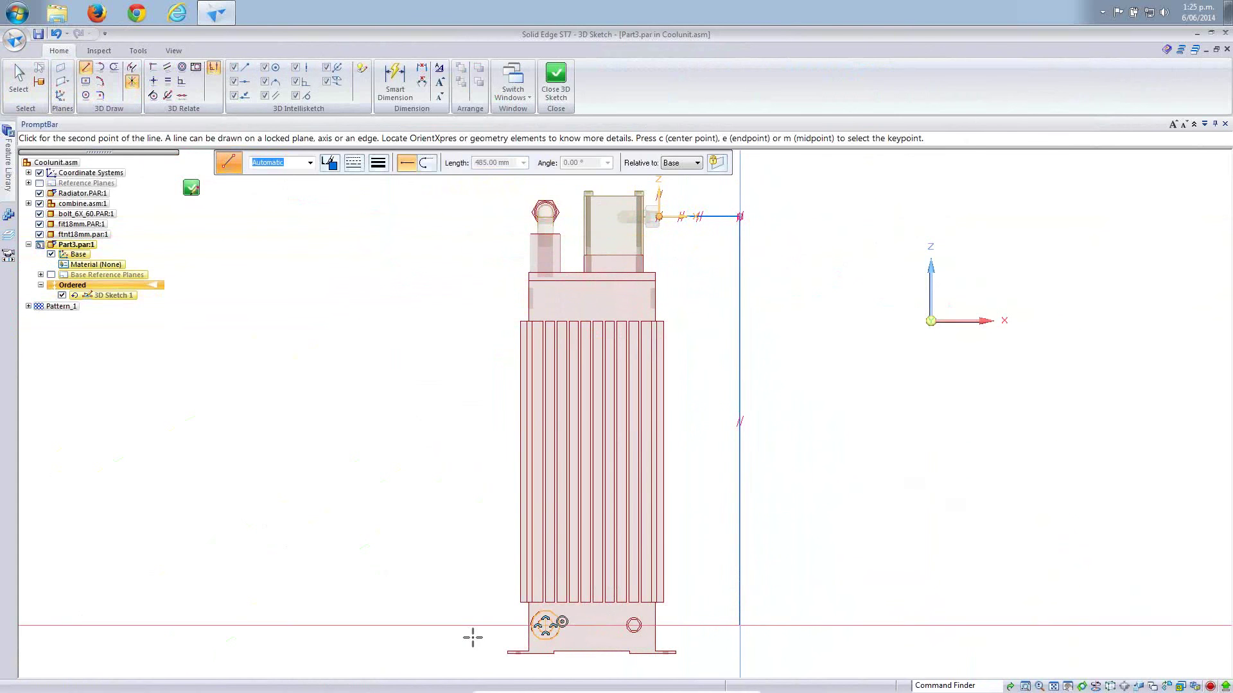
left_click(981, 321)
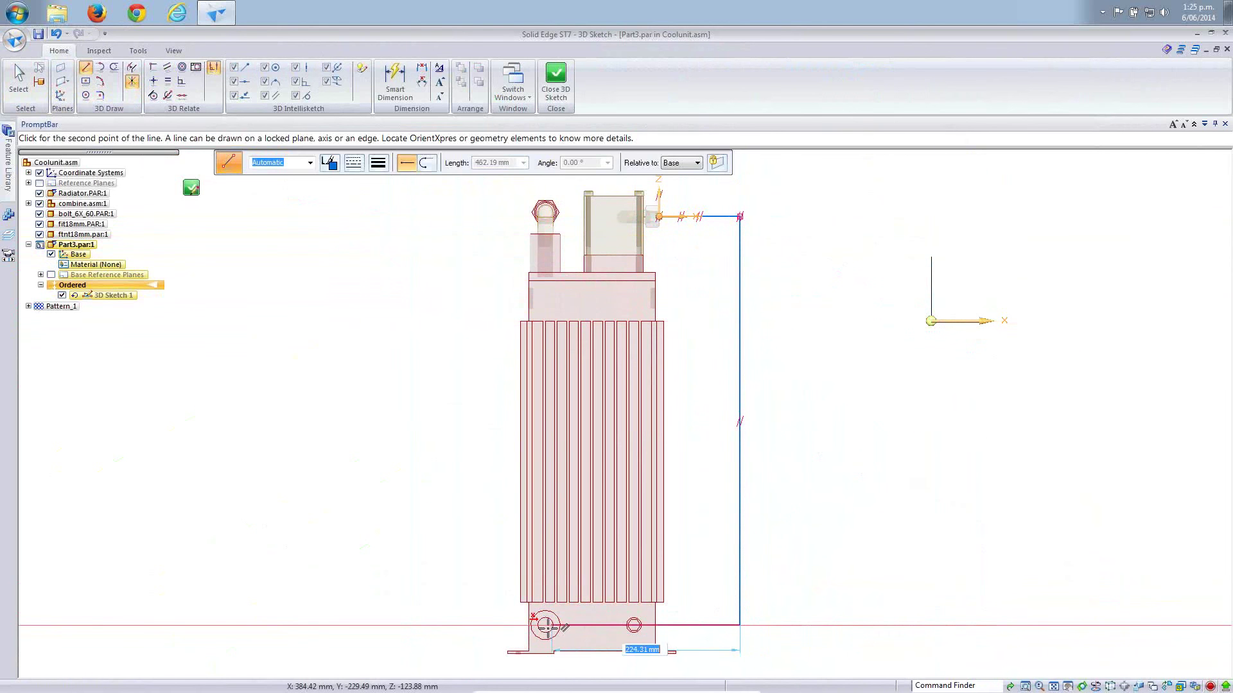
left_click(477, 653)
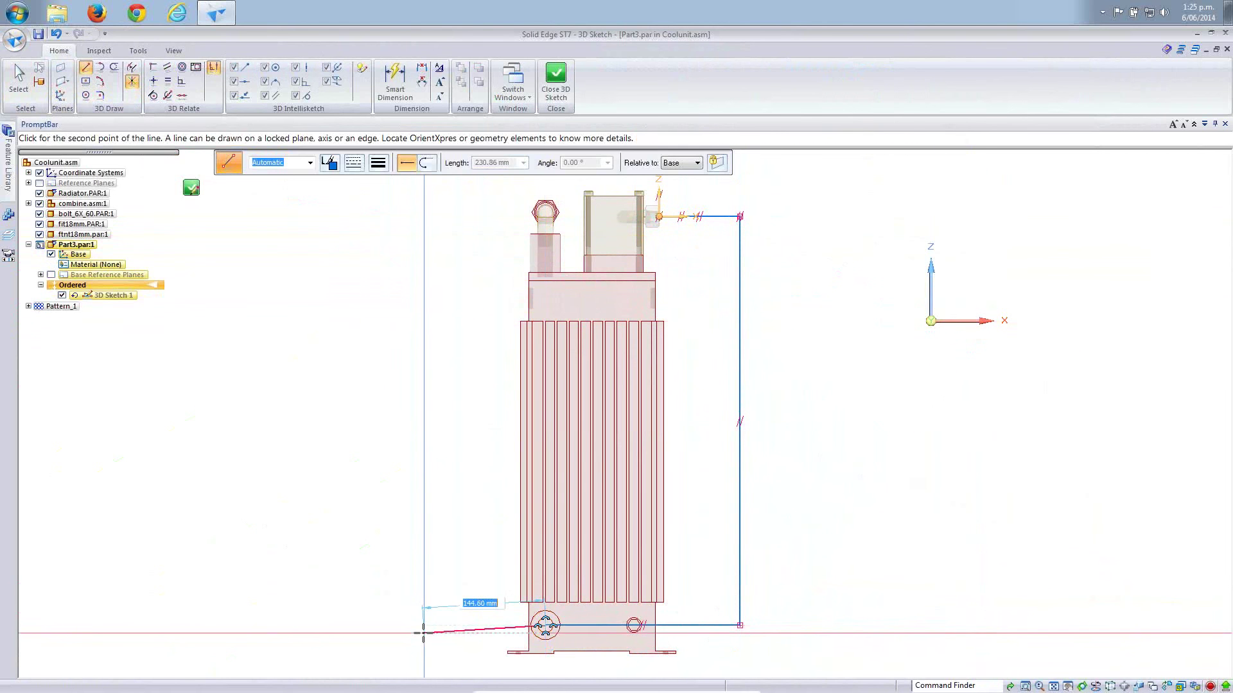
Finish the path with a line about 89 mm long along Y, ending at the radiator's lower port.
key("ctrl+r")
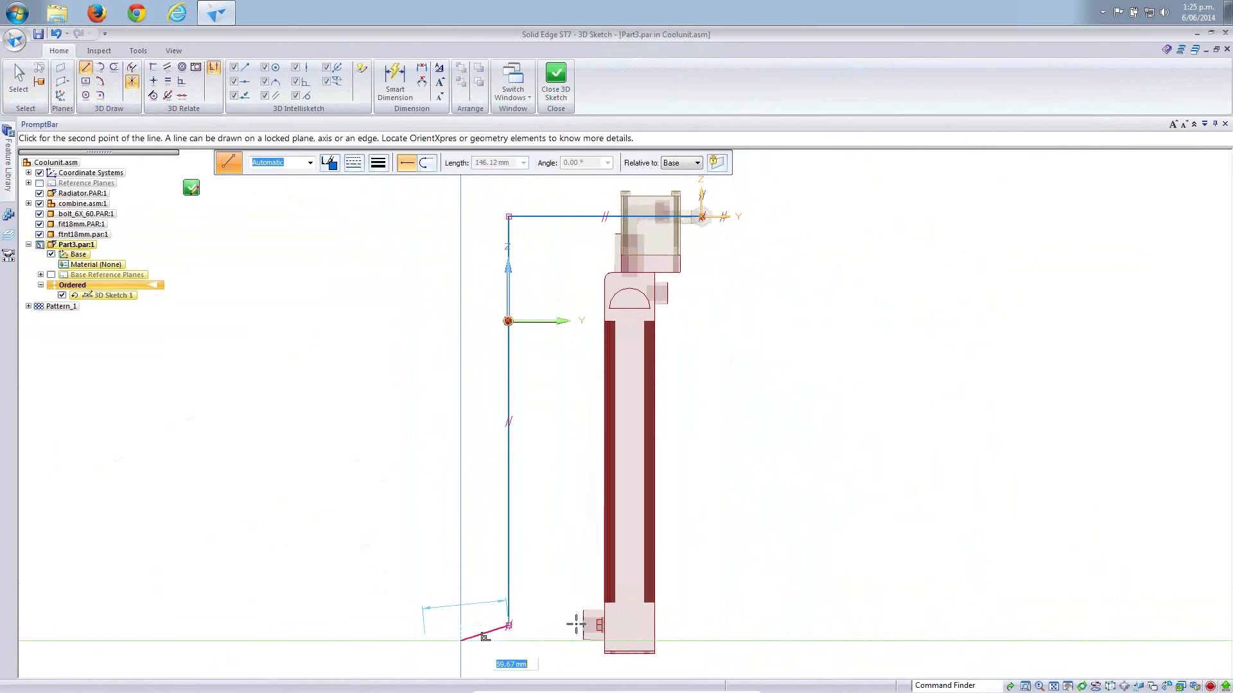
left_click(532, 638)
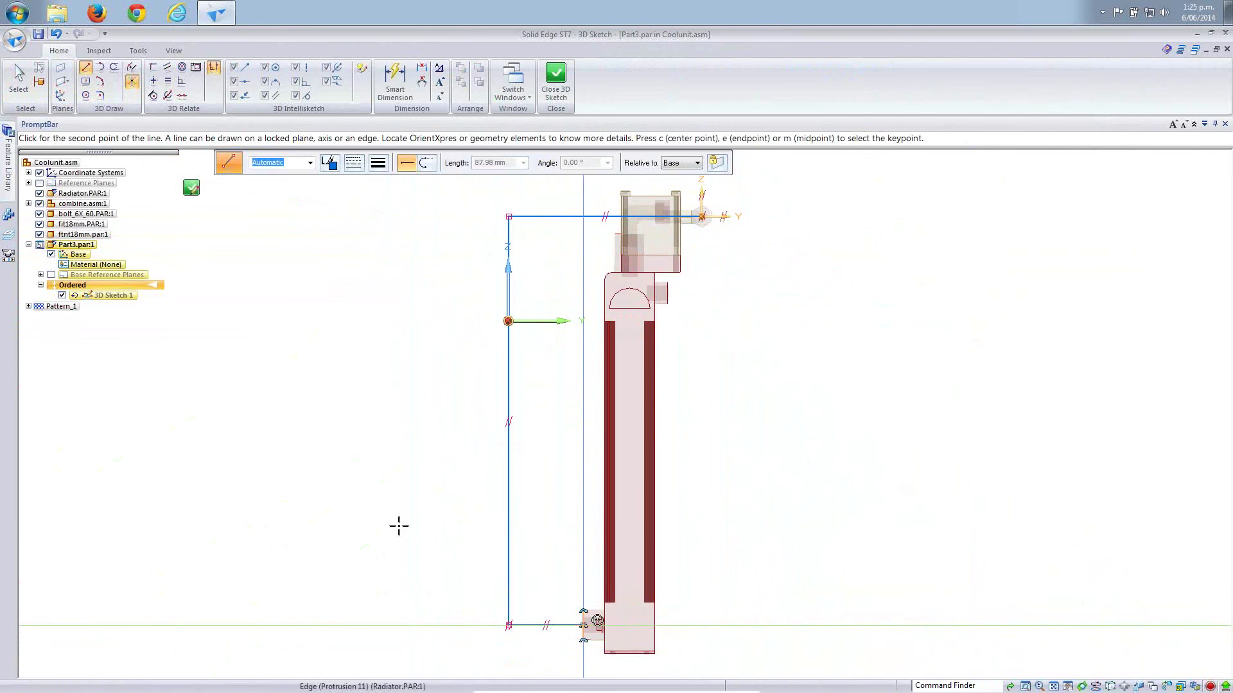
key("Escape")
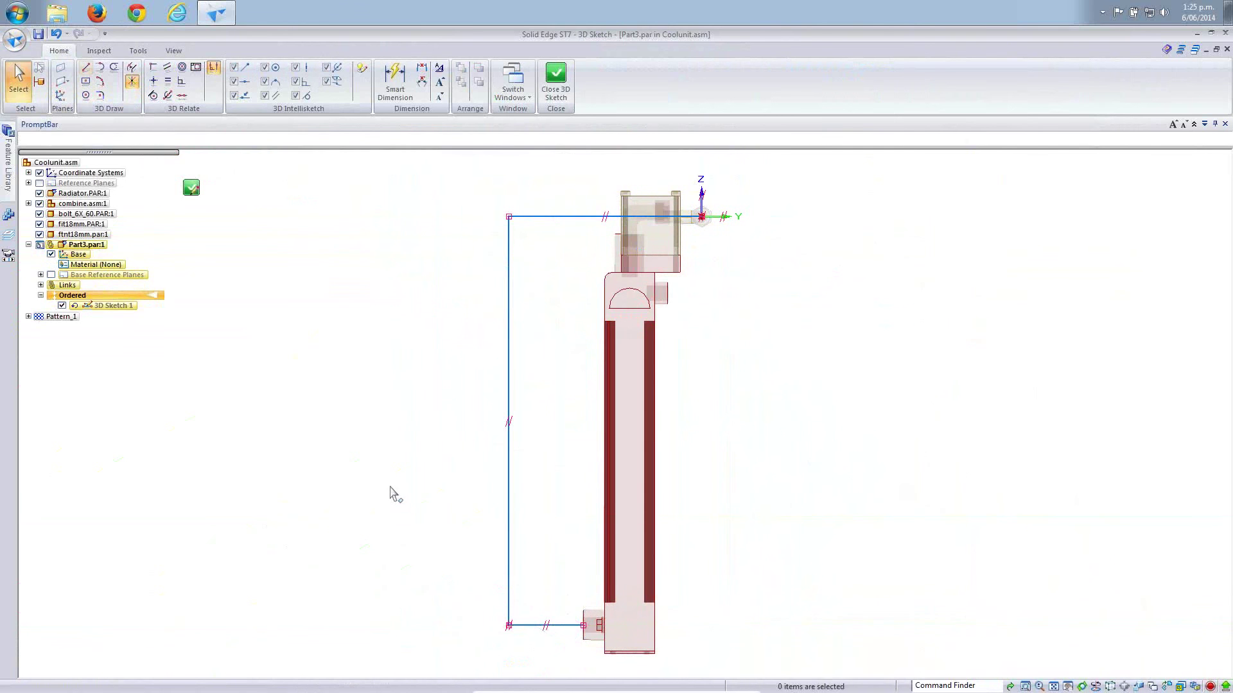
Dimension the upper X segment and the upper Y segment of the 3D path.
key("ctrl+i")
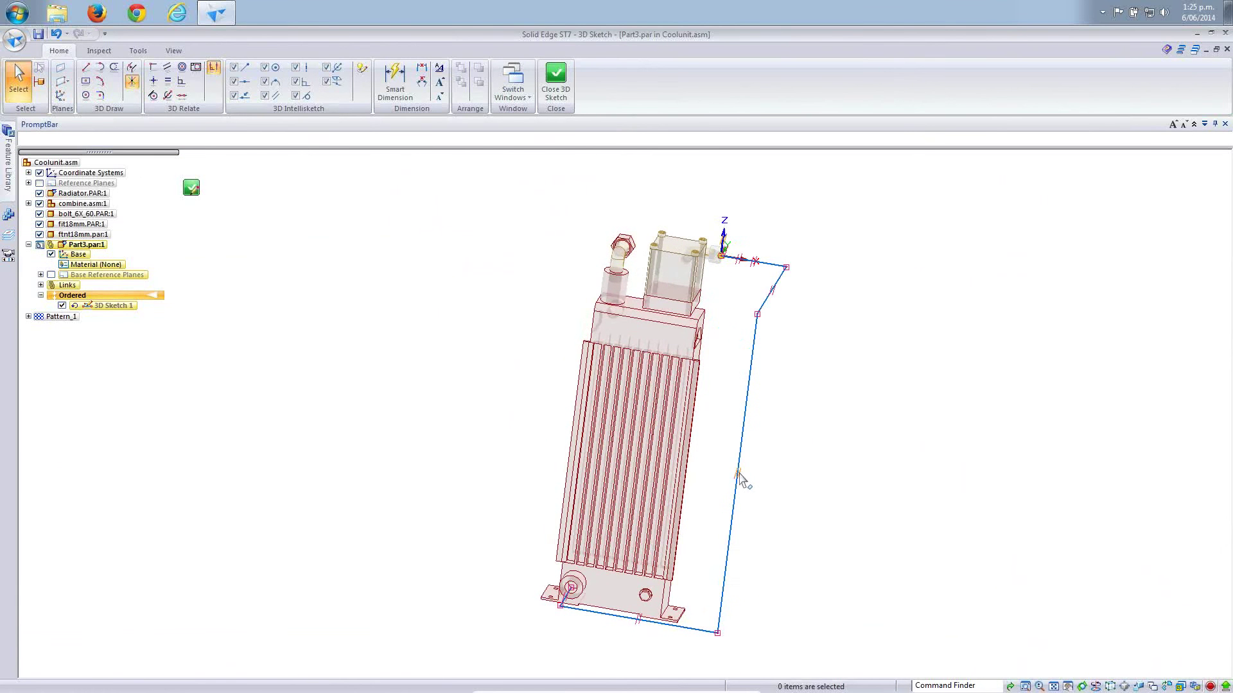
right_click(740, 478)
left_click(804, 492)
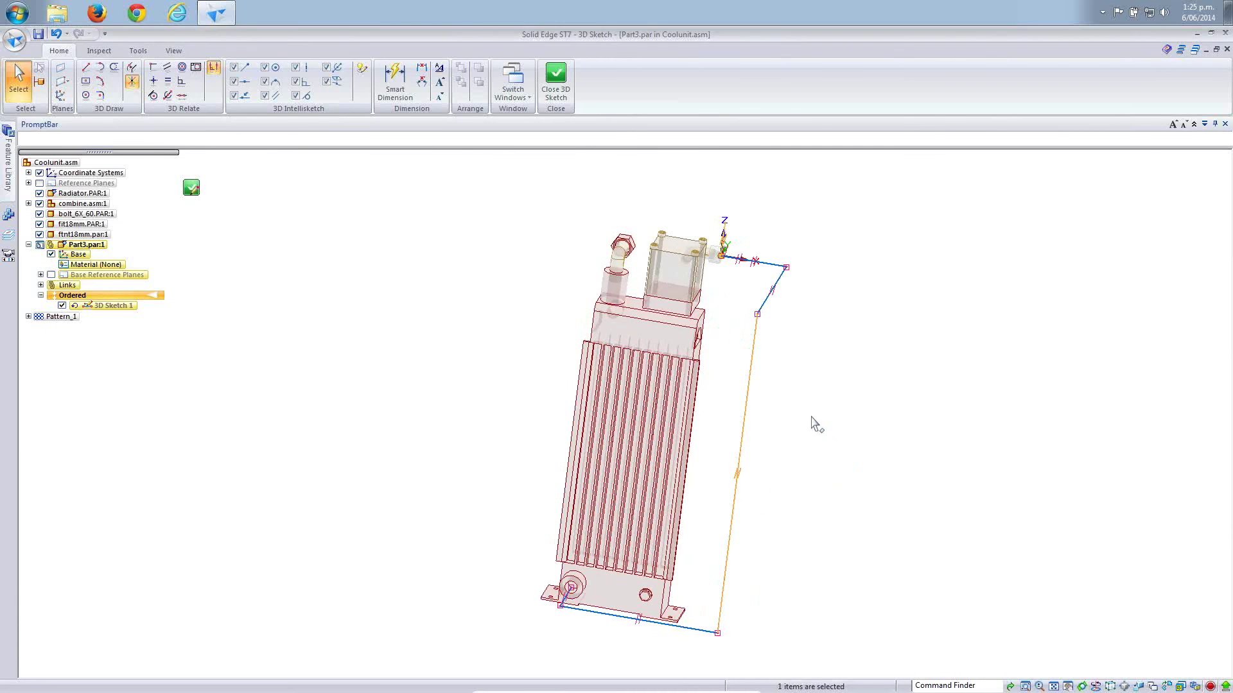
left_click(400, 82)
left_click(766, 263)
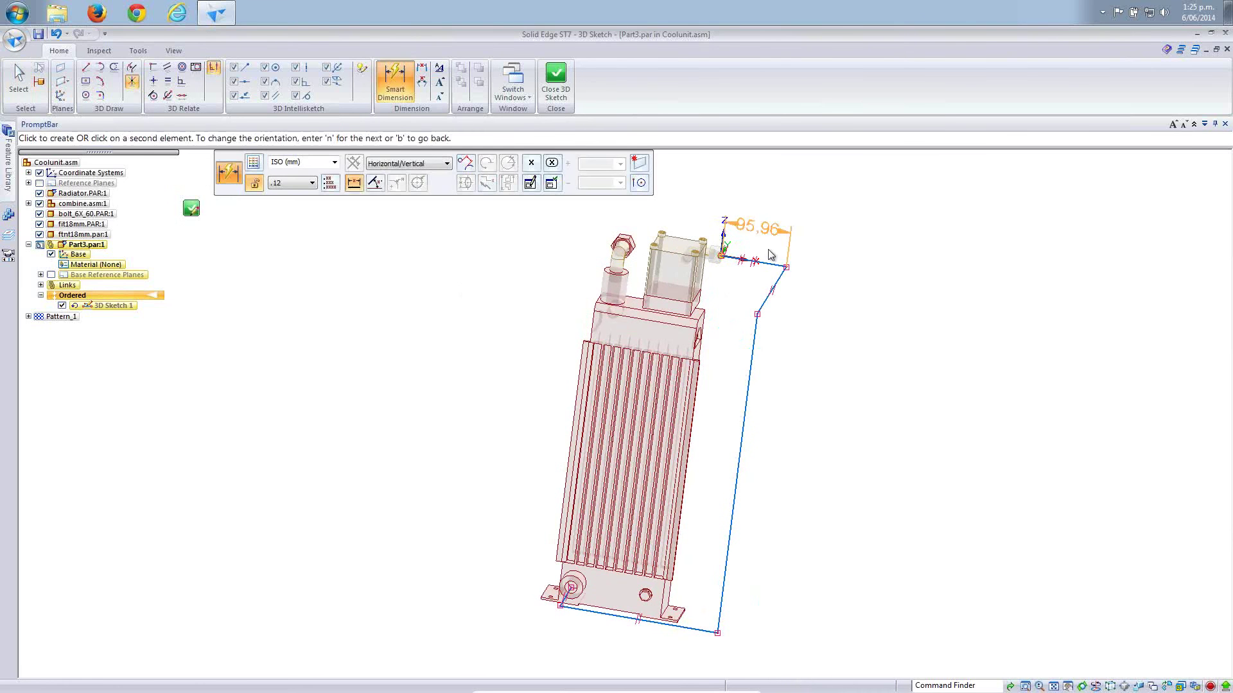
left_click(768, 229)
left_click(775, 286)
left_click(805, 300)
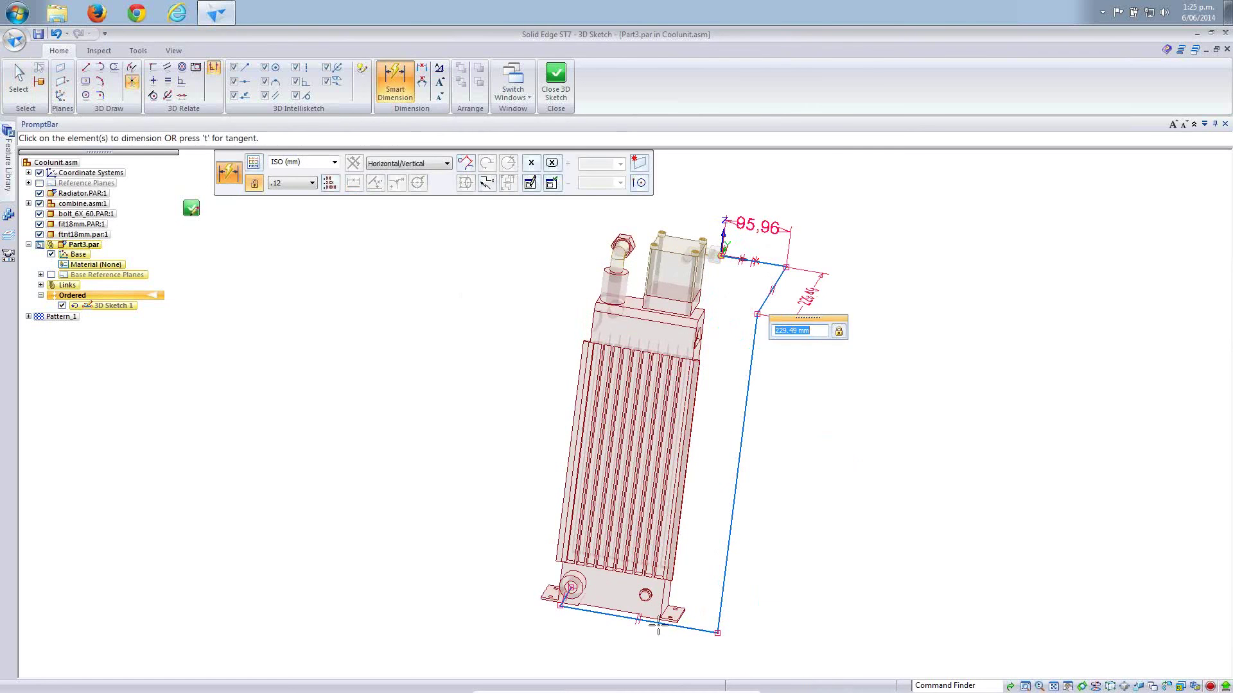
Dimension the lower X and Y segments of the path and close the 3D sketch.
left_click(659, 624)
left_click(627, 648)
mouse_move(532, 656)
middle_mouse_down()
mouse_move(518, 656)
mouse_move(597, 652)
middle_mouse_up()
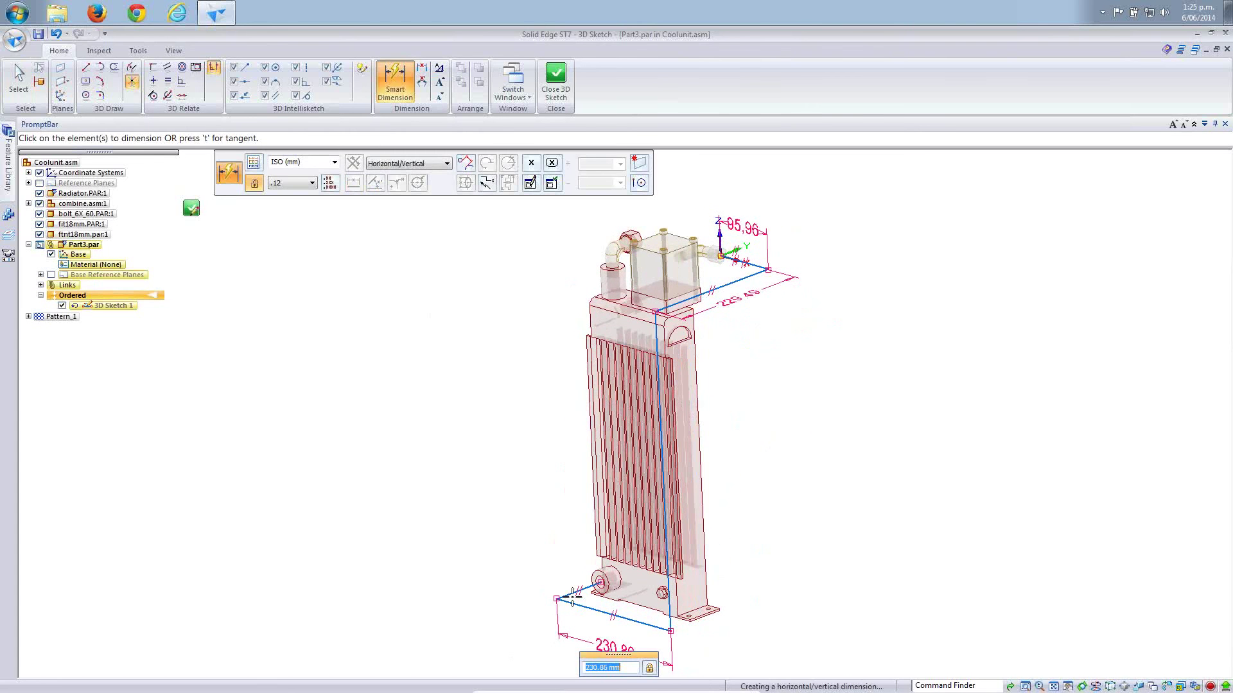
left_click(571, 591)
left_click(554, 568)
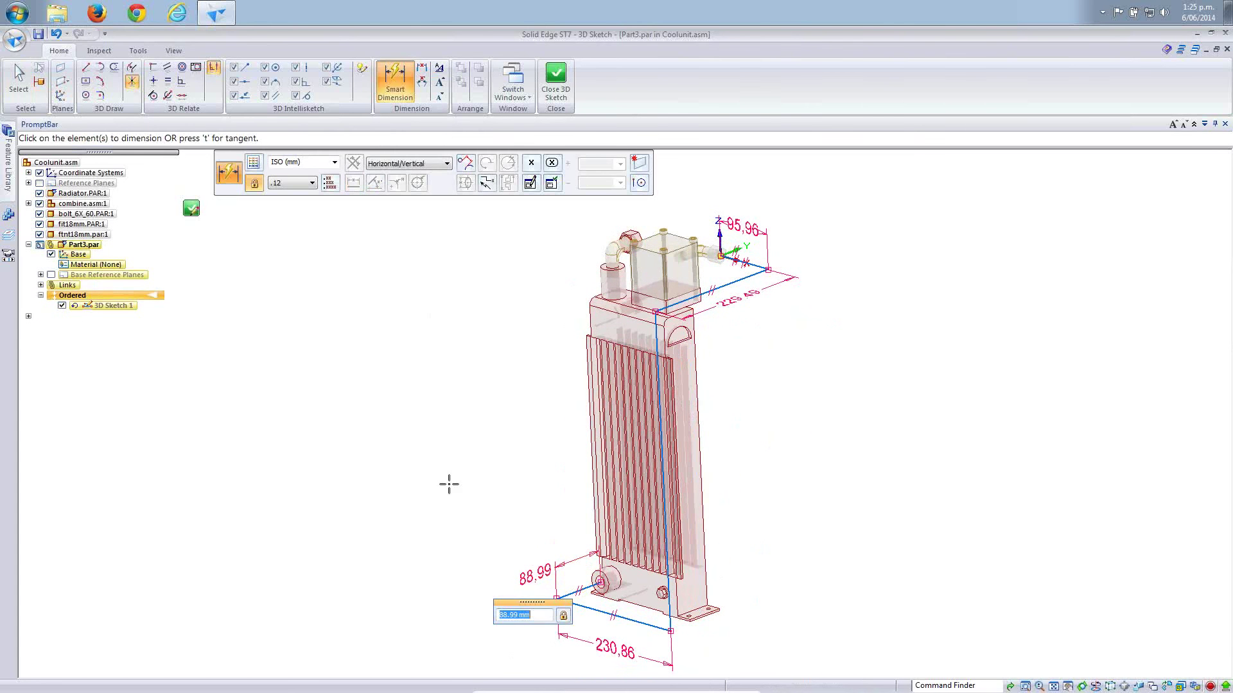
key("Escape")
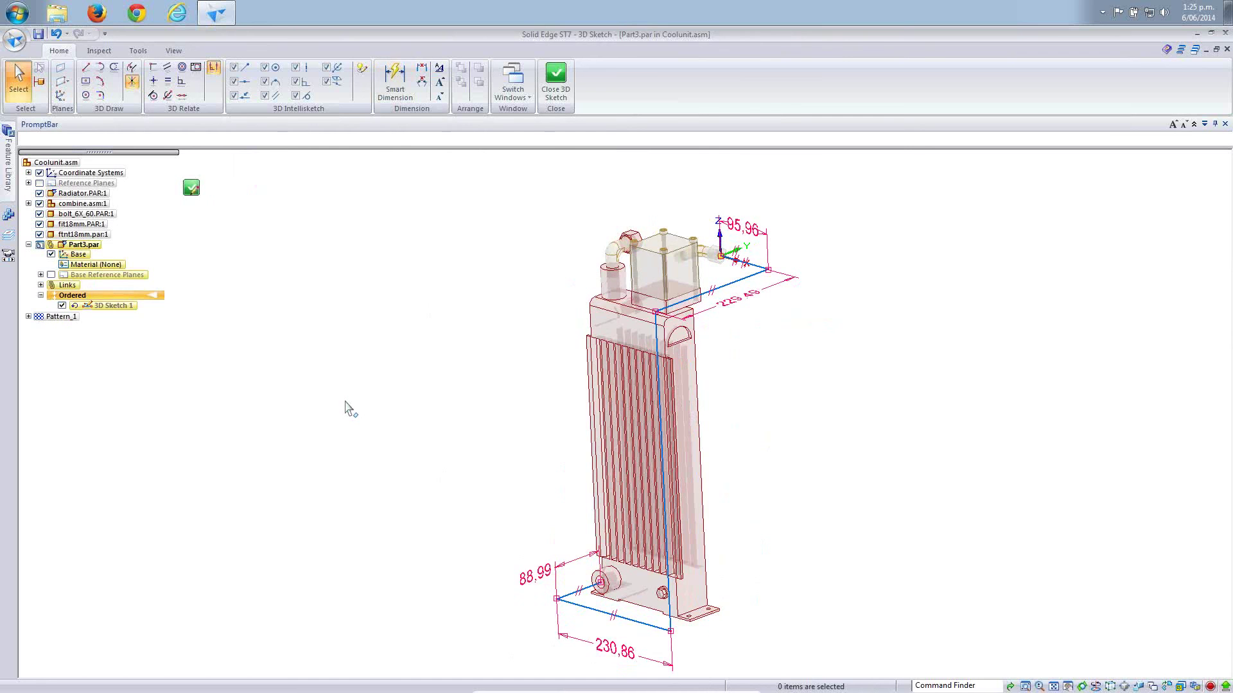
middle_click_drag(345, 402, 341, 396)
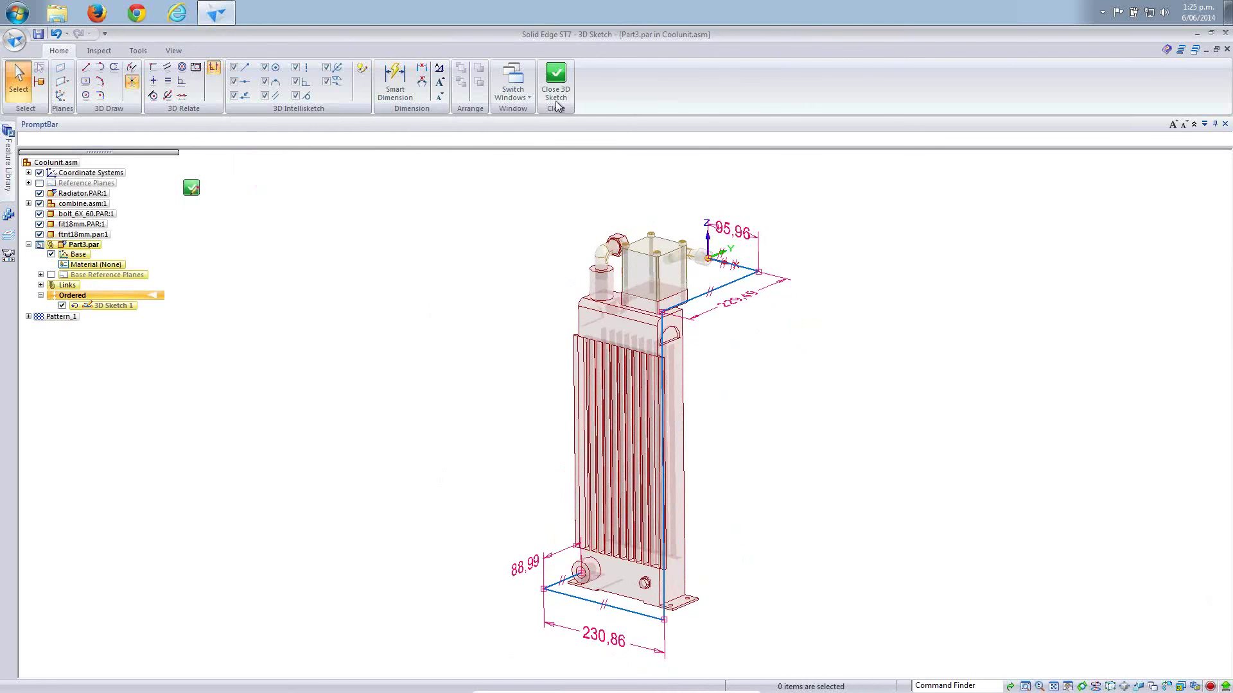
left_click(556, 80)
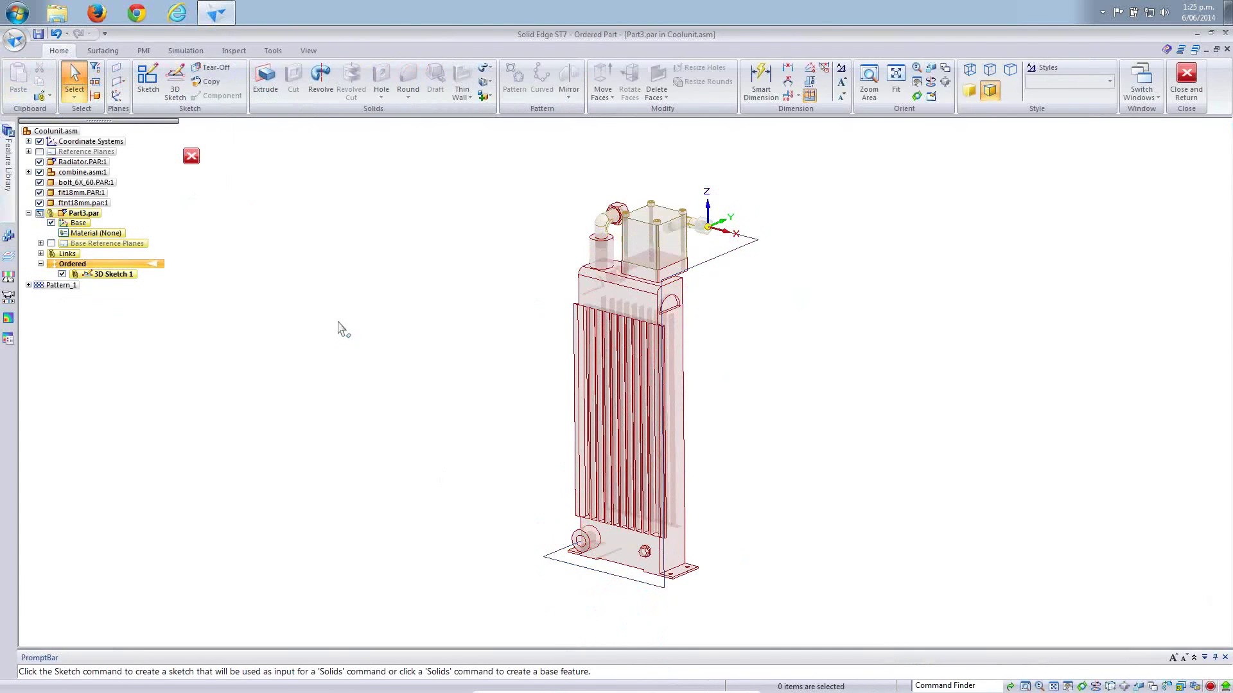
Create a keypoint curve from the upper fitting through the midpoints of the upper Y, vertical and lower X segments to the lower port.
left_click(103, 50)
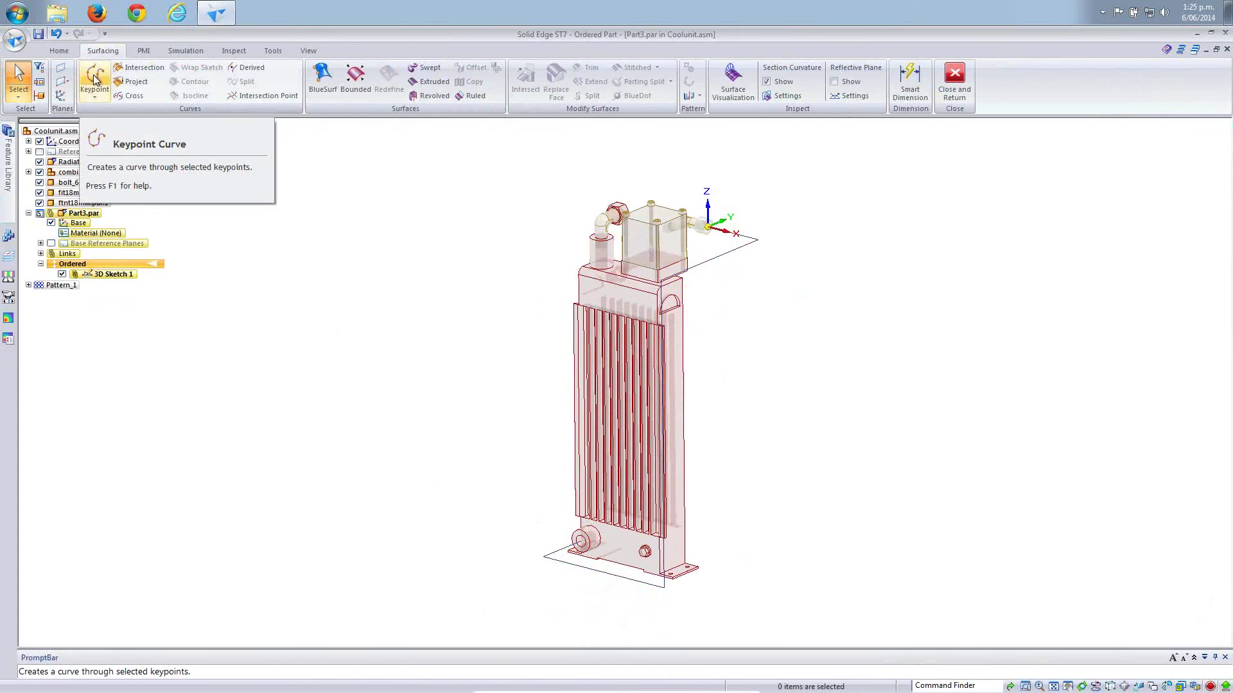
left_click(94, 78)
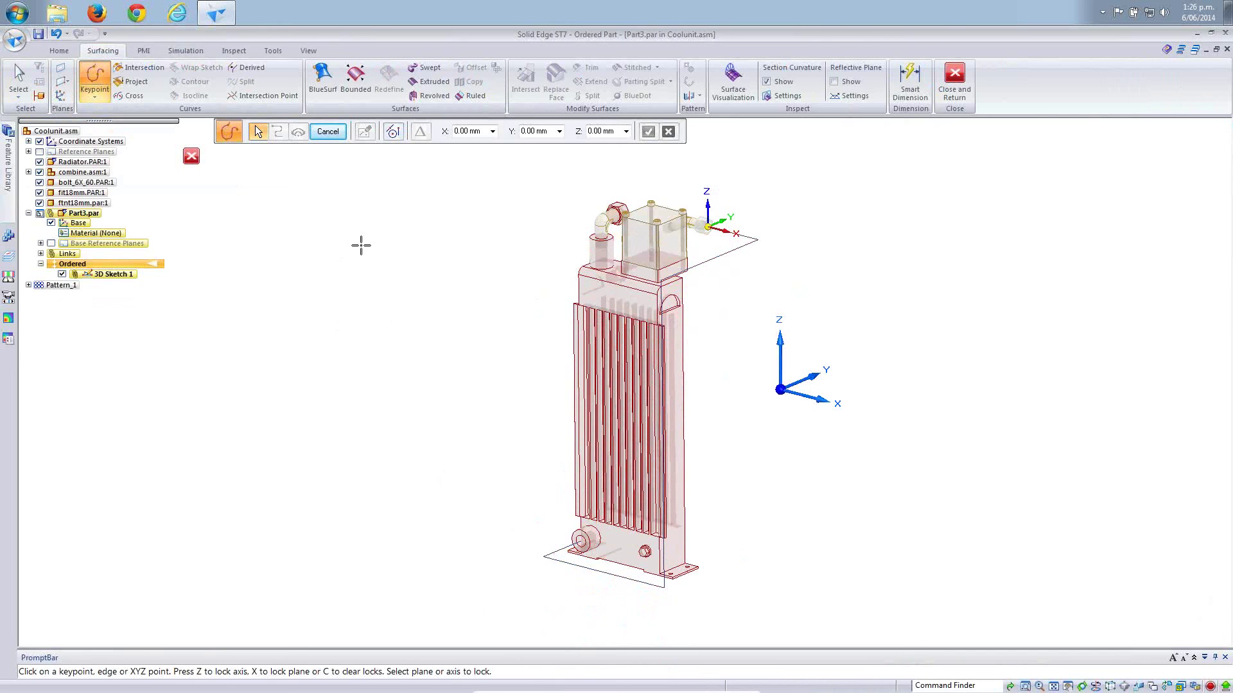
middle_click_drag(391, 276, 391, 276)
scroll(581, 253, "up", 2)
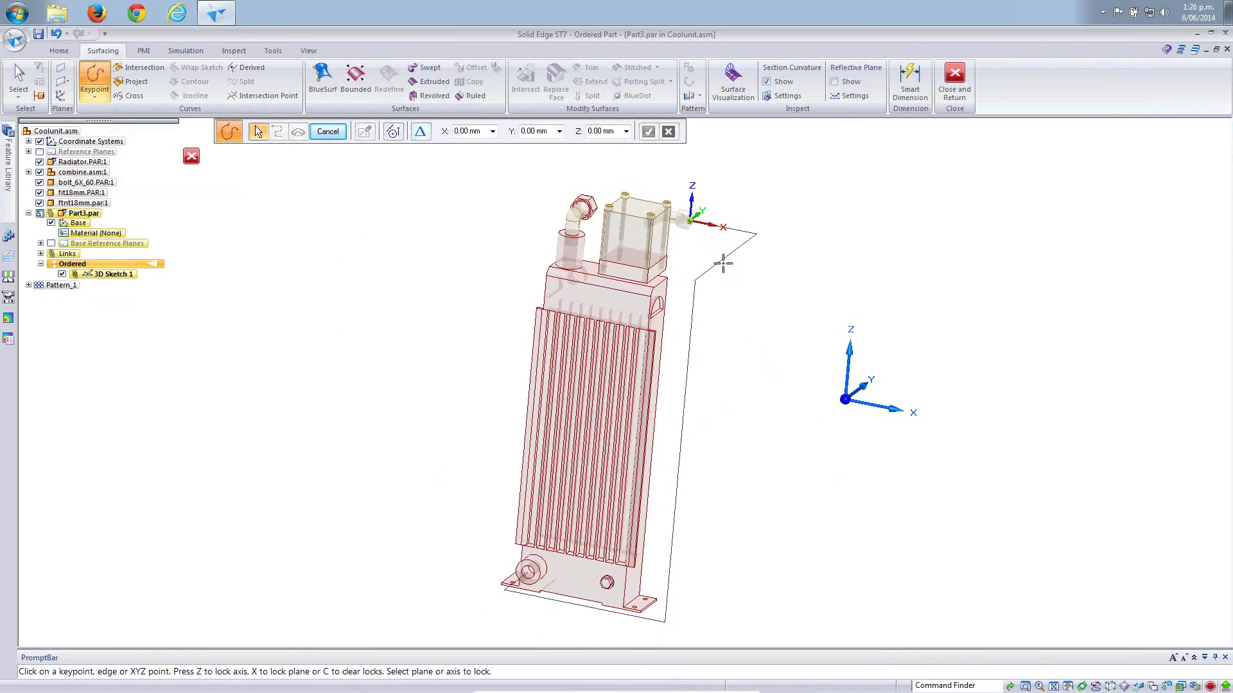
left_click(725, 258)
left_click(682, 453)
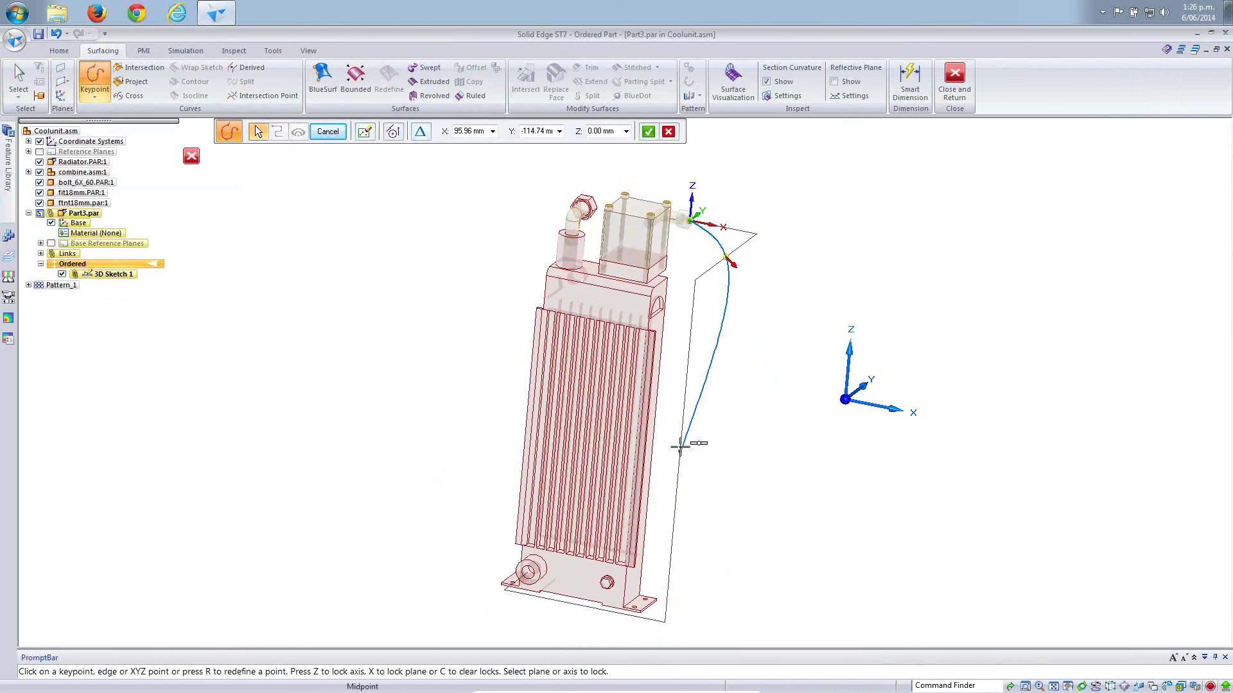
left_click(680, 448)
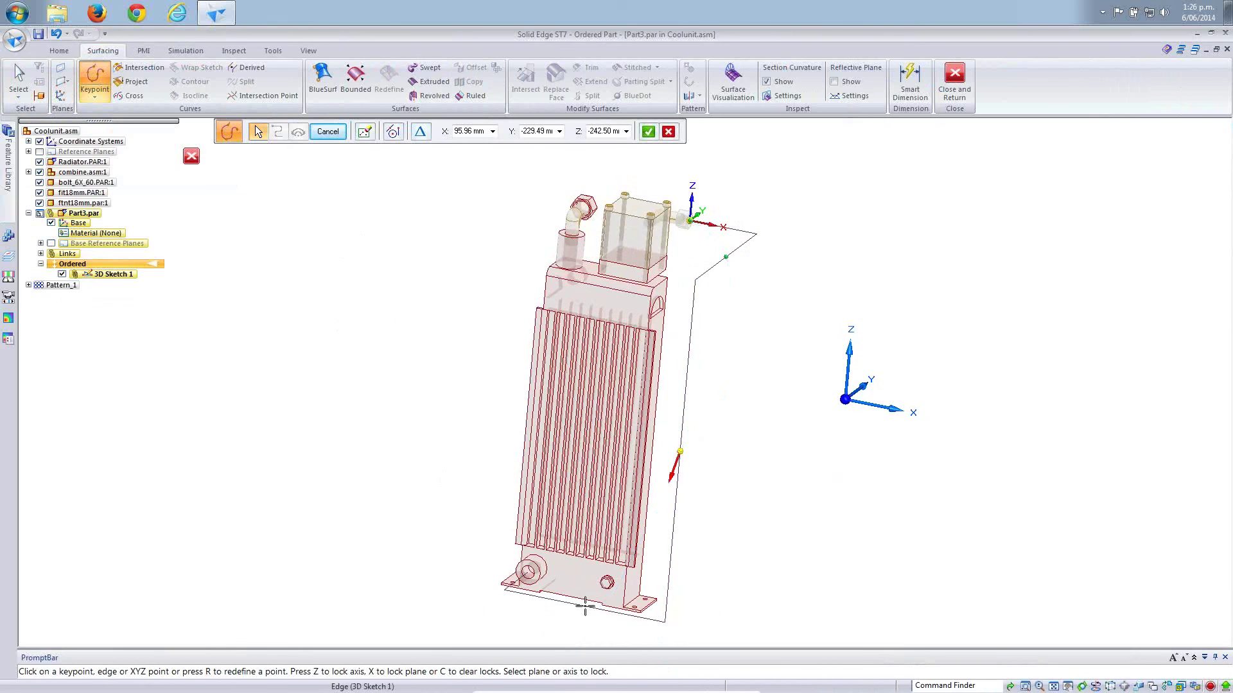
left_click(585, 606)
left_click(526, 572)
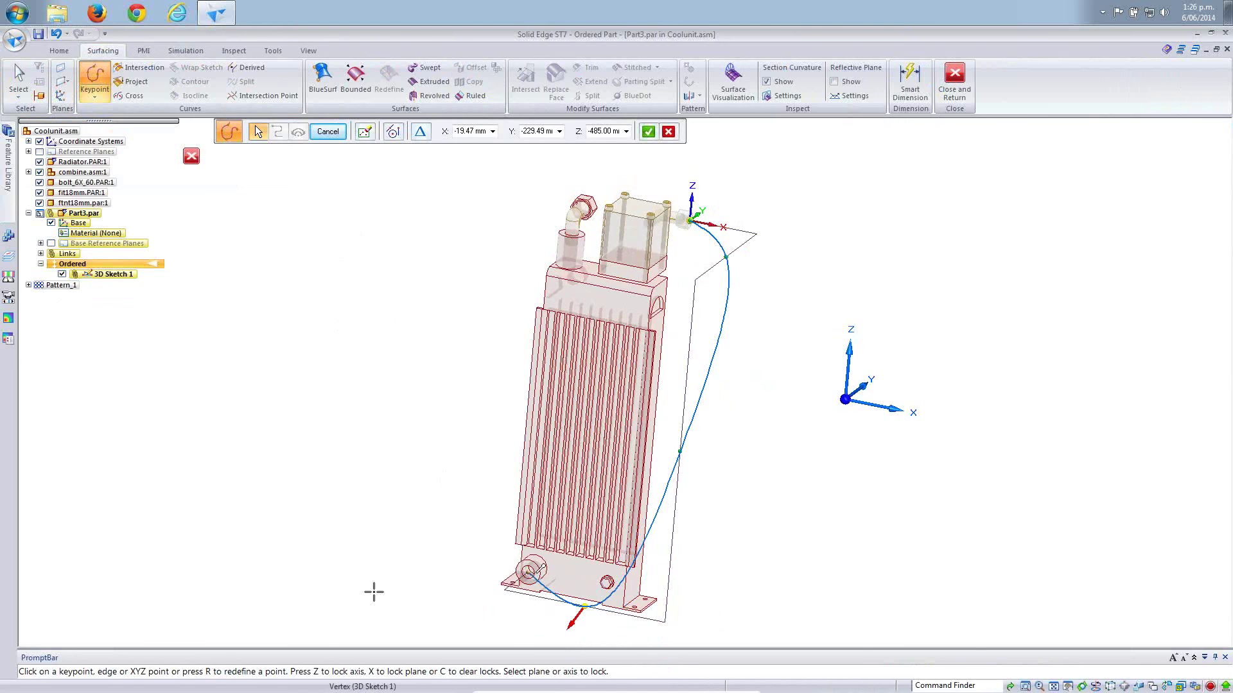
right_click(341, 428)
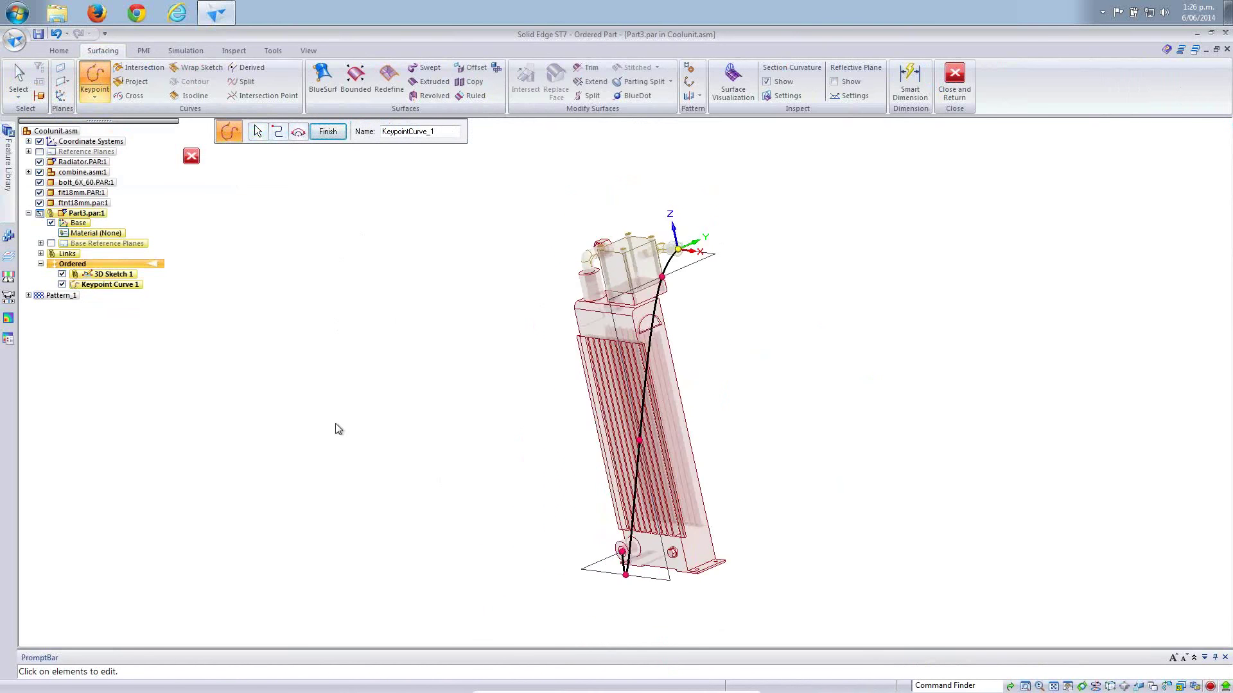
middle_click_drag(338, 429, 738, 230)
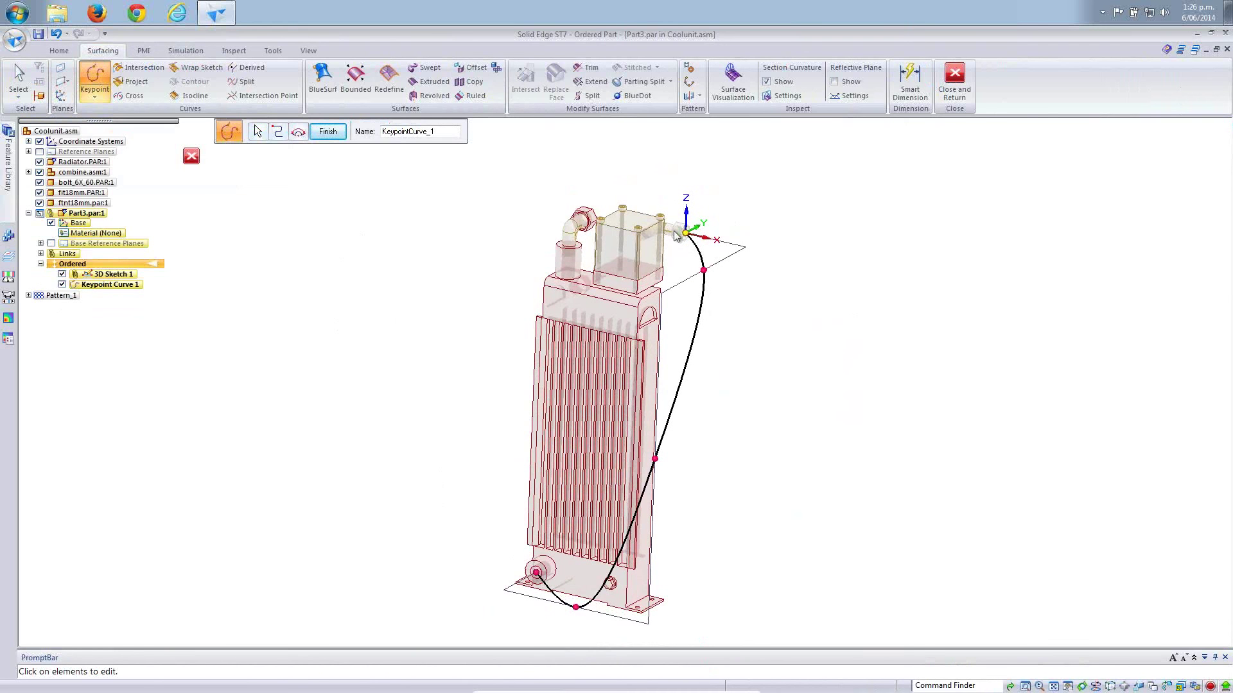
Make the curve's upper end tangent continuous and stretch its tangent handle to a magnitude of about 0.816.
left_click(277, 132)
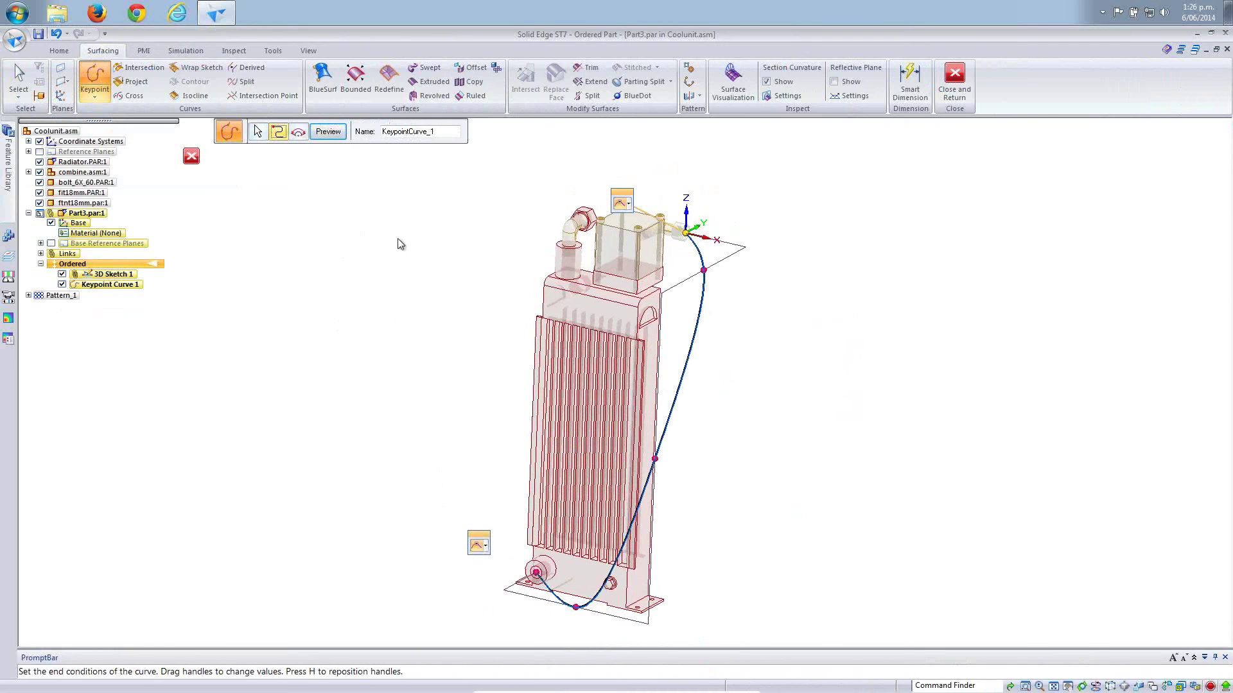
left_click(623, 203)
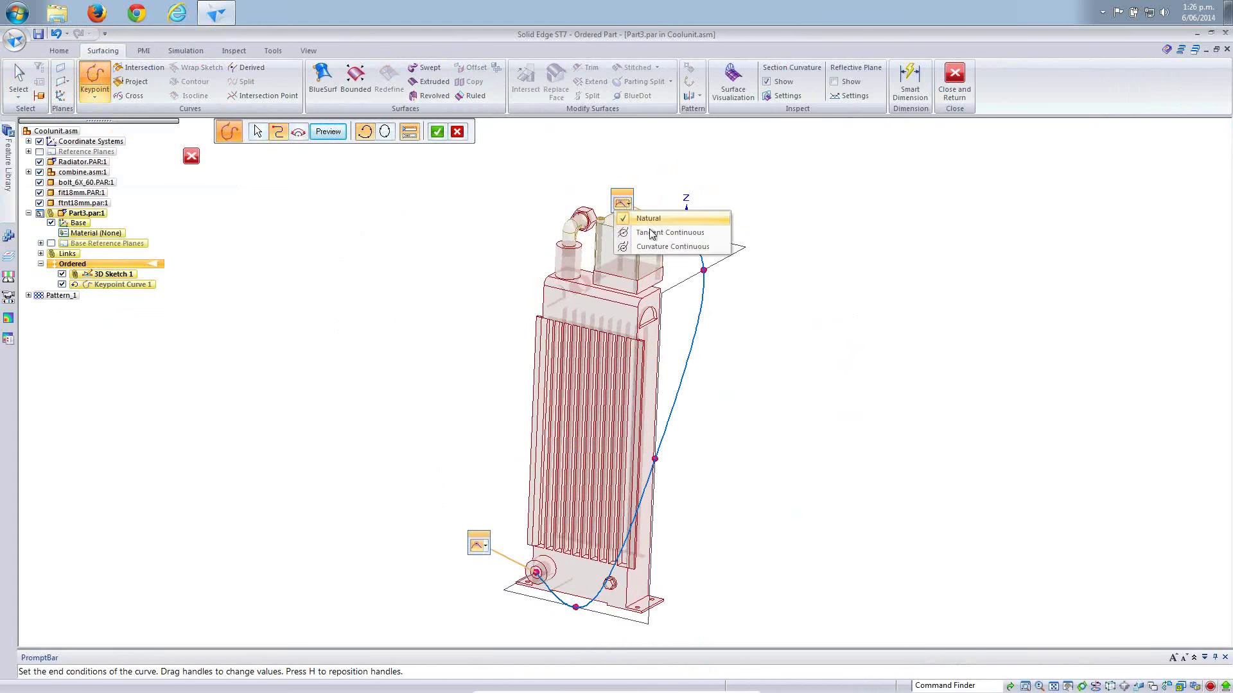
left_click(650, 232)
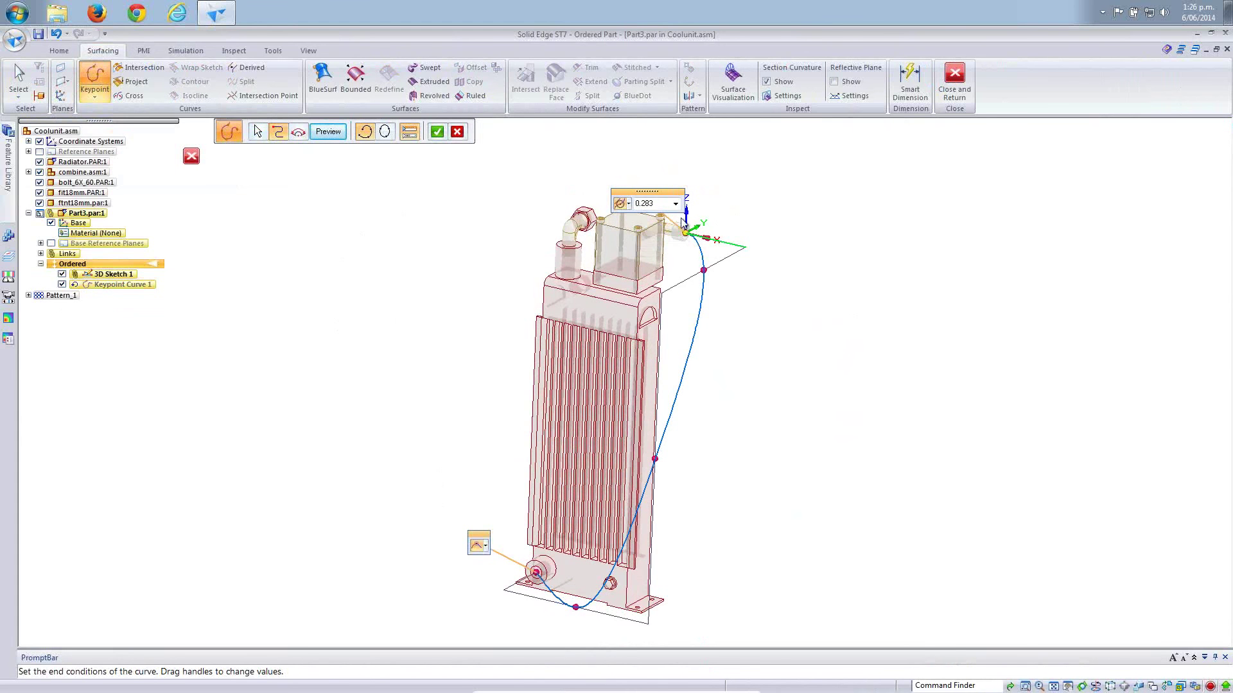
middle_click_drag(793, 248, 899, 168)
mouse_move(919, 172)
left_mouse_down()
mouse_move(941, 176)
mouse_move(914, 195)
left_mouse_up()
middle_click_drag(915, 196, 578, 539)
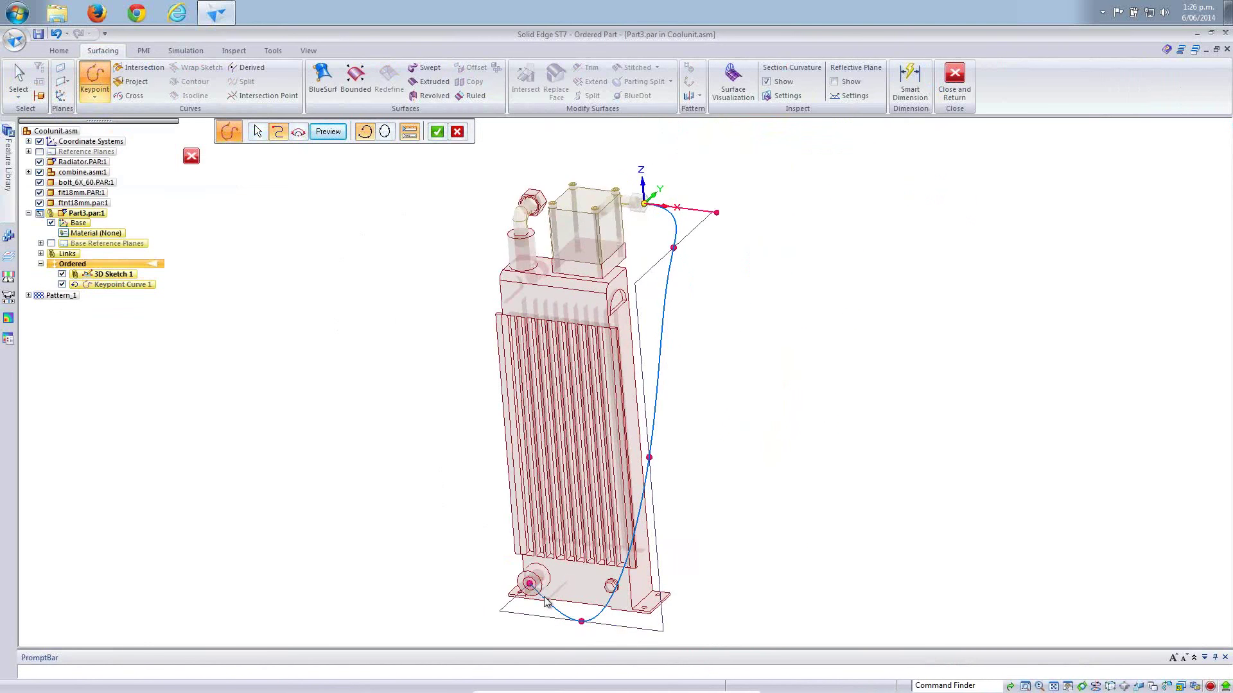
Make the curve's lower end tangent continuous with a magnitude of about 1.008 and finish the keypoint curve.
left_click(463, 551)
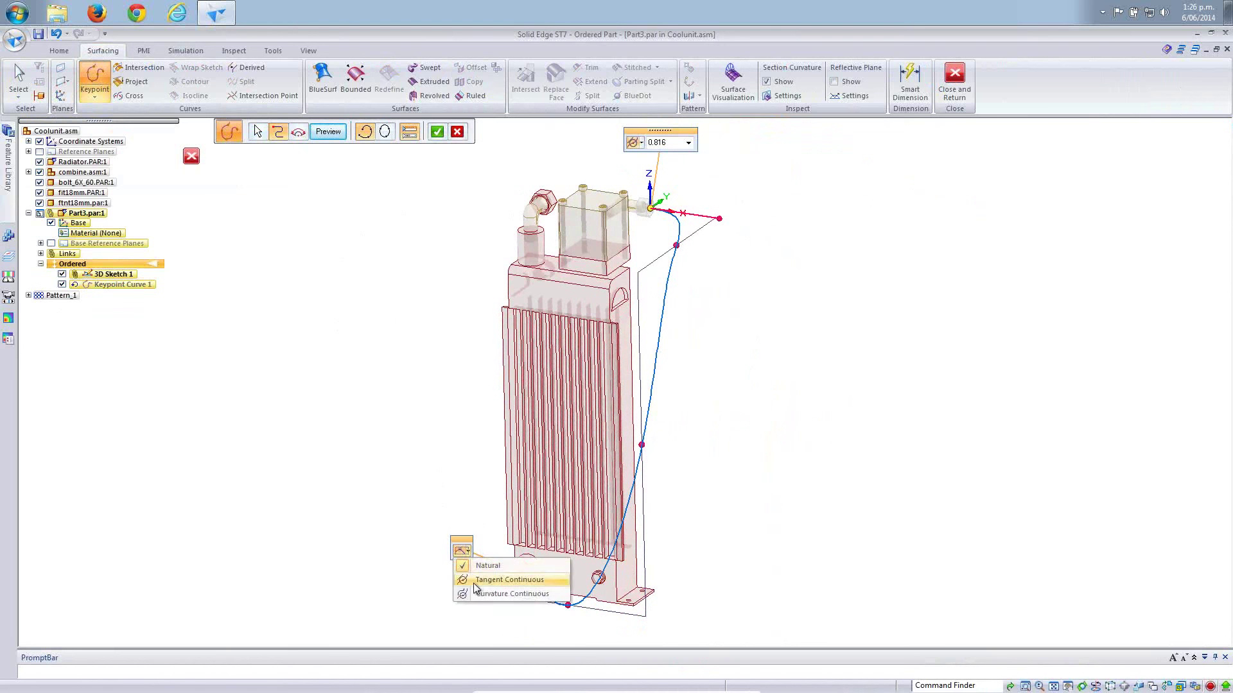
left_click(478, 581)
left_click_drag(502, 591, 471, 595)
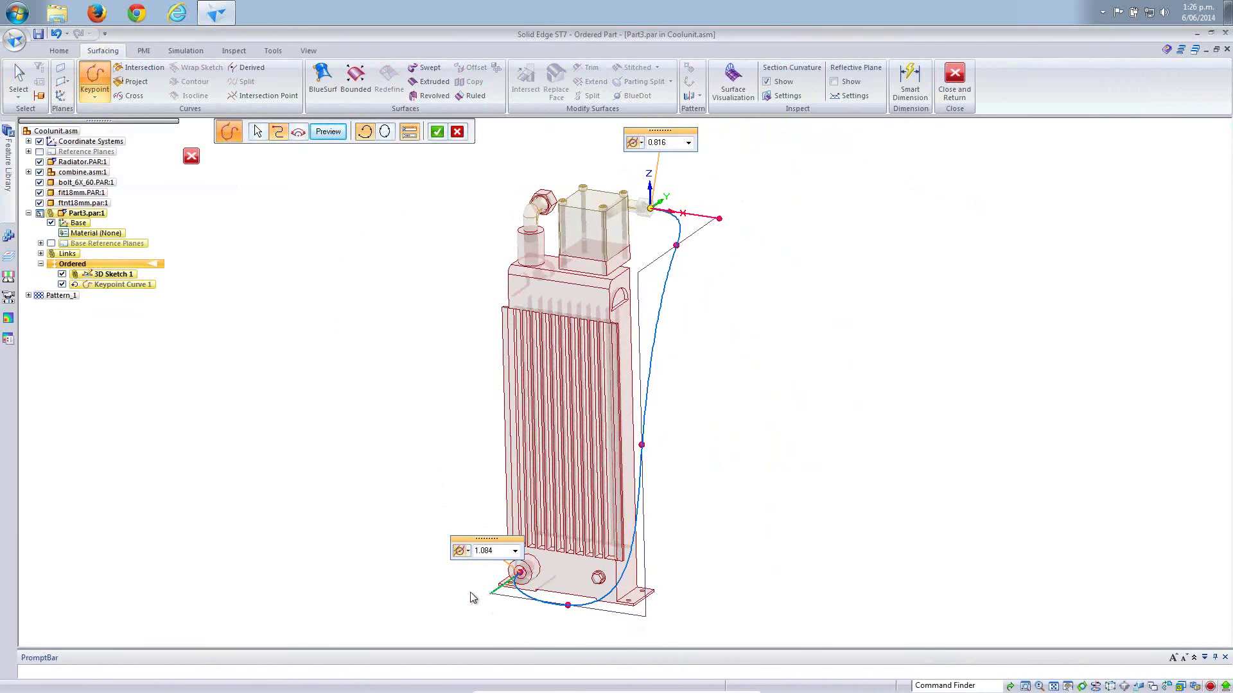
middle_click_drag(357, 393, 353, 304)
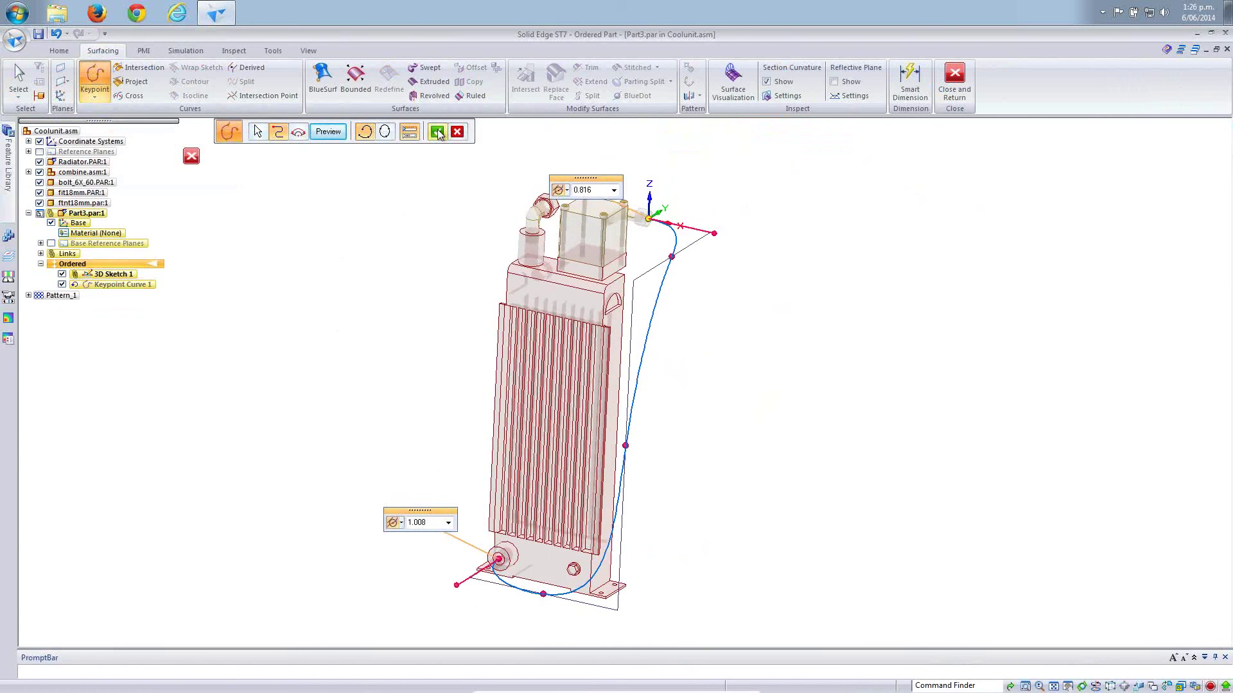
left_click(437, 131)
left_click(327, 132)
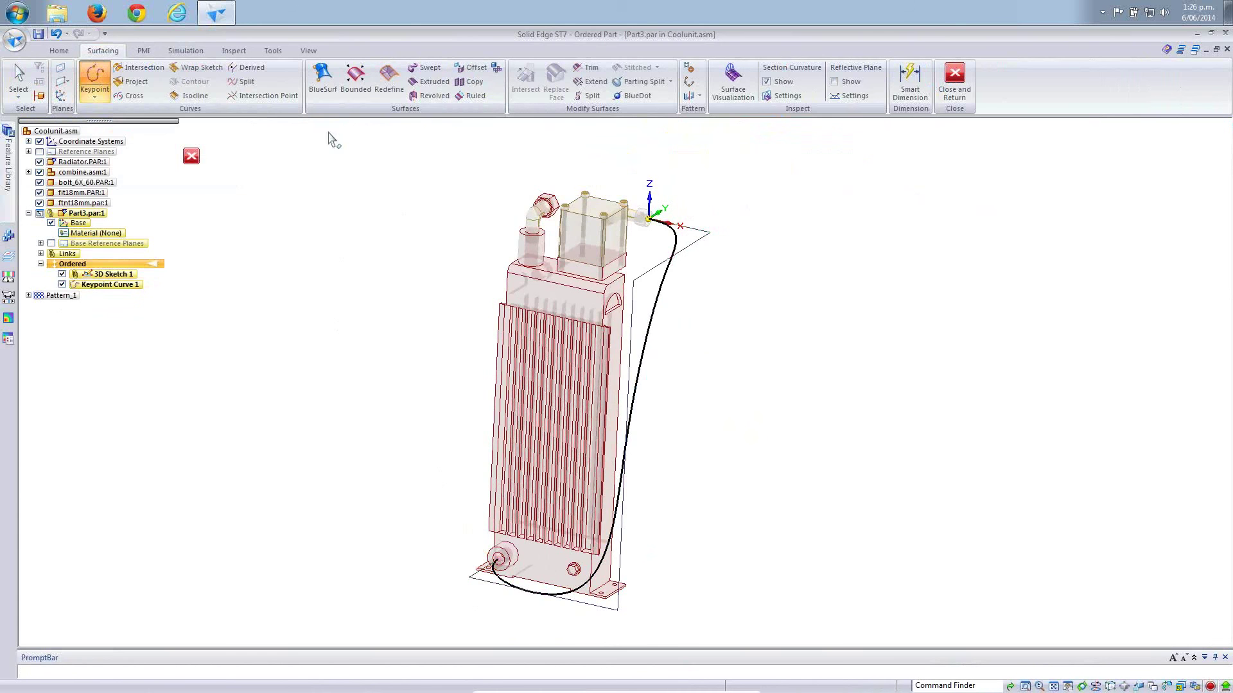
Create an inter-part copy of the ring-shaped end face of the upper fitting where the hose curve starts.
middle_click_drag(347, 283, 312, 278)
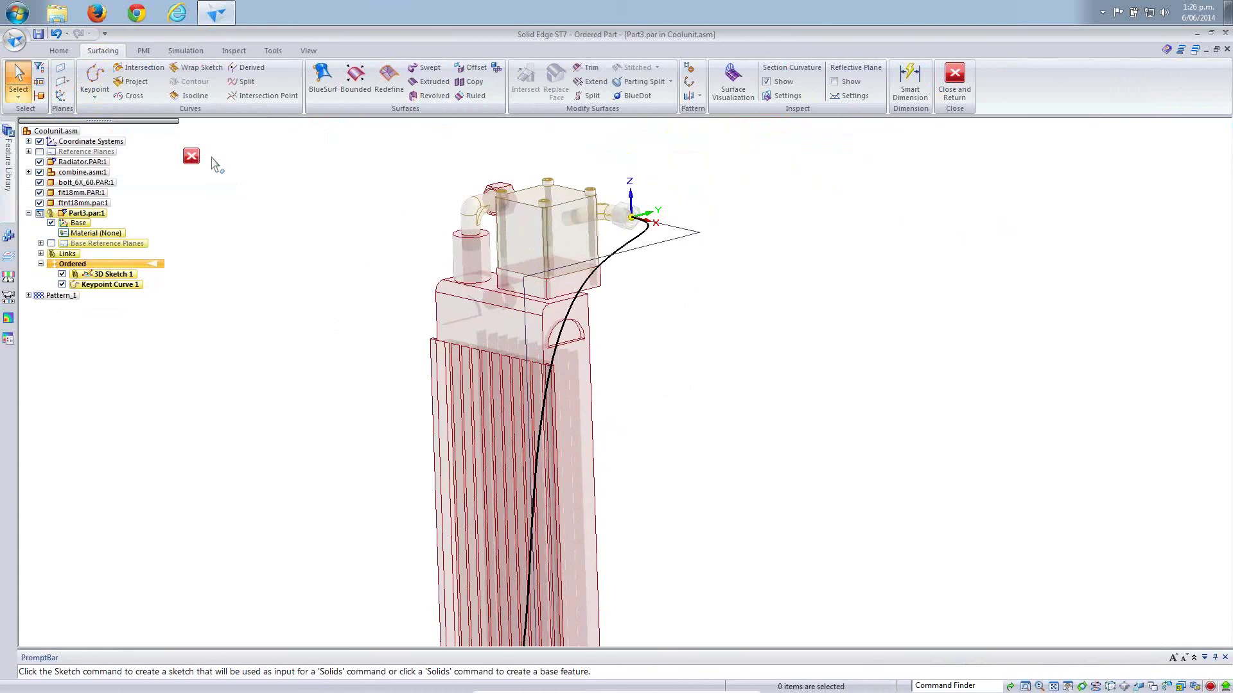
scroll(212, 158, "up", 5)
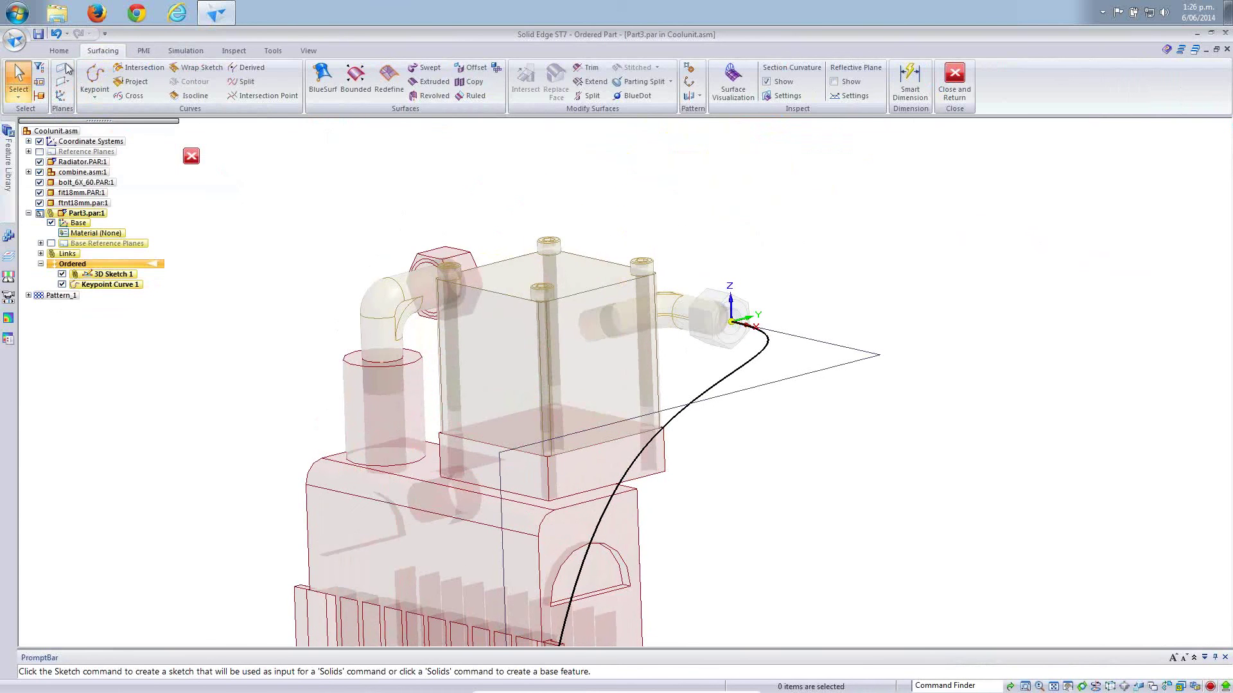
left_click(59, 51)
left_click(52, 99)
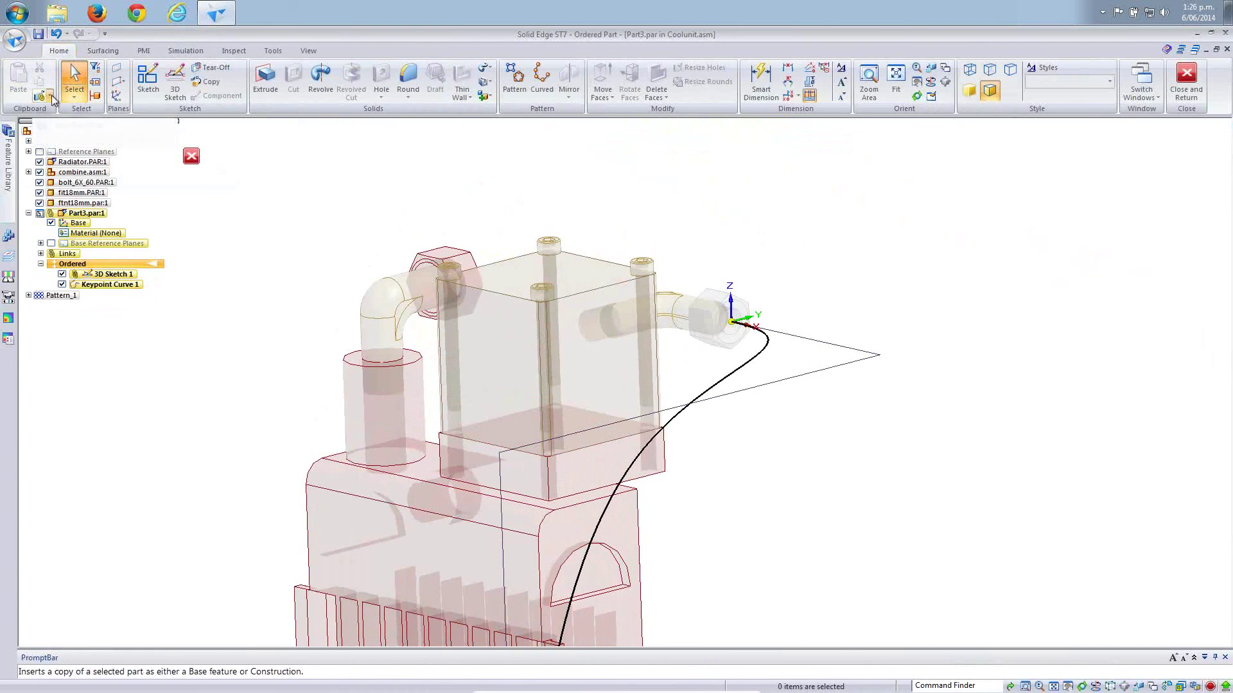
left_click(524, 212)
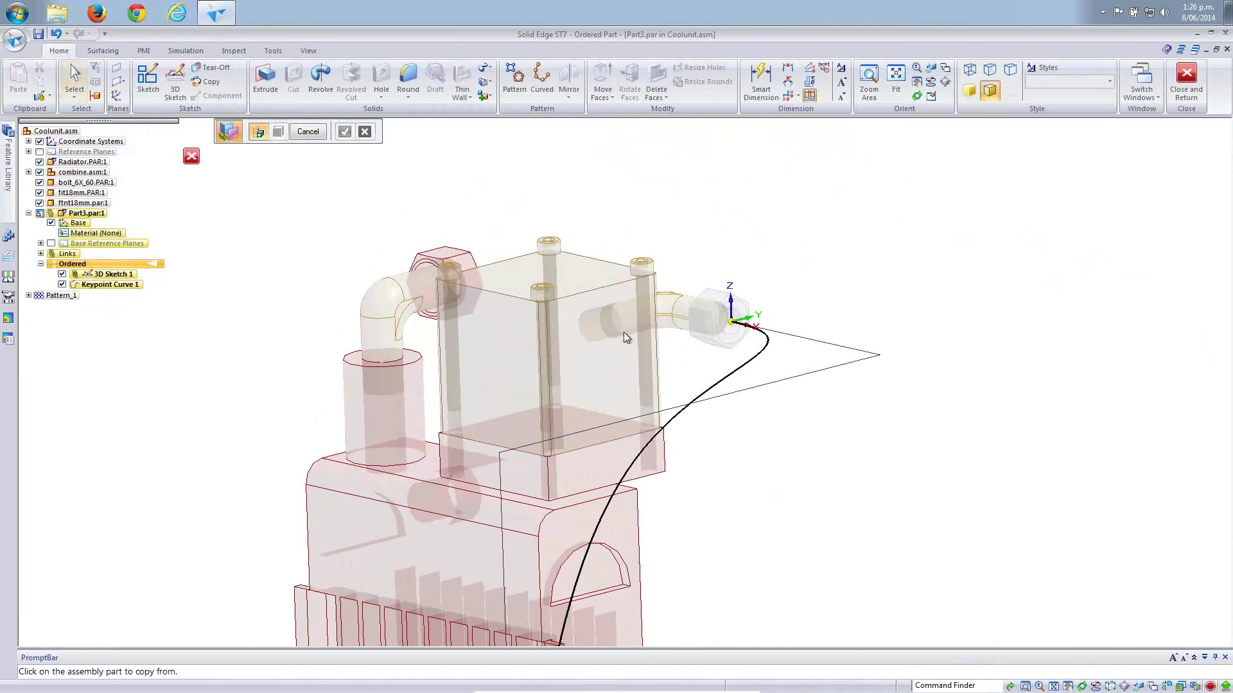
left_click(722, 338)
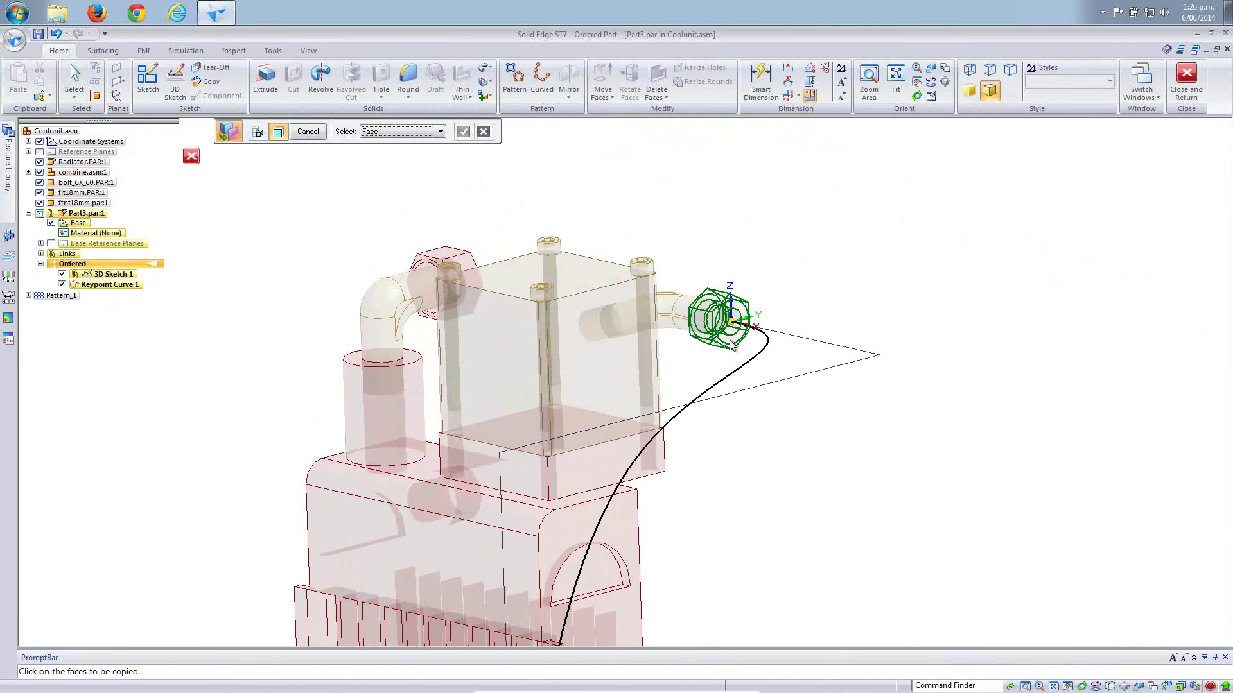
right_click(582, 193)
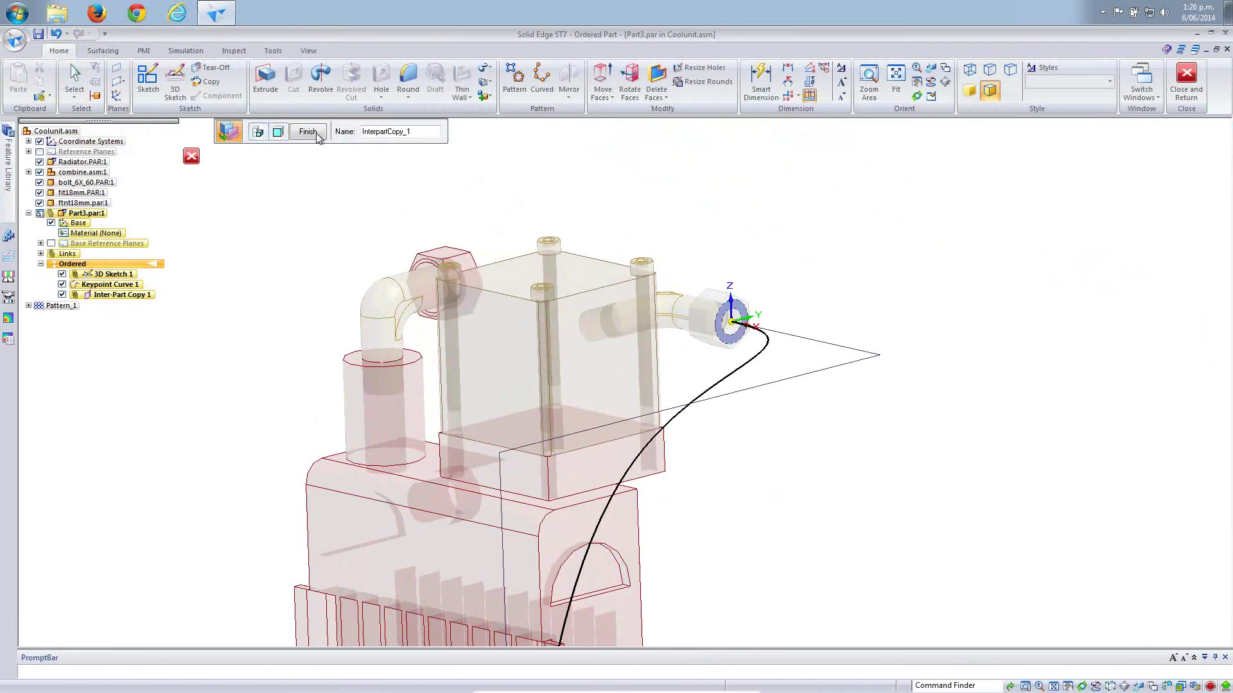
left_click(310, 134)
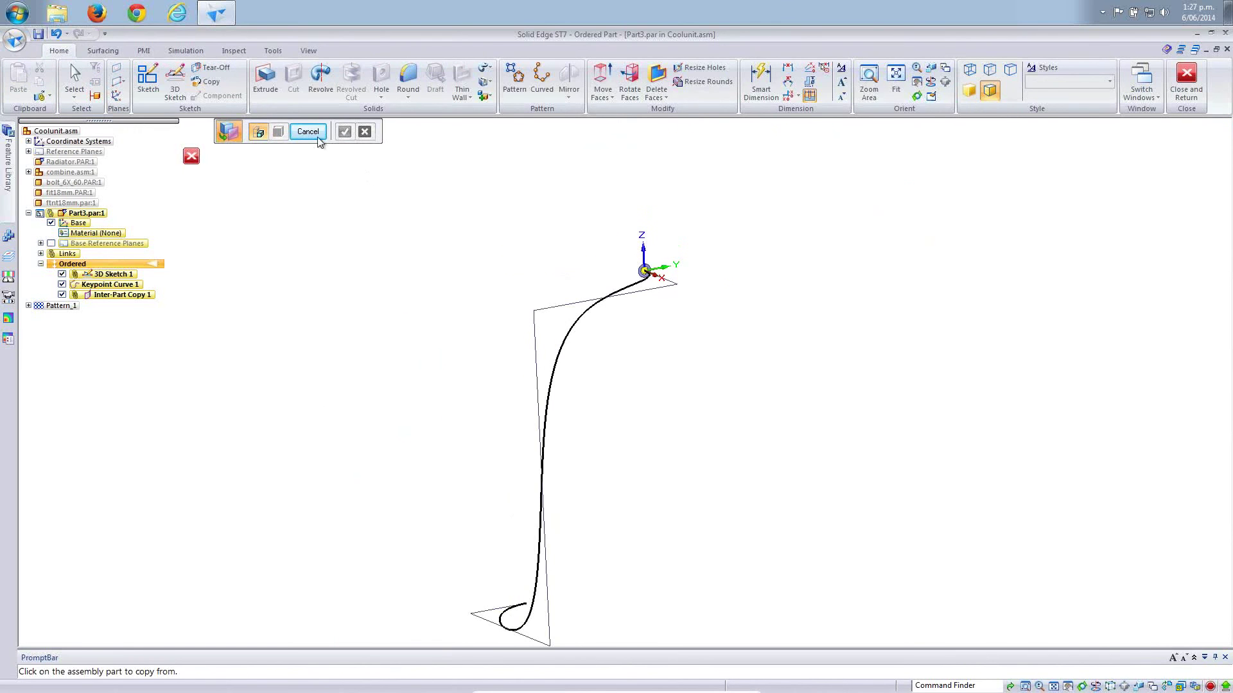
key("Escape")
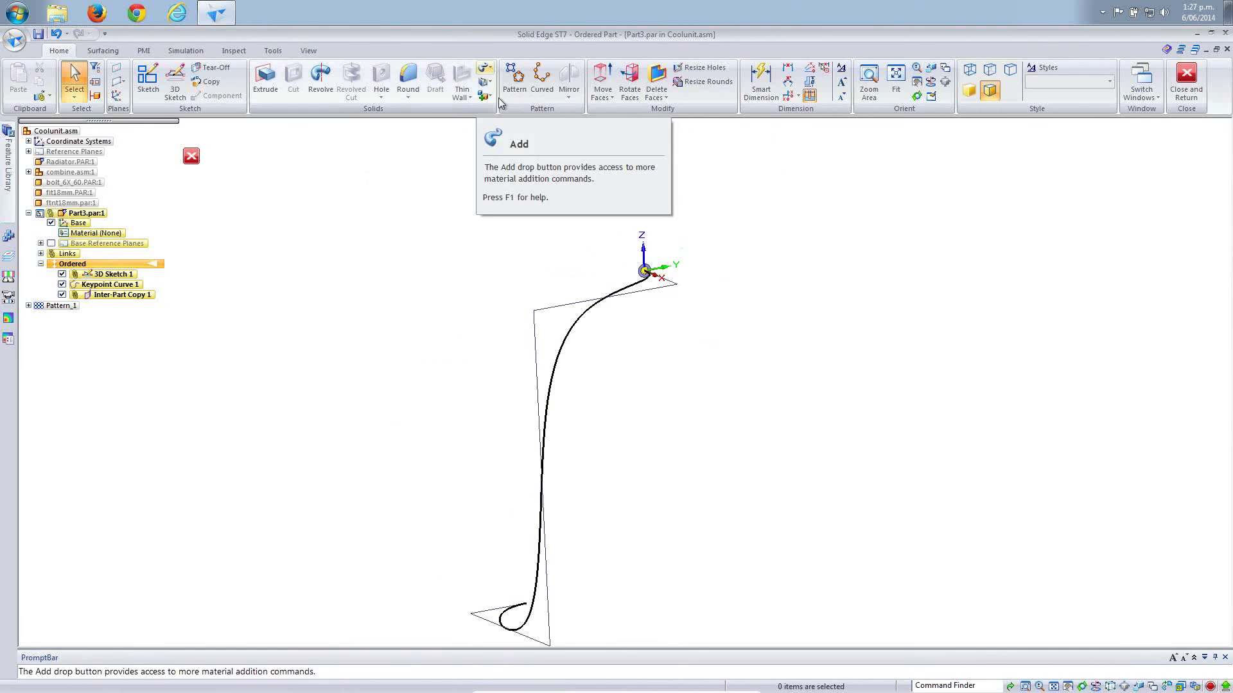
Sweep a solid hose along the keypoint curve, using a circular edge of the copied fitting face as the cross section.
left_click(486, 67)
left_click(509, 83)
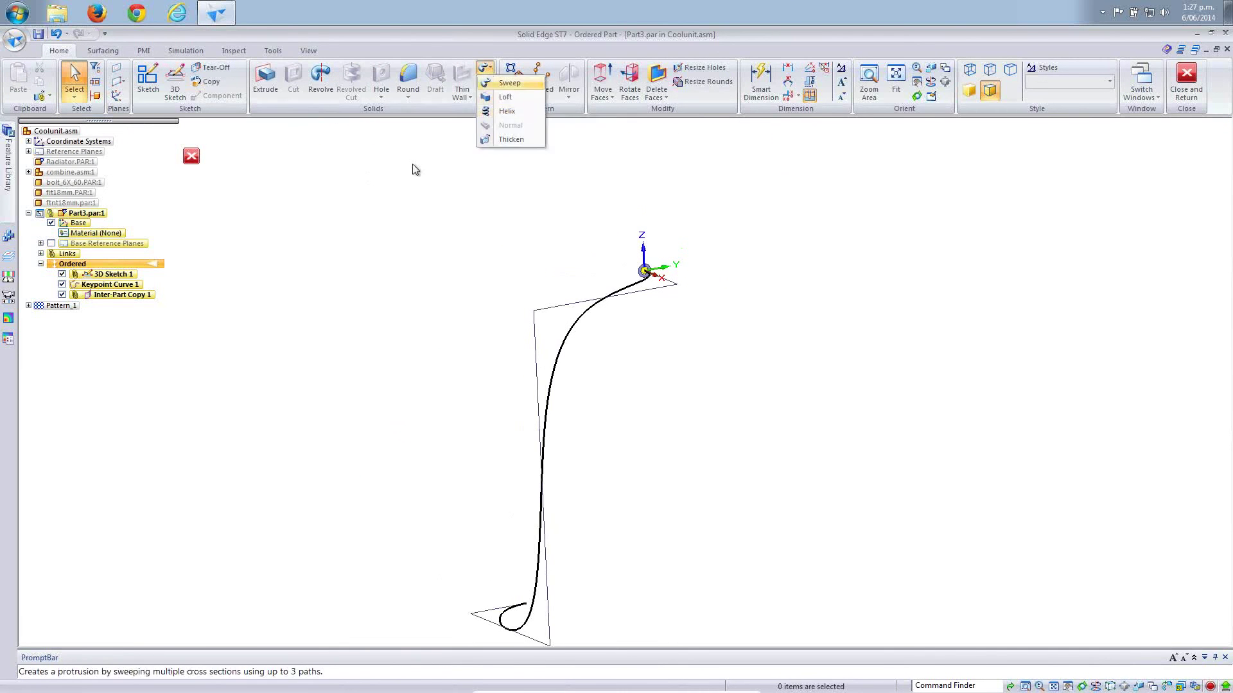
left_click(577, 333)
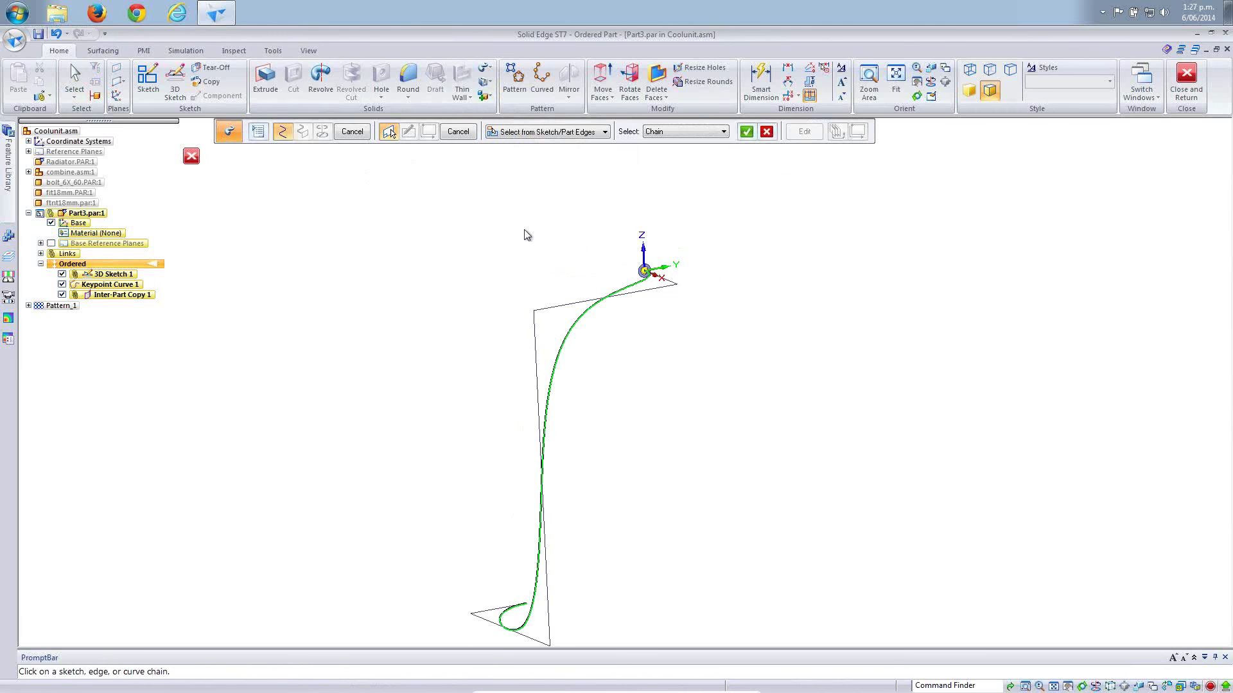
right_click(524, 234)
scroll(535, 309, "up", 6)
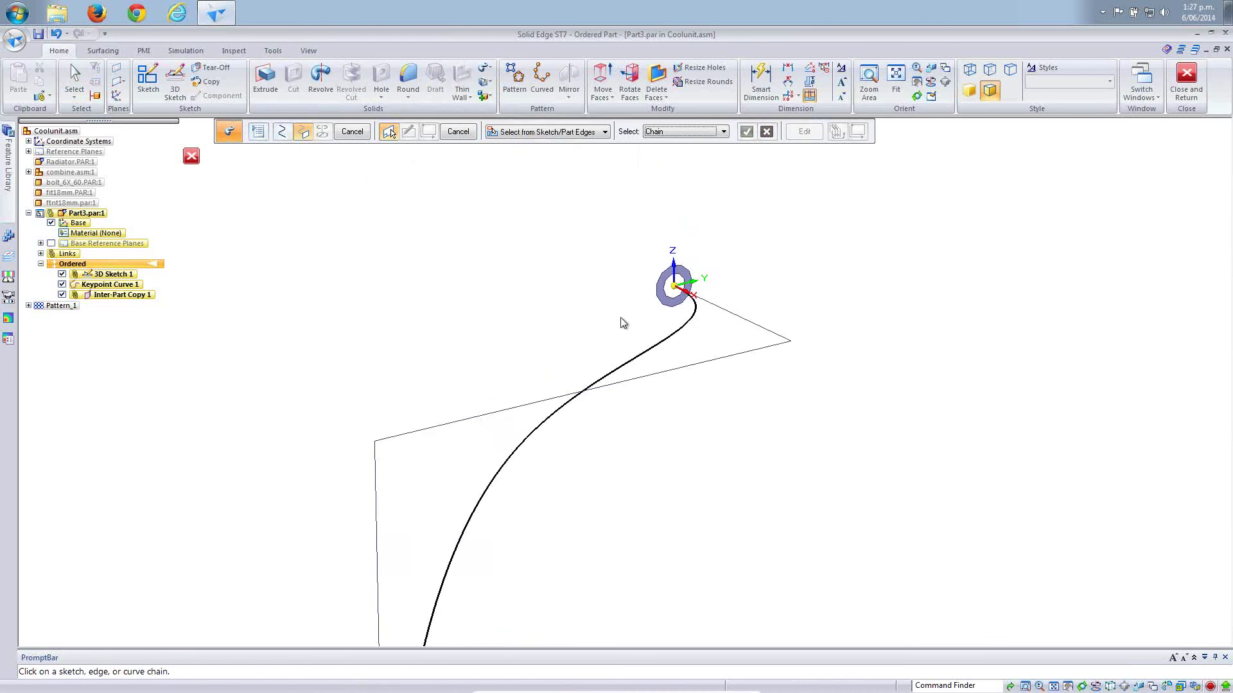
left_click(668, 307)
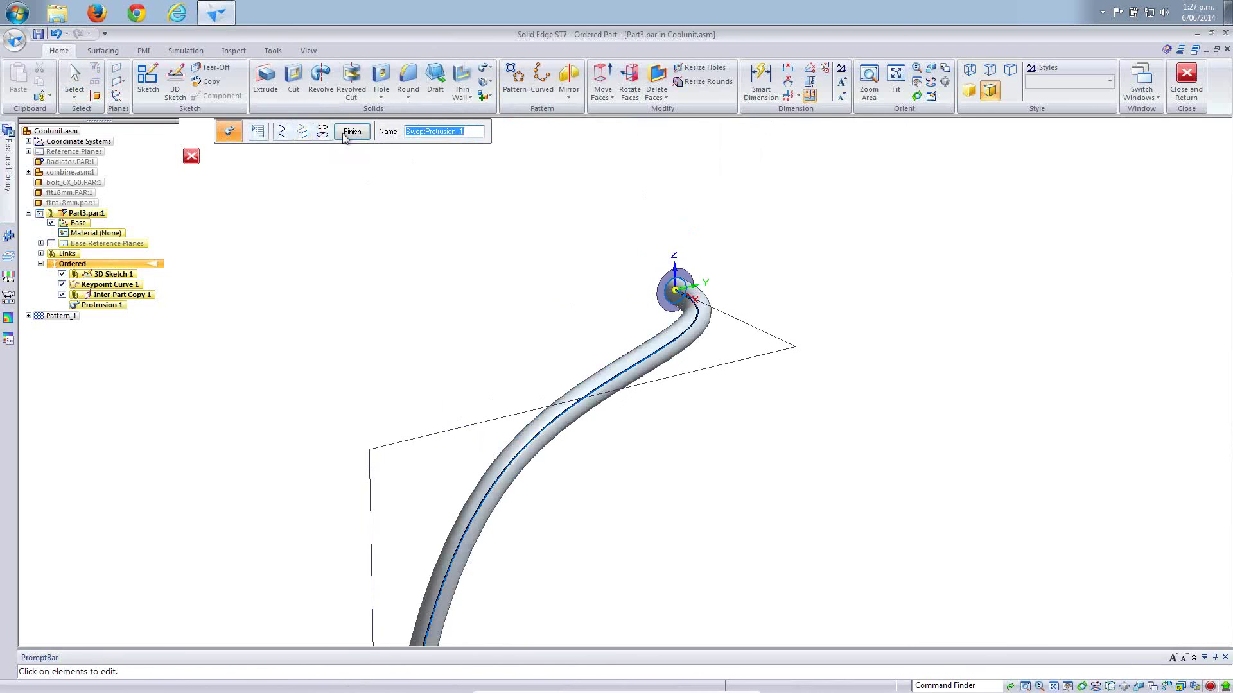
left_click(347, 132)
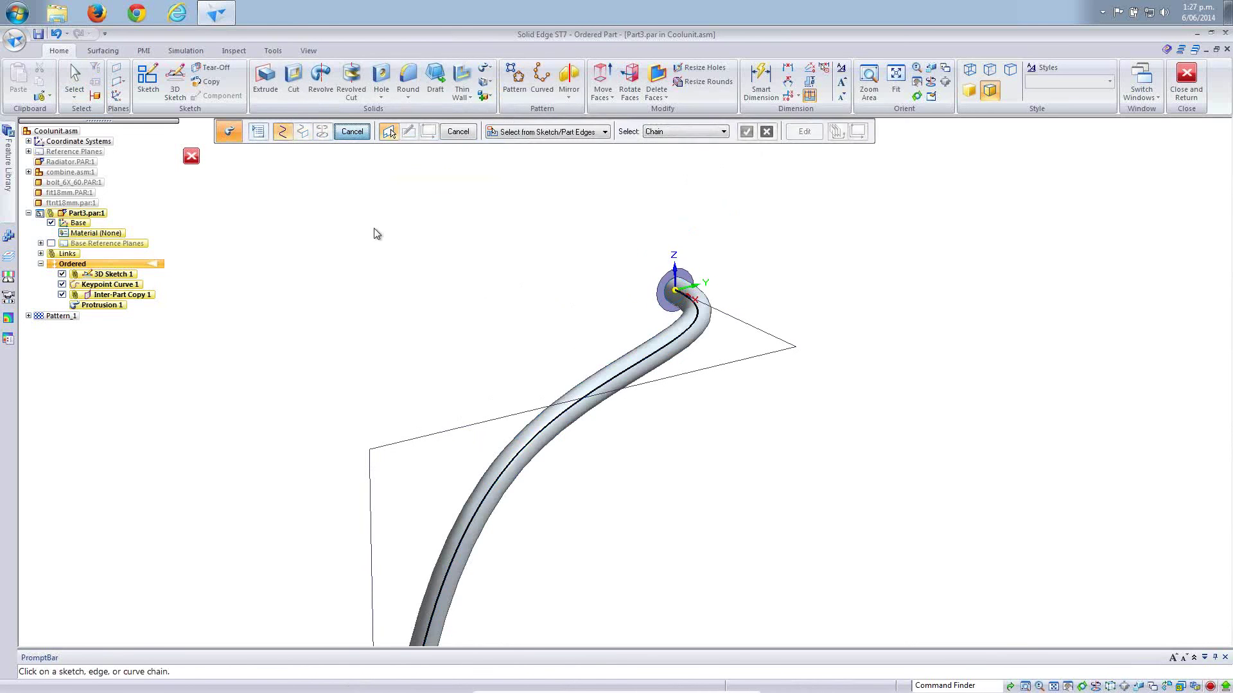
key("Escape")
Set the 3D sketch's upper Y segment and lower X segment dimensions to 100 mm each.
scroll(366, 247, "down", 6)
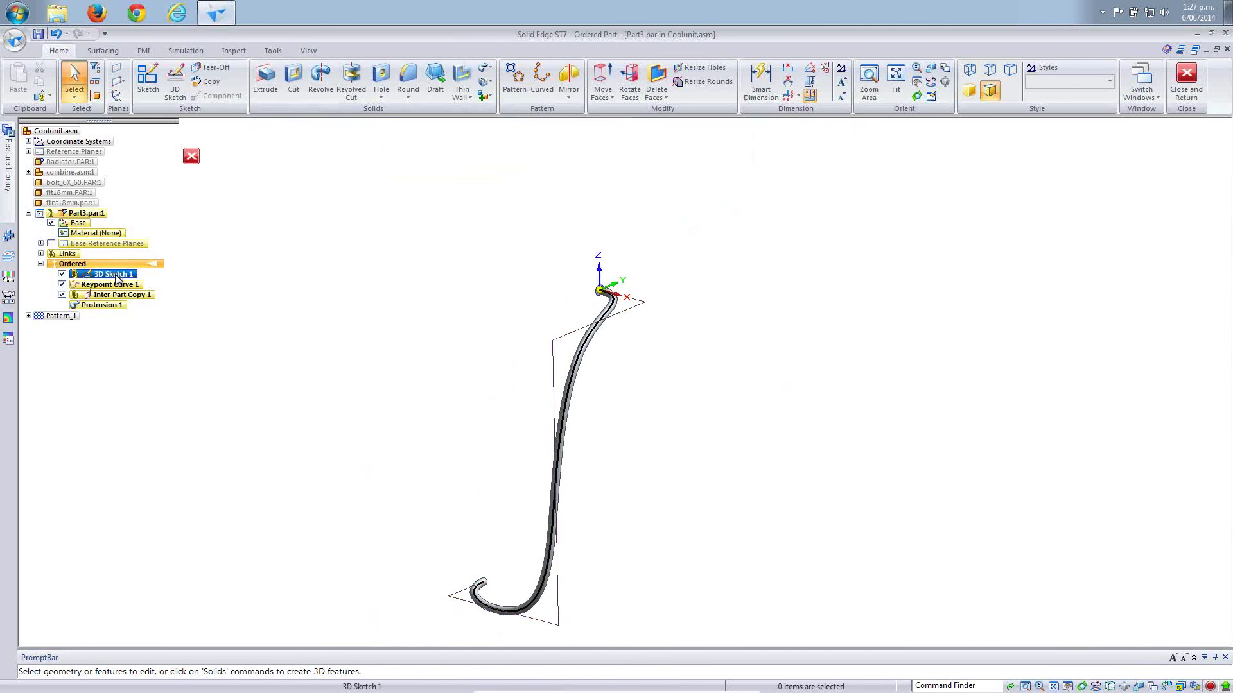
left_click(115, 275)
left_click(622, 336)
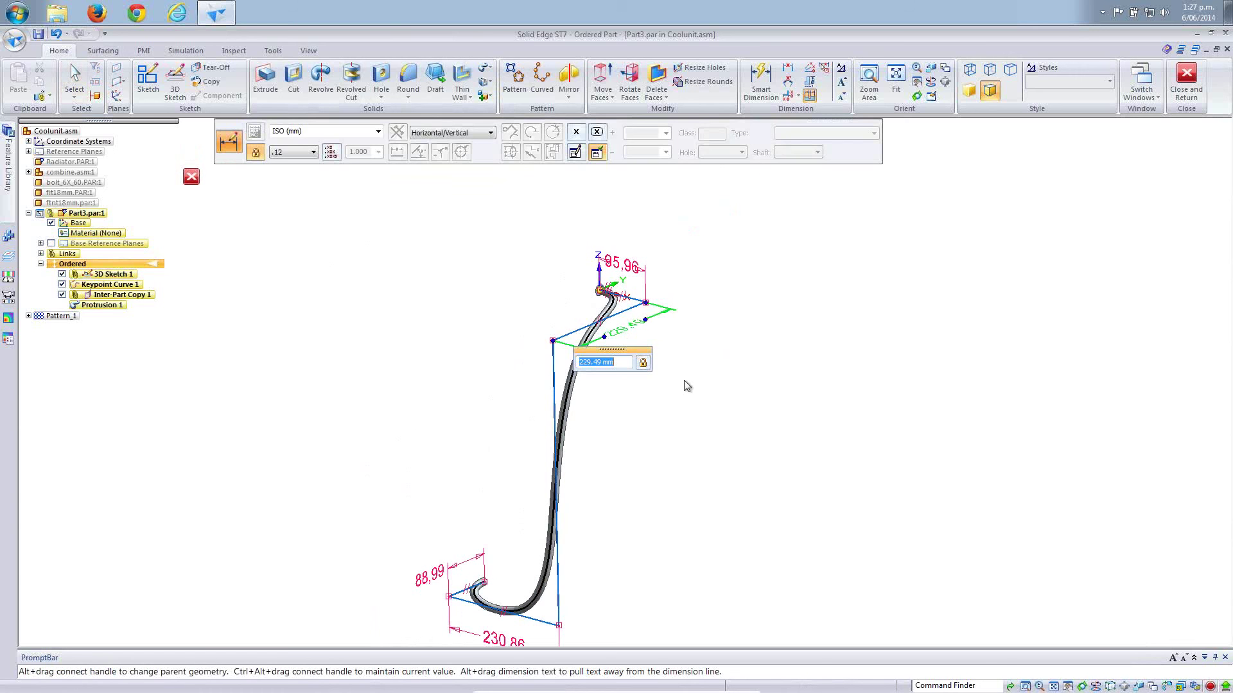
type("100")
key("Return")
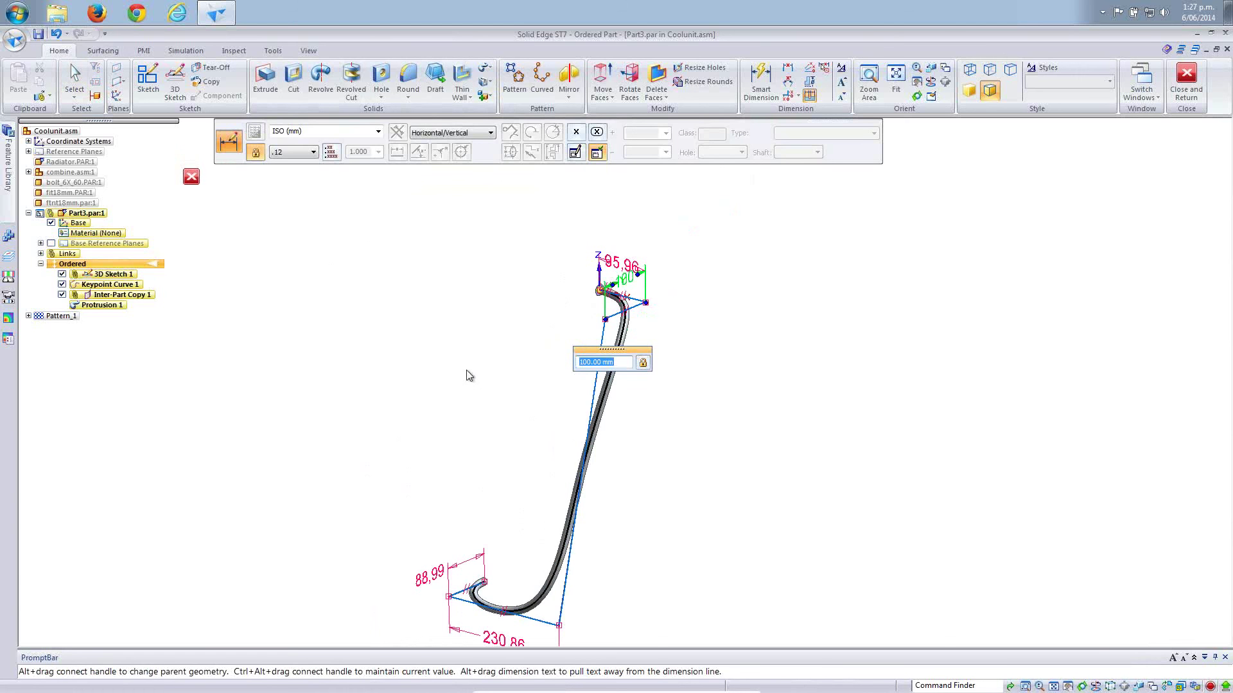
left_click(505, 575)
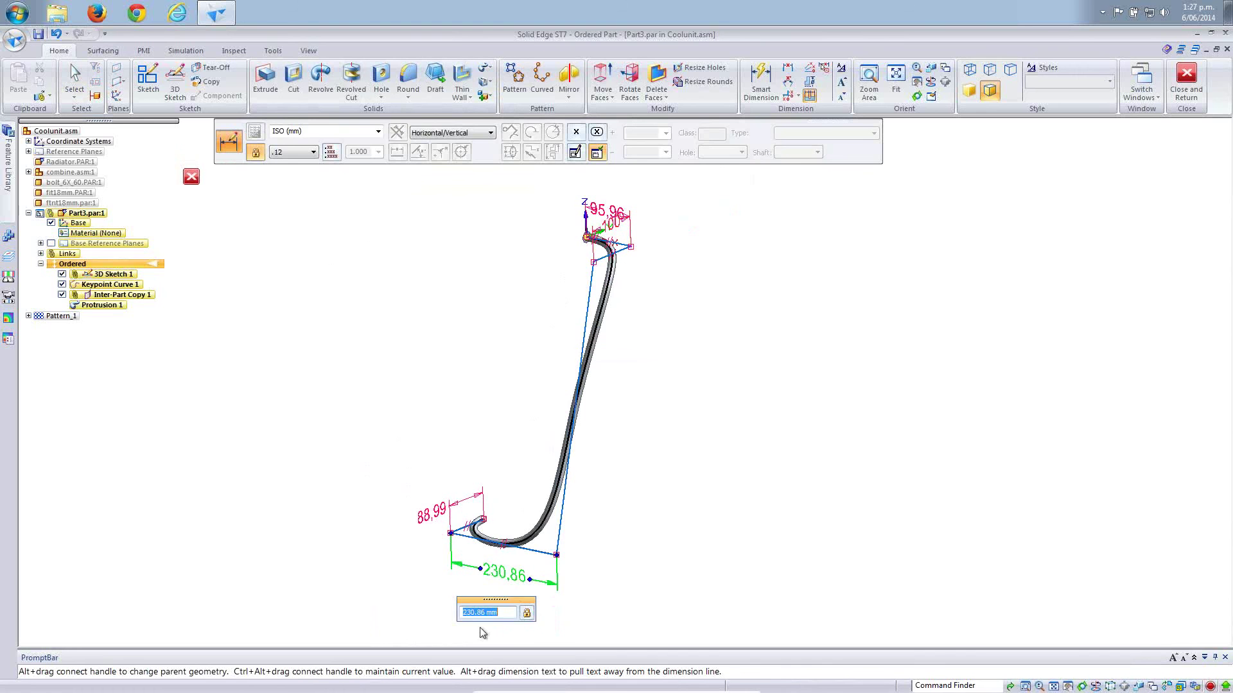
key("Return")
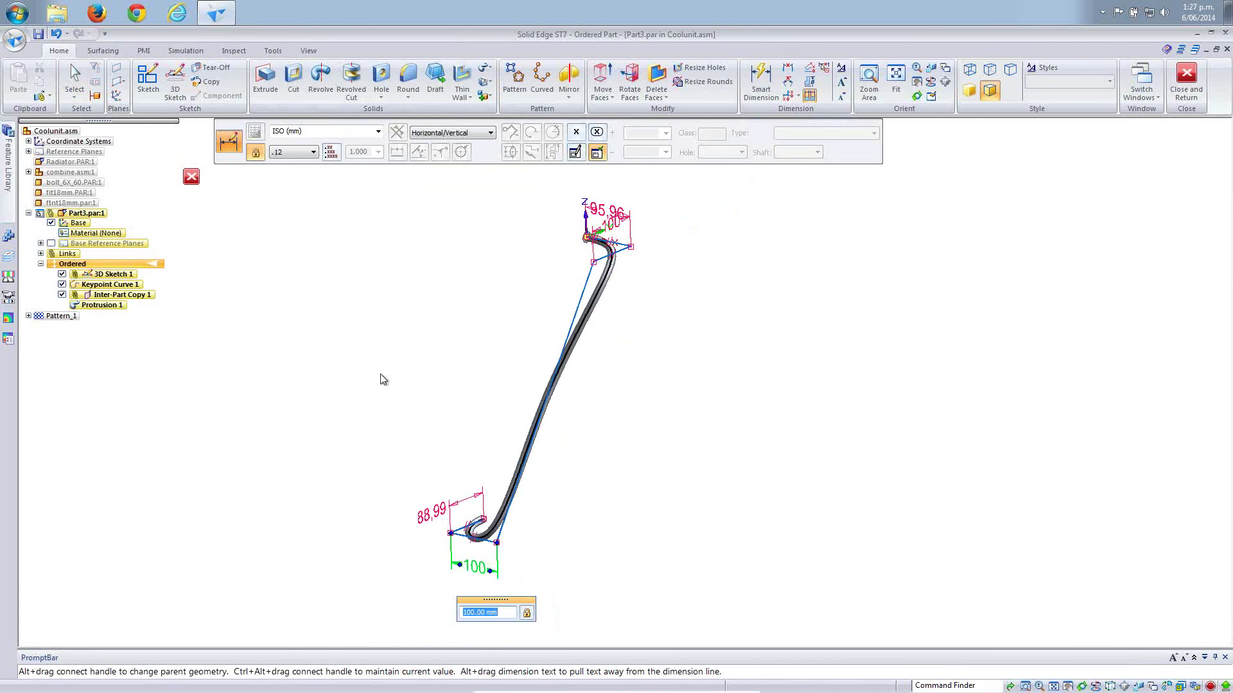
key("Escape")
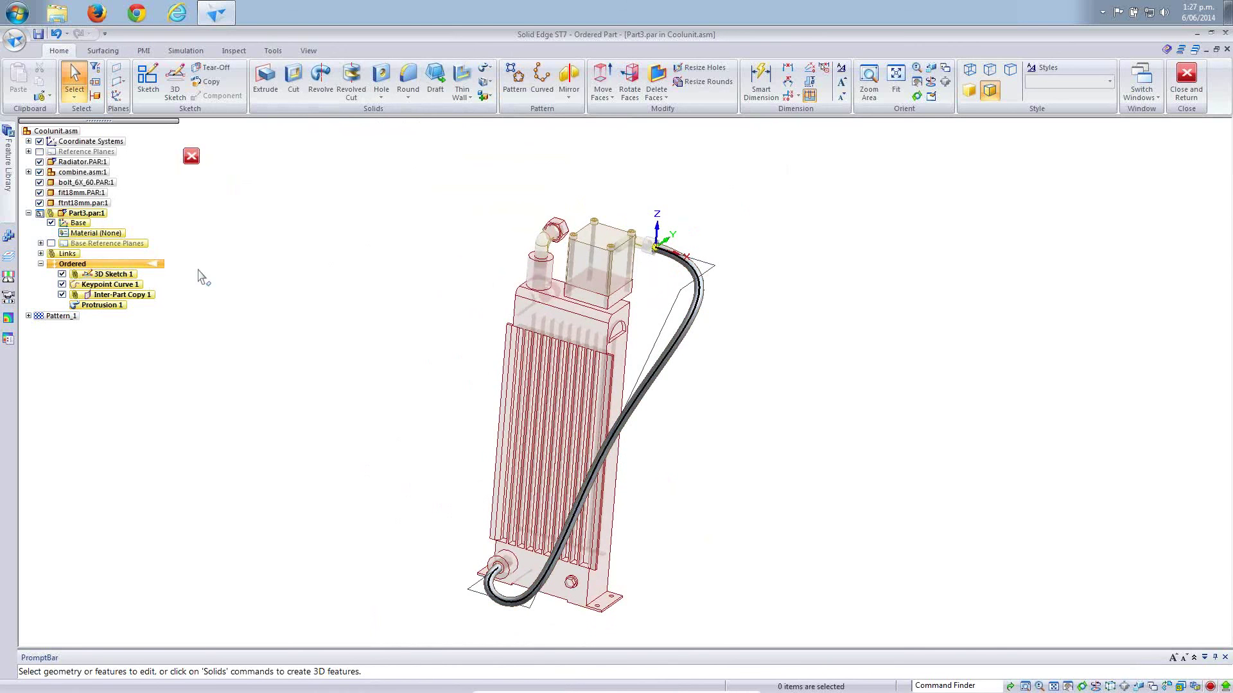
Remove the hose's keypoint curve points on the sketch's upper Y and lower X segments, and finish the curve edit.
left_click(172, 290)
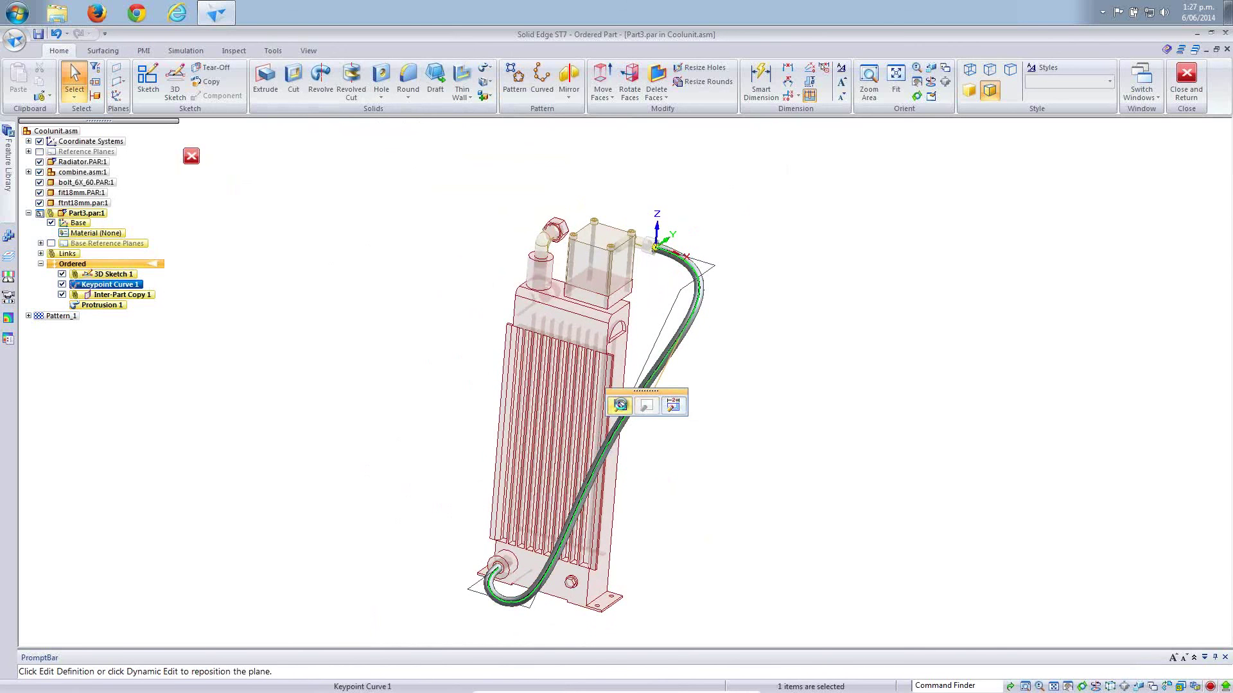
left_click(628, 405)
left_click(277, 132)
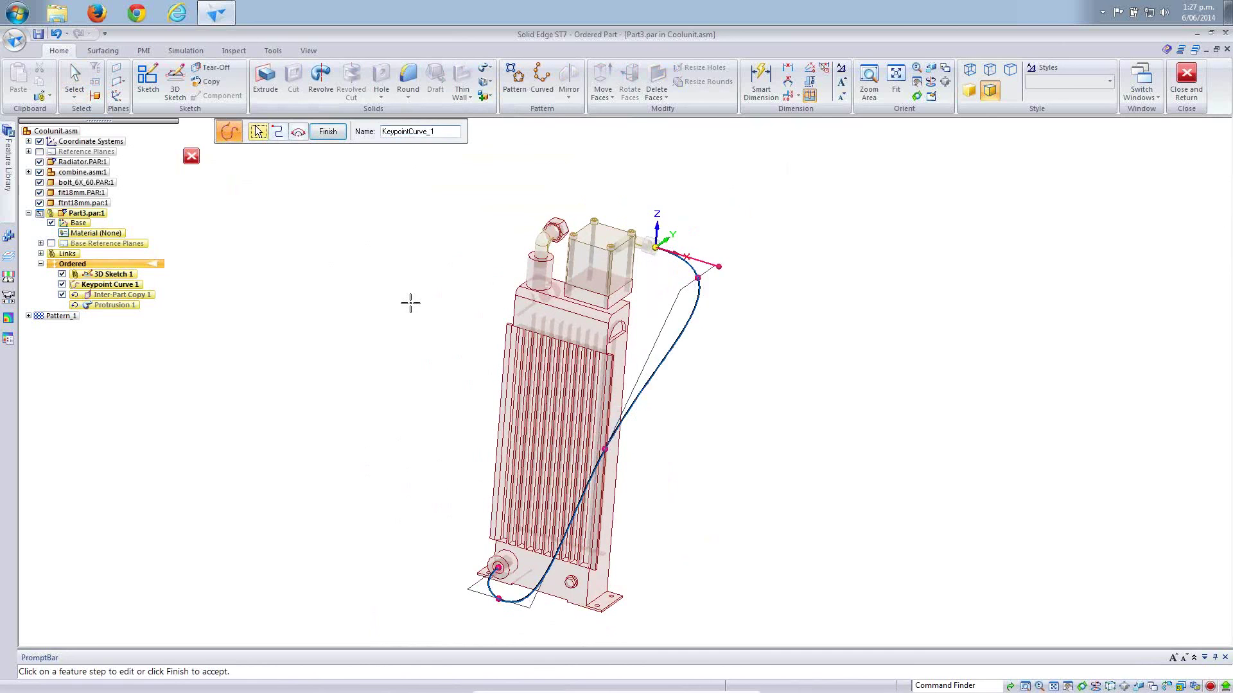
left_click(697, 279)
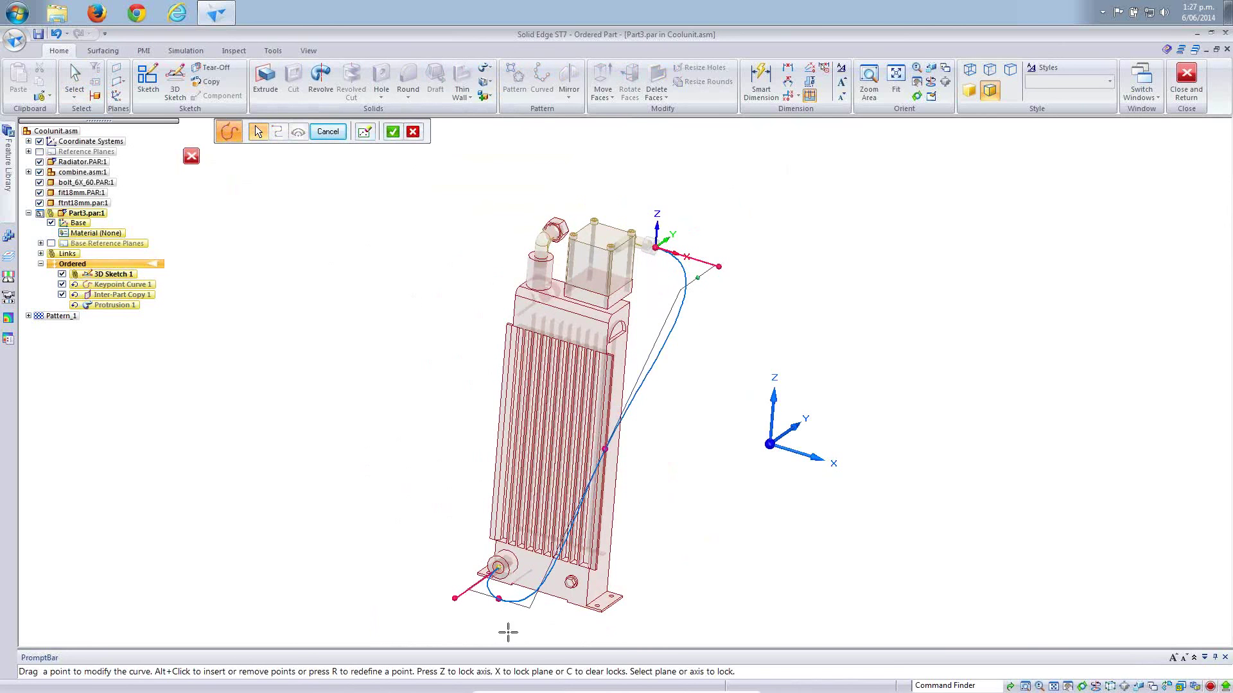
left_click(498, 599)
middle_click_drag(361, 449, 342, 445)
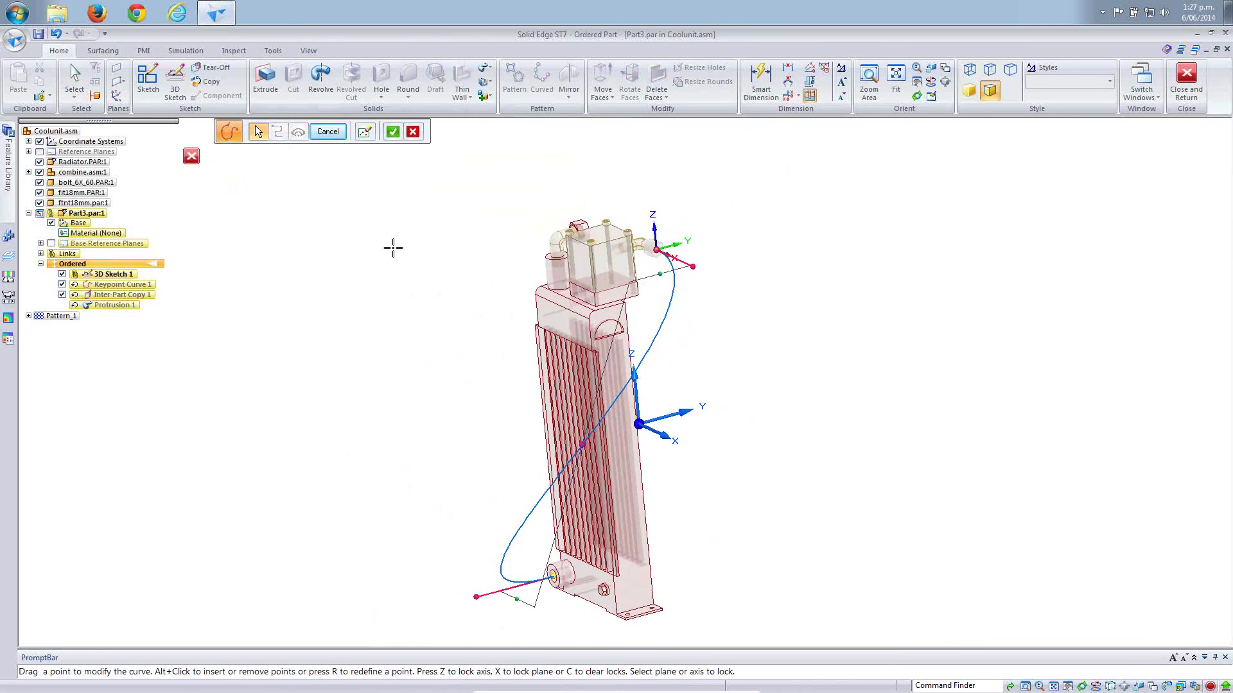
right_click(391, 313)
left_click(328, 132)
left_click(337, 310)
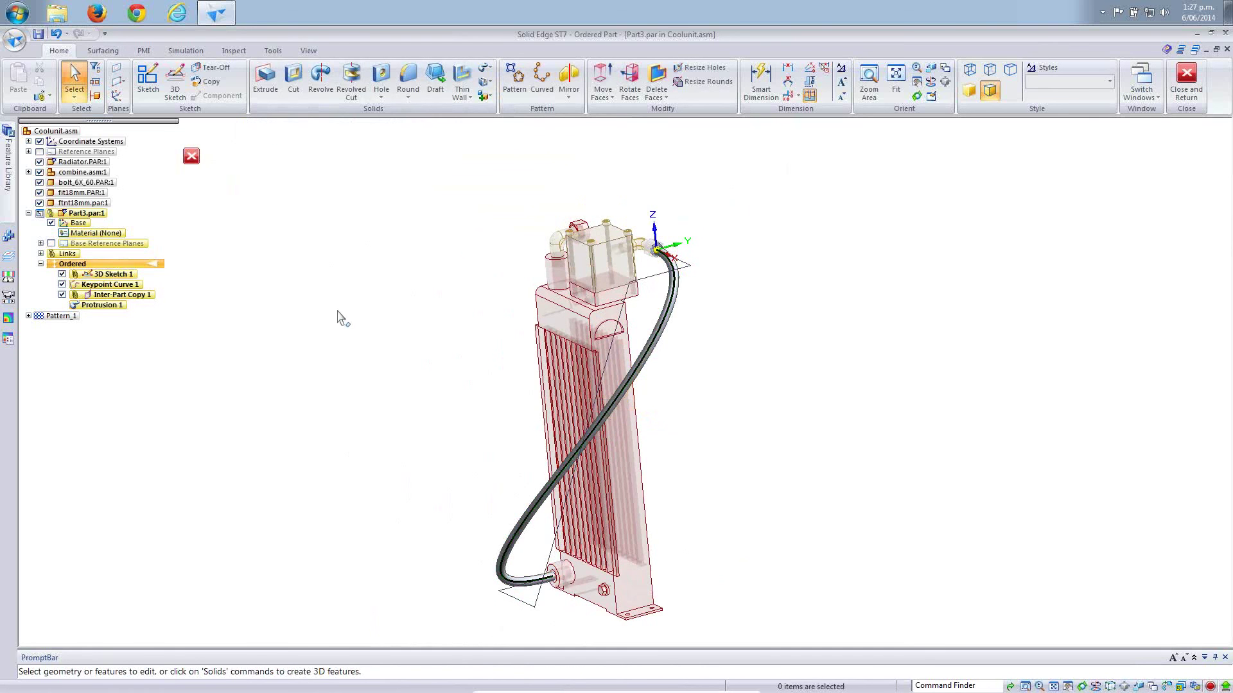
Close the in-place hose part and return to the Coolunit.asm assembly to view the hose.
middle_click_drag(337, 309, 217, 202)
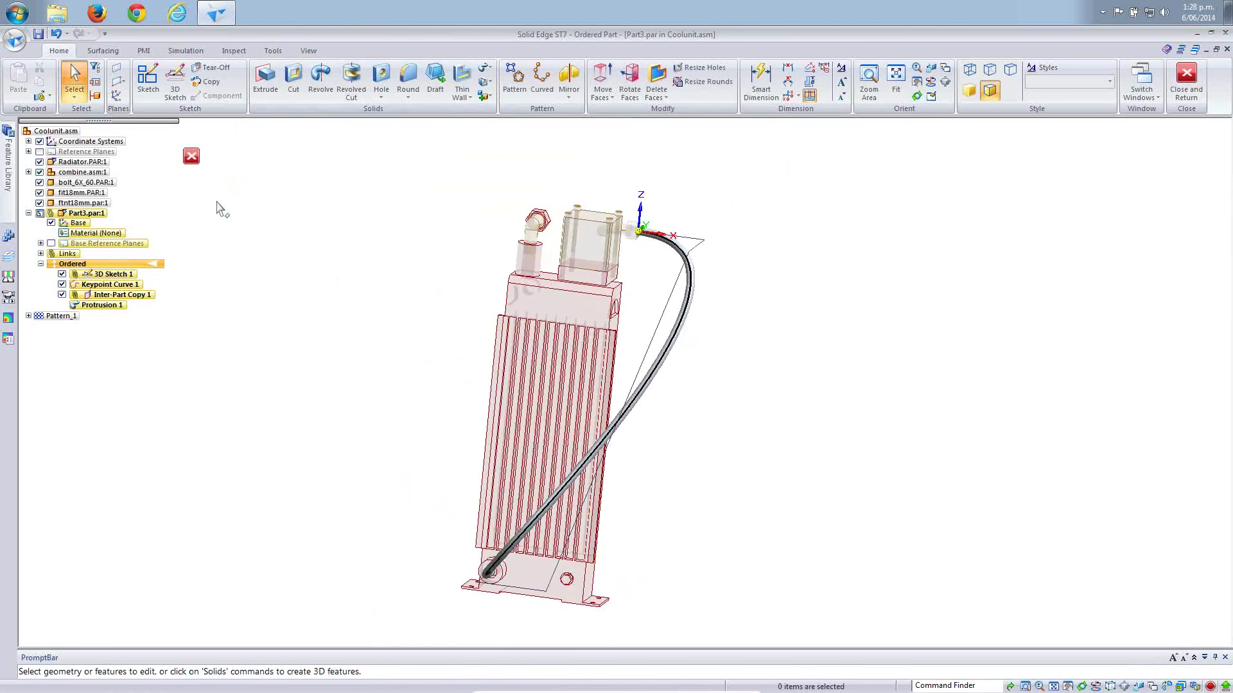
left_click(191, 156)
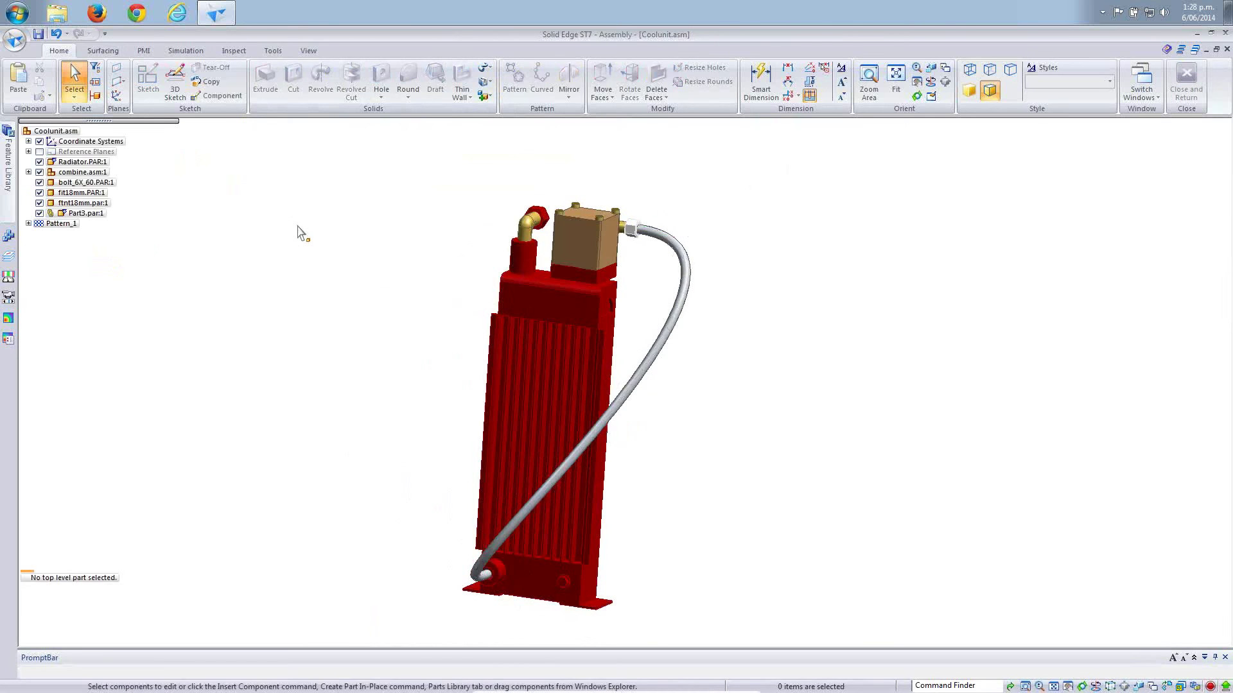
middle_click_drag(264, 248, 263, 242)
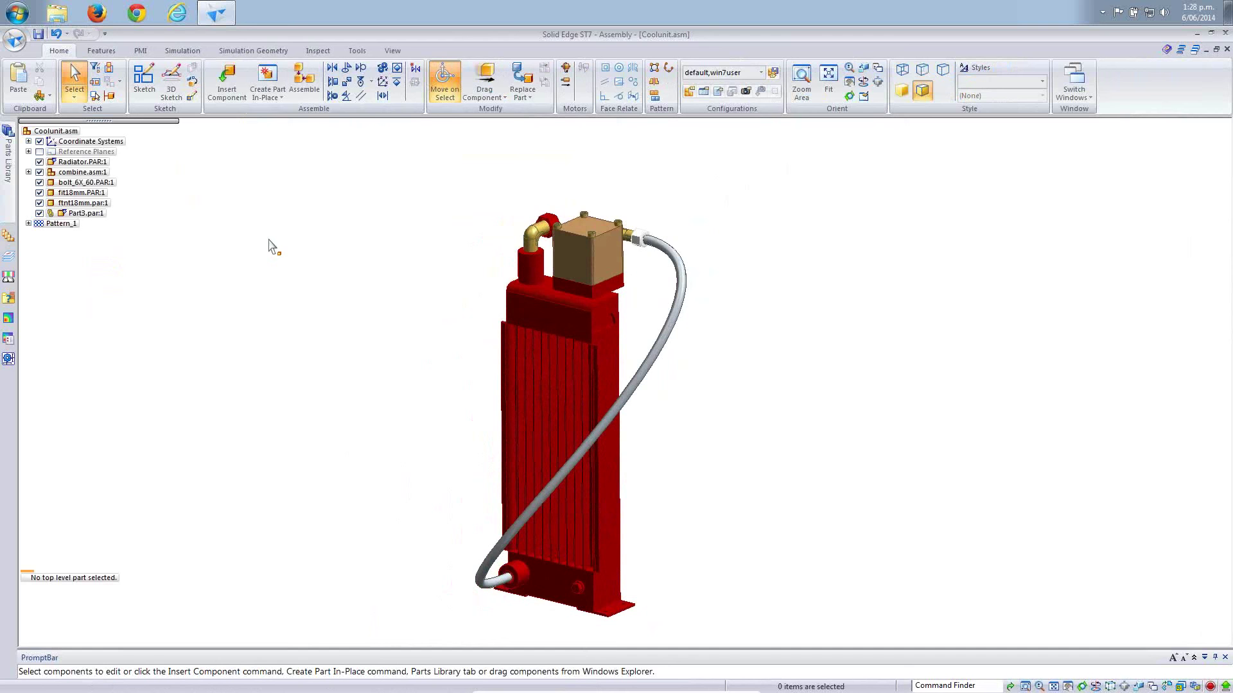
key("alt+Tab")
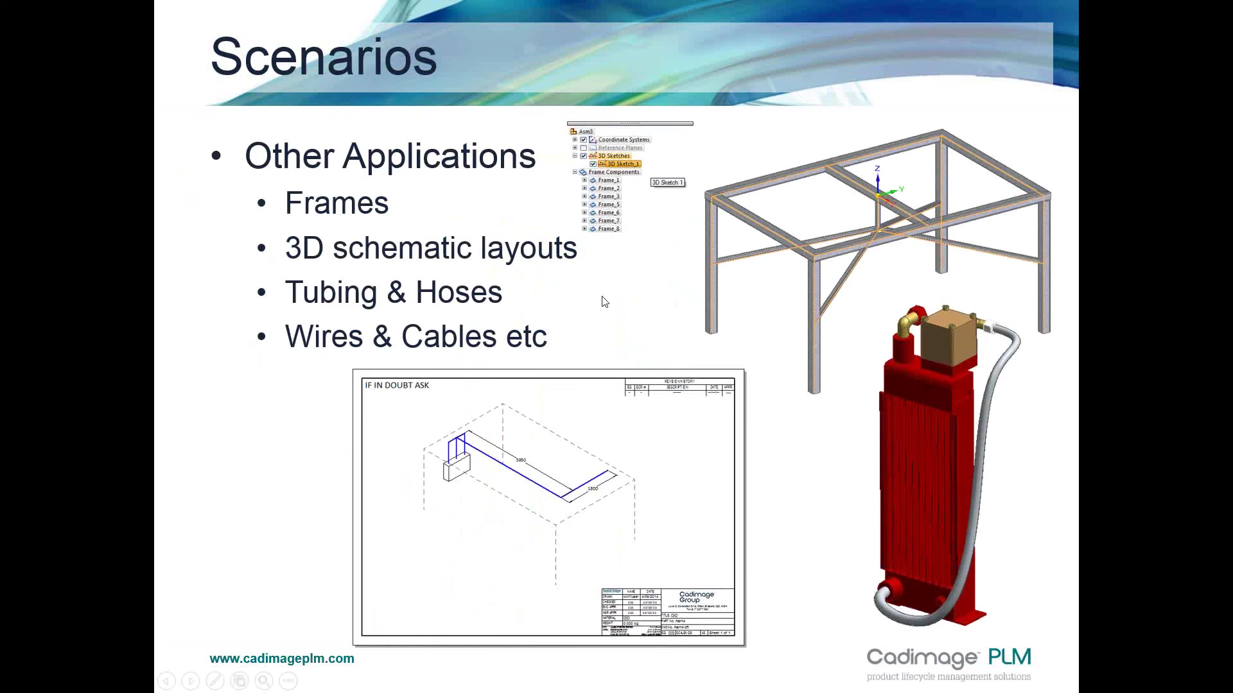
left_click(603, 301)
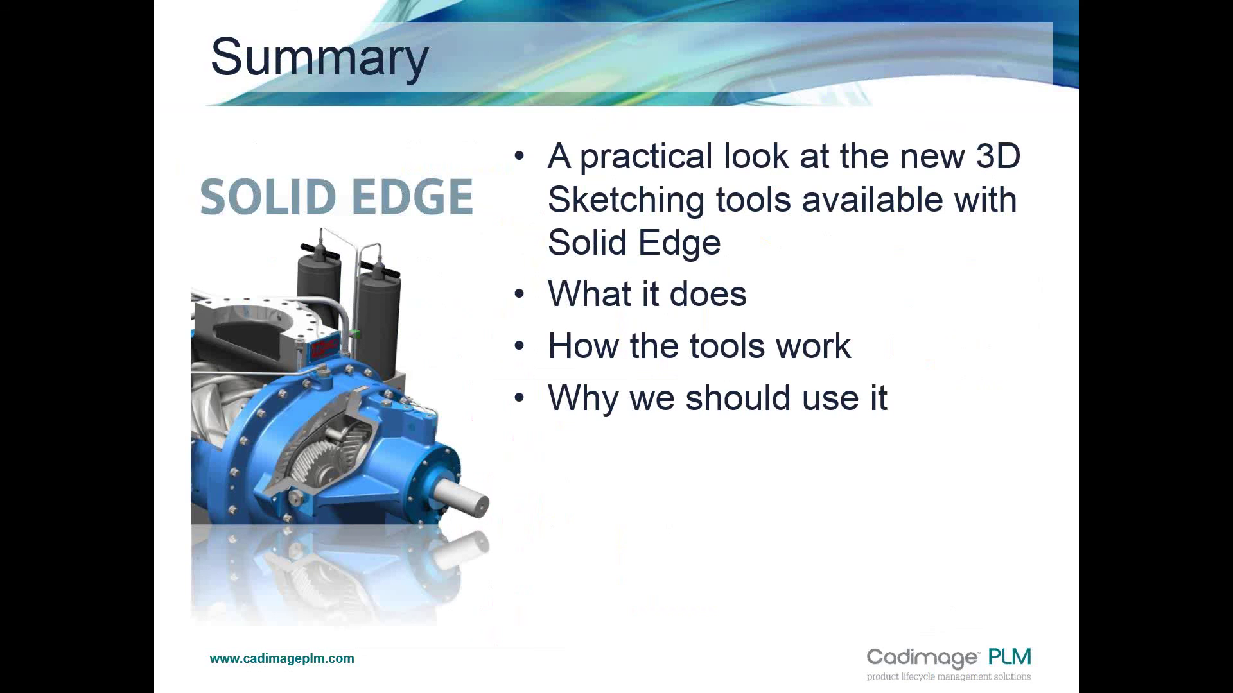
key("Right")
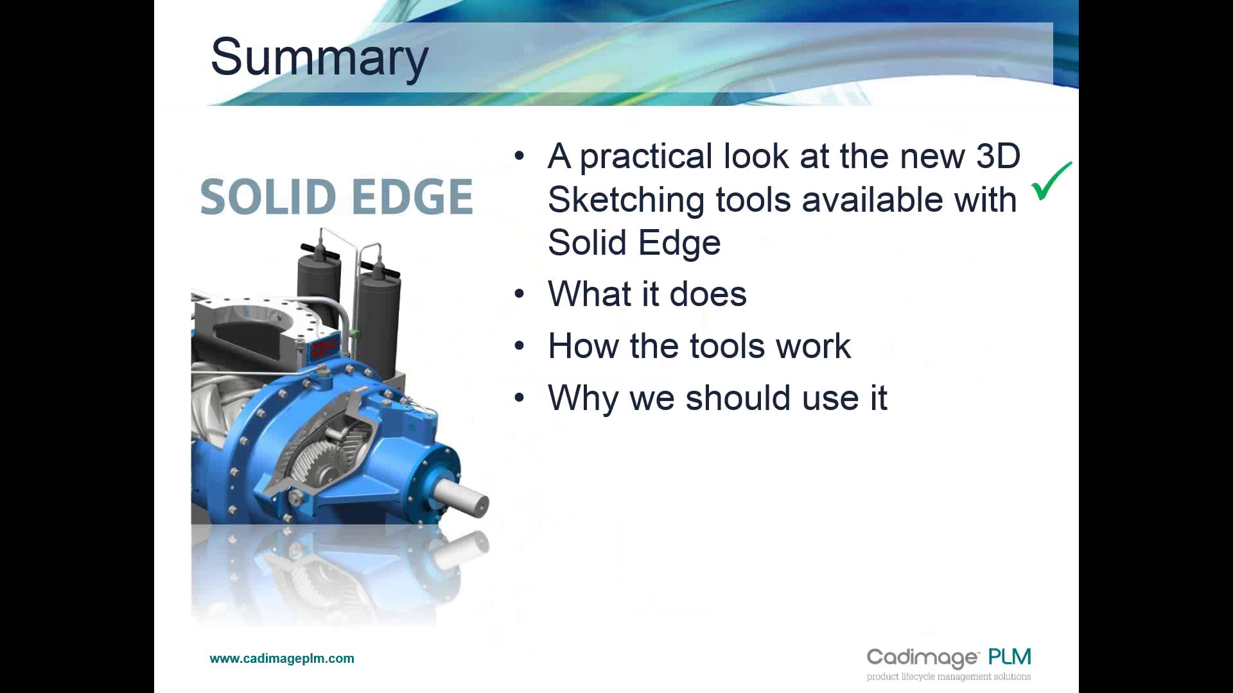